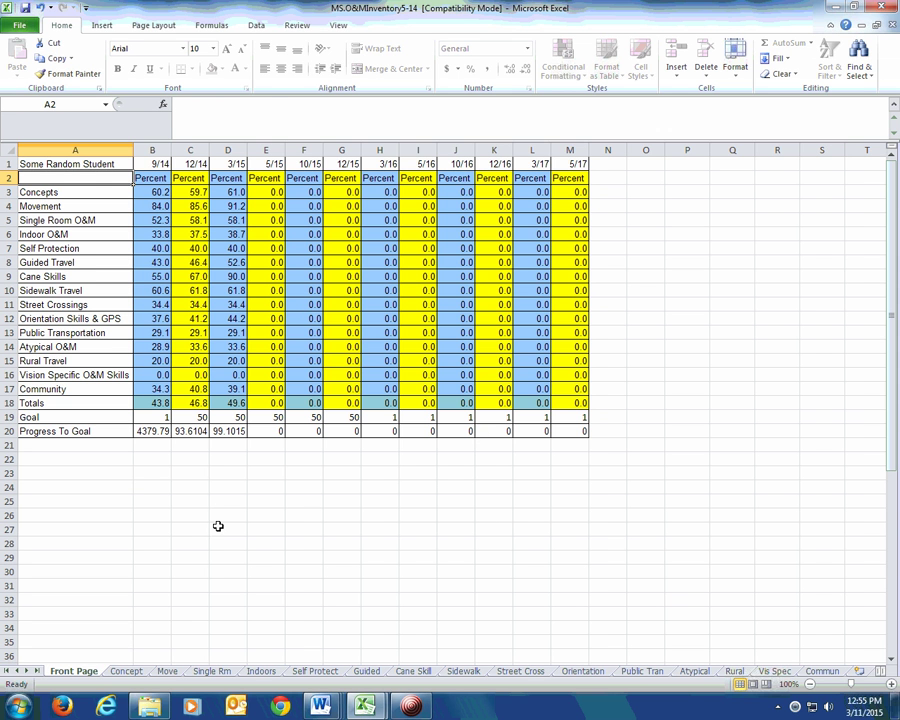
# Step: Examine the student name cell and the assessment dates from 9/14 to 5/15 in row 1 of the Front Page sheet
pyautogui.click(91, 166)
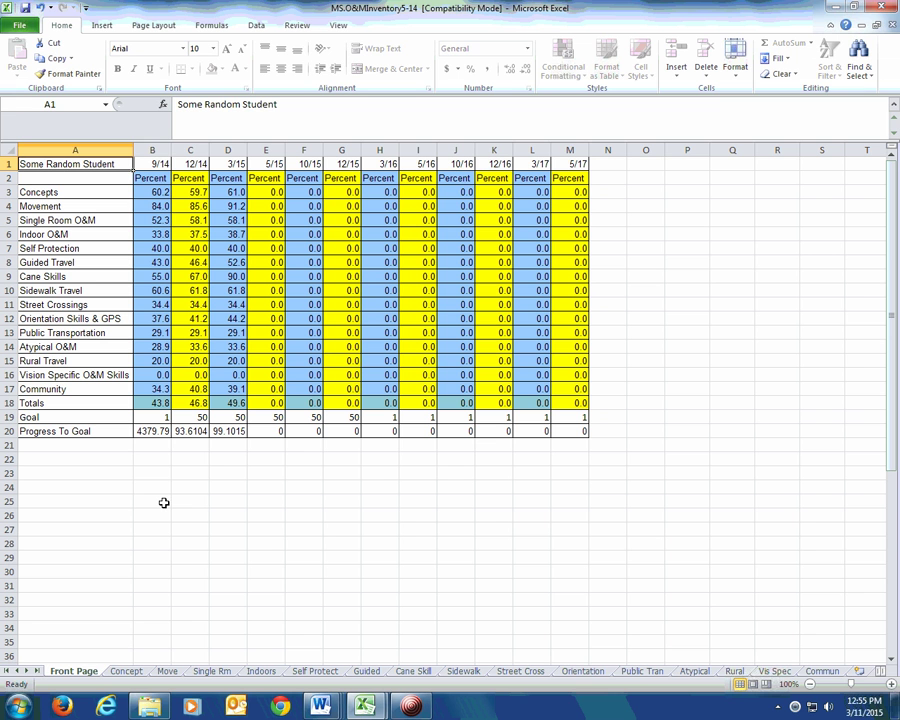
pyautogui.press('Right')
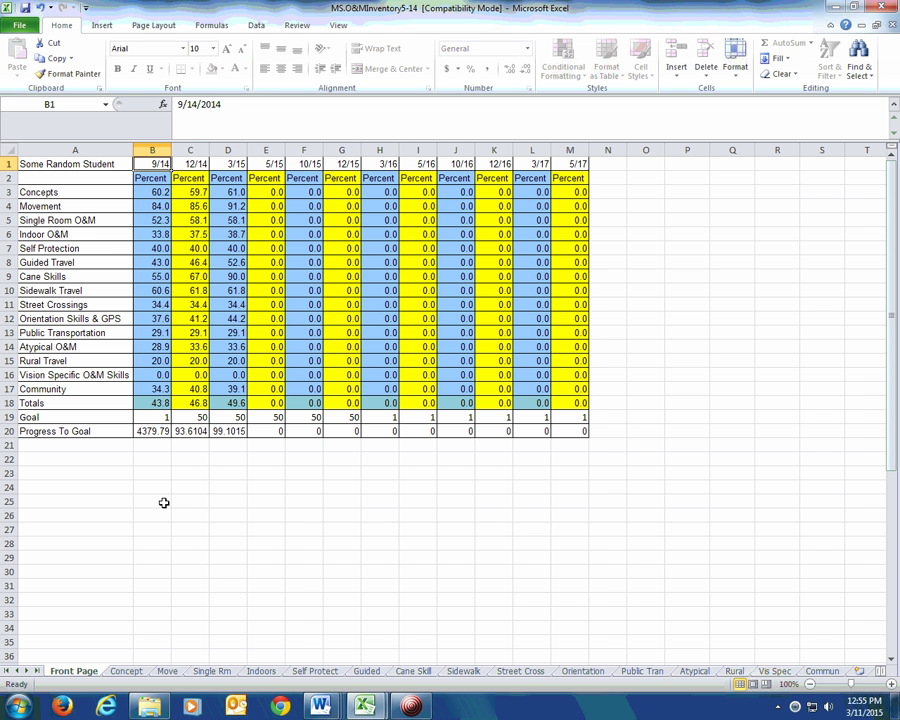
pyautogui.press('Right')
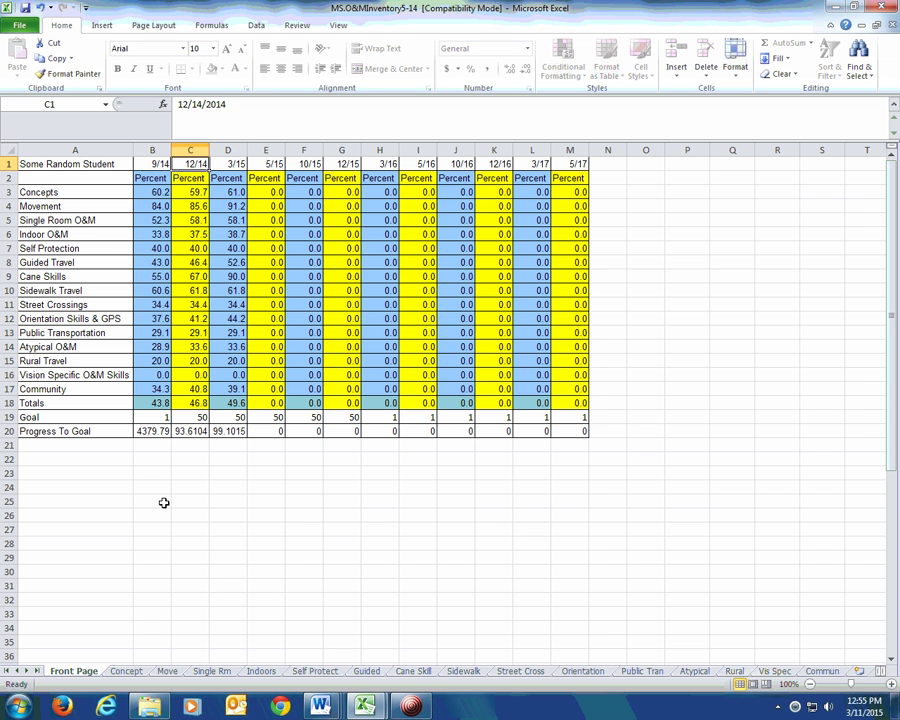
pyautogui.press('Right')
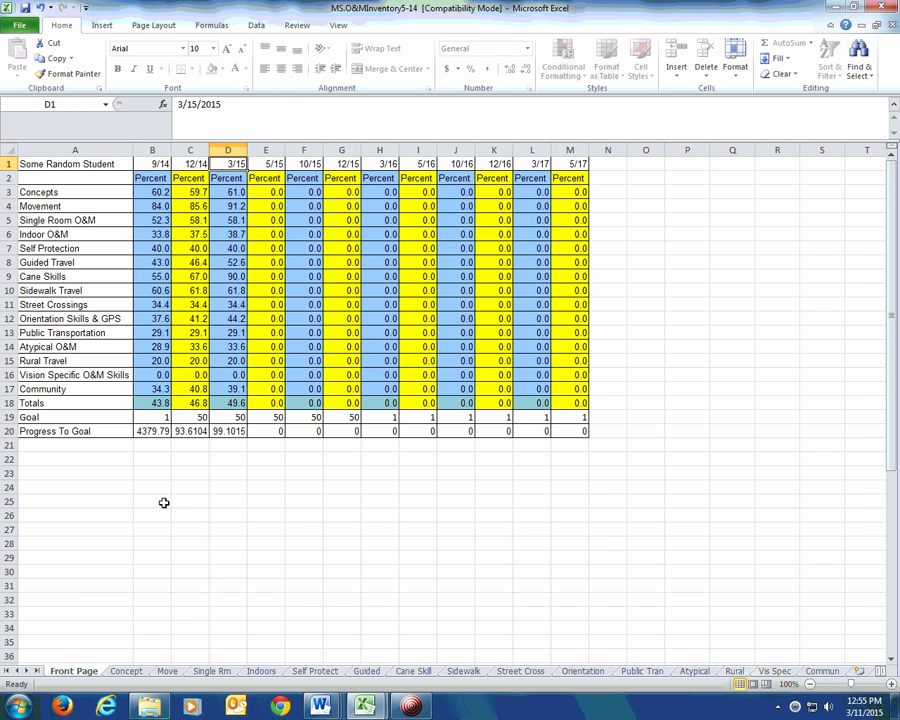
pyautogui.press('Right')
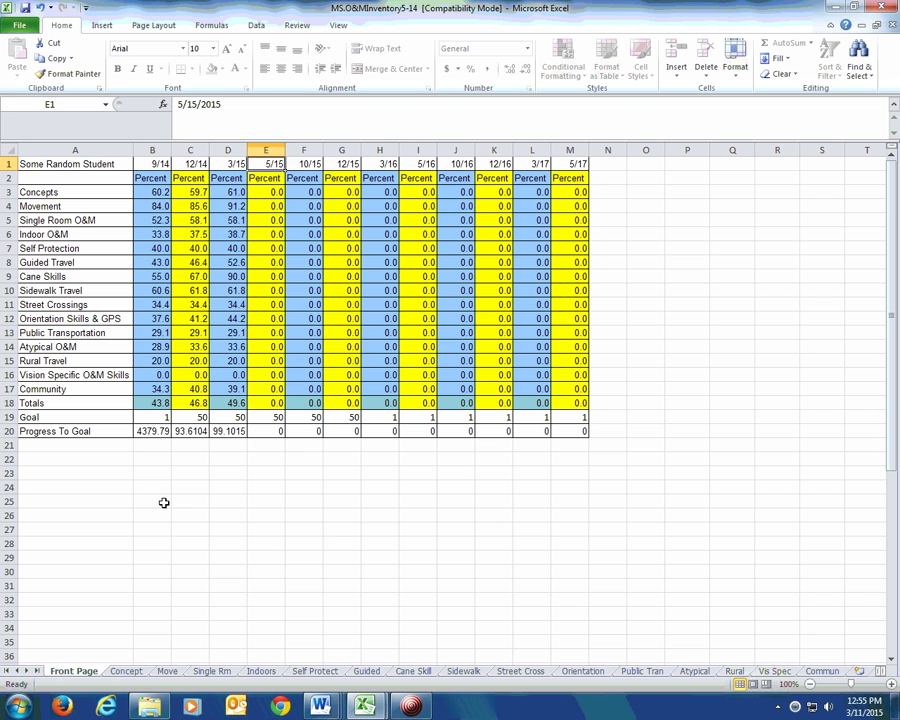
pyautogui.press('Left')
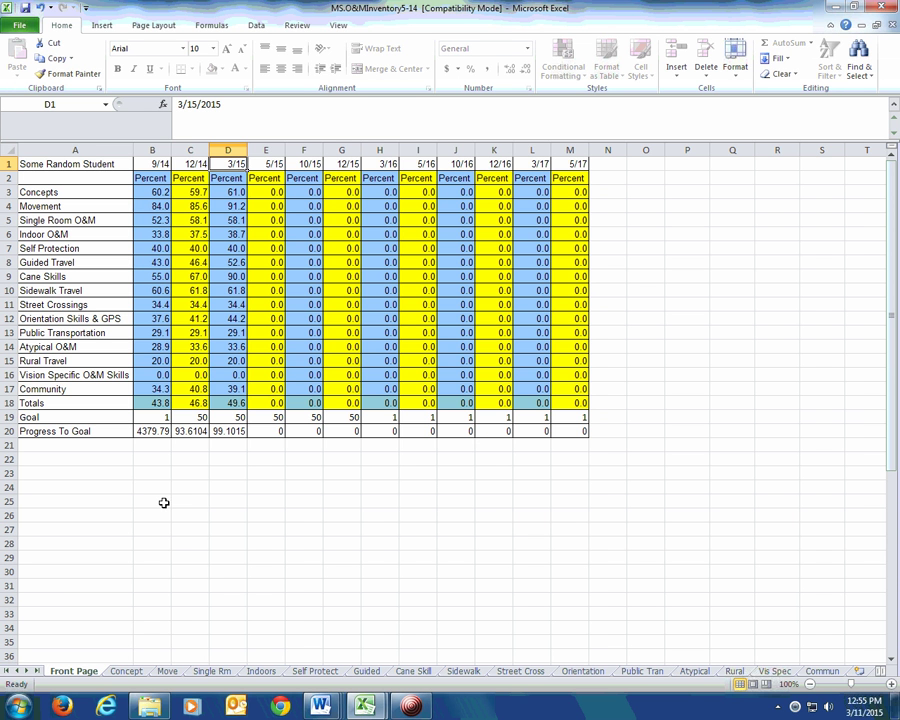
pyautogui.press('Right')
# Step: Examine the Concepts percentages in row 3, followed by the 9/14 section percentages down column B to the Totals row
pyautogui.press('Down')
pyautogui.press('Down')
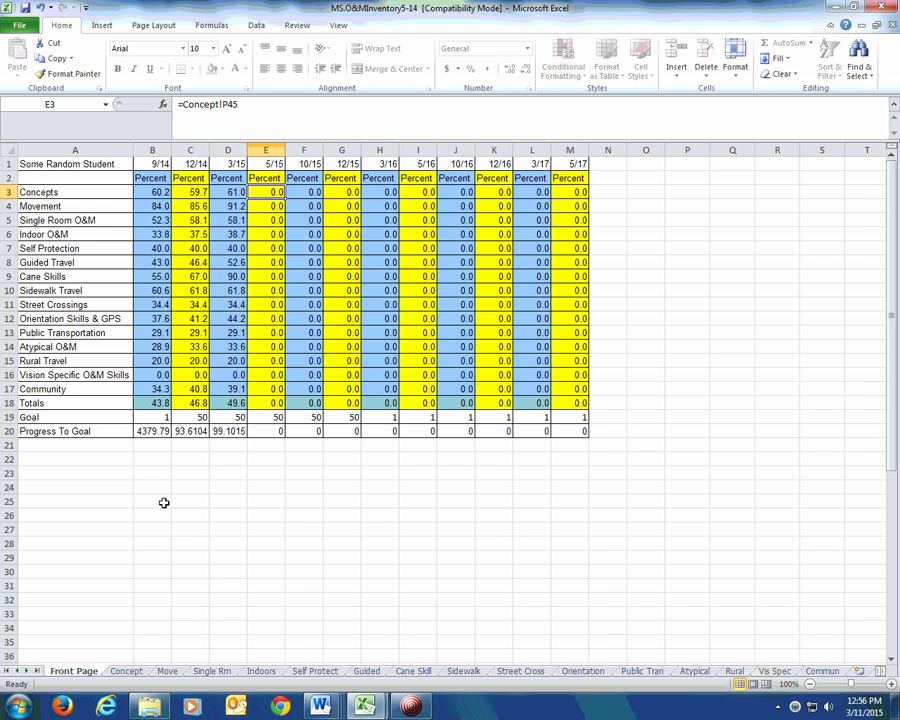
pyautogui.press('Left')
pyautogui.press('Left')
pyautogui.press('Left')
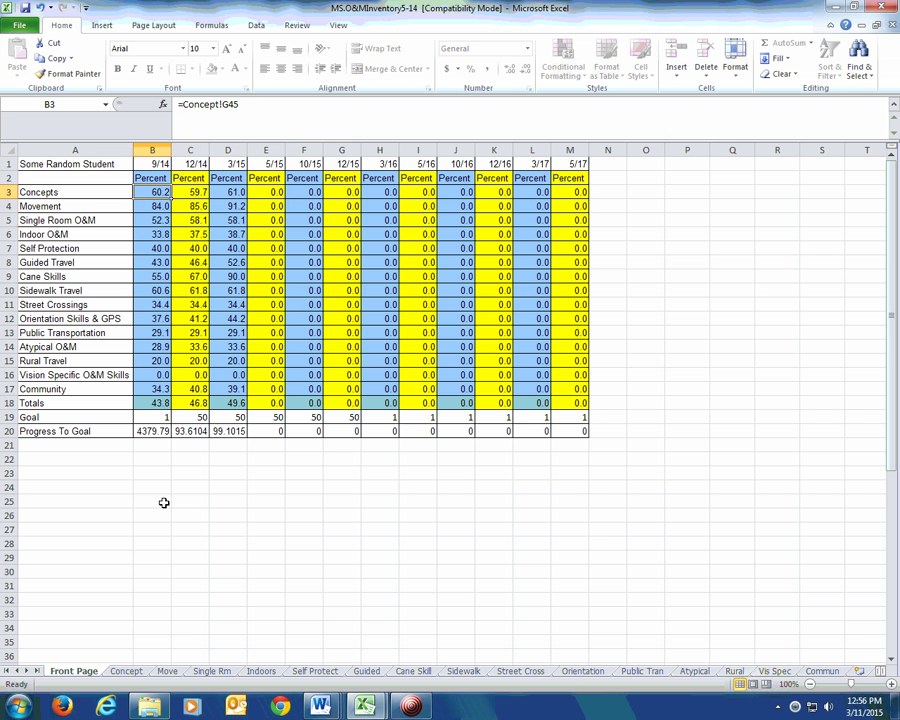
pyautogui.press('Down')
pyautogui.press('Down')
pyautogui.press('Down')
pyautogui.press('Down')
pyautogui.press('Down')
pyautogui.press('Down')
pyautogui.press('Down')
pyautogui.press('Down')
pyautogui.press('Down')
pyautogui.press('Down')
pyautogui.press('Down')
pyautogui.press('Down')
pyautogui.press('Down')
pyautogui.press('Down')
pyautogui.press('Down')
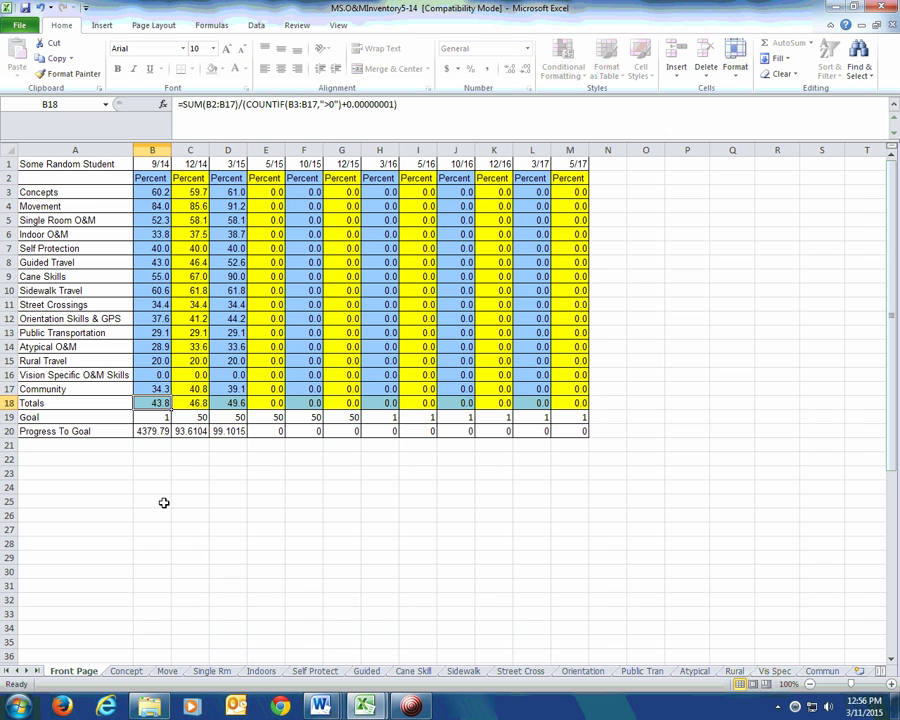
# Step: Clear the 9/14 goal in B19 to check the Progress To Goal formula, and re-enter 1 as the goal
pyautogui.press('Down')
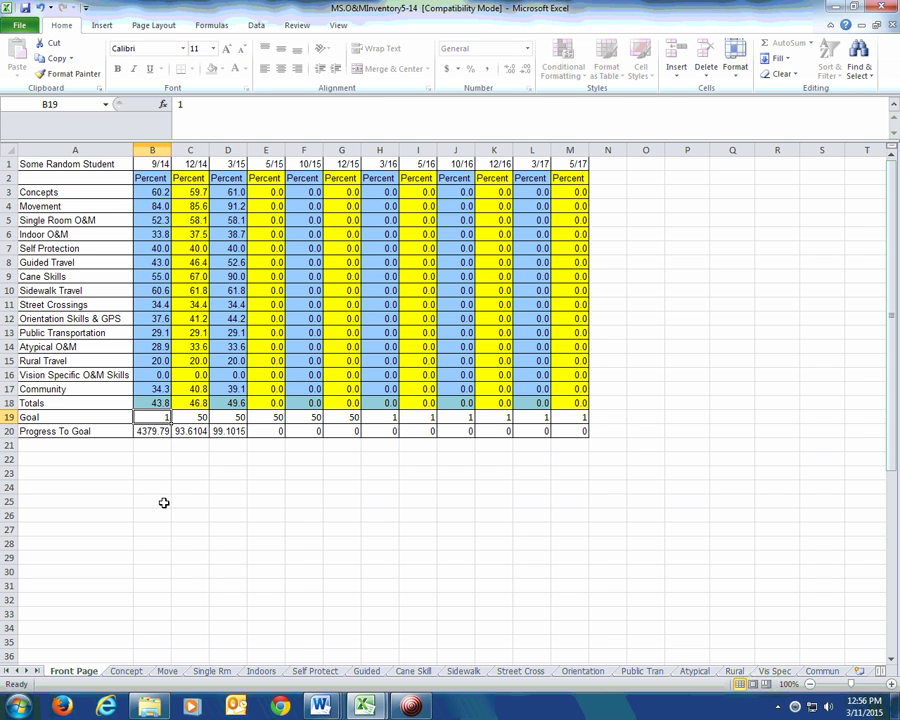
pyautogui.press('BackSpace')
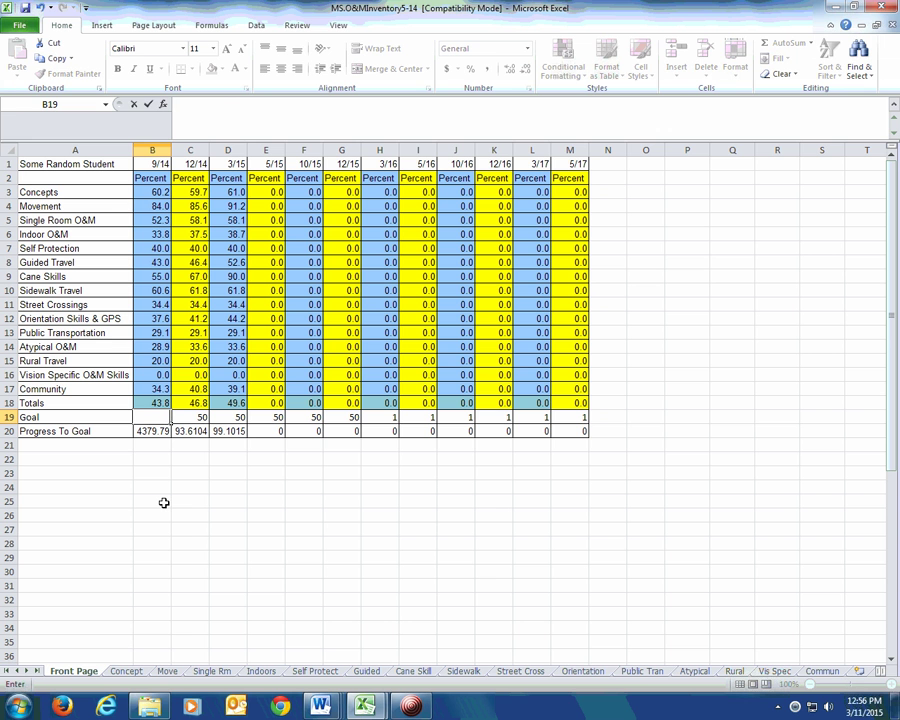
pyautogui.press('Return')
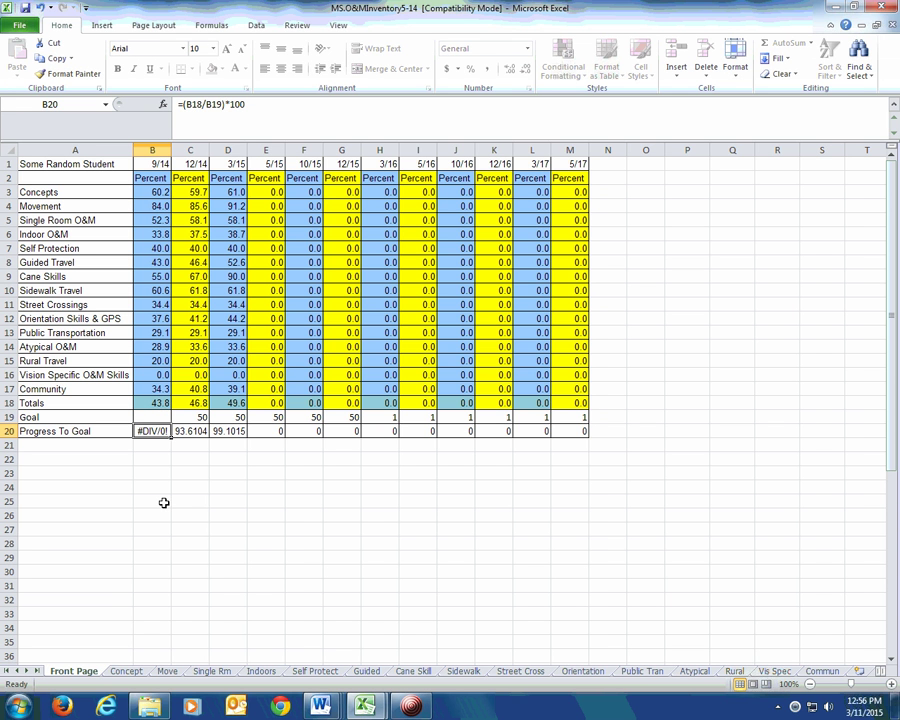
pyautogui.press('Up')
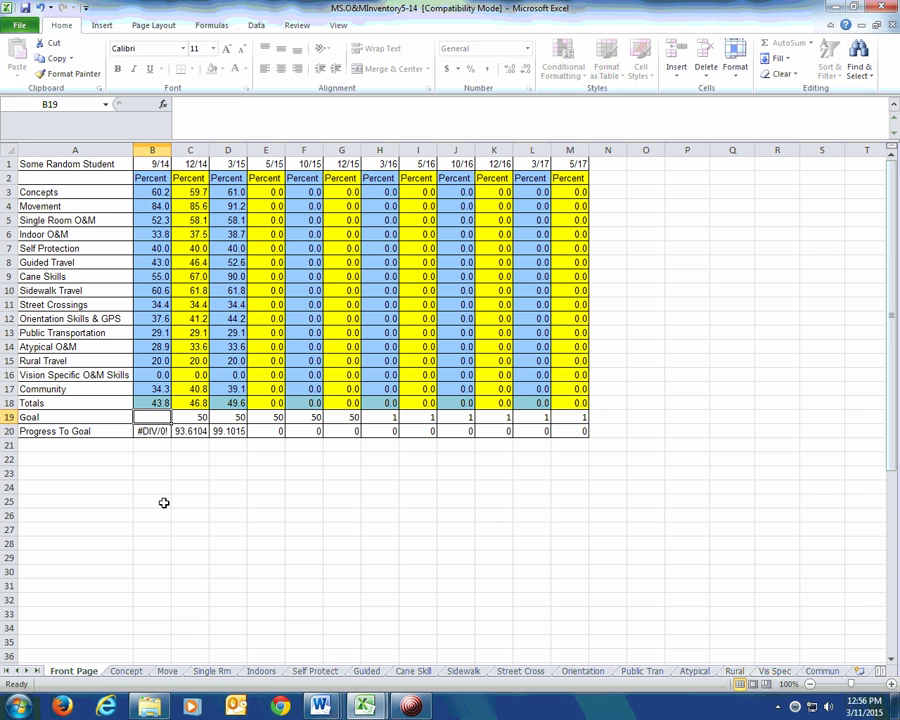
pyautogui.write('1')
pyautogui.press('Return')
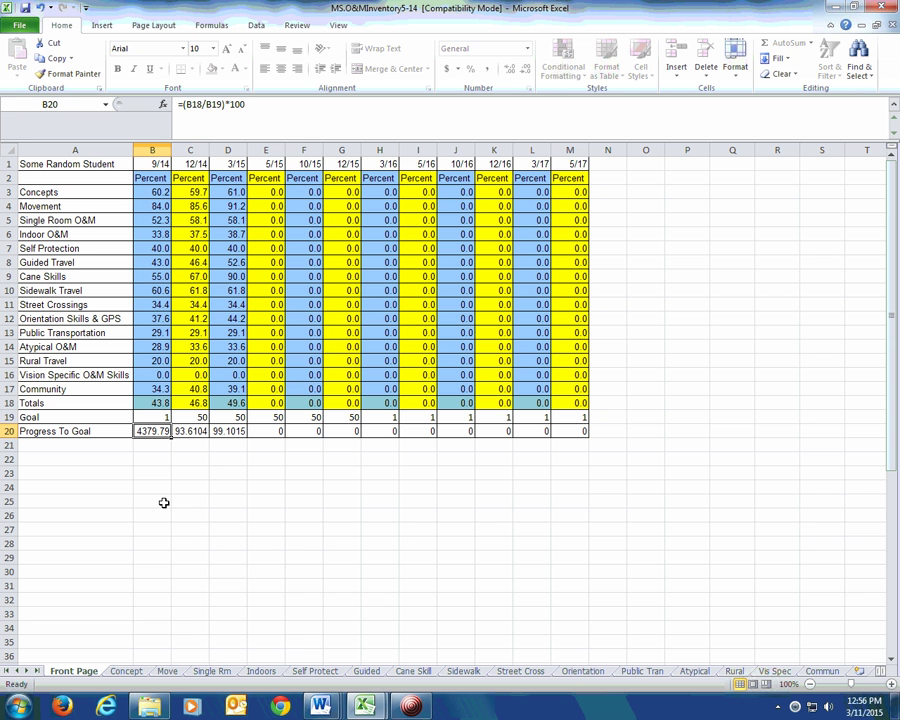
# Step: Compare the Totals, Goal and Progress To Goal cells for 12/14 and 3/15 in columns C and D
pyautogui.press('Up')
pyautogui.press('Right')
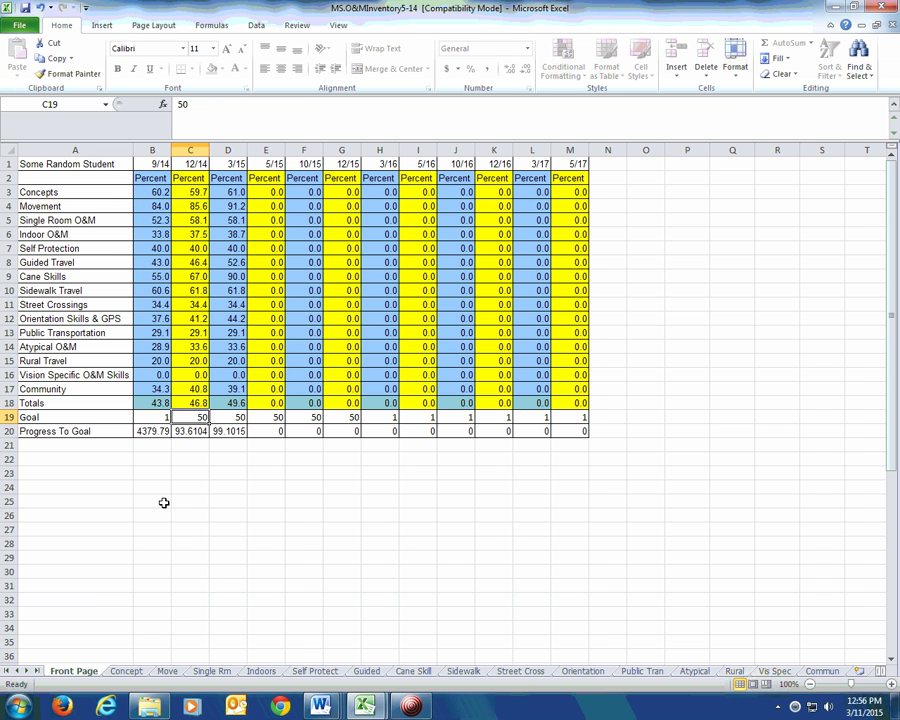
pyautogui.press('Down')
pyautogui.press('Up')
pyautogui.press('Down')
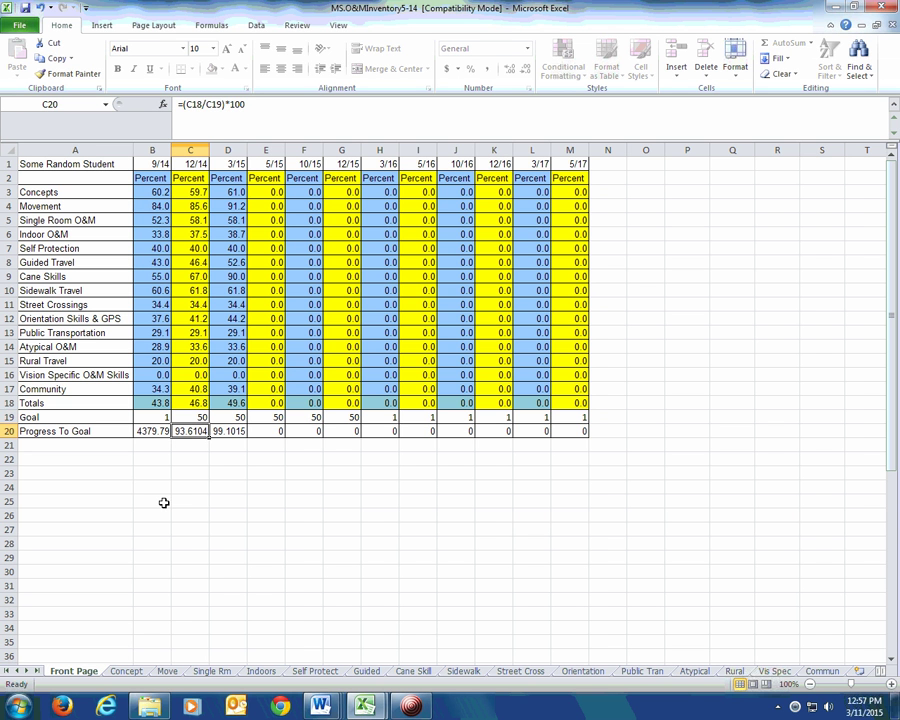
pyautogui.press('Up')
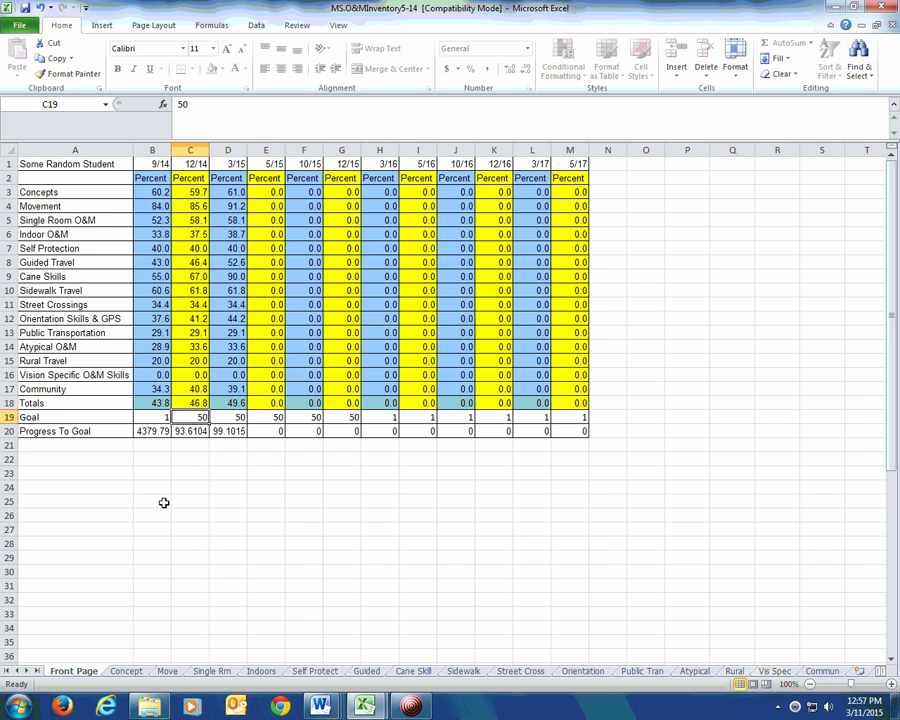
pyautogui.press('Right')
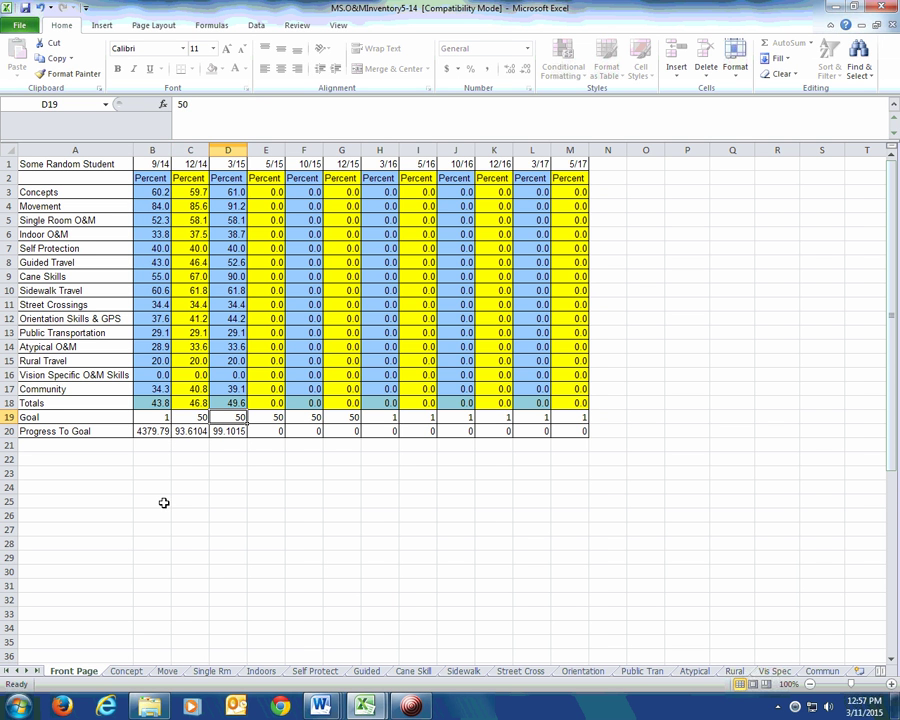
pyautogui.press('Up')
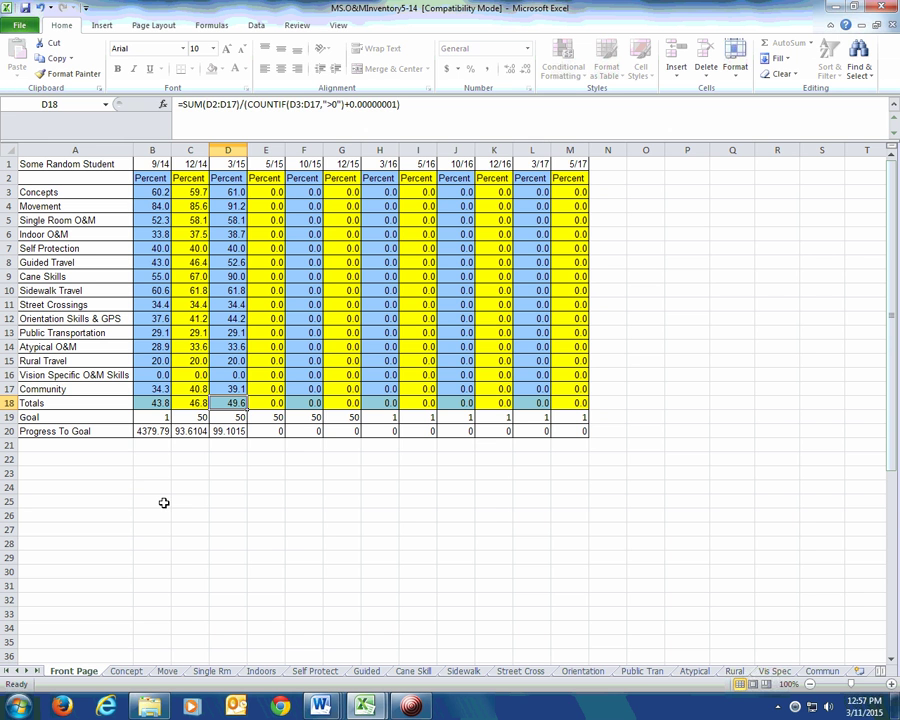
pyautogui.press('Down')
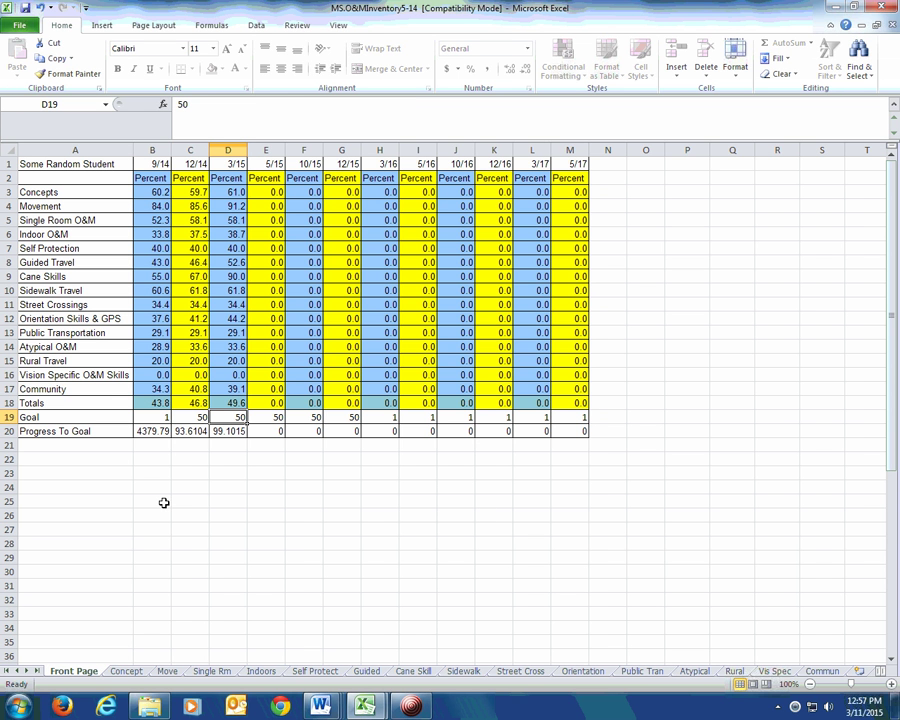
pyautogui.press('Down')
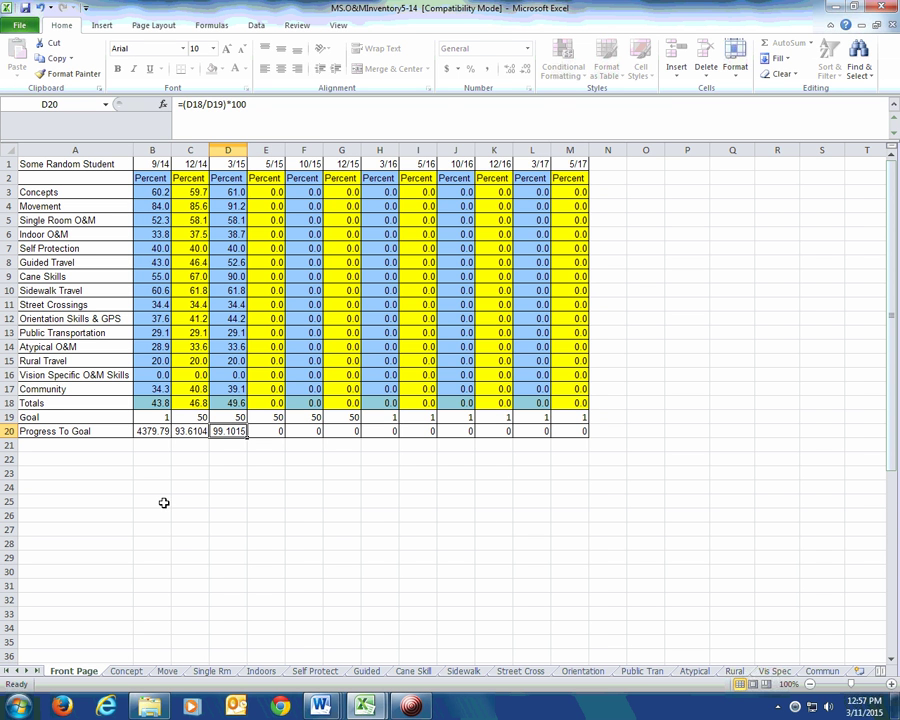
pyautogui.press('Up')
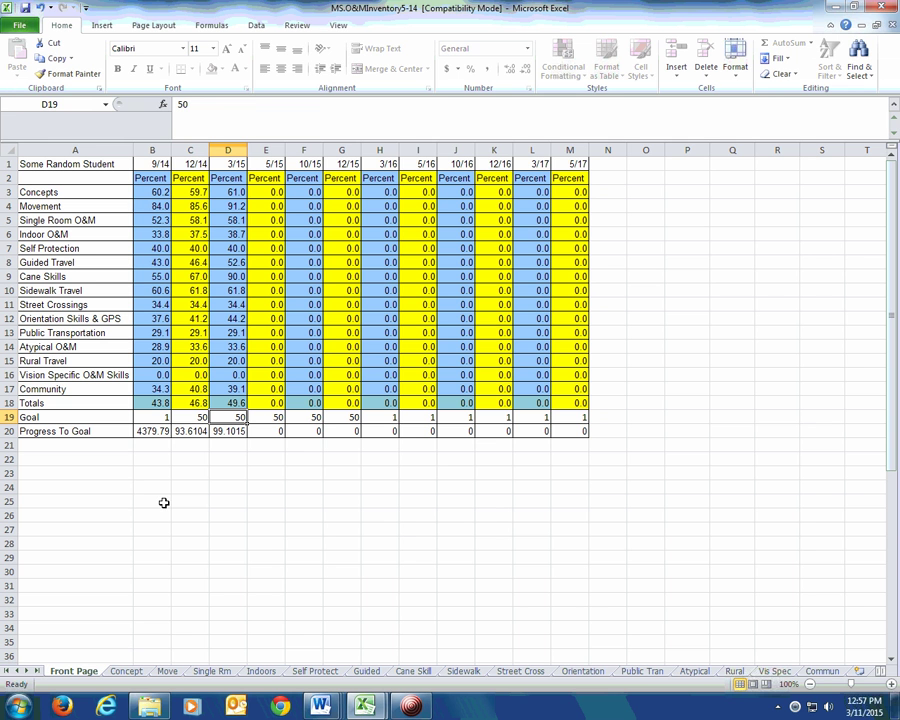
# Step: Set all eight Self Protection skill ratings in the third input column of the Self Protect sheet (L4:L8 and L11:L13) to 5
pyautogui.click(240, 249)
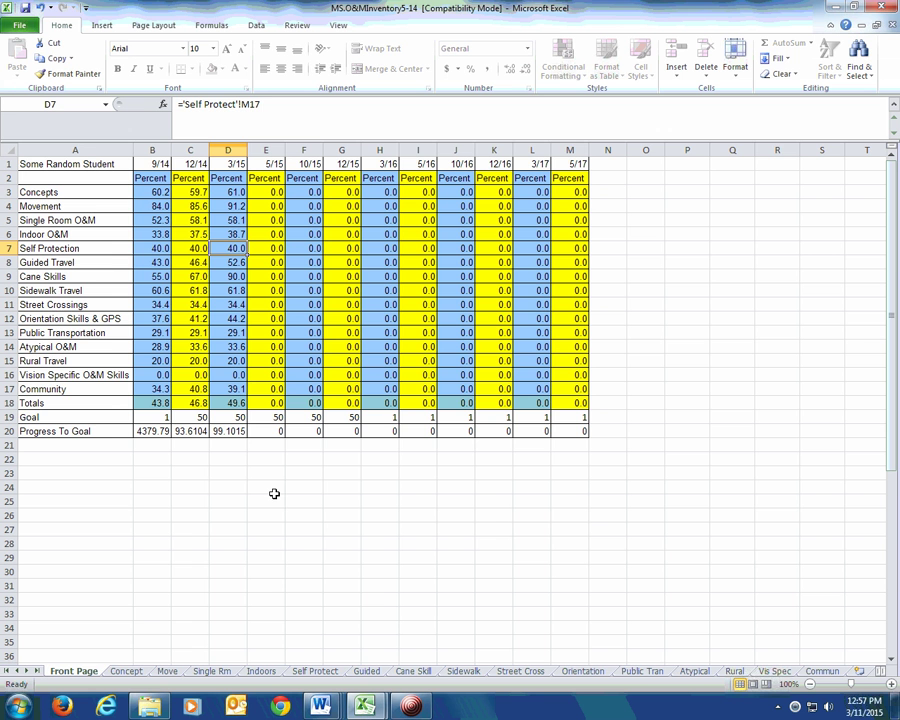
pyautogui.click(298, 670)
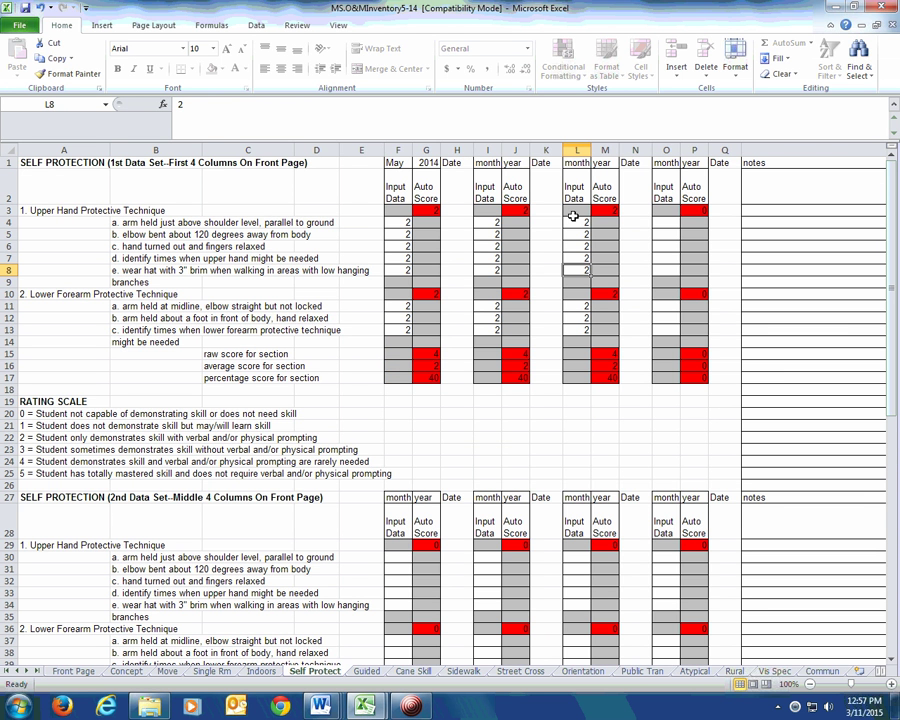
pyautogui.moveTo(576, 222); pyautogui.dragTo(579, 329)
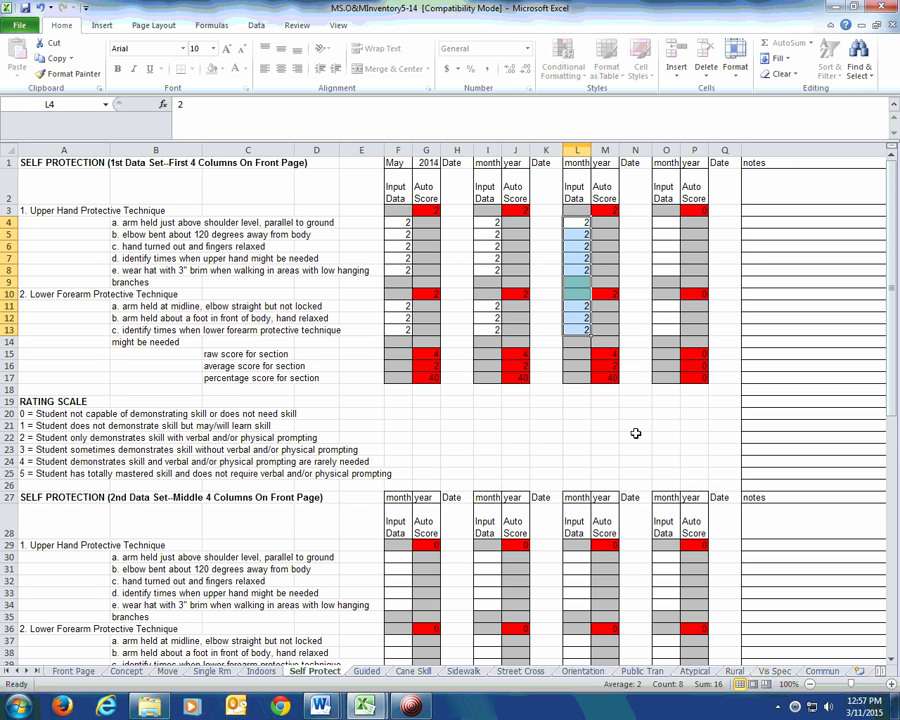
pyautogui.write('5 5 5 5 5  ')
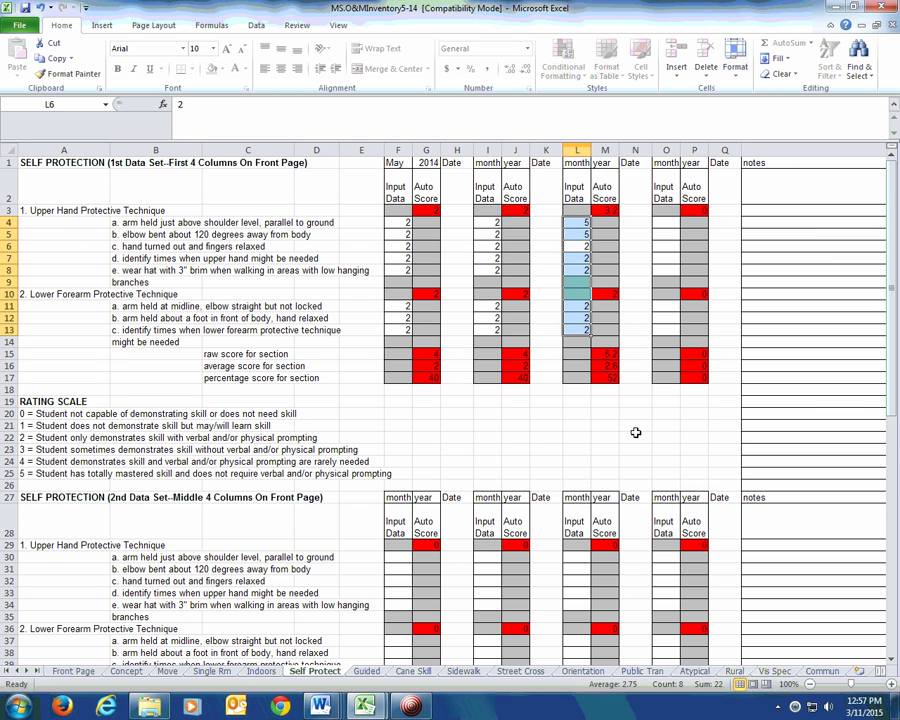
pyautogui.write(' 5 5 5')
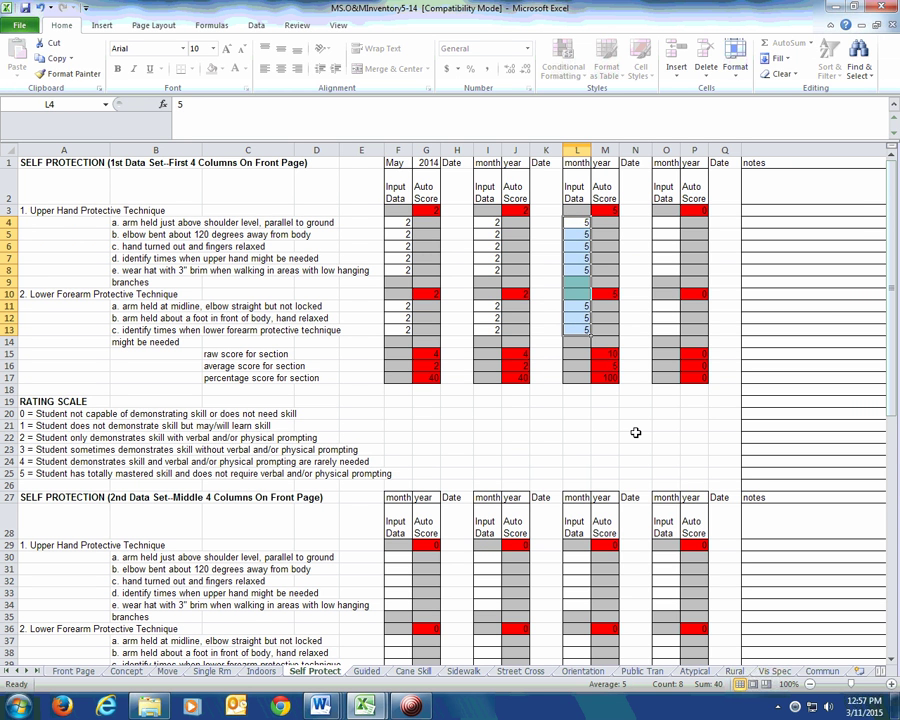
pyautogui.click(572, 356)
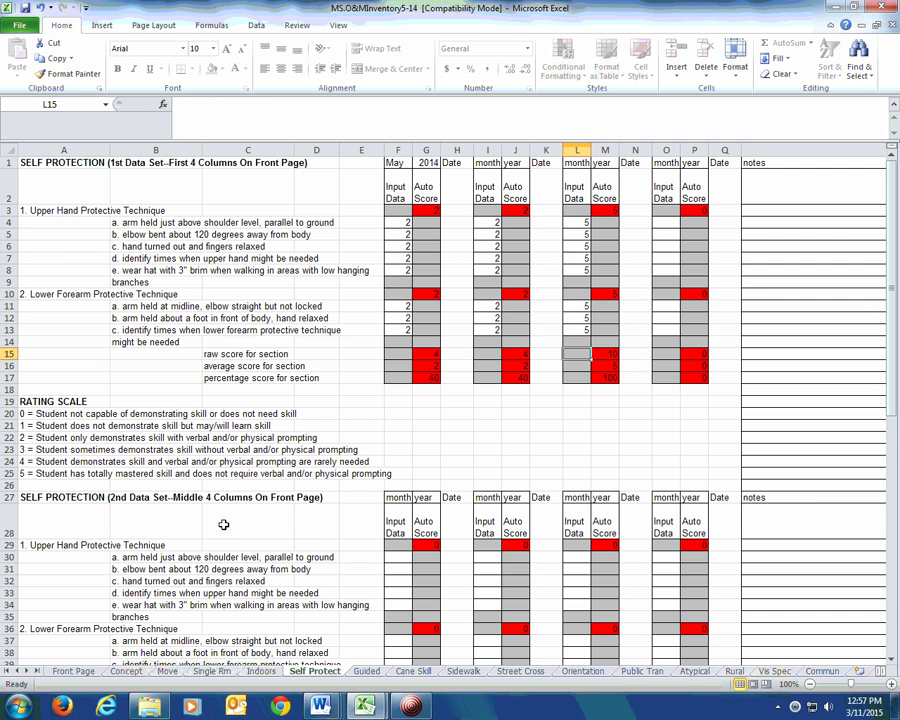
# Step: Return to the Front Page sheet and review the 3/15 total along with several section percentages in column D
pyautogui.click(72, 672)
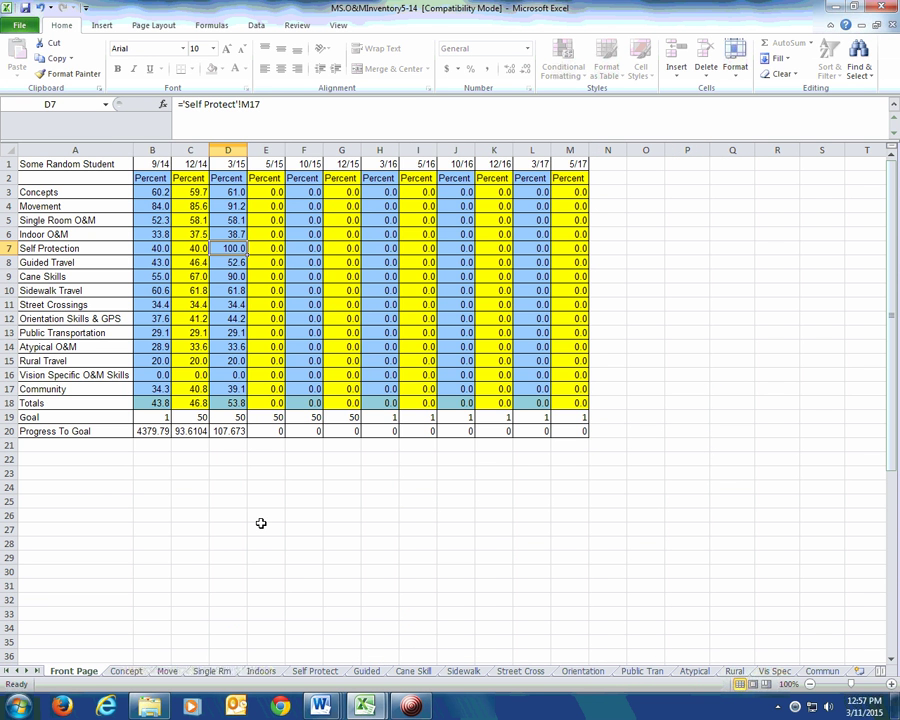
pyautogui.click(228, 402)
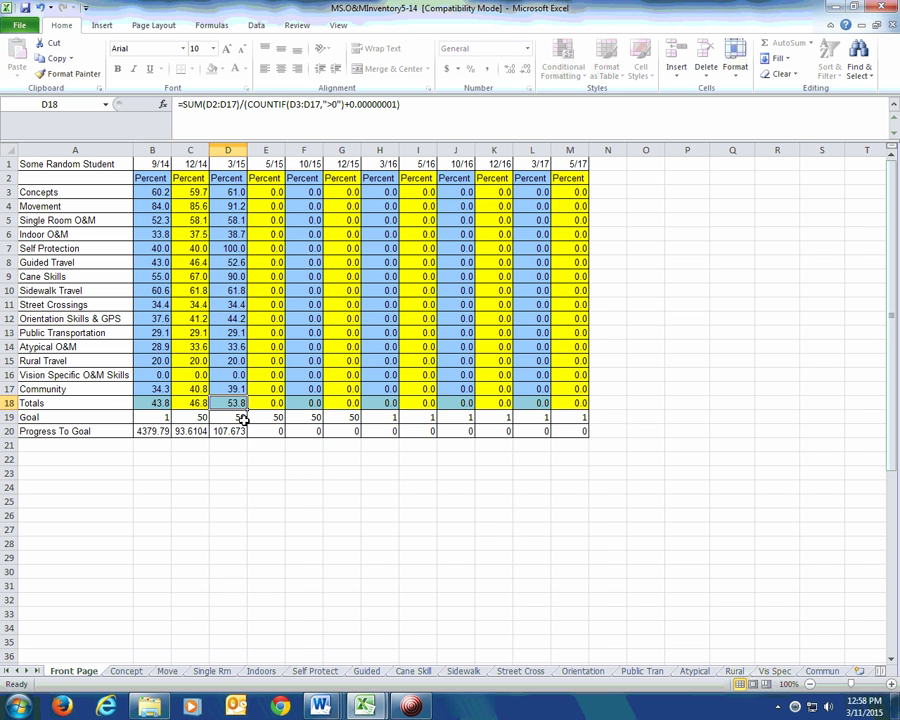
pyautogui.click(236, 221)
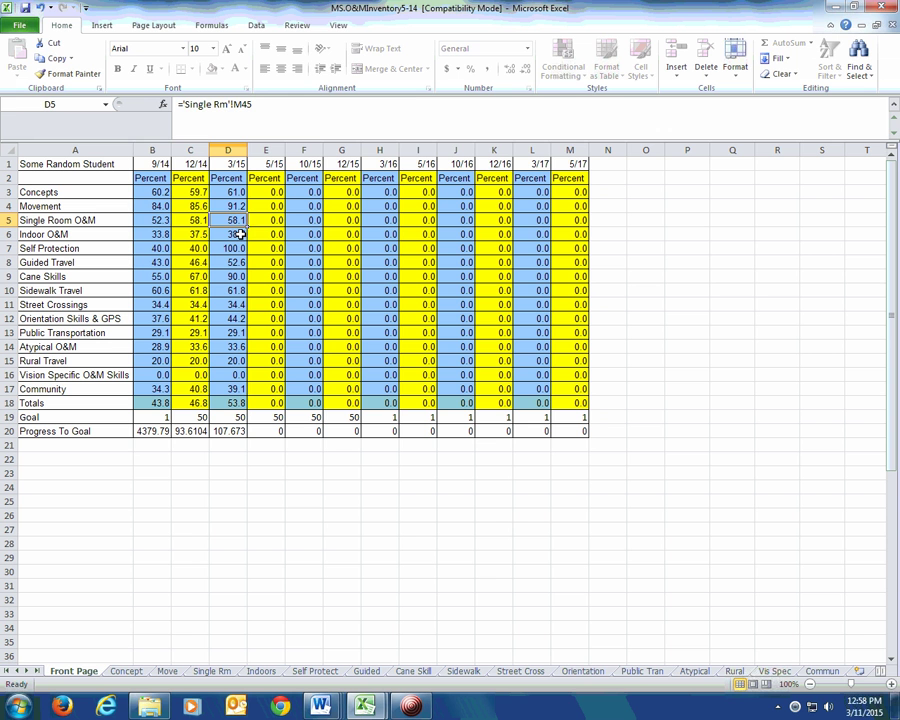
pyautogui.click(236, 289)
pyautogui.click(233, 333)
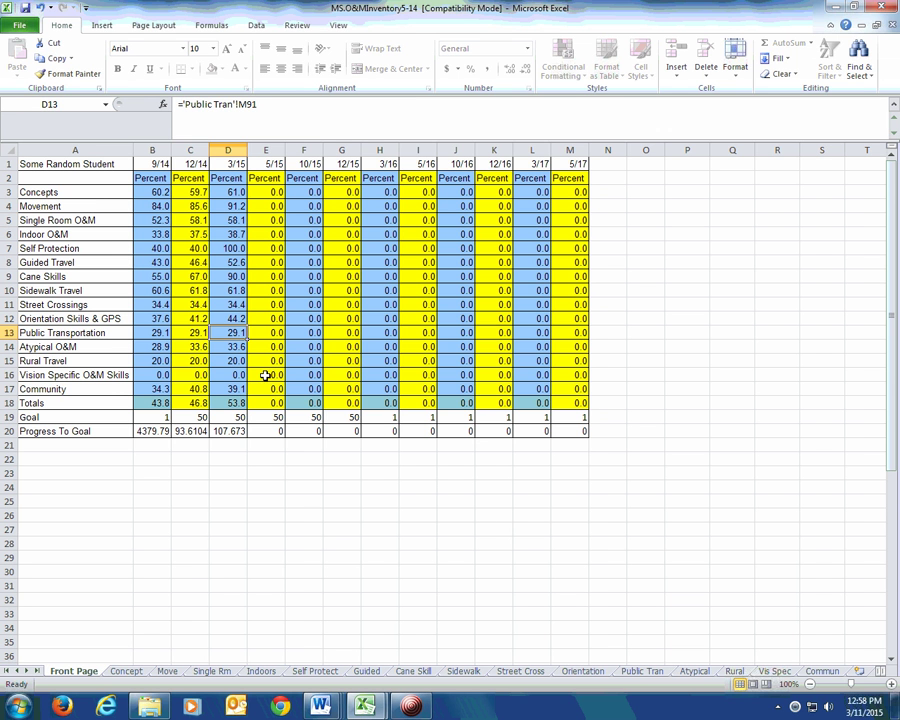
pyautogui.click(240, 305)
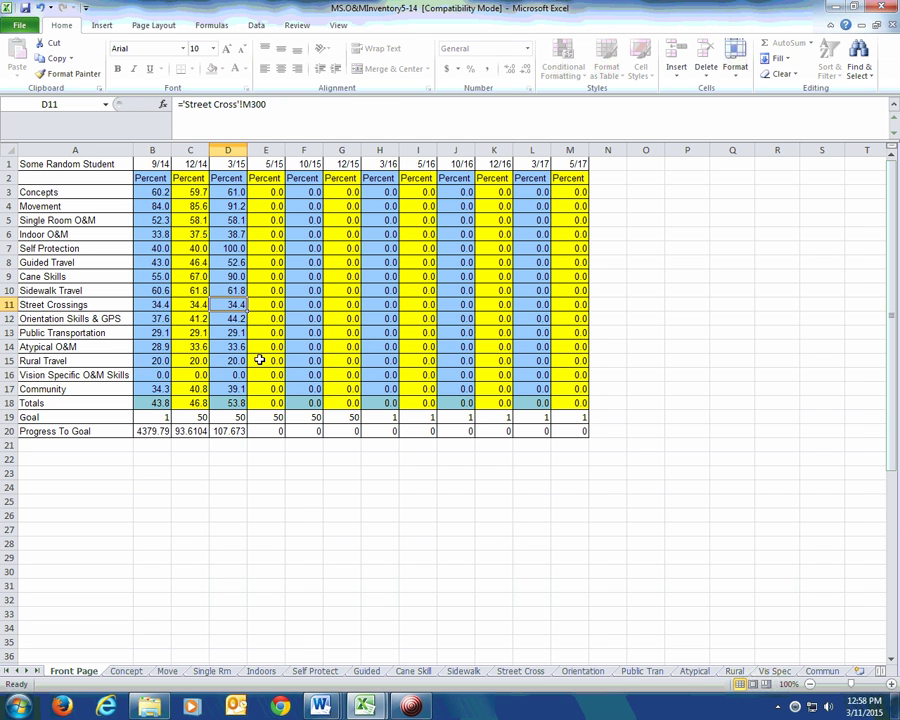
pyautogui.click(234, 403)
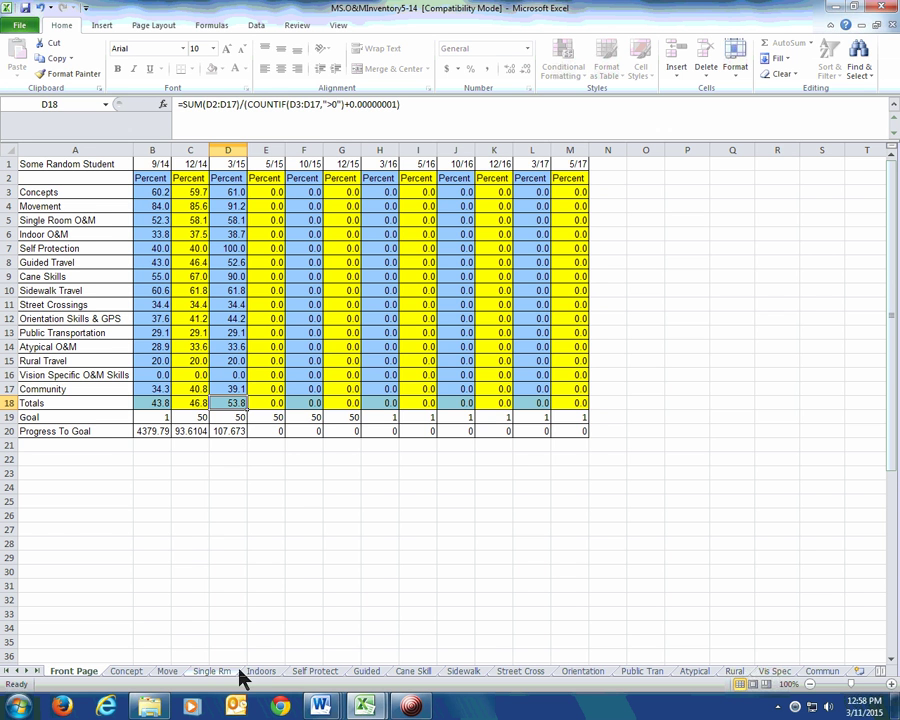
# Step: Set all eight Self Protection ratings in the third input column (L4:L8 and L11:L13) to 2, and return to the Front Page sheet
pyautogui.click(314, 671)
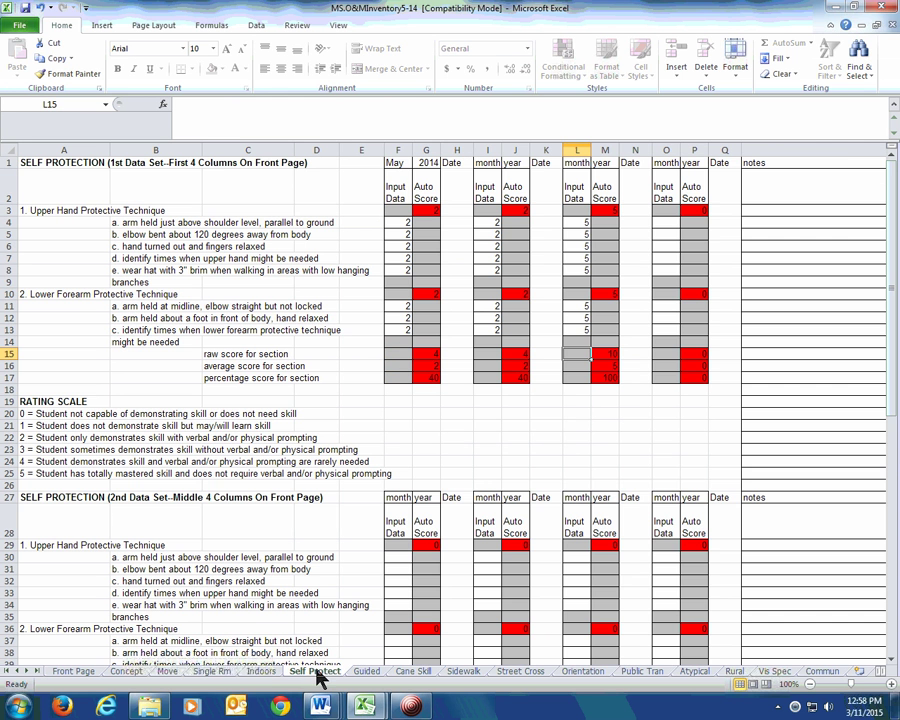
pyautogui.click(577, 223)
pyautogui.write('2 2 2 2 2')
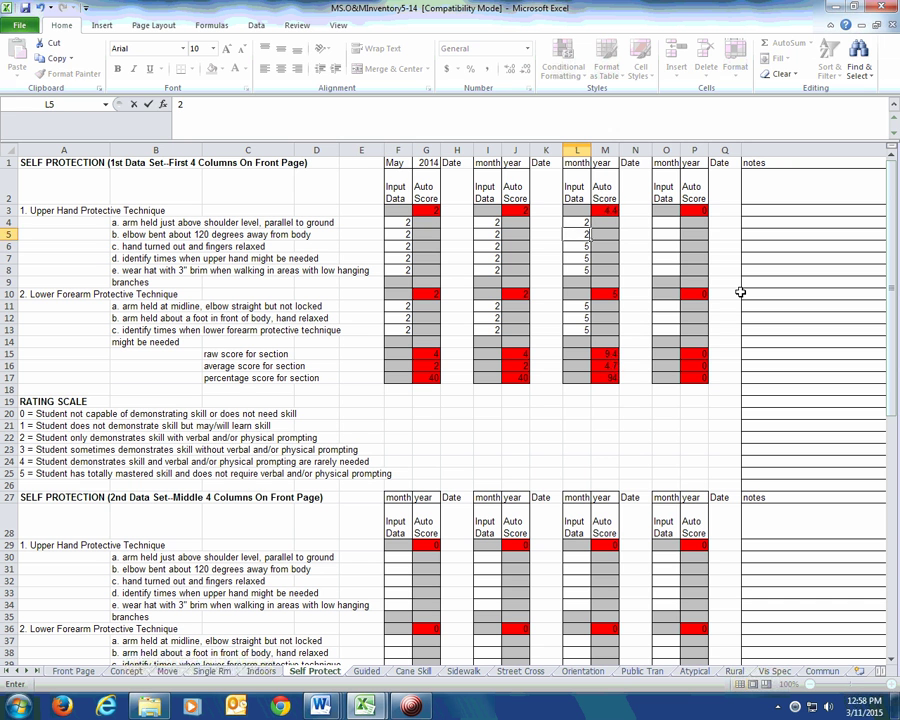
pyautogui.press('Return')
pyautogui.write('2')
pyautogui.press('Return')
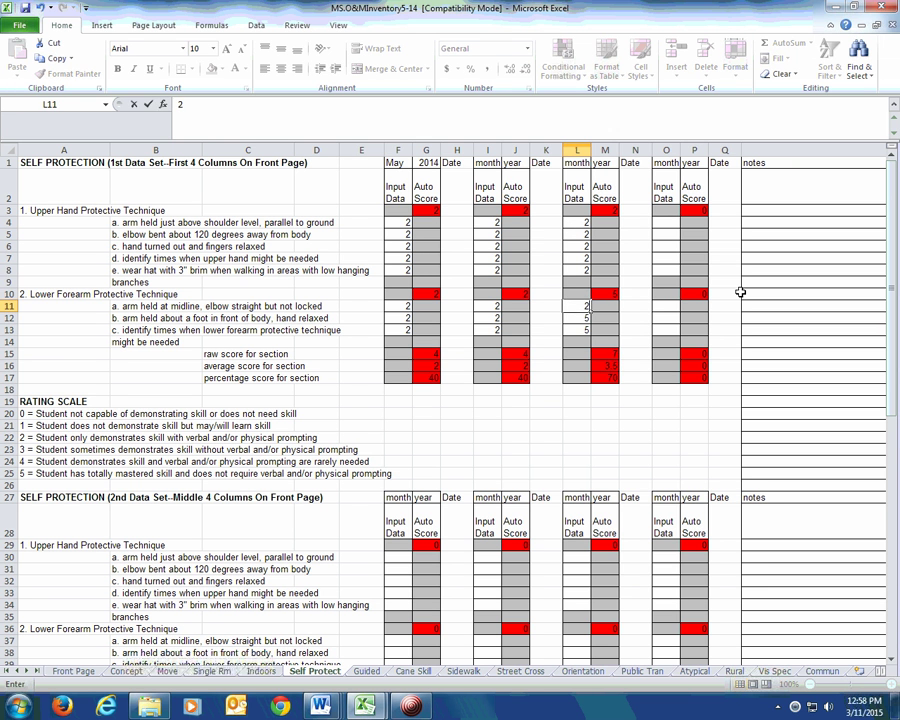
pyautogui.write('2')
pyautogui.press('Return')
pyautogui.write('2')
pyautogui.press('Return')
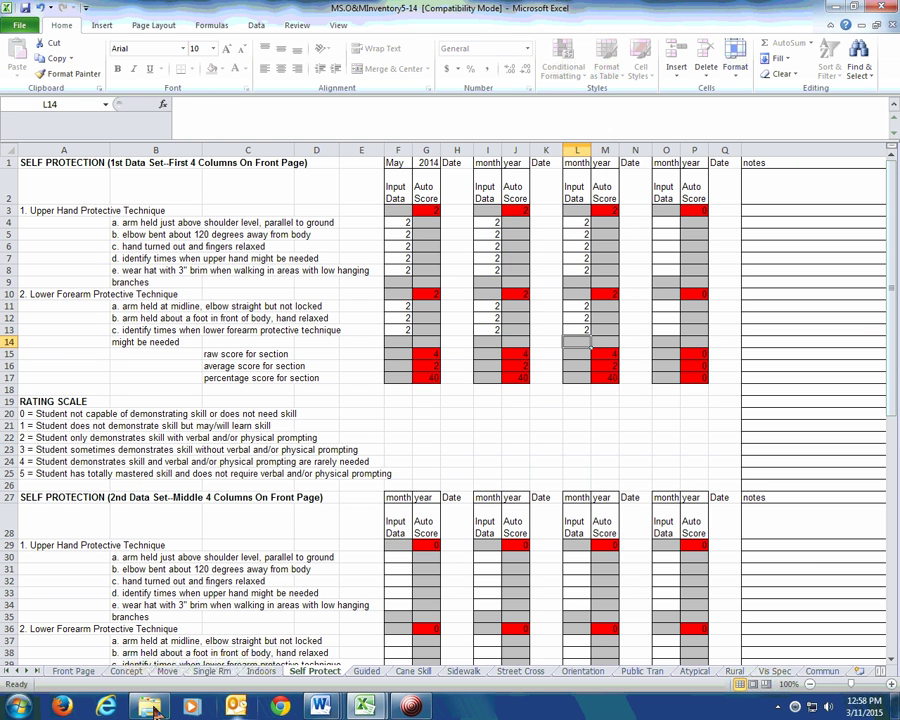
pyautogui.click(74, 671)
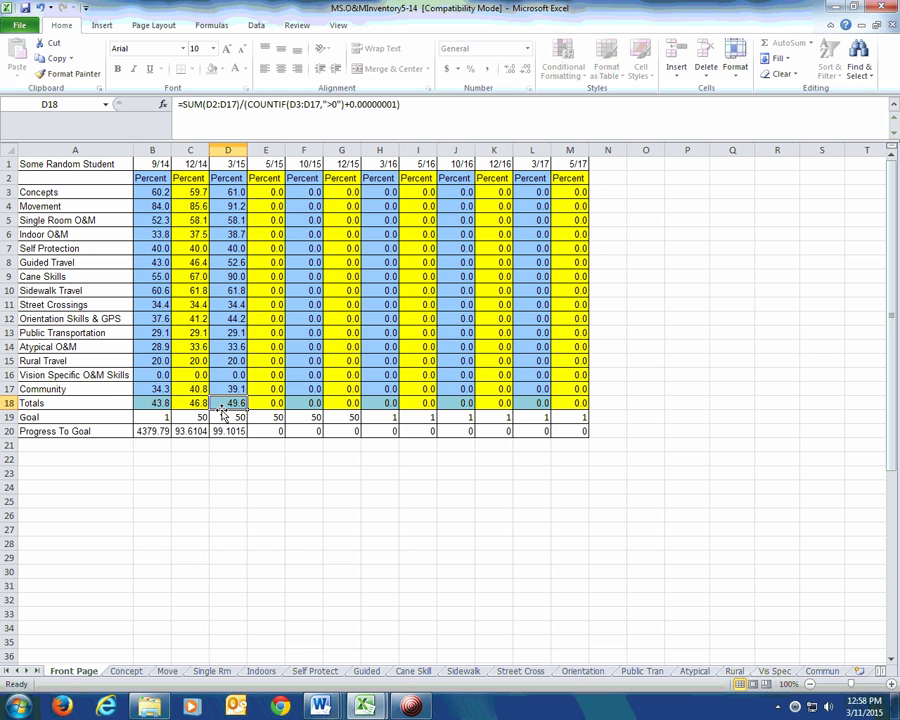
pyautogui.click(271, 182)
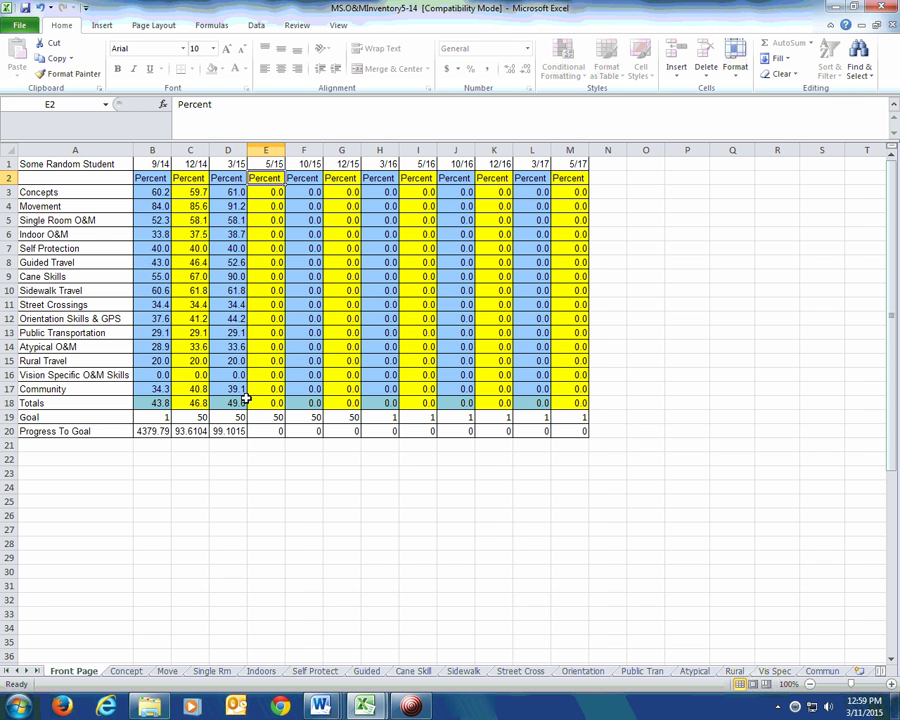
# Step: Switch to the Fake Name Session Notes 14-15 workbook and review the Date, Time Owed, Time Seen and Difference cells for 18-Aug
pyautogui.moveTo(366, 714)
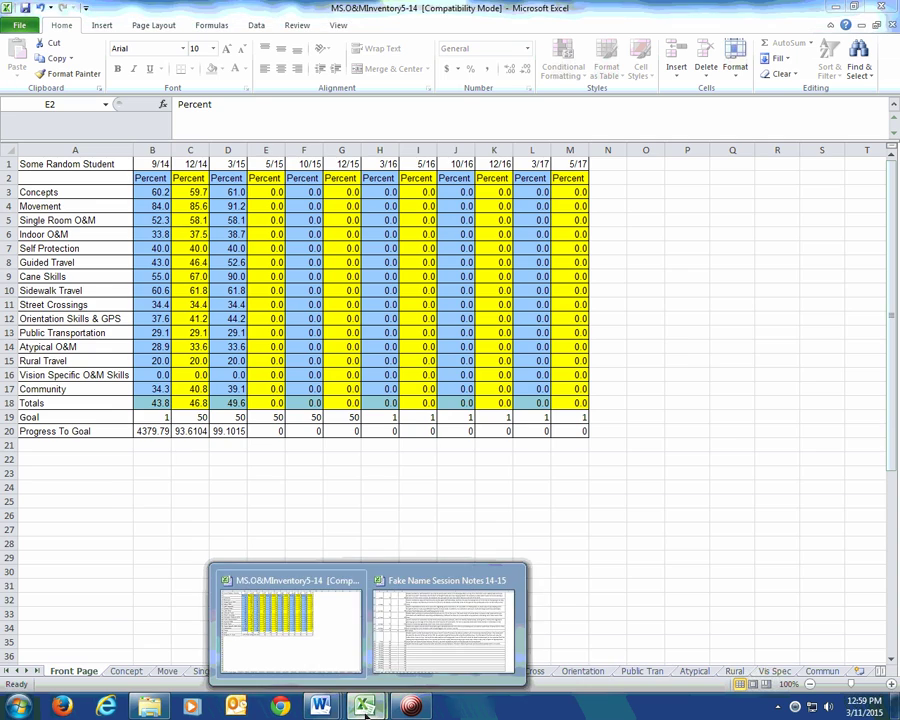
pyautogui.click(443, 622)
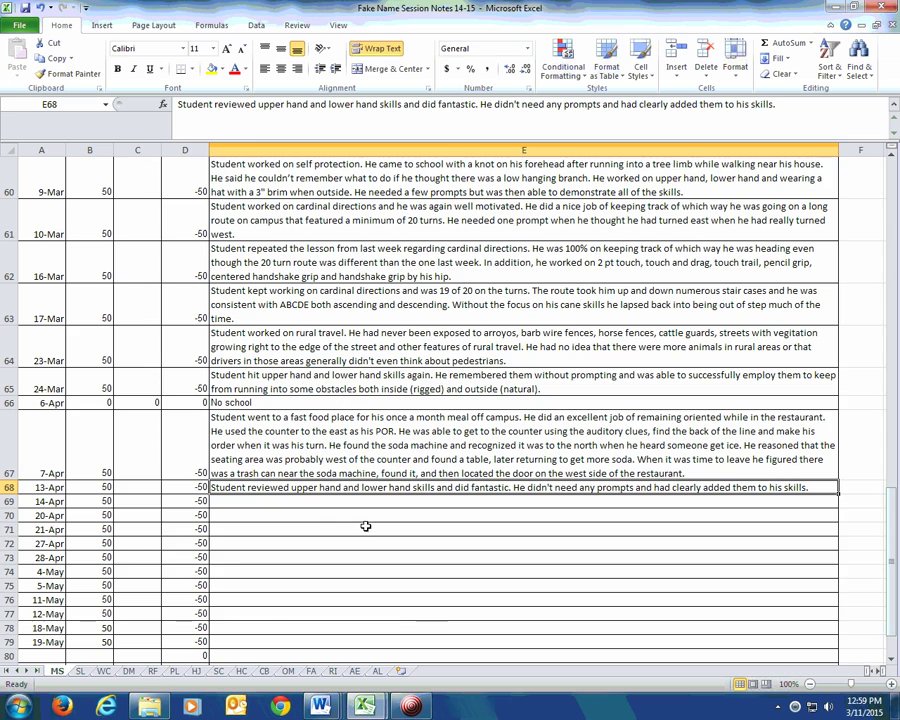
pyautogui.moveTo(892, 474); pyautogui.dragTo(897, 257)
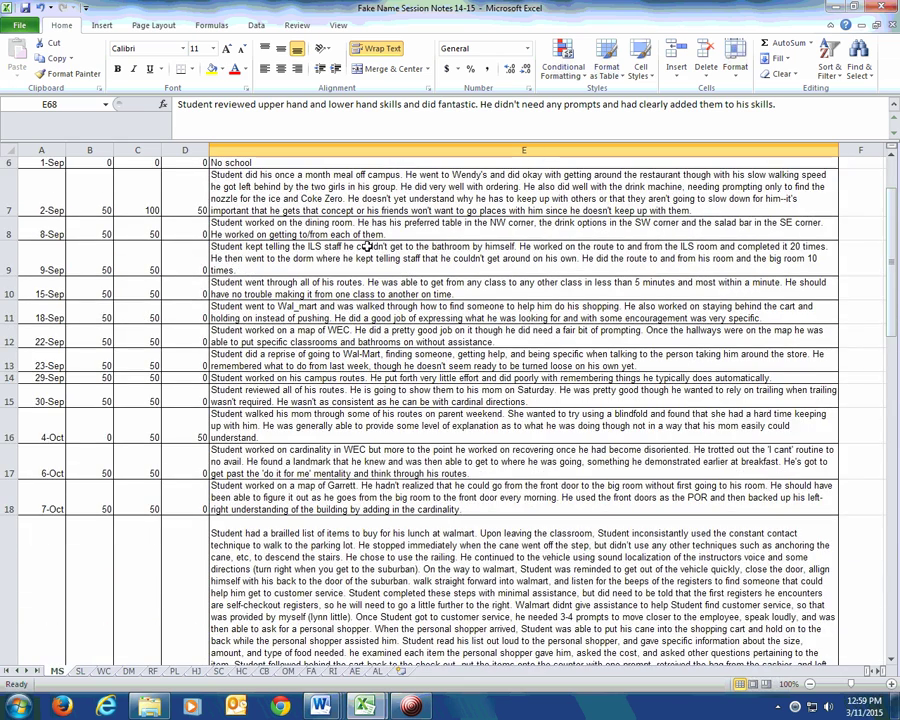
pyautogui.scroll(2, 130, 205)
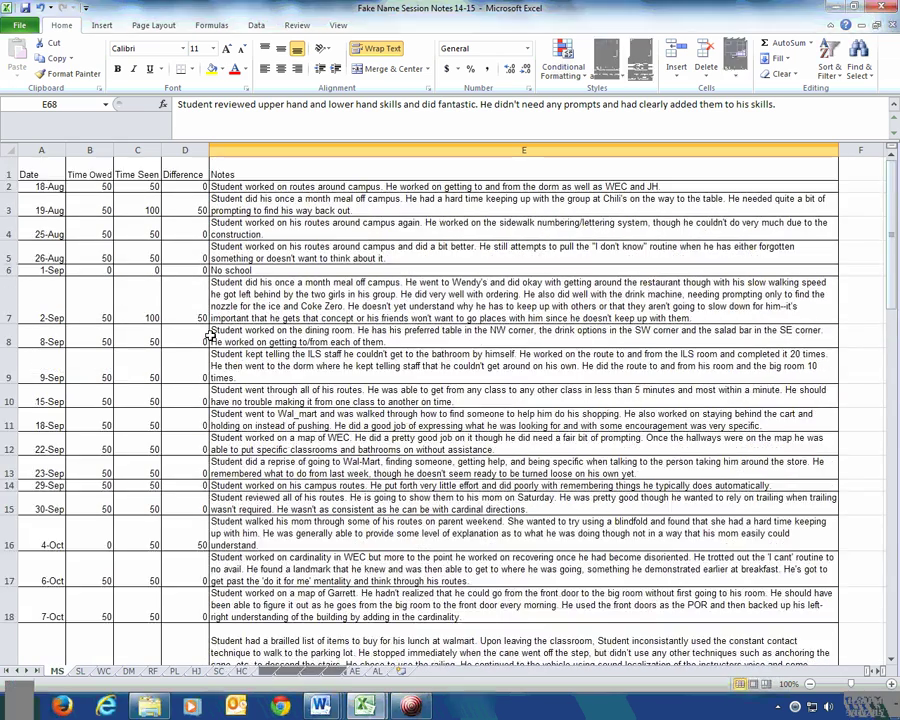
pyautogui.click(93, 190)
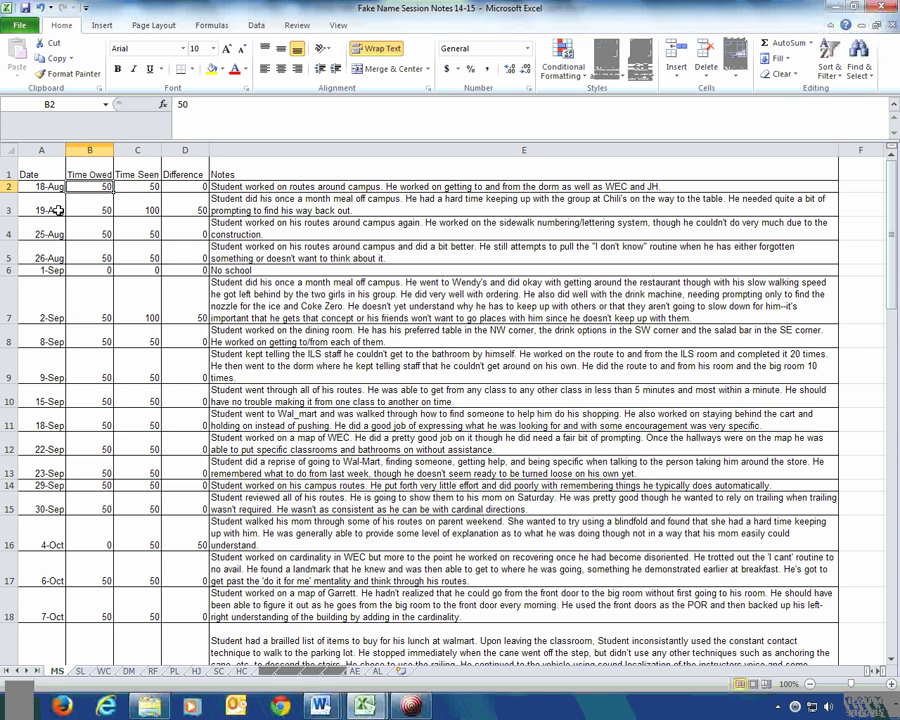
pyautogui.click(46, 188)
pyautogui.click(100, 187)
pyautogui.click(128, 186)
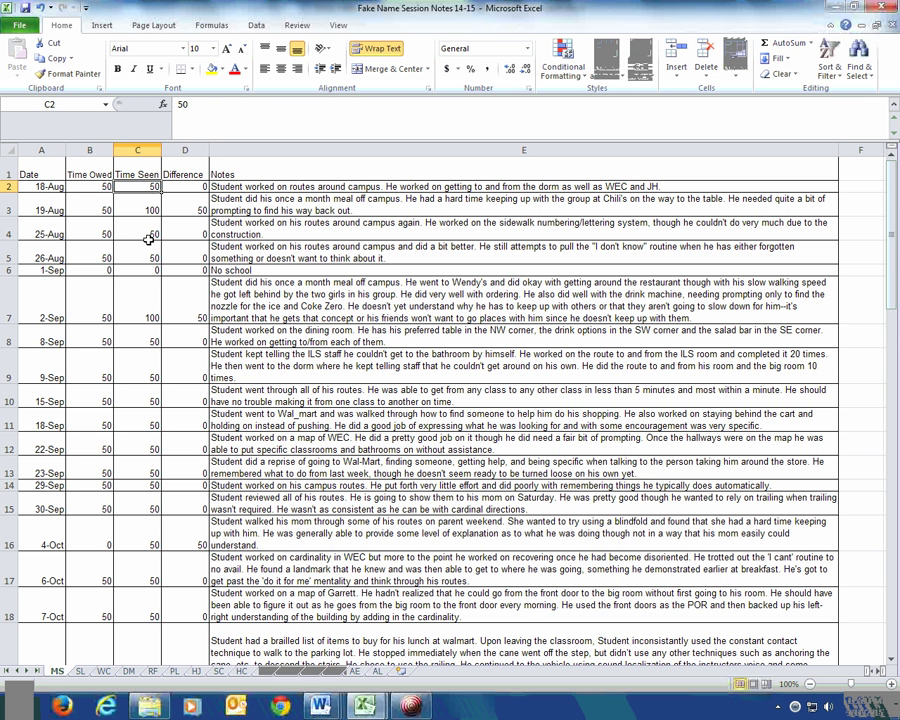
pyautogui.click(186, 200)
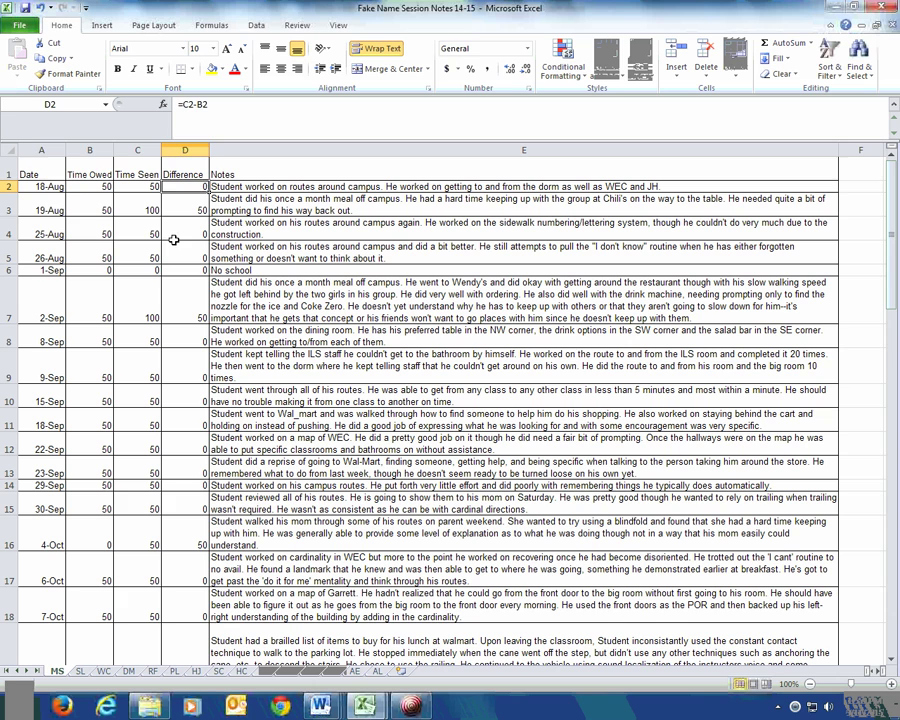
# Step: Review the Date, Time Owed, Time Seen and Difference cells for the 19-Aug session in row 3
pyautogui.click(52, 209)
pyautogui.click(100, 210)
pyautogui.click(148, 208)
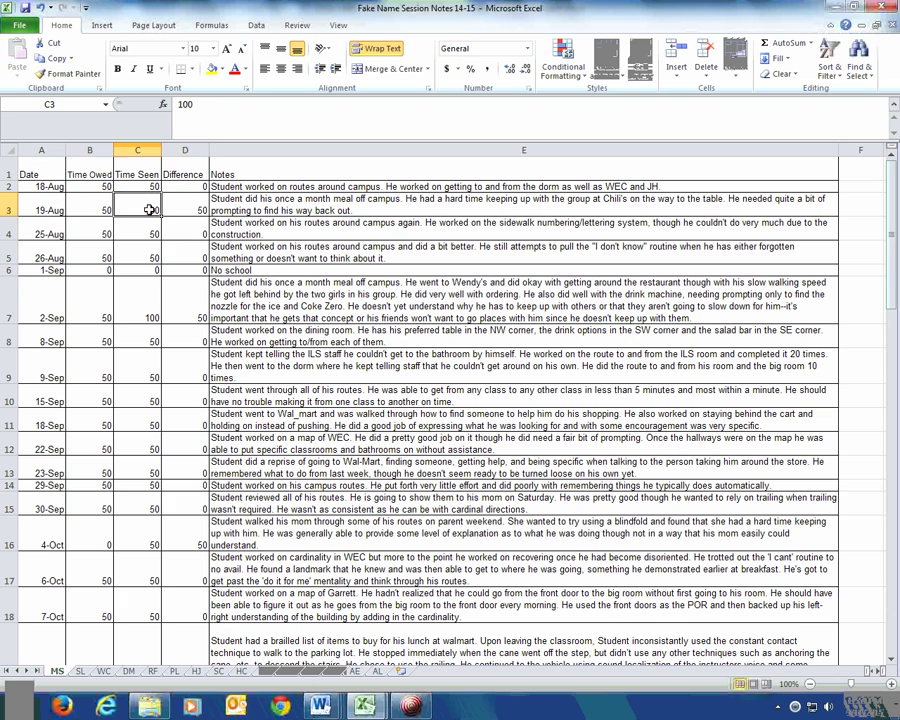
pyautogui.click(185, 205)
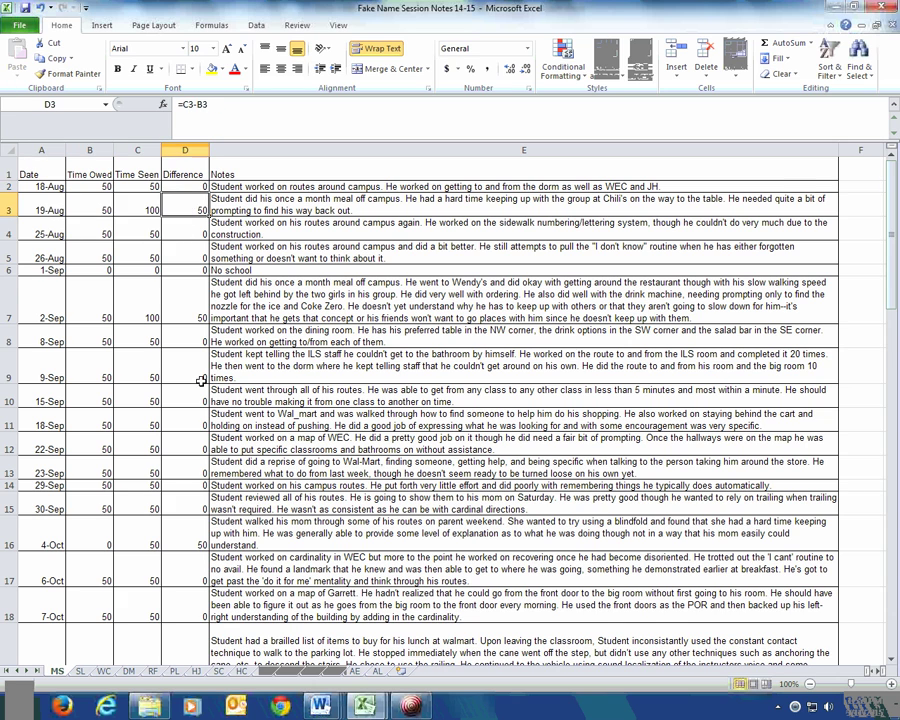
# Step: Review the Date, Time Owed, Time Seen and Difference cells of the 11-Nov field trip entry in row 29
pyautogui.scroll(-2, 200, 385)
pyautogui.scroll(-1, 200, 385)
pyautogui.scroll(-4, 194, 391)
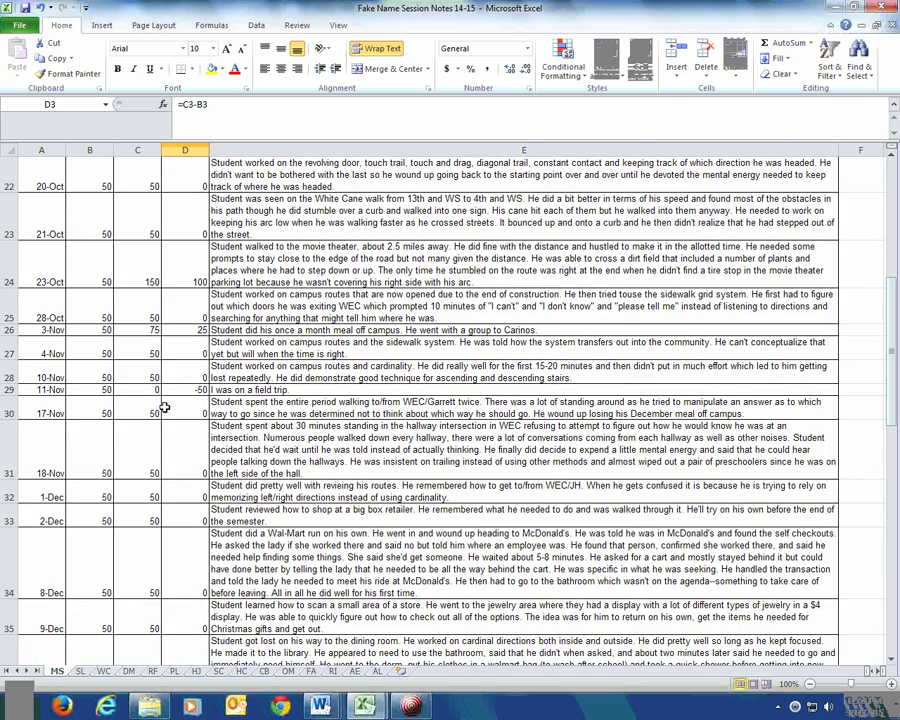
pyautogui.click(100, 390)
pyautogui.click(57, 391)
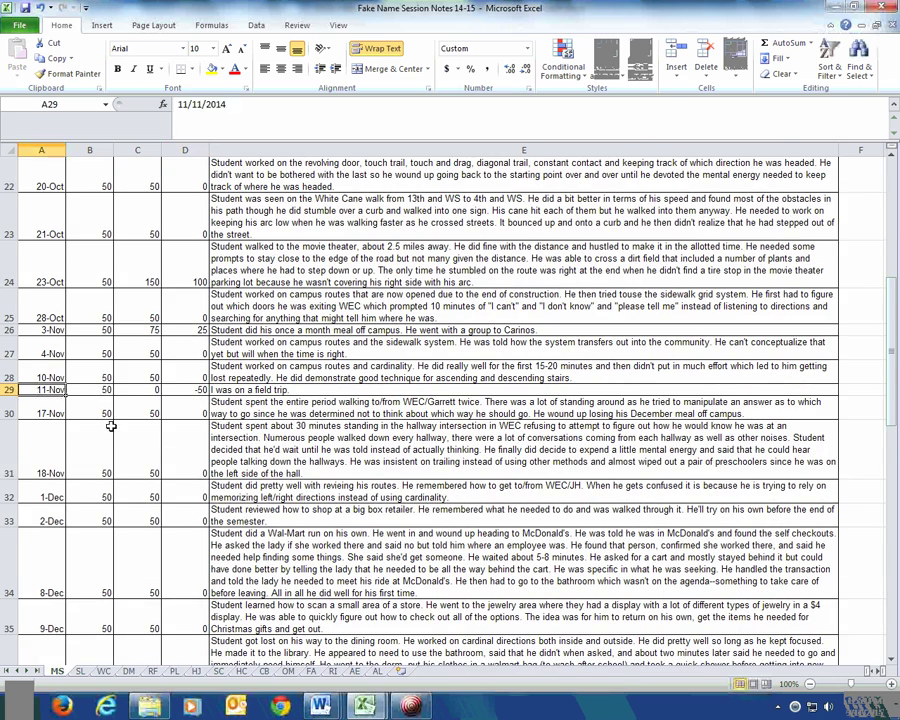
pyautogui.click(100, 390)
pyautogui.click(143, 390)
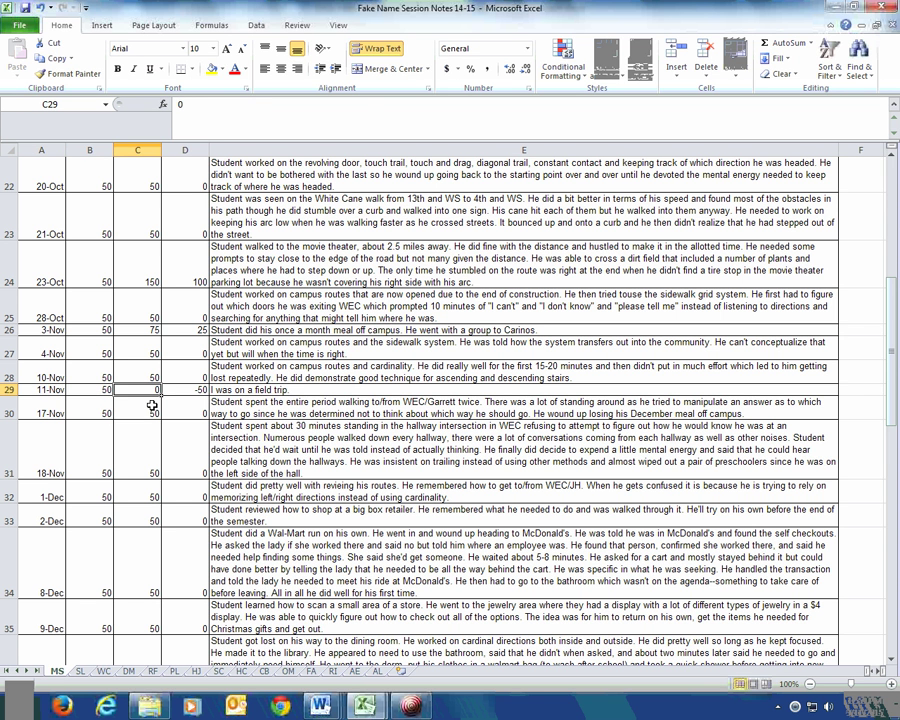
pyautogui.click(190, 391)
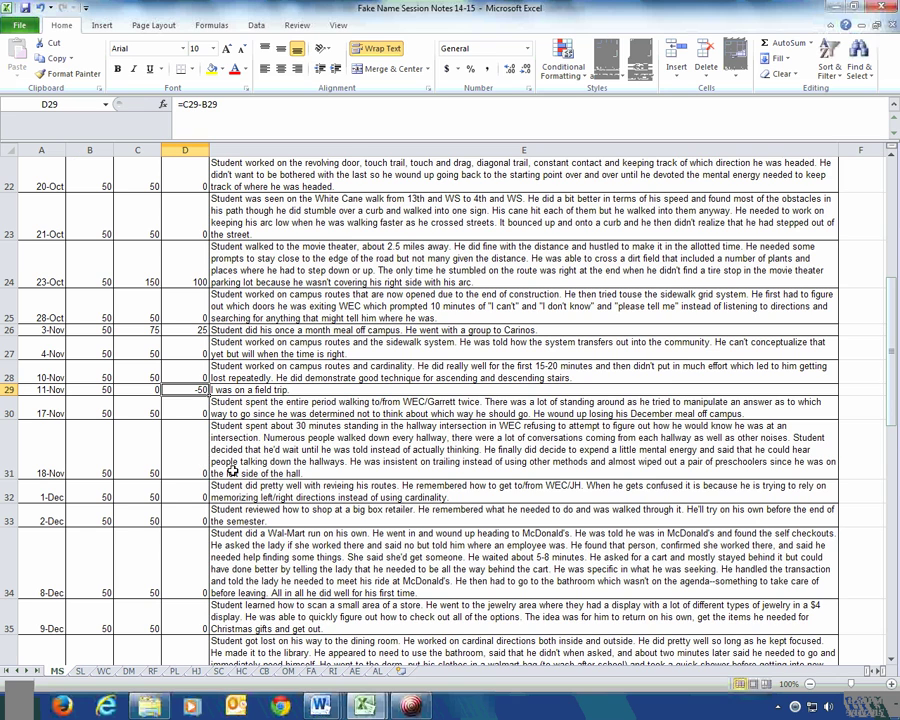
# Step: Inspect the first semester's Total formulas for Time Owed, Time Seen and Difference in B42, C42 and D42
pyautogui.scroll(-4, 224, 469)
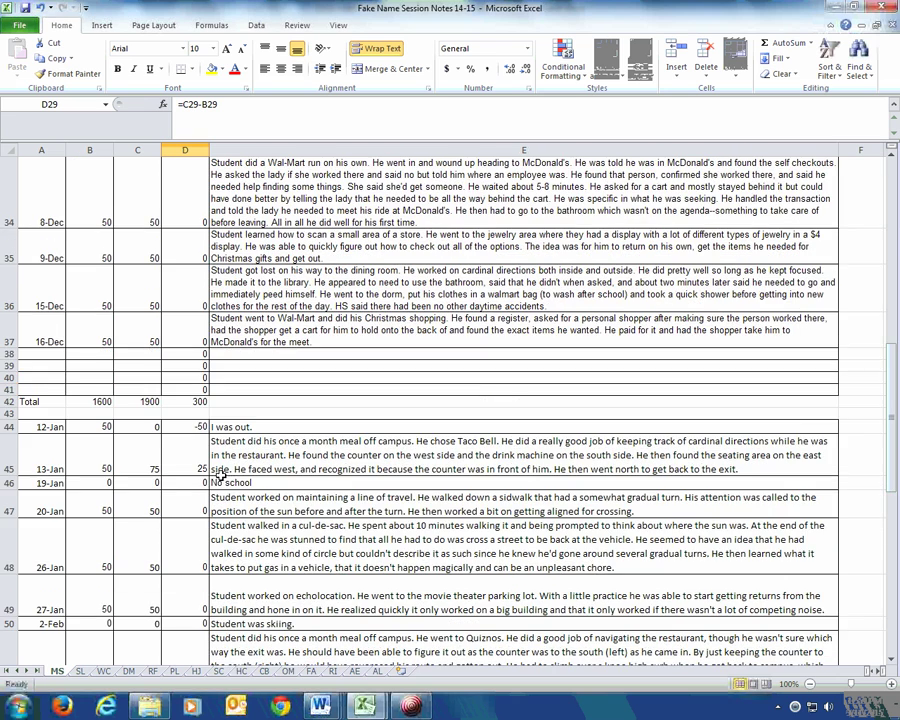
pyautogui.click(89, 401)
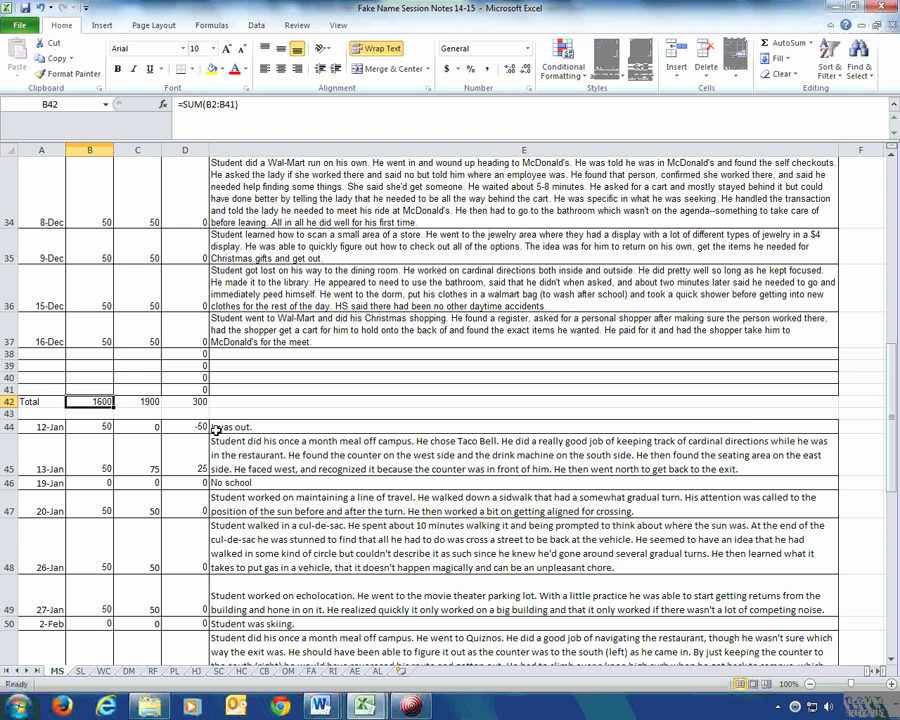
pyautogui.click(145, 401)
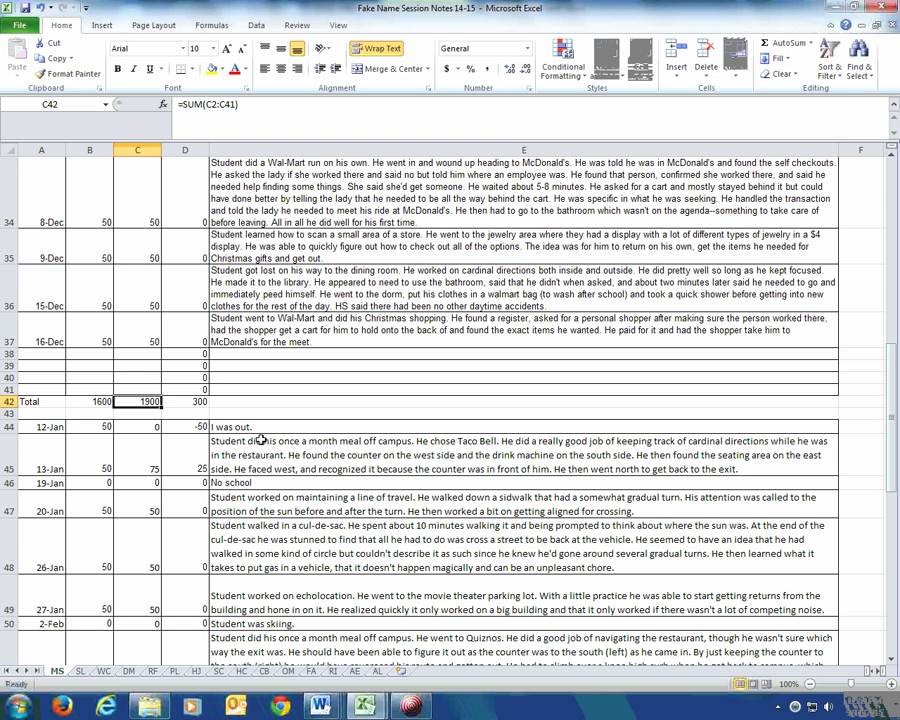
pyautogui.press('Right')
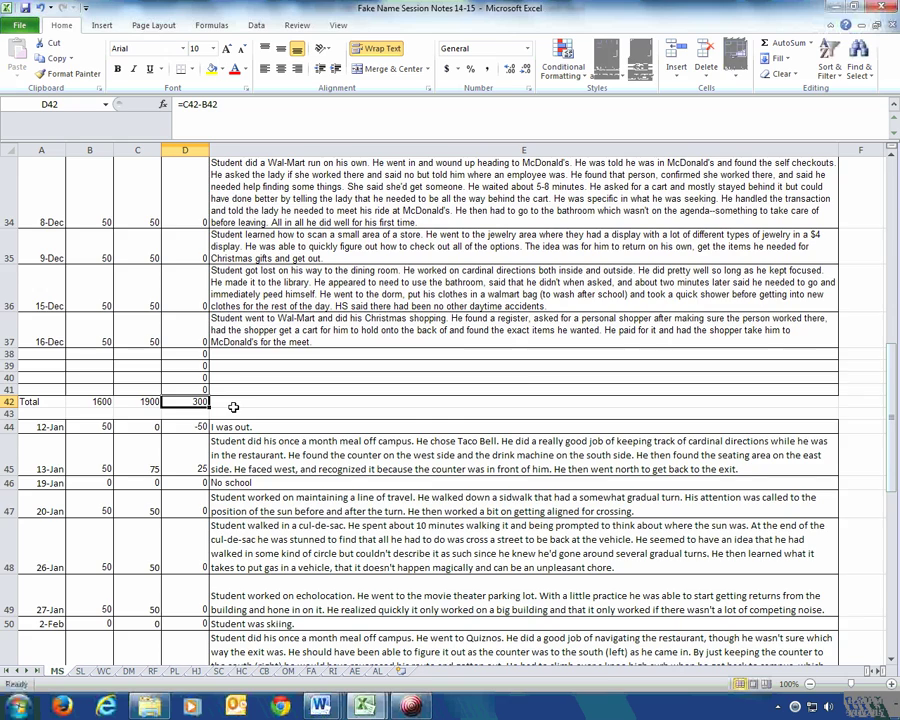
# Step: Look through the second semester's sessions and totals, checking the Time Owed cells for 3-Mar, 9-Mar, 10-Mar and 13-Apr
pyautogui.scroll(-5, 230, 415)
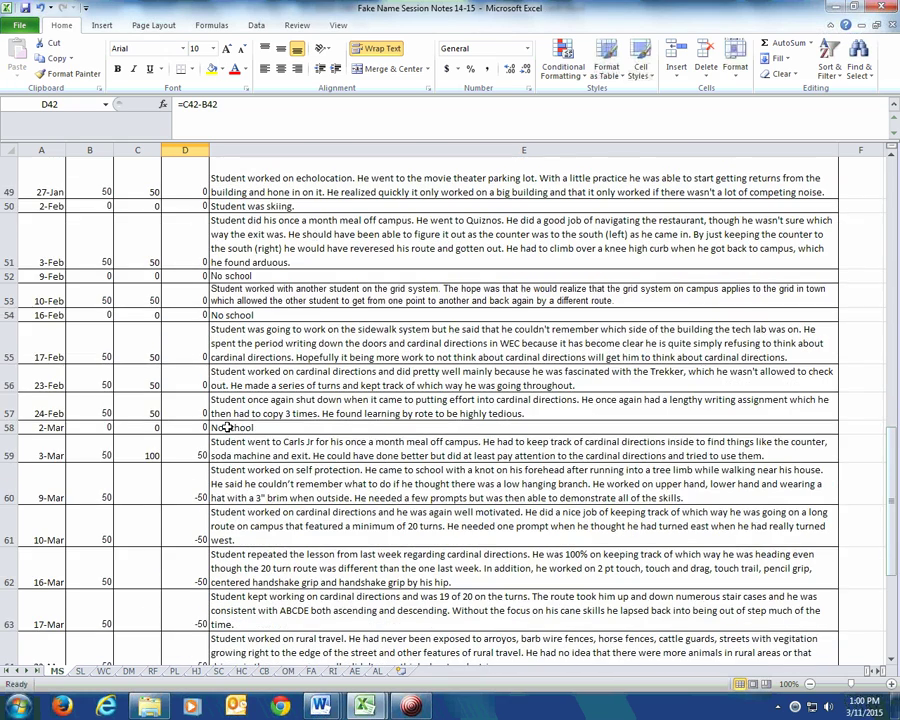
pyautogui.scroll(-6, 228, 427)
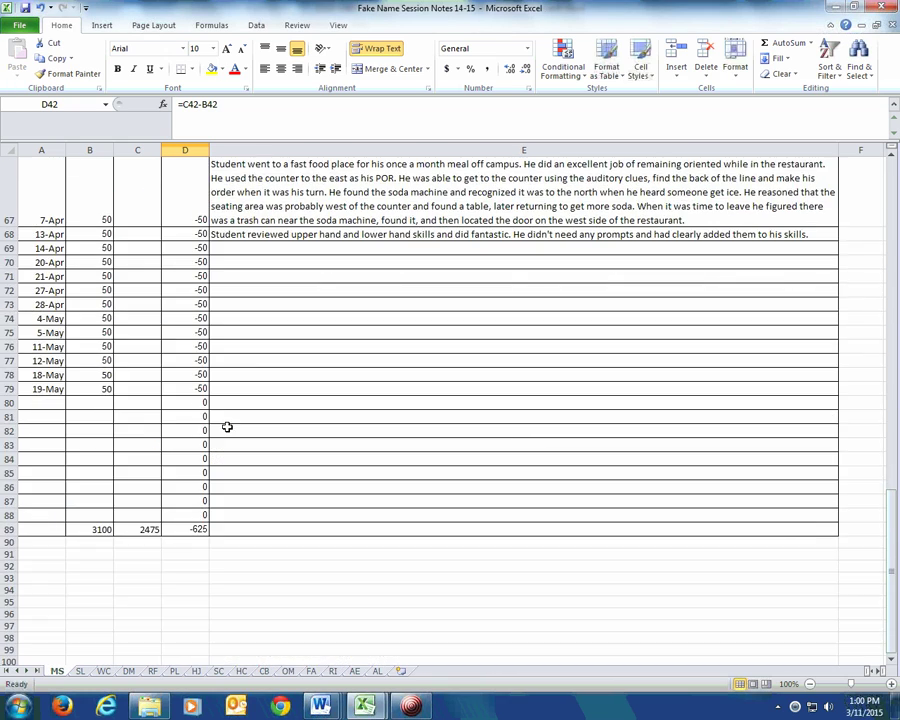
pyautogui.scroll(3, 242, 462)
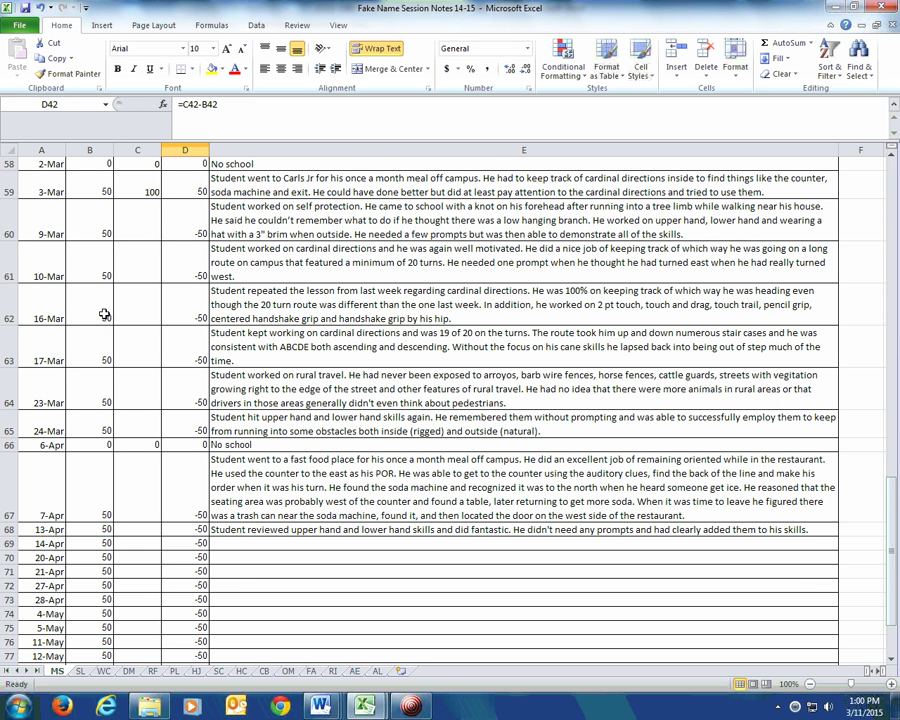
pyautogui.click(102, 275)
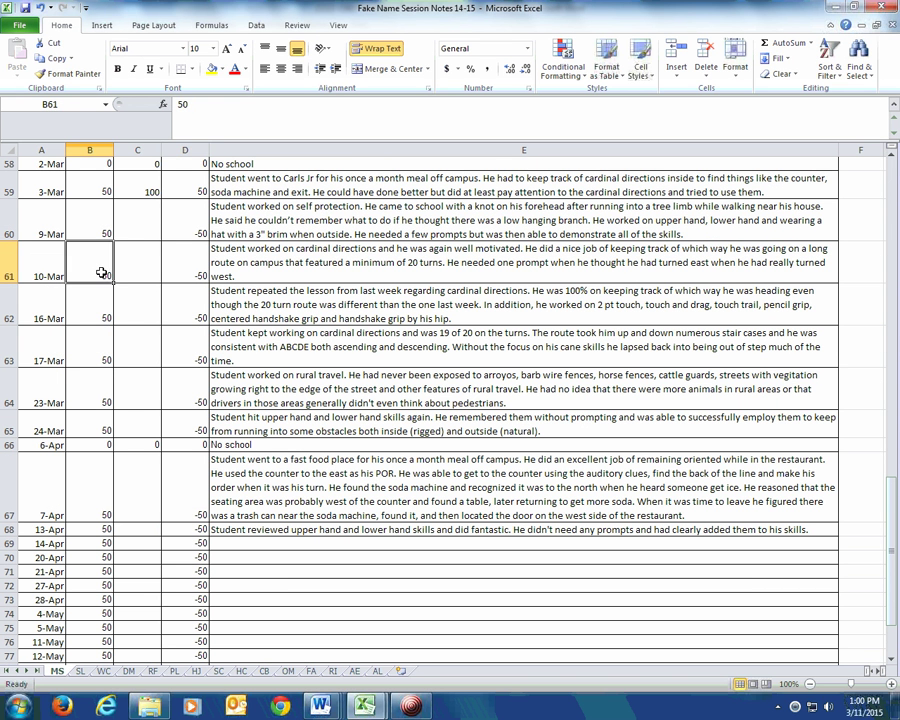
pyautogui.click(92, 218)
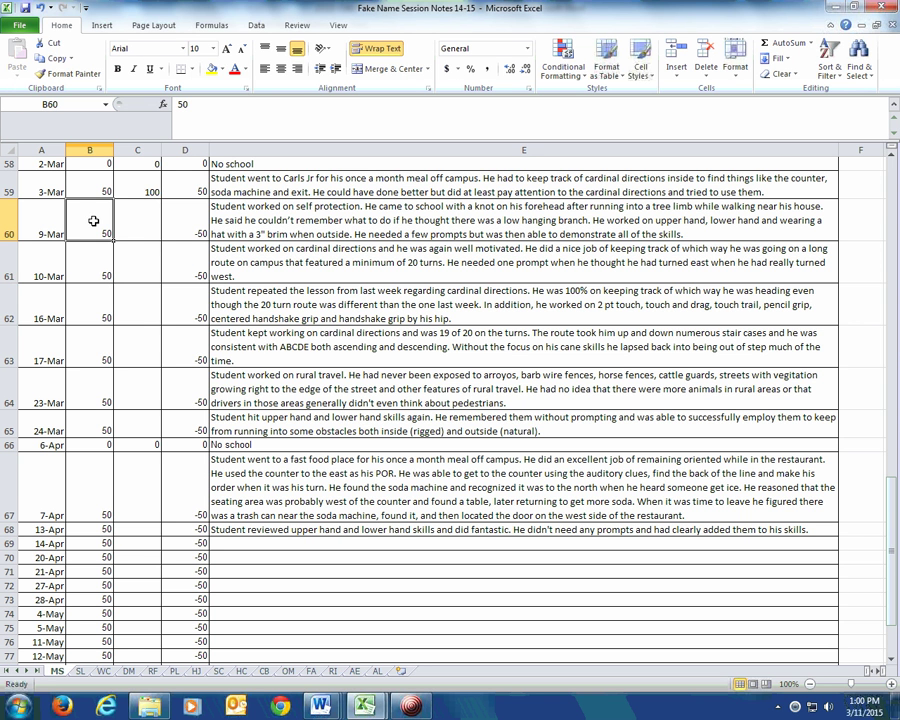
pyautogui.click(92, 189)
pyautogui.click(97, 214)
pyautogui.click(106, 531)
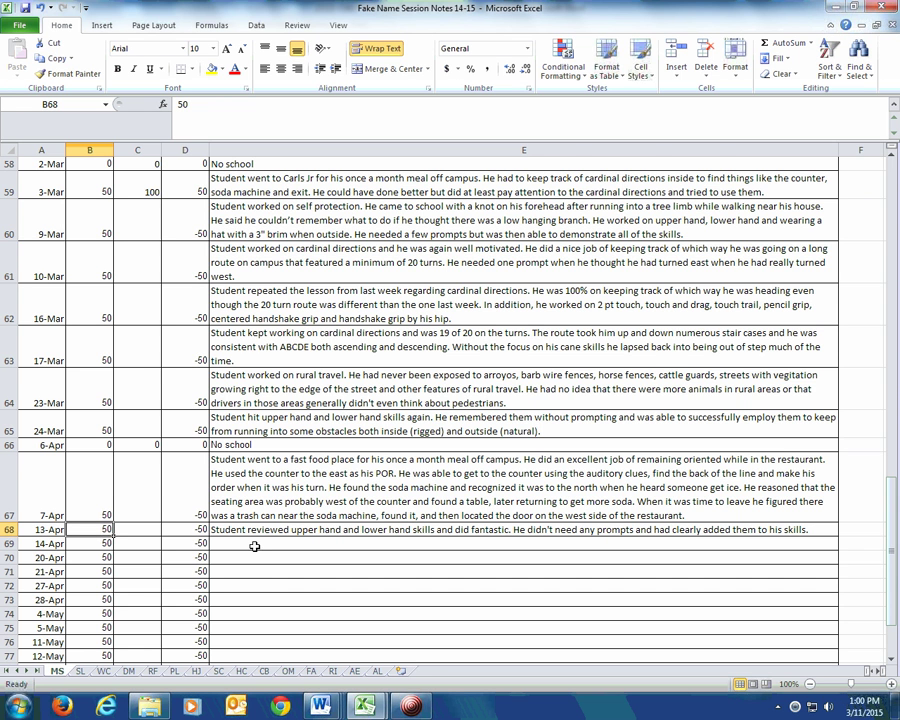
# Step: Check the Time Owed, Time Seen and Difference cells for the 14-Apr session in row 69
pyautogui.scroll(-3, 257, 585)
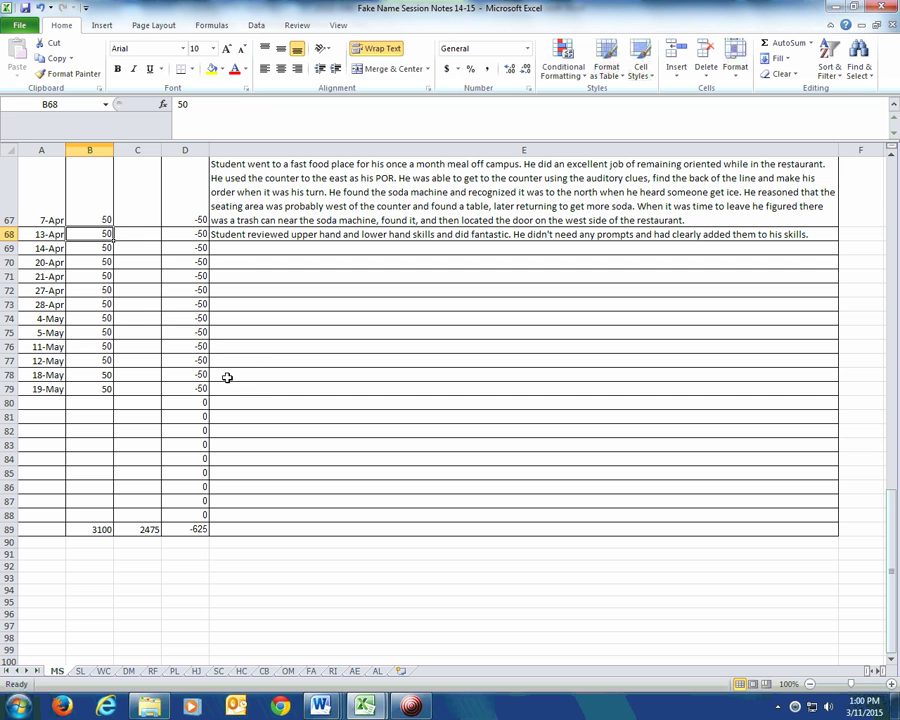
pyautogui.press('Down')
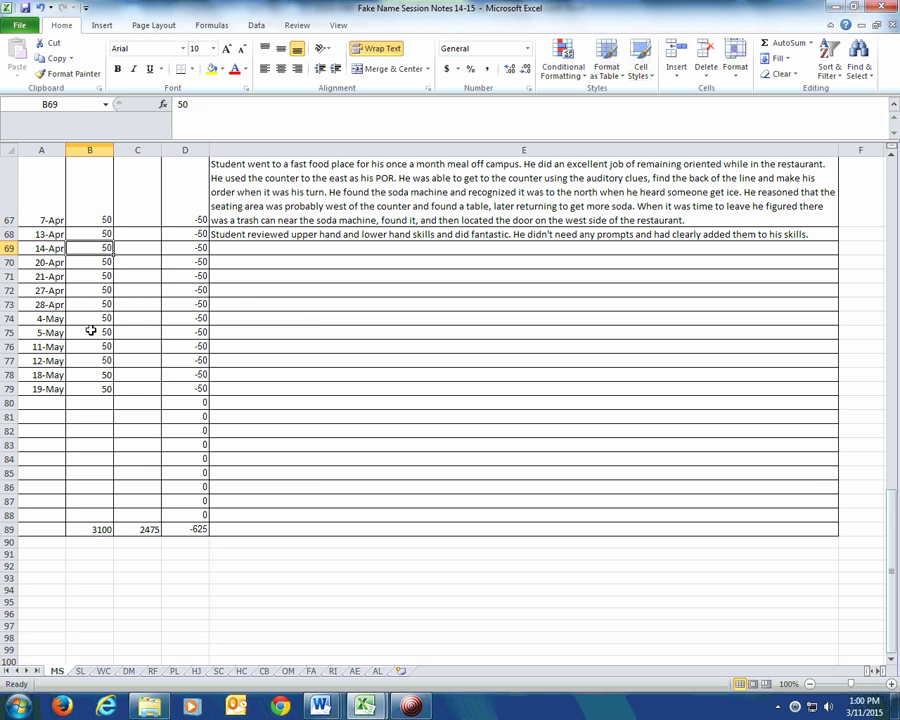
pyautogui.click(127, 249)
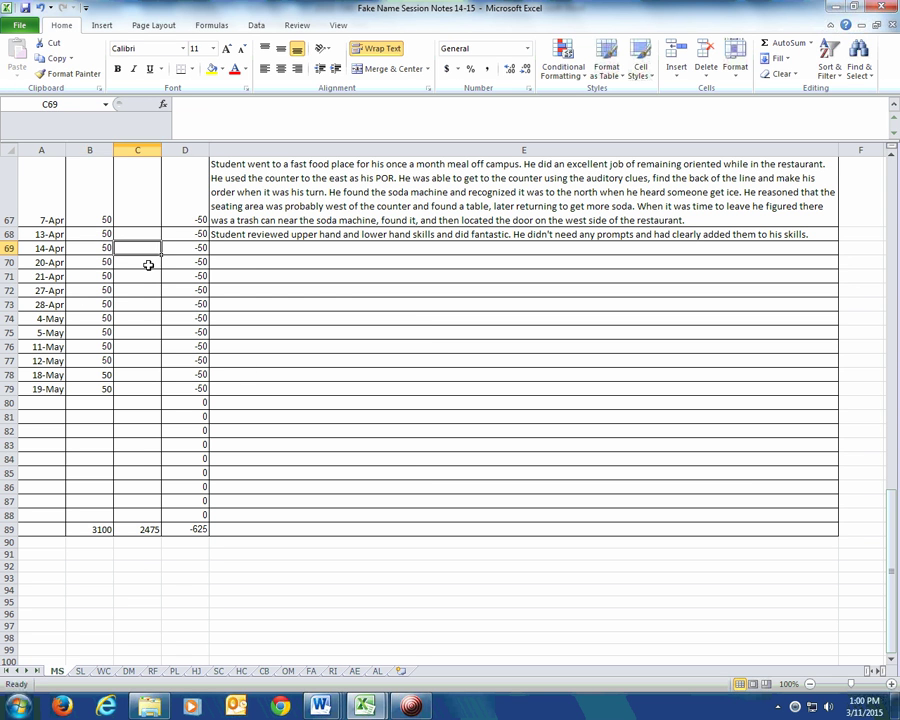
pyautogui.click(174, 248)
# Step: Enter 50 as the Time Seen for every session from 9-Mar through 24-Mar and for 7-Apr
pyautogui.scroll(3, 167, 407)
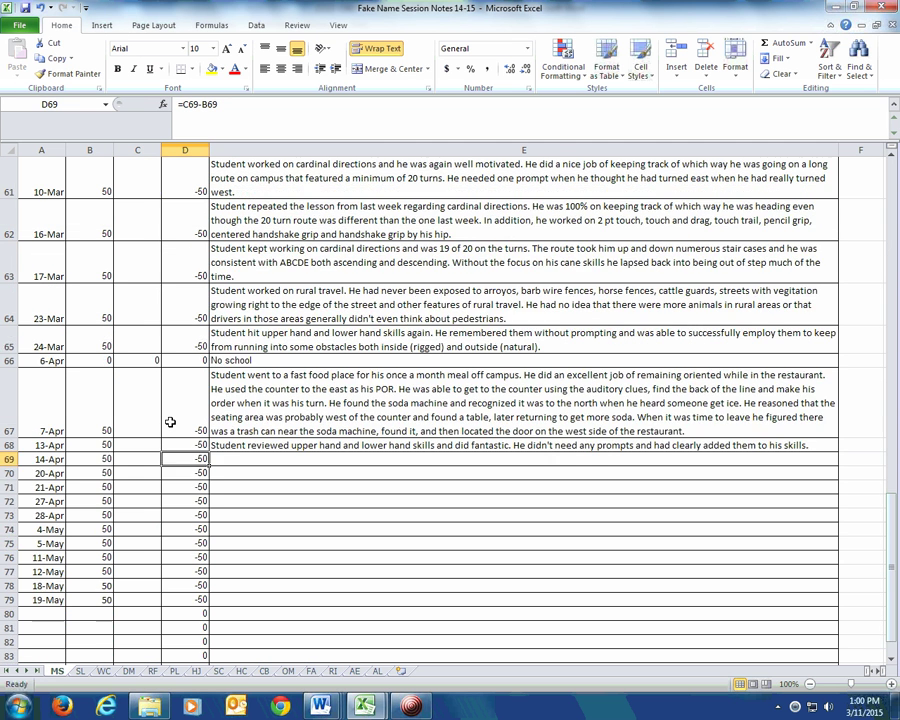
pyautogui.click(140, 215)
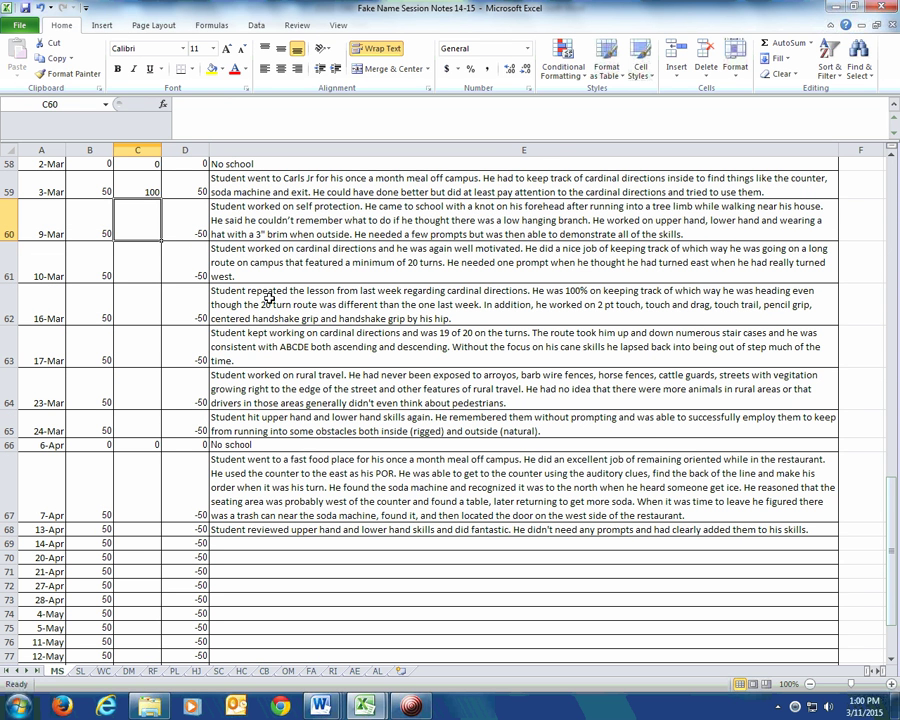
pyautogui.write('50')
pyautogui.press('Return')
pyautogui.write('50')
pyautogui.press('Return')
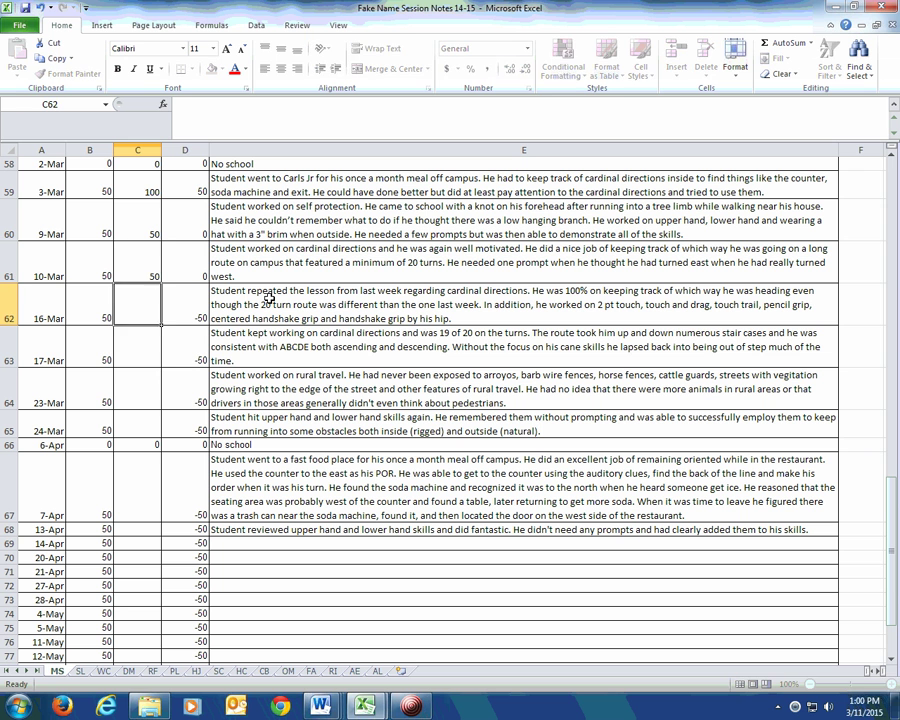
pyautogui.write('50')
pyautogui.press('Return')
pyautogui.write('50')
pyautogui.press('Return')
pyautogui.write('50')
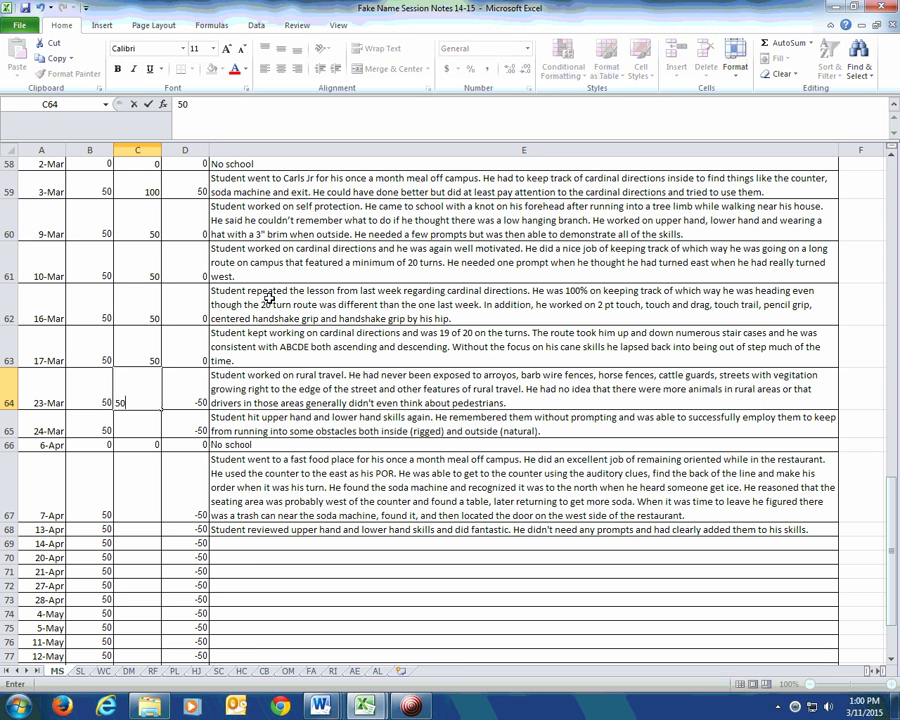
pyautogui.press('Return')
pyautogui.write('50')
pyautogui.press('Return')
pyautogui.press('Return')
pyautogui.write('50')
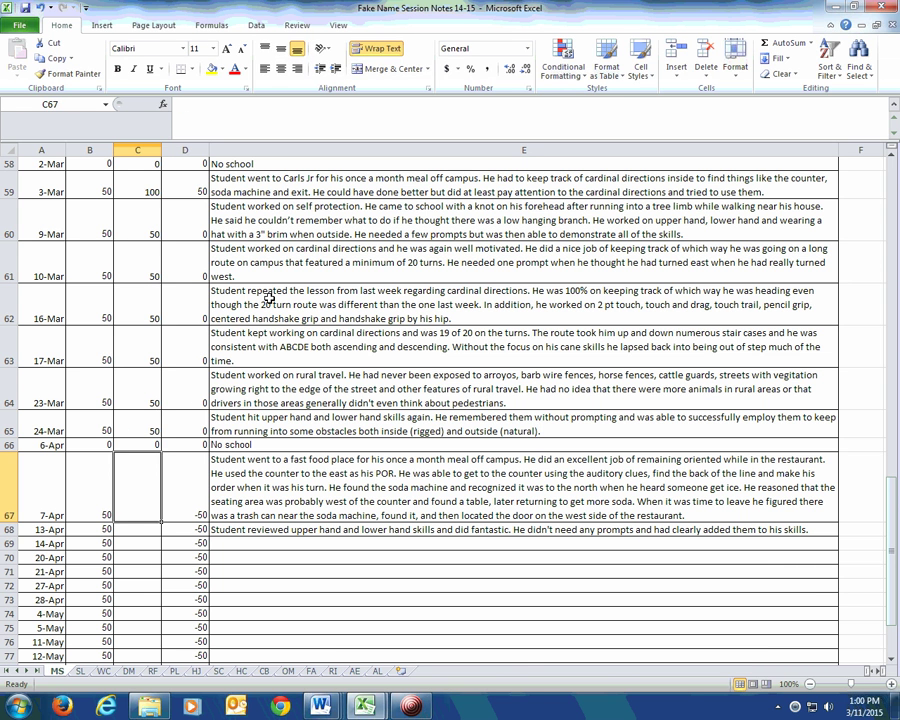
pyautogui.press('Return')
# Step: Check the Time Owed, Time Seen and Difference cells of the 6-Apr no-school entry
pyautogui.click(90, 444)
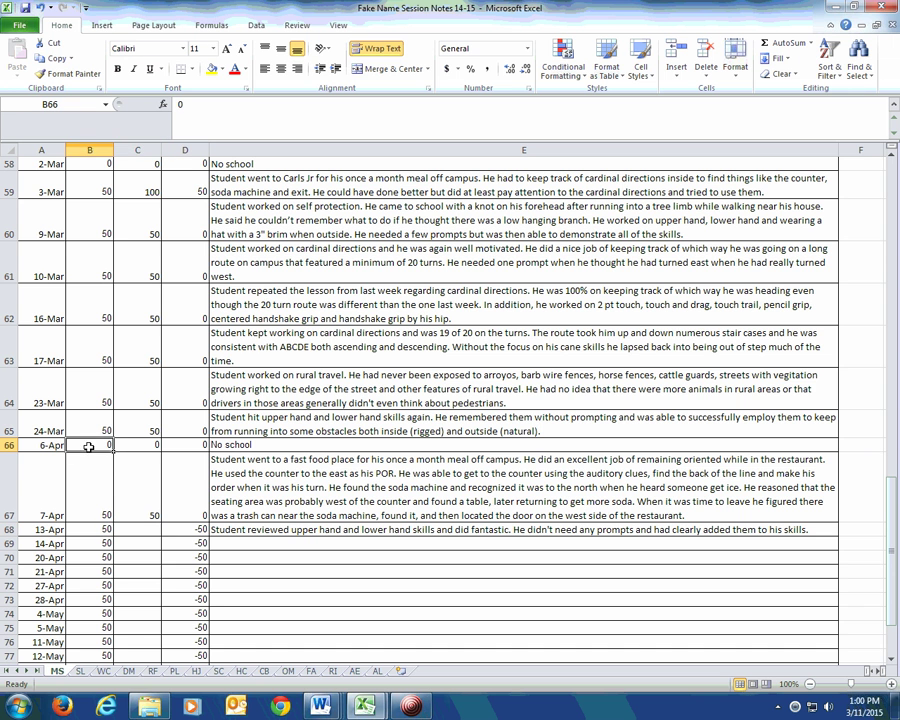
pyautogui.click(137, 444)
pyautogui.click(194, 442)
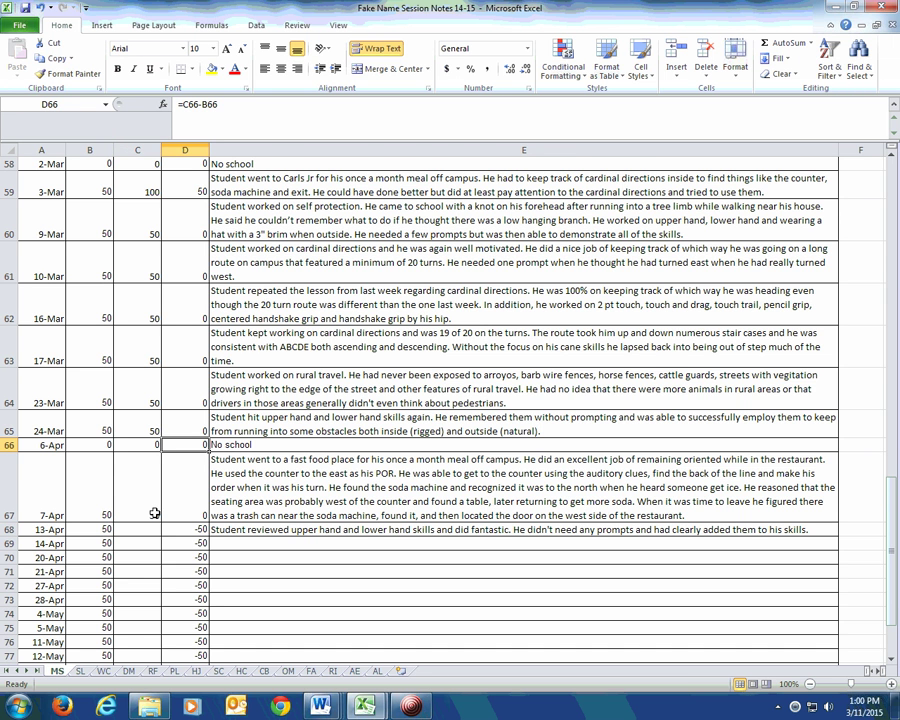
# Step: Review the overall Difference total in D89 and the note cells for the 14-Apr to 19-May sessions
pyautogui.scroll(-3, 142, 554)
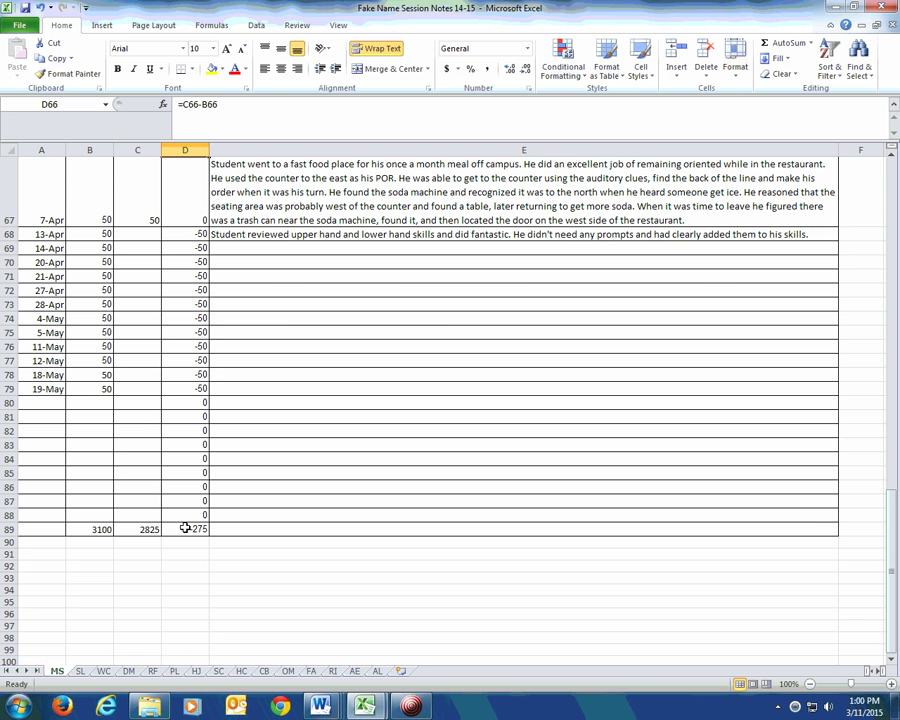
pyautogui.click(228, 249)
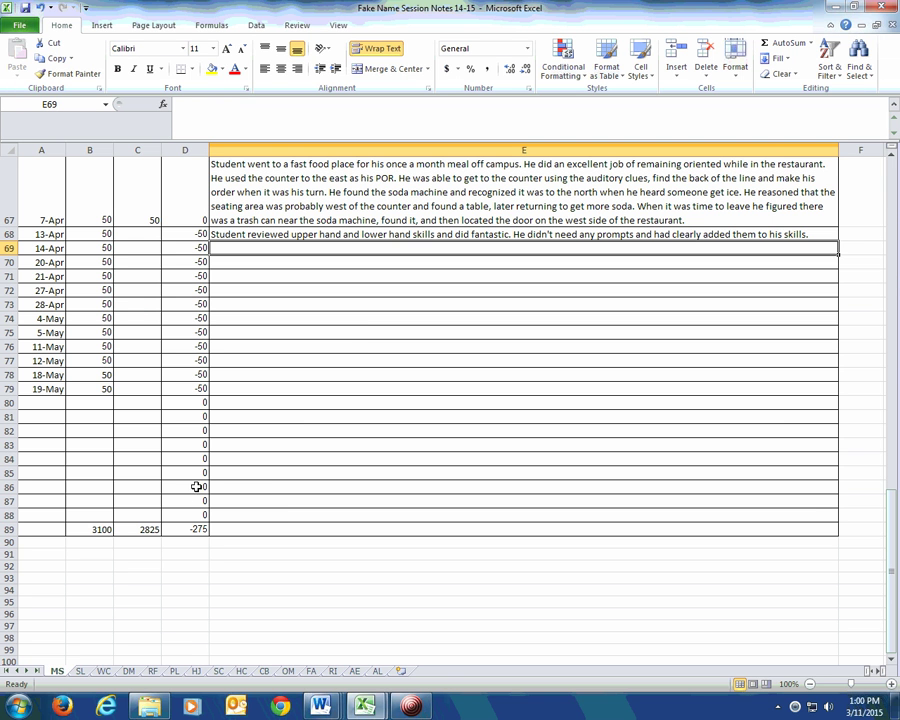
pyautogui.click(195, 528)
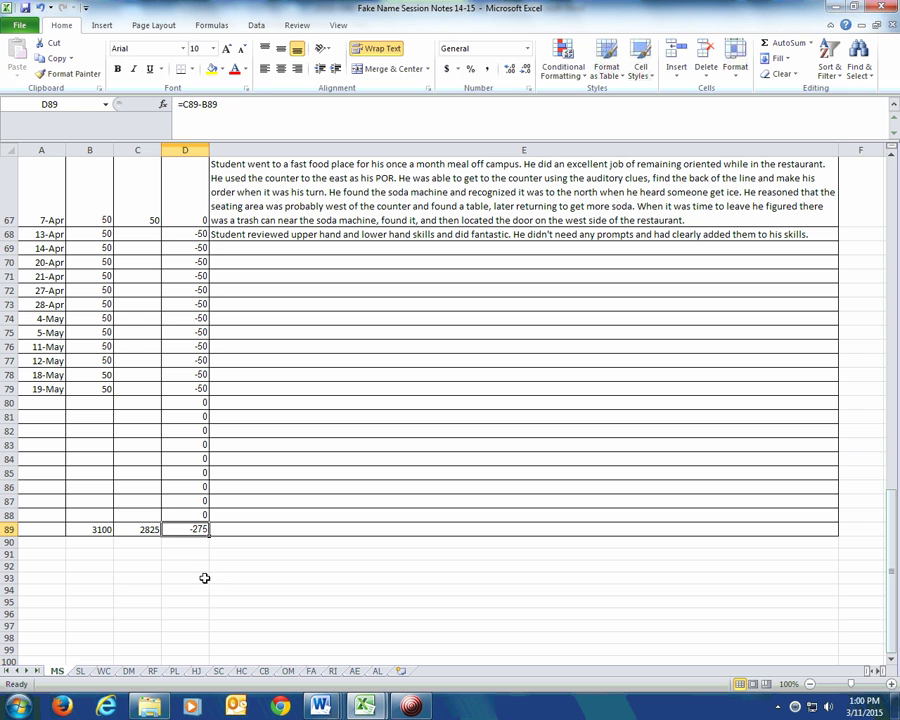
pyautogui.click(214, 248)
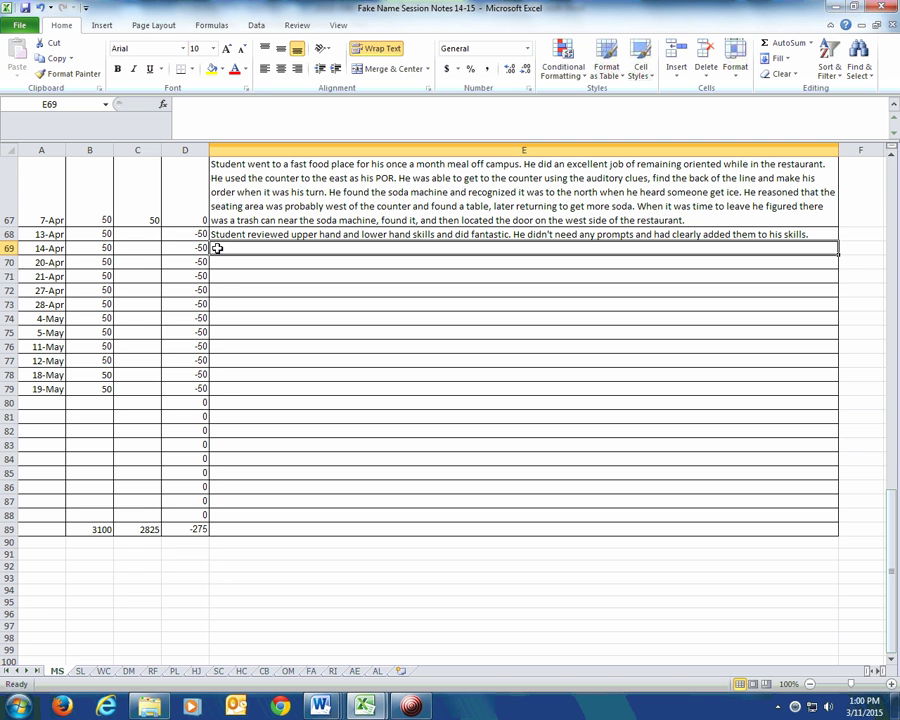
pyautogui.click(227, 398)
pyautogui.click(228, 386)
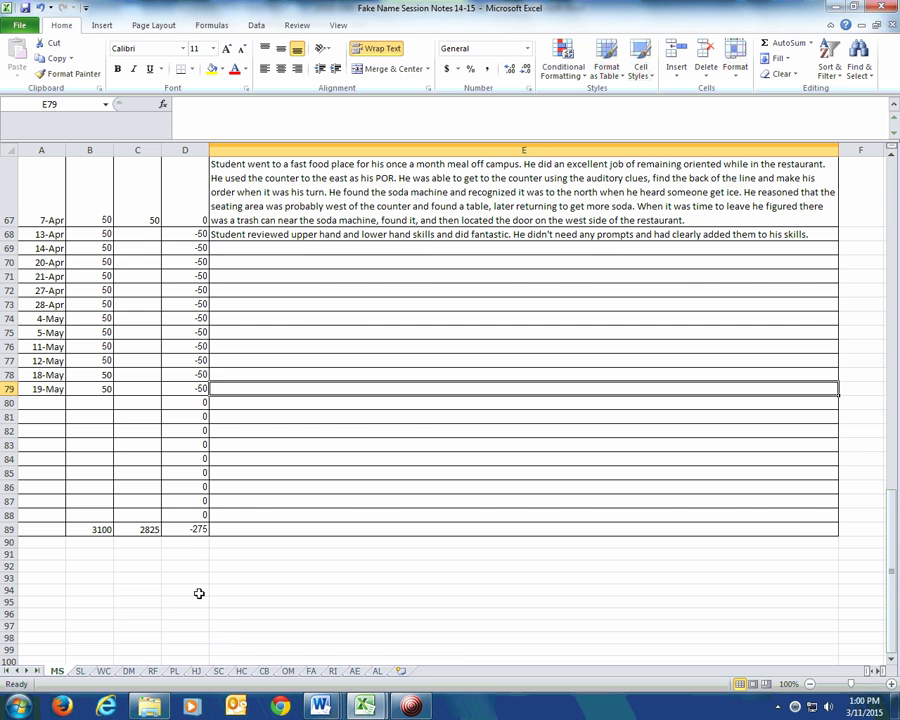
# Step: Look through the session notes from 3-Mar to 13-Apr, examining the 13-Apr date and the 9-Mar self-protection note
pyautogui.scroll(9, 199, 540)
pyautogui.scroll(-6, 195, 593)
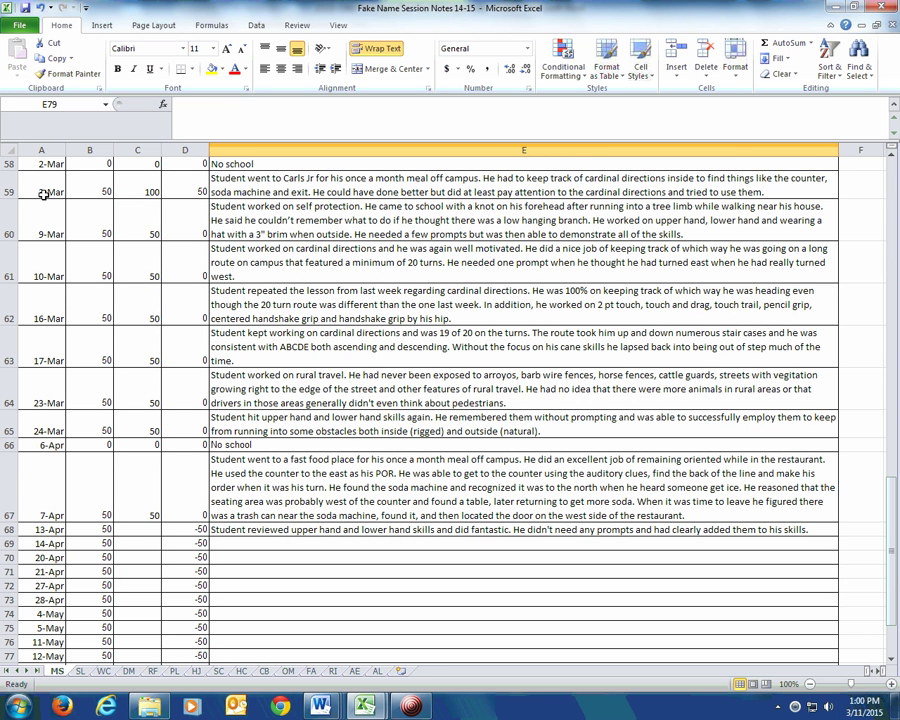
pyautogui.click(53, 529)
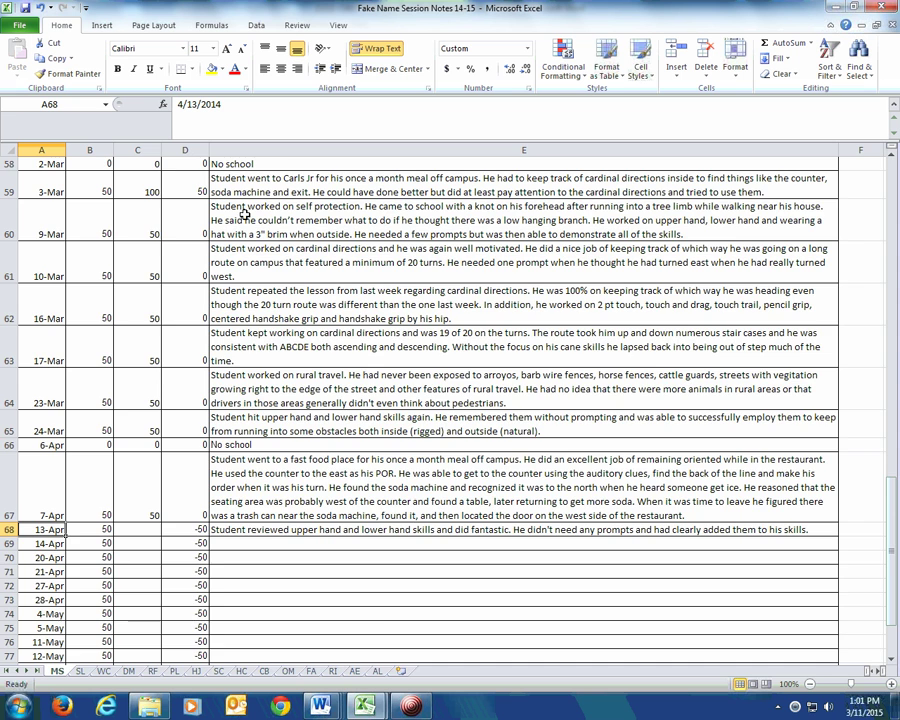
pyautogui.scroll(-2, 225, 575)
pyautogui.scroll(3, 225, 575)
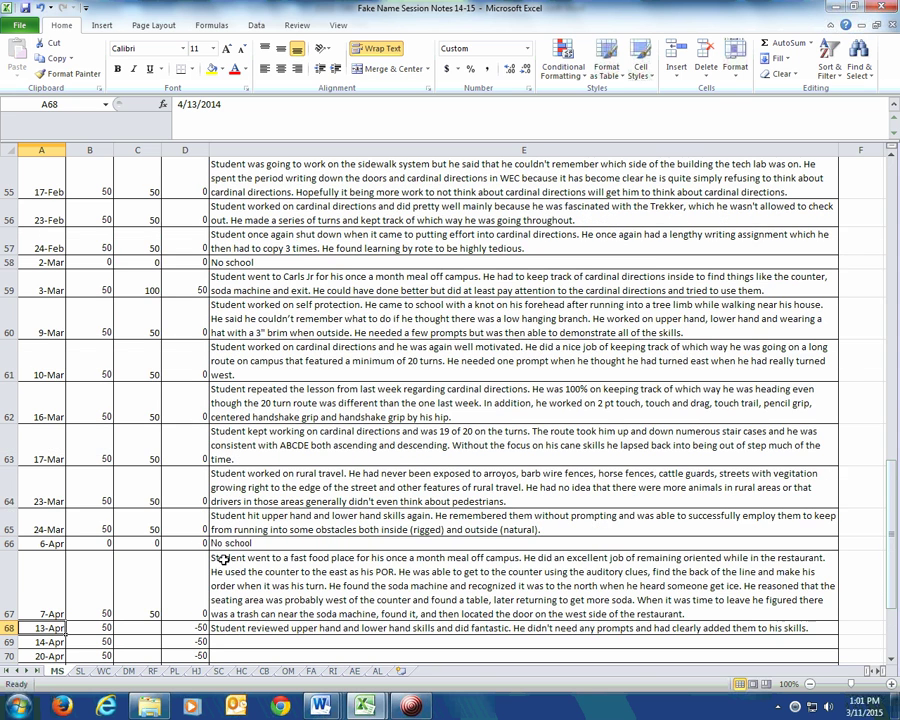
pyautogui.scroll(-1, 225, 558)
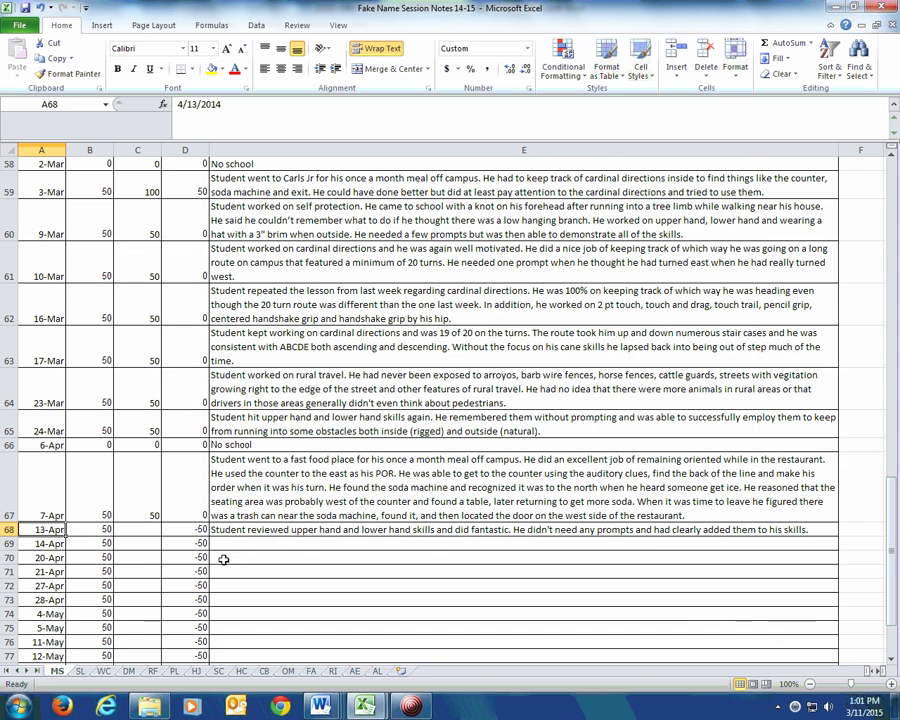
pyautogui.click(61, 220)
pyautogui.click(210, 232)
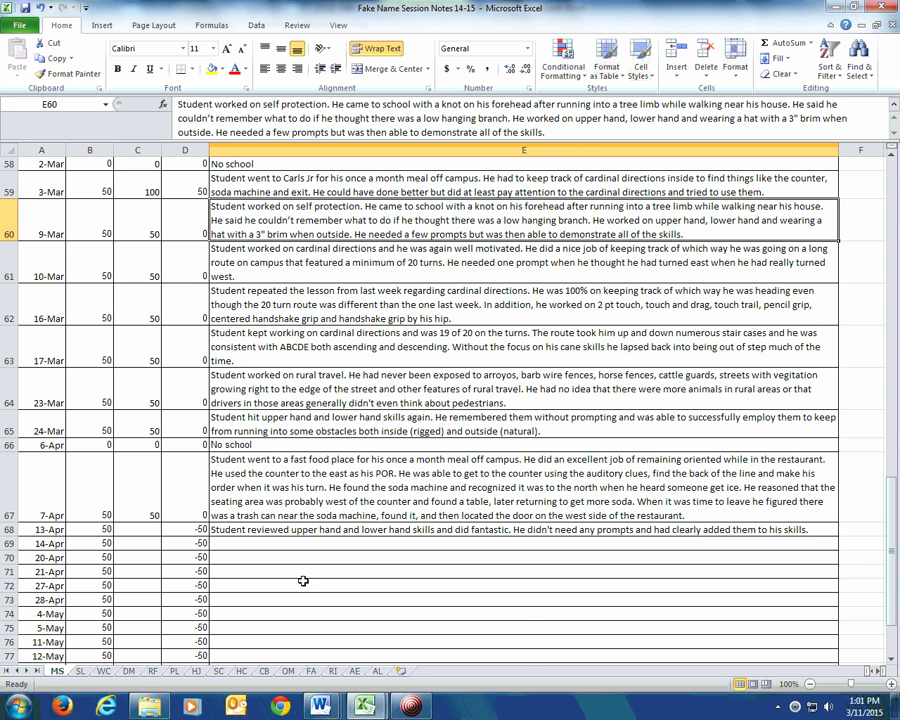
# Step: Switch to the MS.O&MInventory5-14 workbook and review the third data column's scores in L4:L13 of the Self Protect sheet
pyautogui.moveTo(363, 706)
pyautogui.click(305, 662)
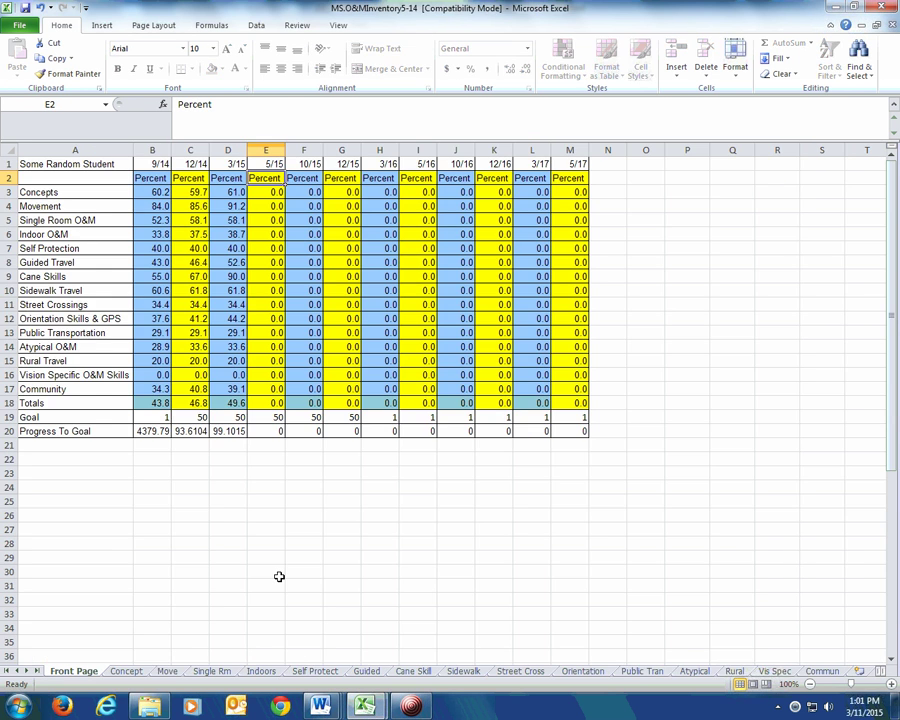
pyautogui.click(314, 671)
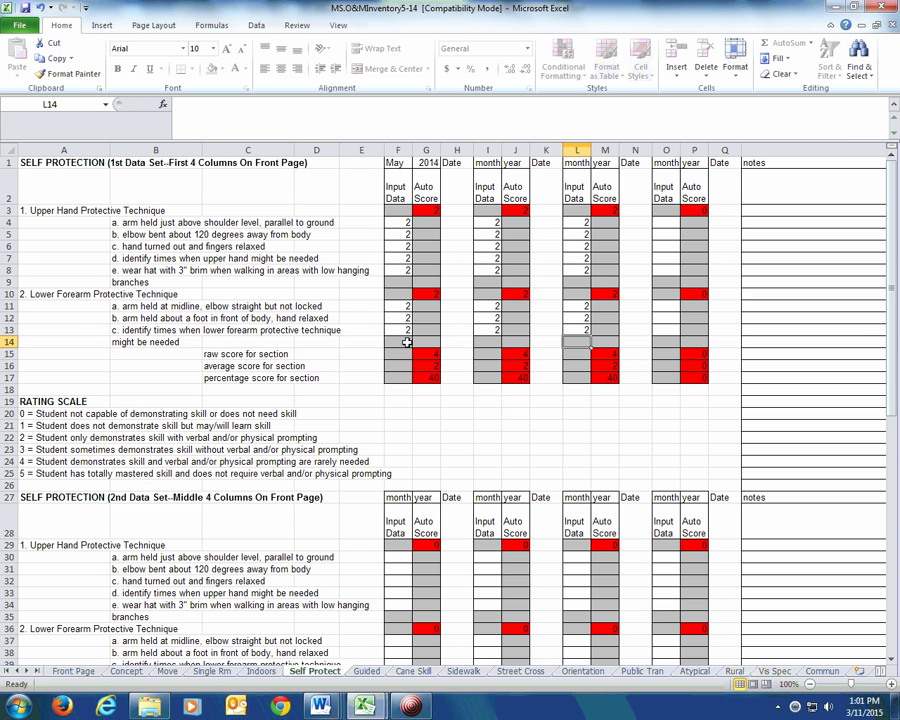
pyautogui.click(578, 224)
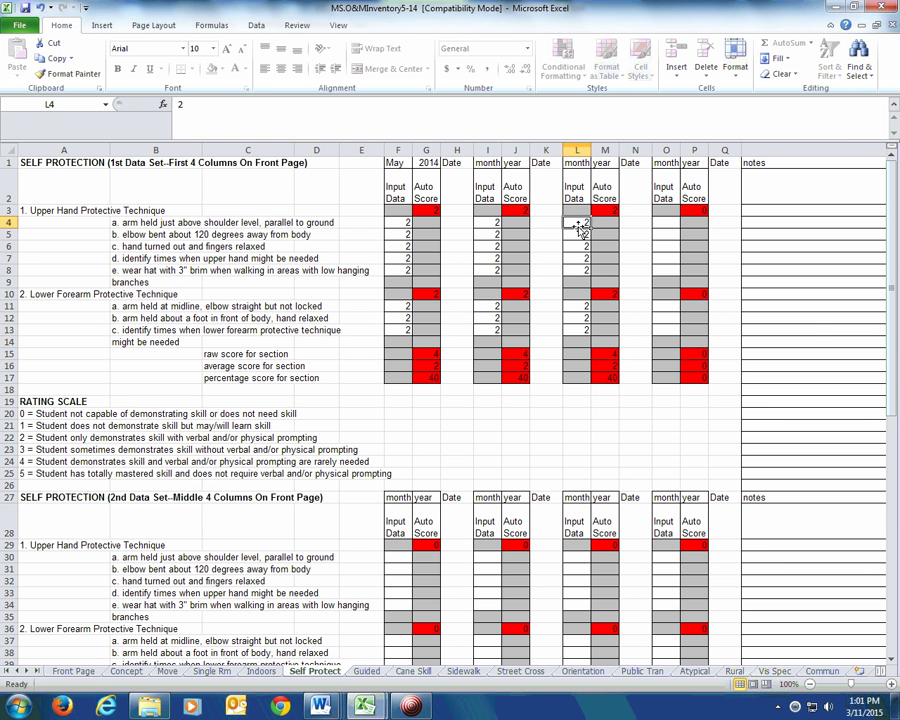
pyautogui.click(580, 333)
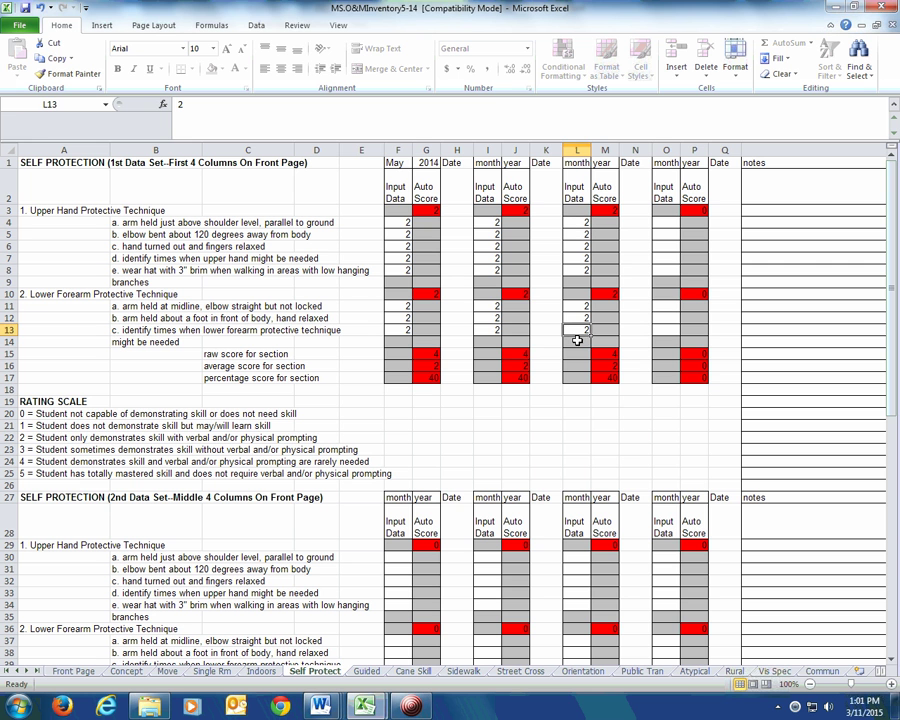
# Step: Compare the rating scale definitions for scores 2 and 3 on the Self Protect sheet
pyautogui.click(75, 442)
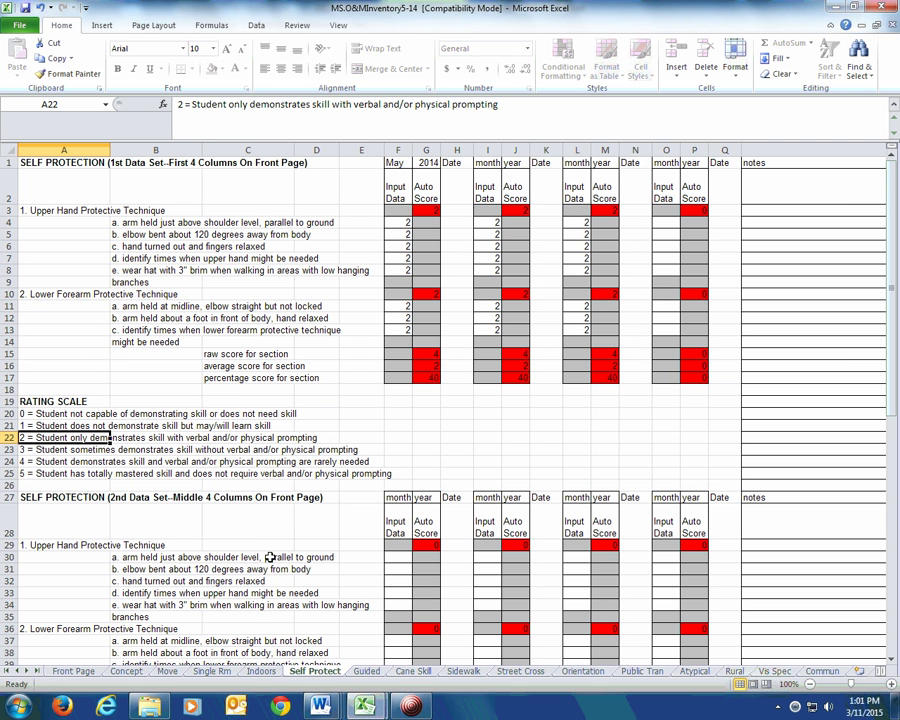
pyautogui.click(40, 450)
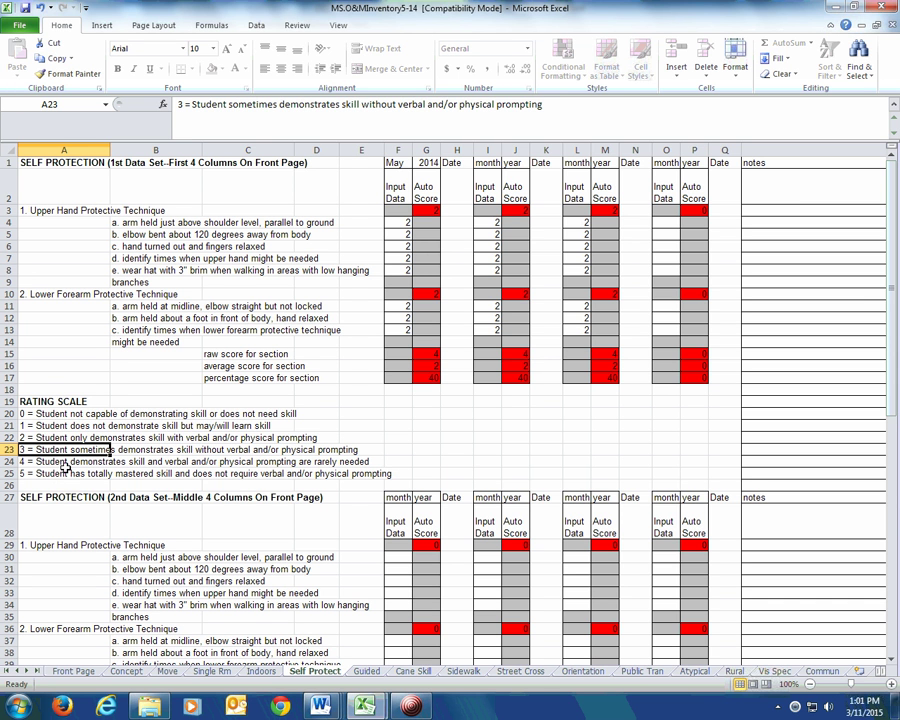
pyautogui.click(62, 439)
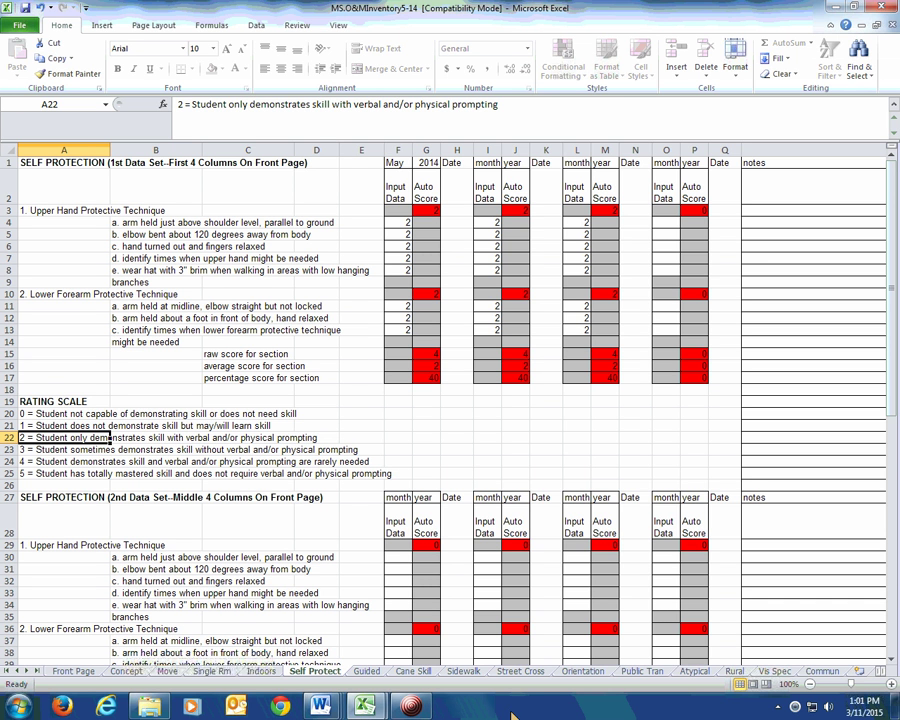
# Step: Reread the 9-Mar self-protection note in the Fake Name Session Notes 14-15 workbook and return to the inventory's Self Protect sheet
pyautogui.moveTo(370, 708)
pyautogui.click(425, 602)
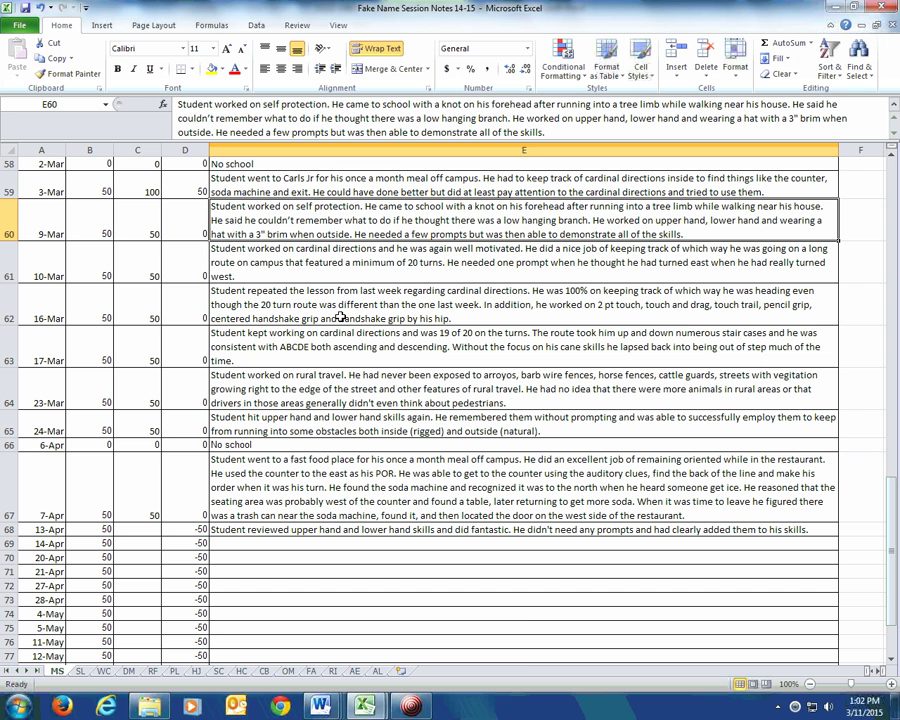
pyautogui.moveTo(366, 710)
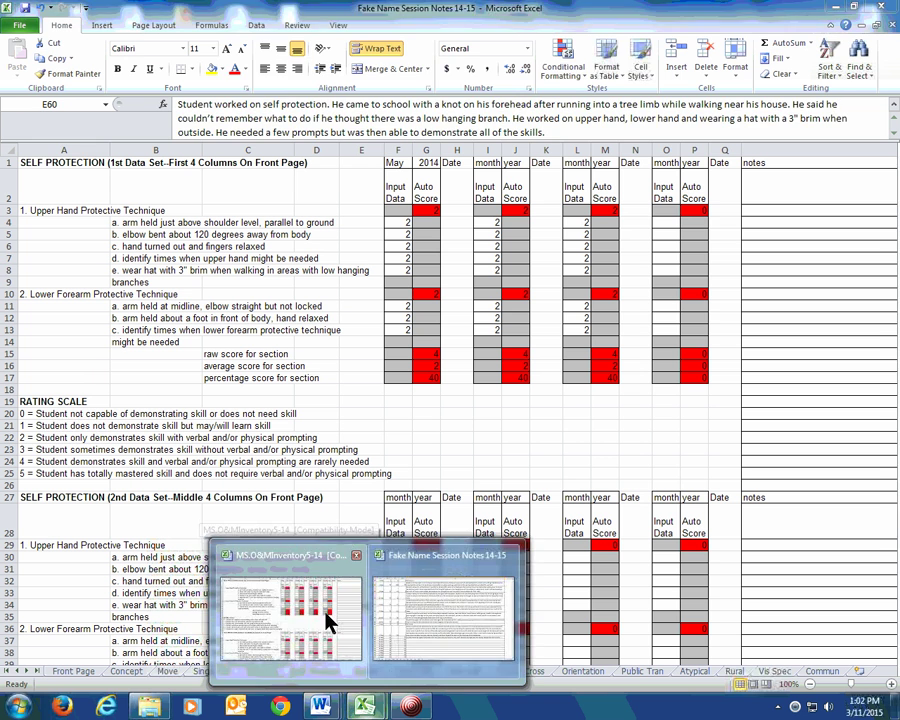
pyautogui.click(326, 614)
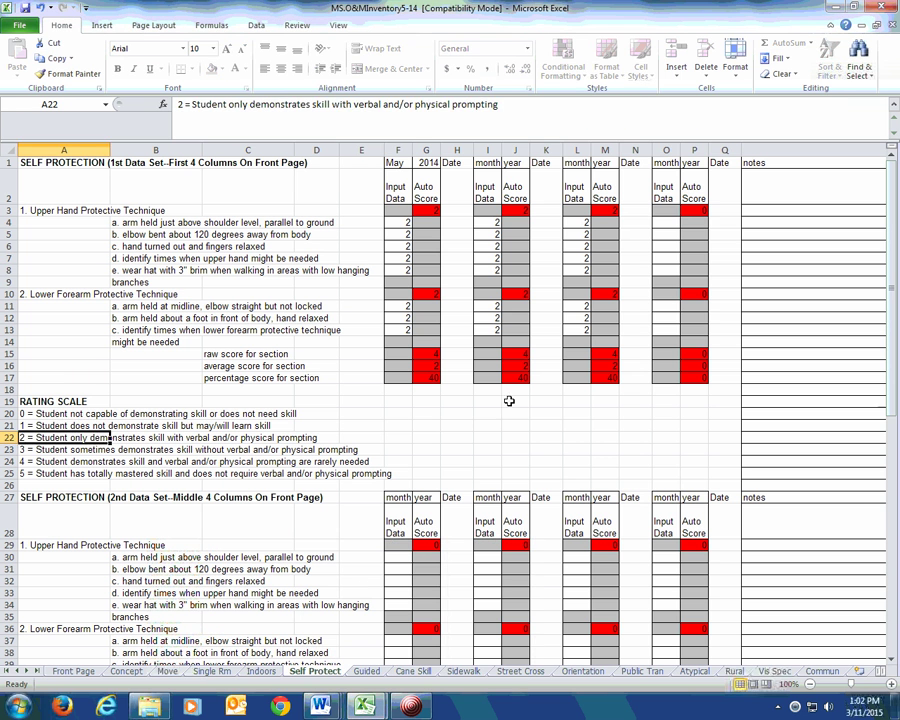
# Step: Check the Front Page and enter 3 for Upper Hand Protective Technique items a to e in O4:O8 of Self Protect
pyautogui.click(668, 222)
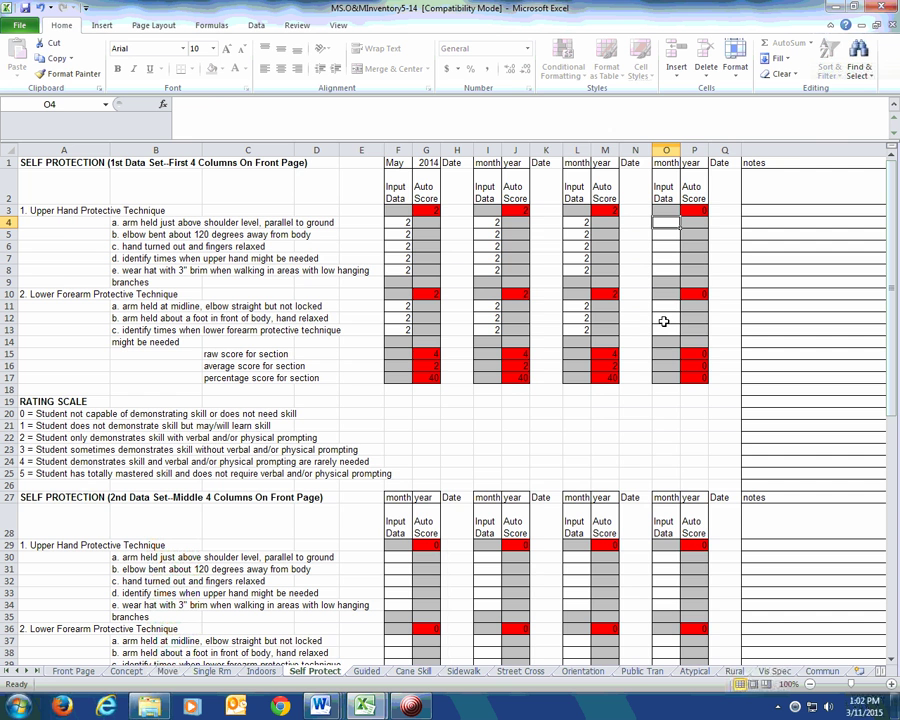
pyautogui.click(80, 671)
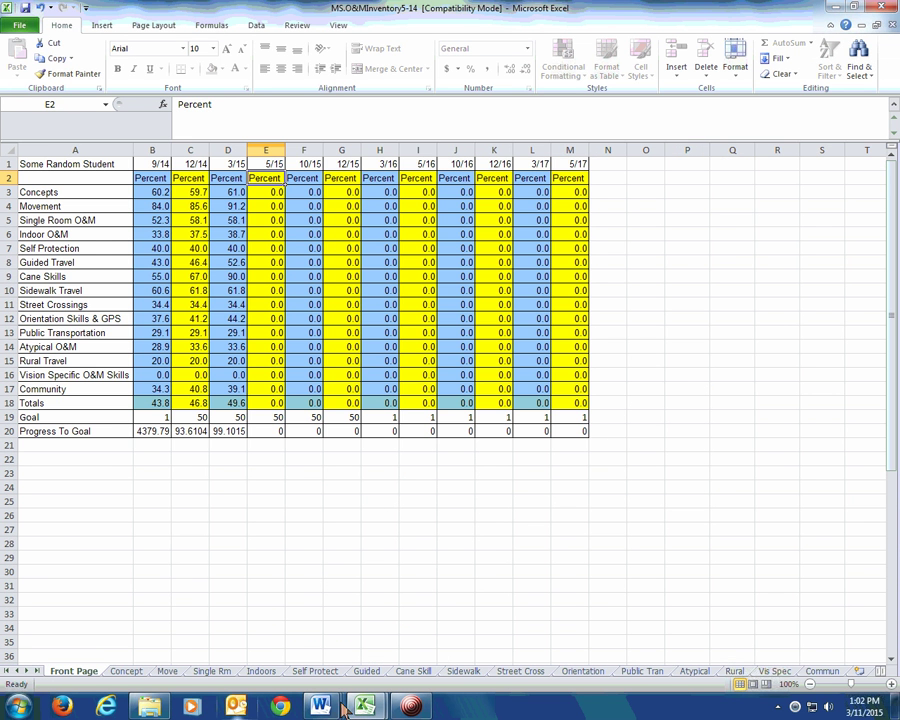
pyautogui.click(316, 671)
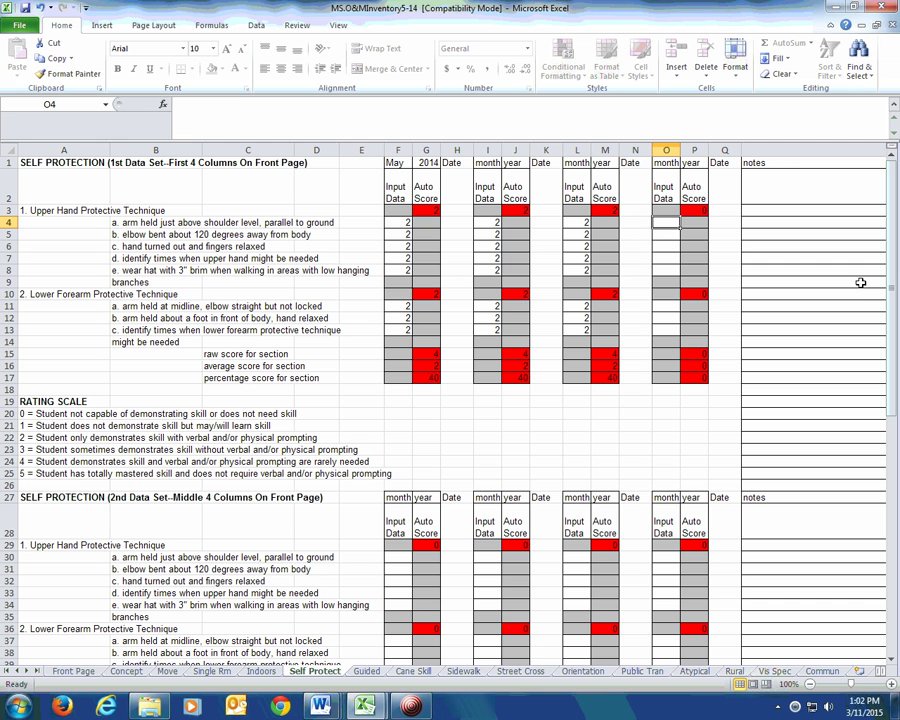
pyautogui.write('3 3 3 3 3')
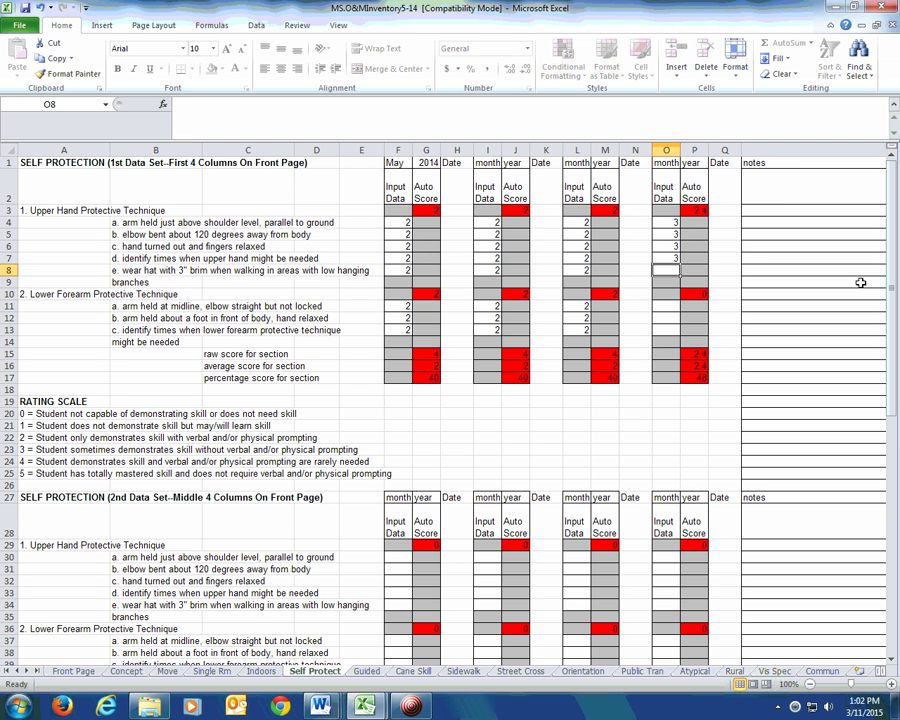
pyautogui.press('Return')
# Step: Enter 3 for Lower Forearm Protective Technique items a to c in O11:O13
pyautogui.press('Return')
pyautogui.press('Return')
pyautogui.write('3')
pyautogui.press('Return')
pyautogui.write('3')
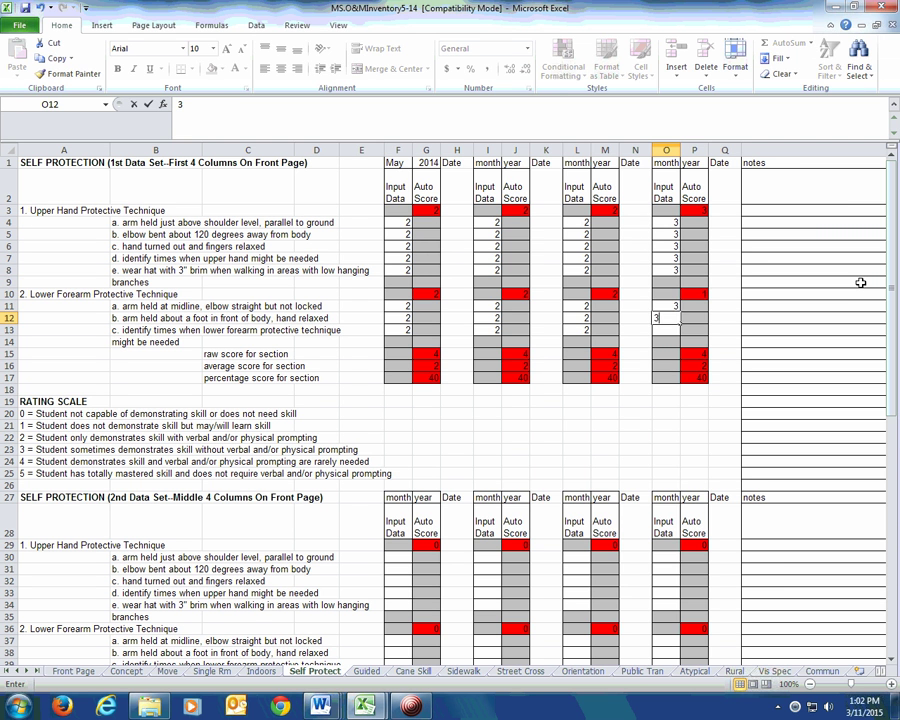
pyautogui.press('Return')
pyautogui.write('3')
pyautogui.press('Return')
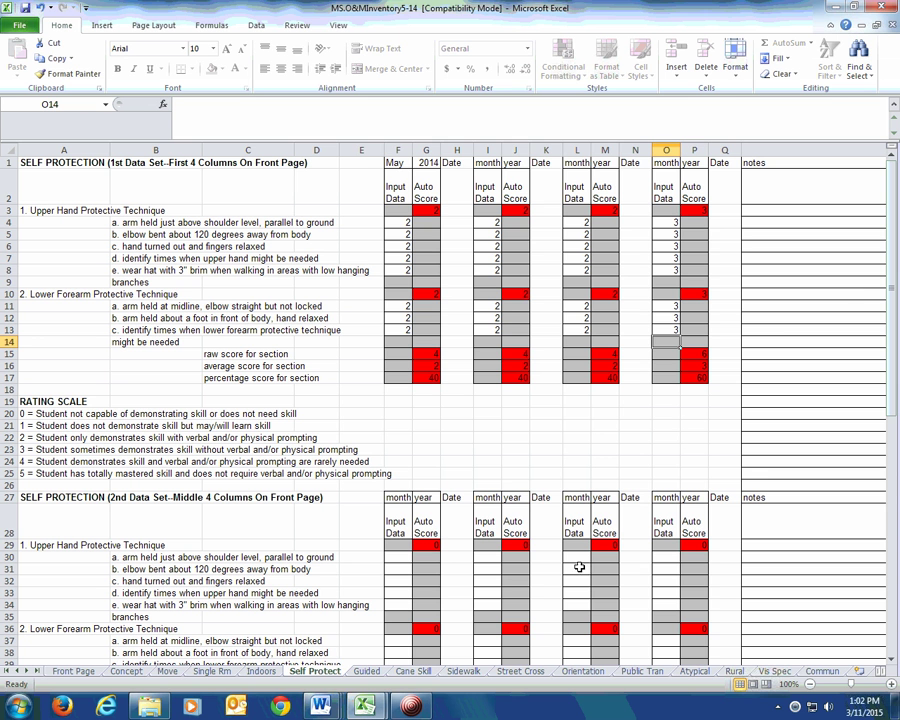
# Step: Read the 10-Mar cardinal directions note in the Fake Name Session Notes 14-15 workbook and return to the O&M inventory workbook
pyautogui.moveTo(383, 709)
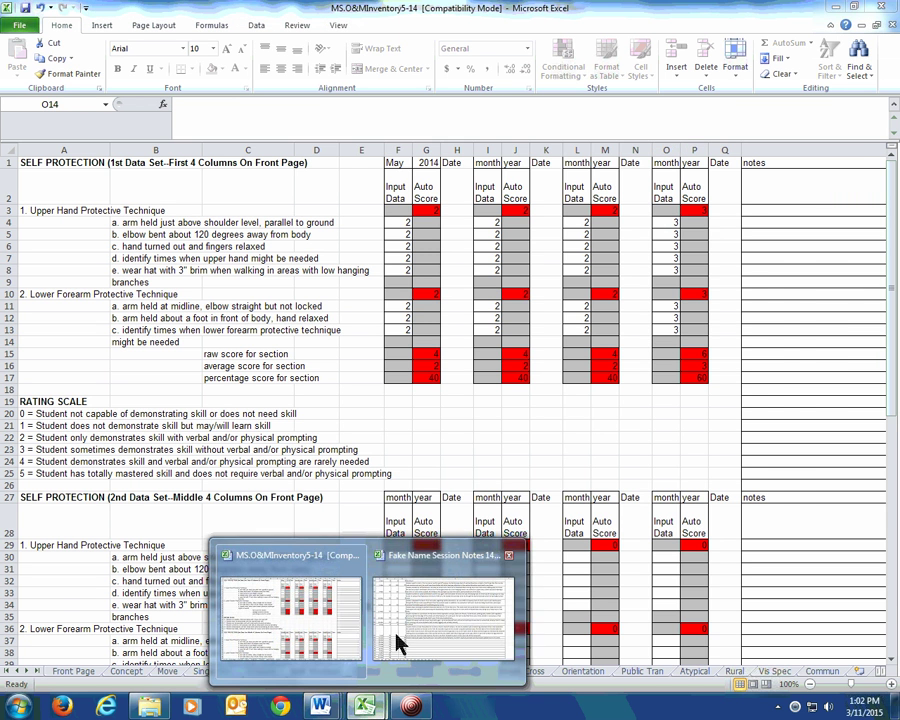
pyautogui.click(398, 642)
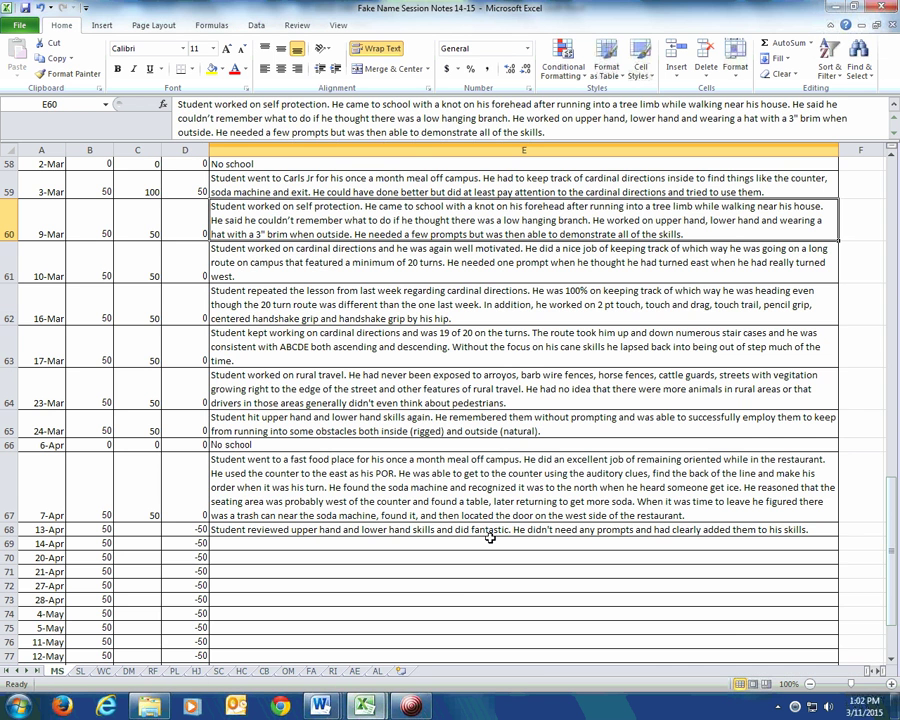
pyautogui.click(362, 262)
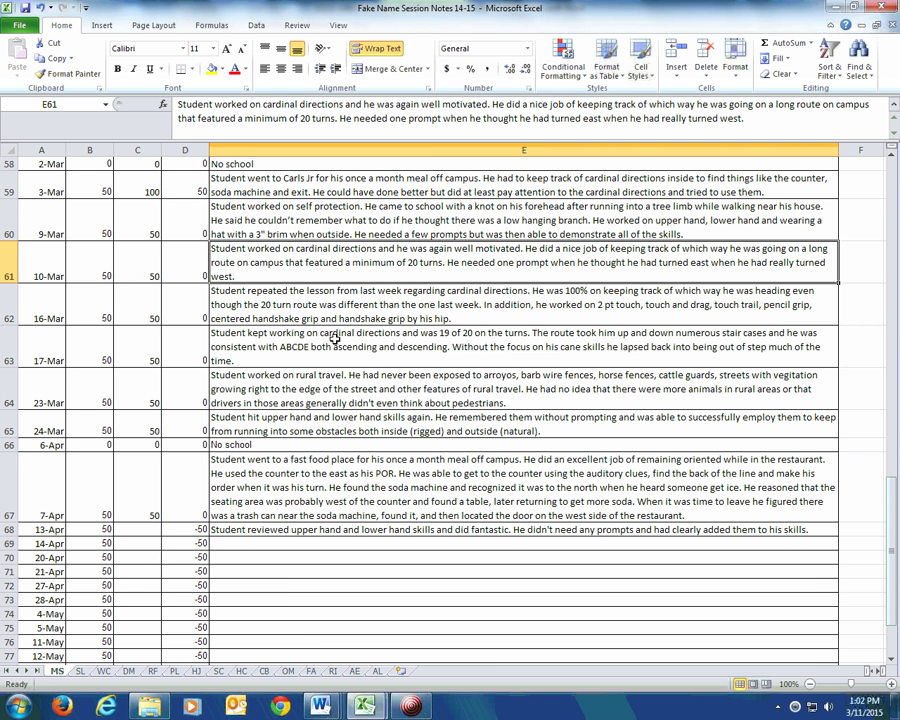
pyautogui.moveTo(362, 705)
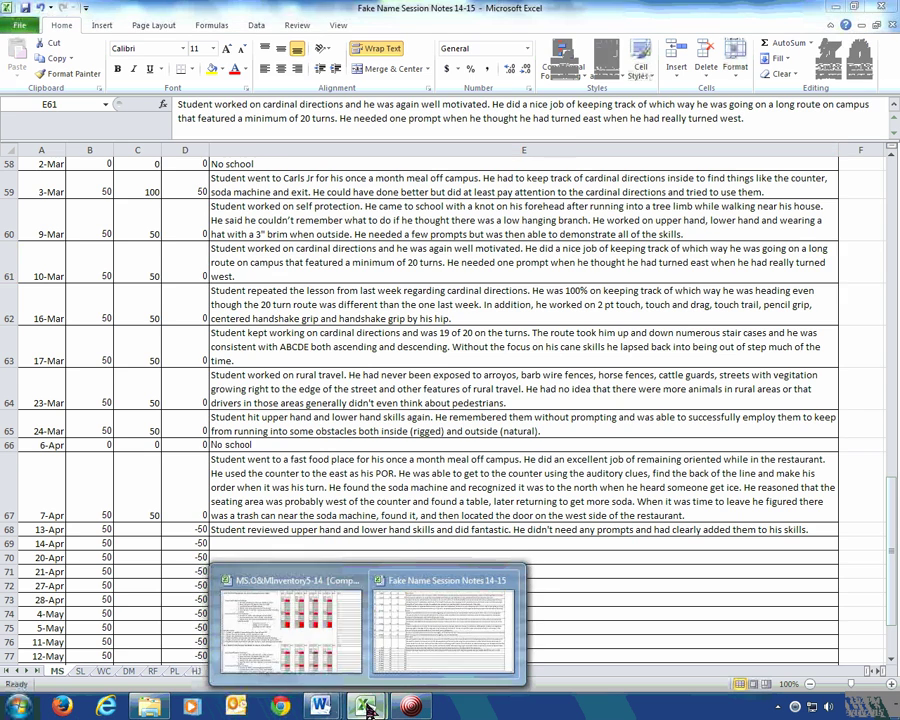
pyautogui.click(305, 628)
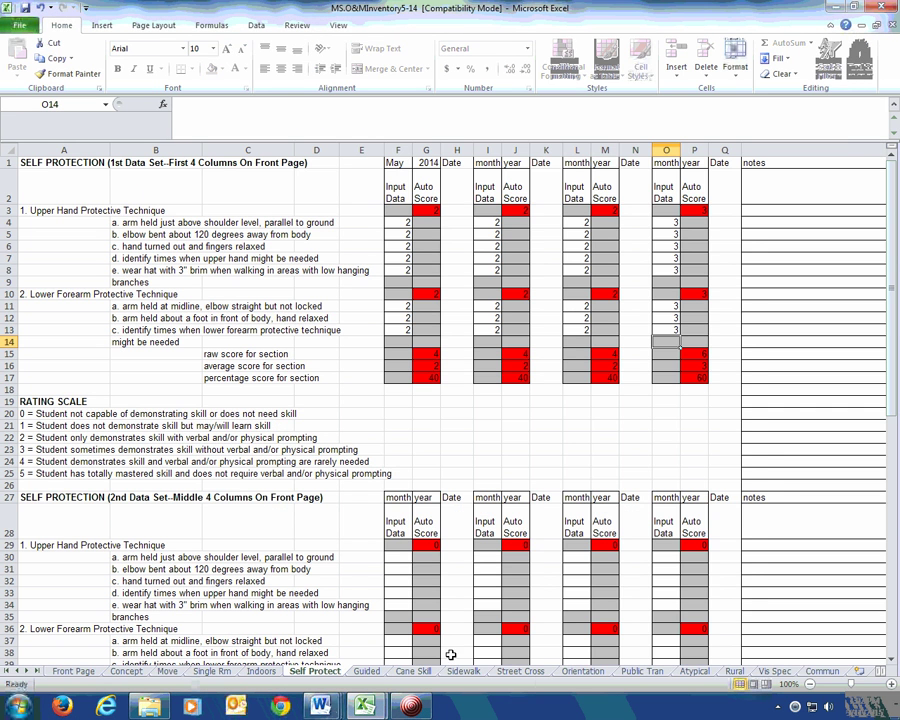
# Step: On the Orientation sheet, copy the Cardinality scores from L4:L19 into O4:O19
pyautogui.click(580, 671)
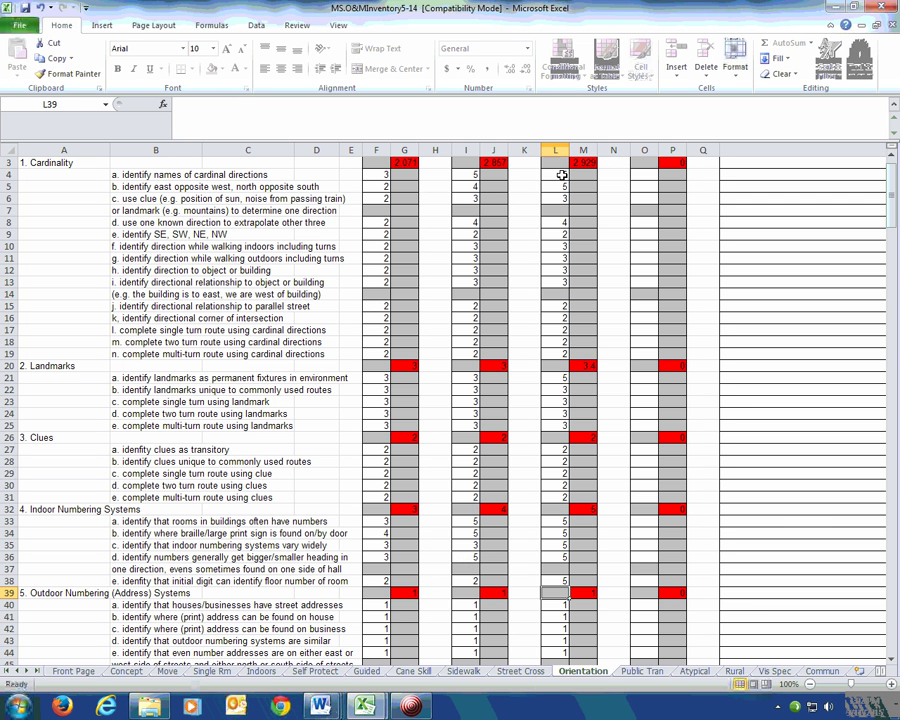
pyautogui.moveTo(562, 174); pyautogui.dragTo(562, 352)
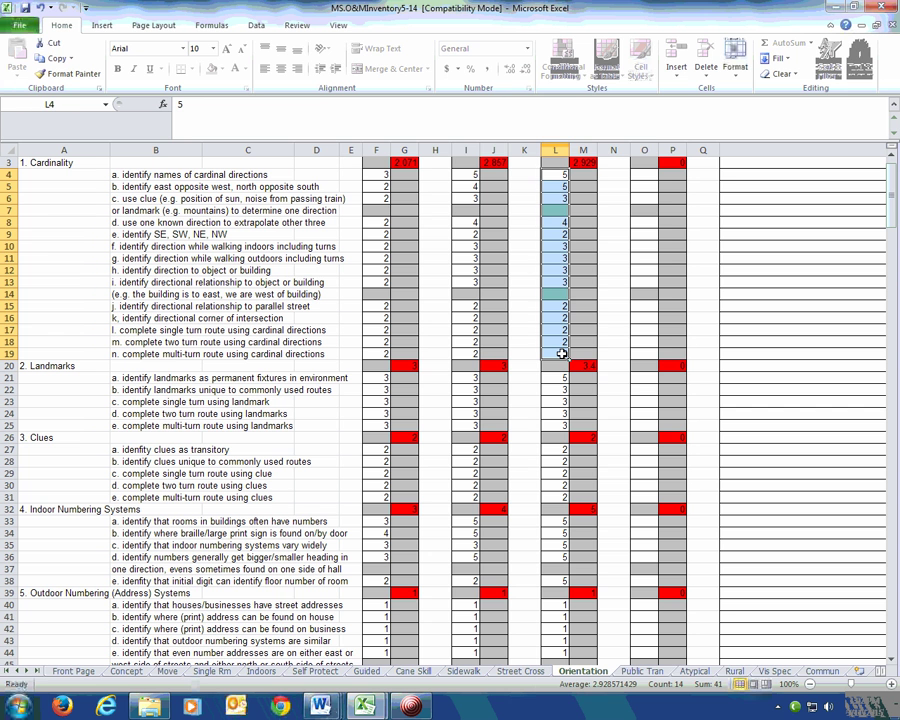
pyautogui.hotkey('ctrl', 'c')
pyautogui.press('Right')
pyautogui.press('Right')
pyautogui.press('Right')
pyautogui.hotkey('ctrl', 'v')
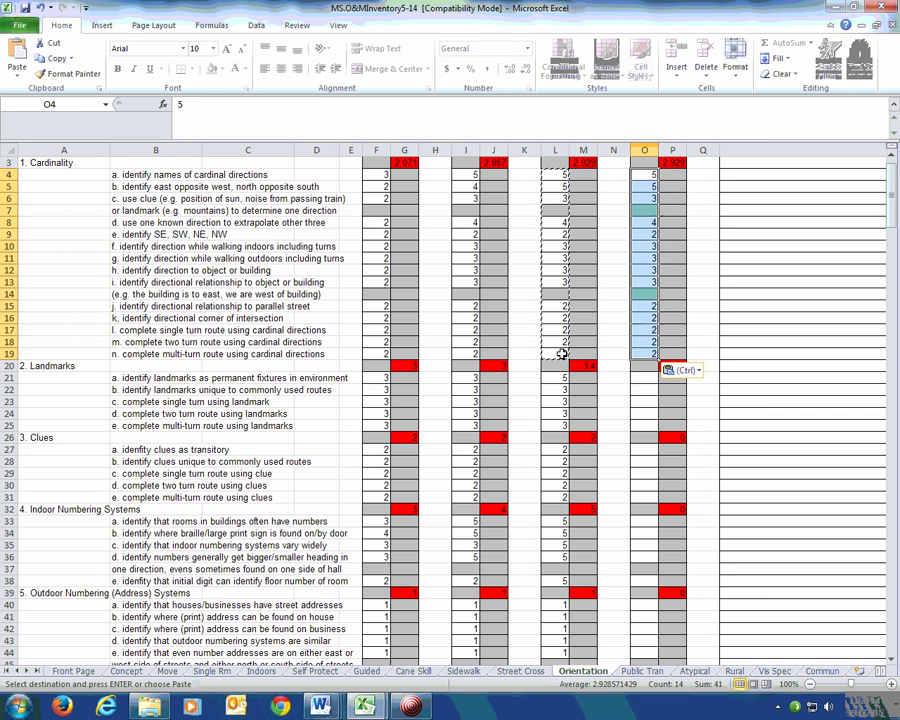
# Step: Set the score for Cardinality item c, using a clue or landmark to determine direction, to 4 in O6
pyautogui.press('Down')
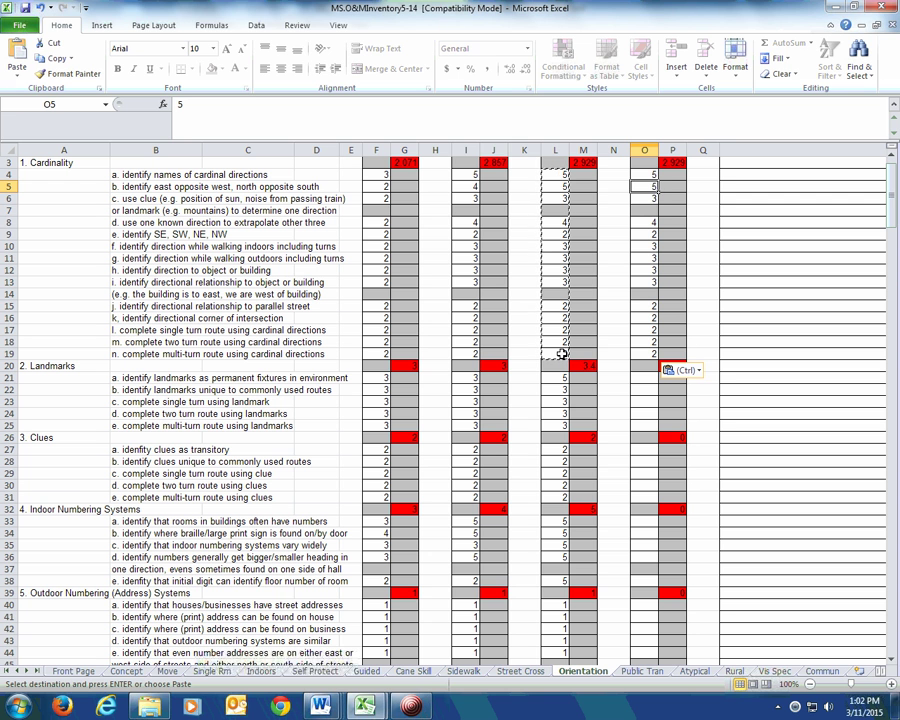
pyautogui.press('Down')
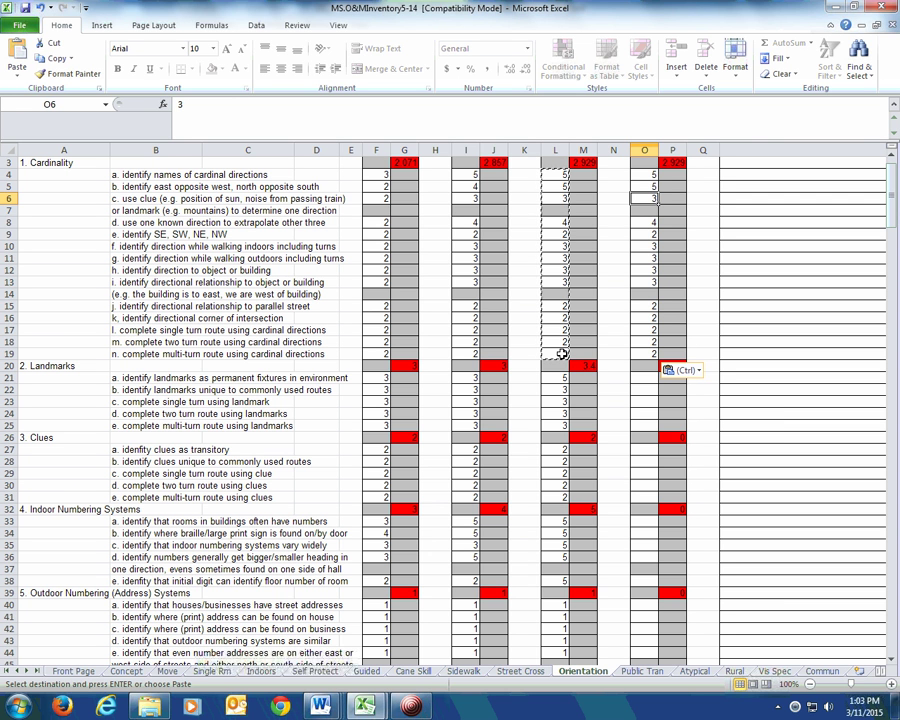
pyautogui.write('4')
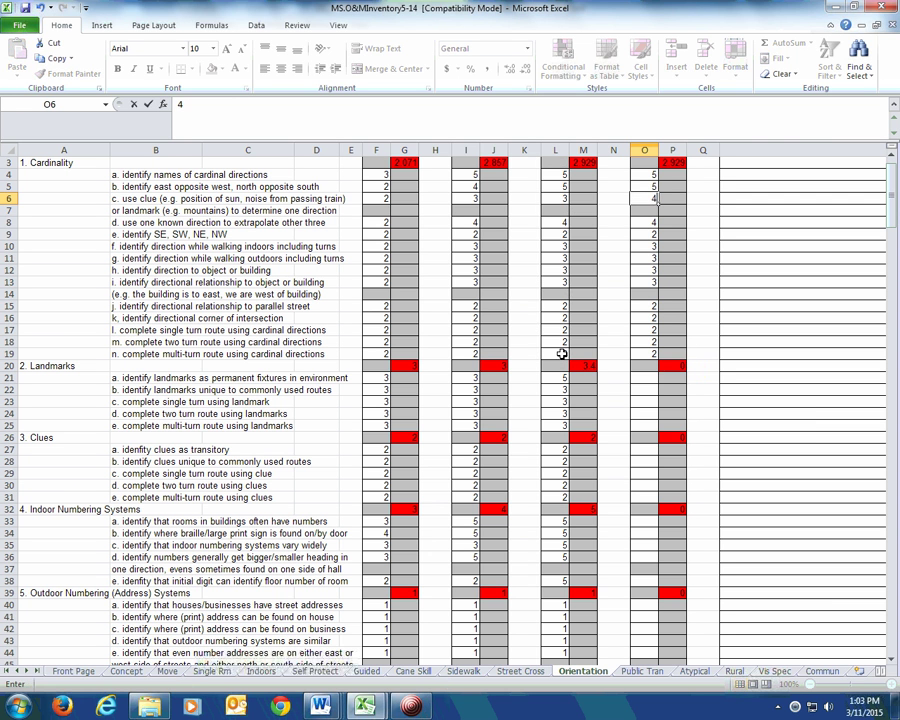
pyautogui.press('Return')
pyautogui.press('Return')
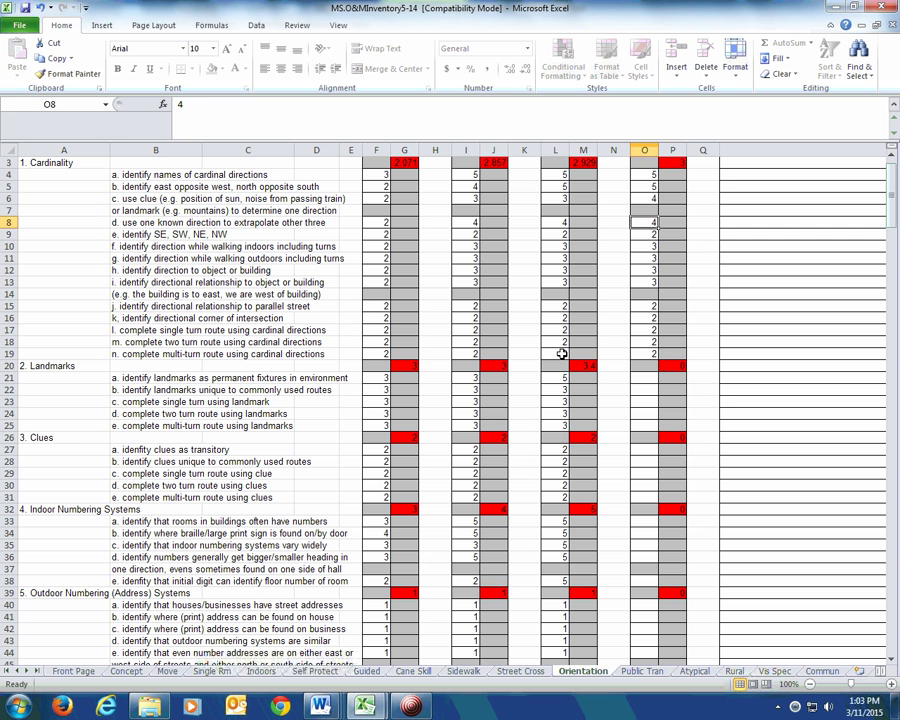
# Step: Set the scores for Cardinality items f to i to 4 in O10:O13
pyautogui.press('Return')
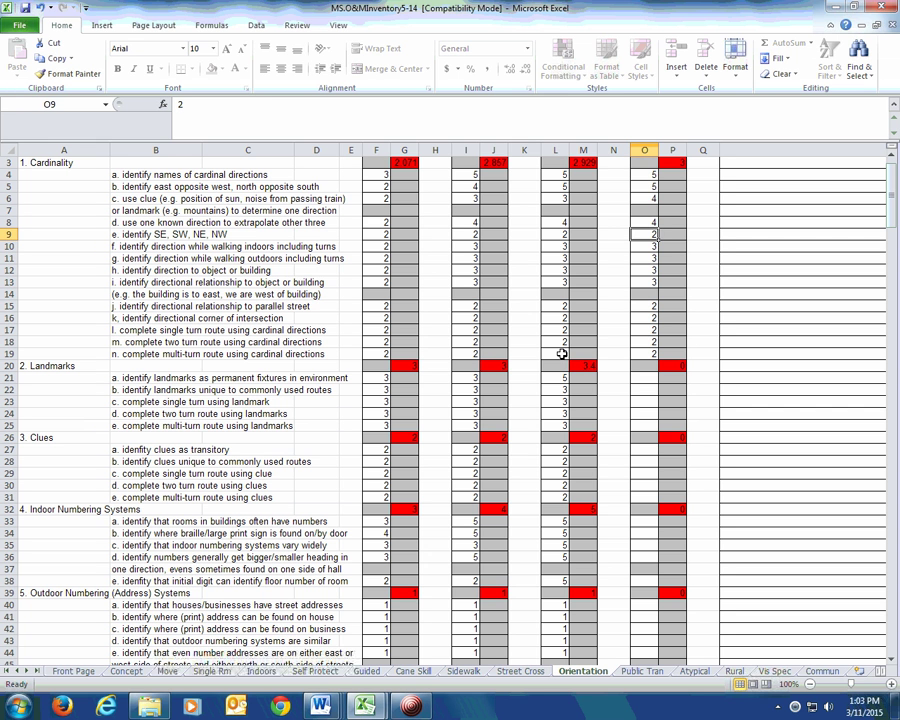
pyautogui.press('Return')
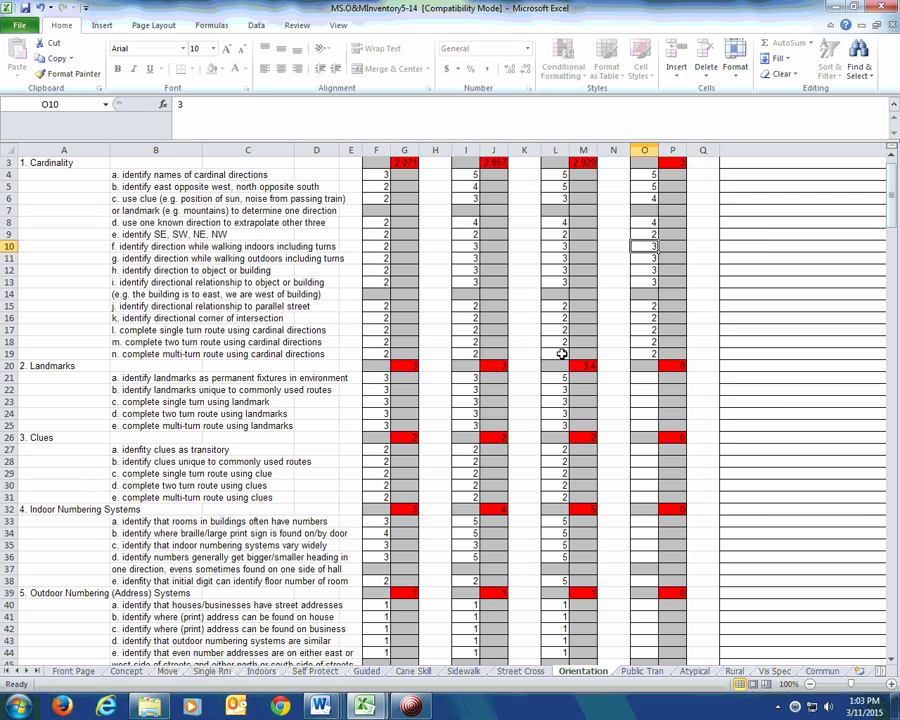
pyautogui.write('4')
pyautogui.press('Return')
pyautogui.write('4')
pyautogui.press('Return')
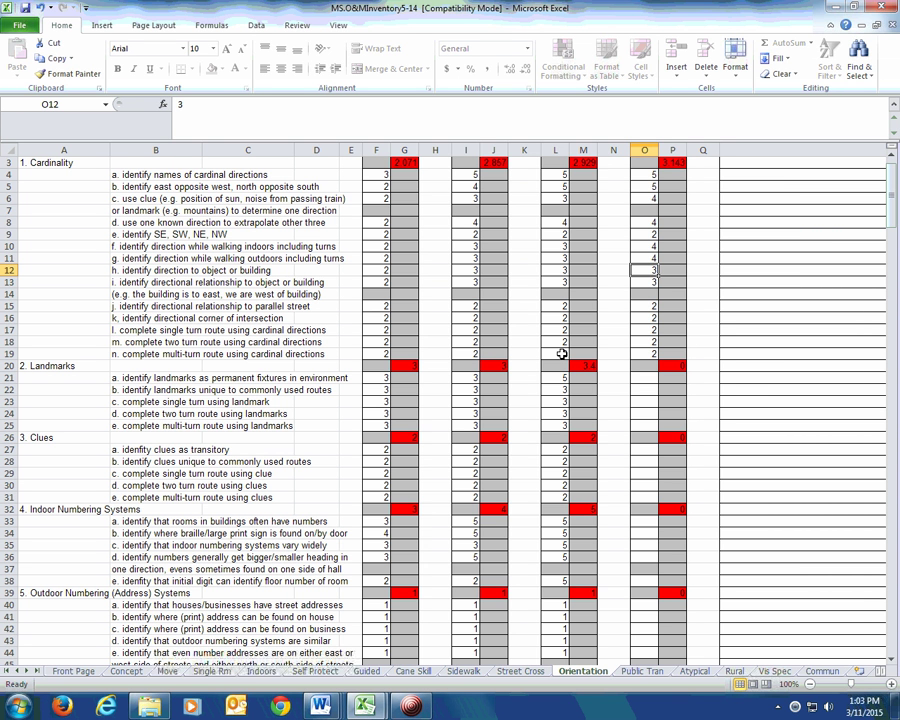
pyautogui.write('4')
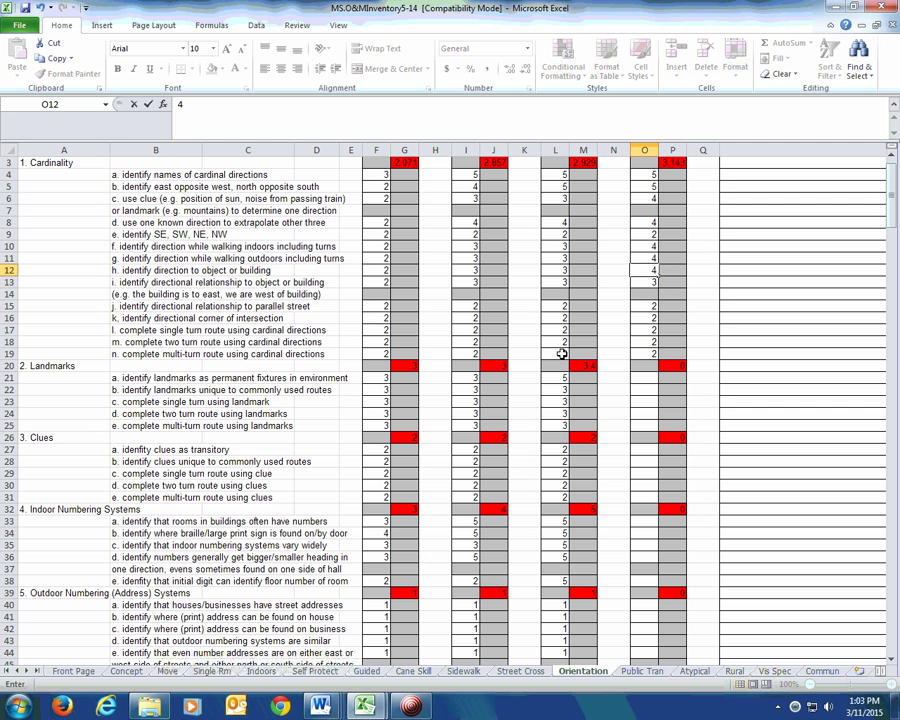
pyautogui.press('Return')
pyautogui.write('4')
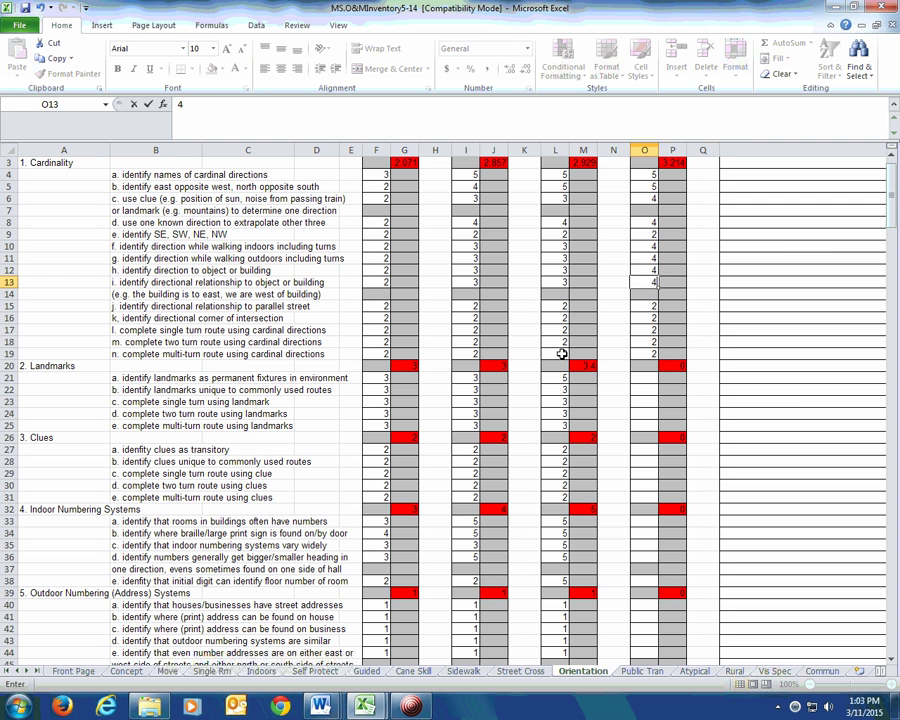
pyautogui.press('Return')
pyautogui.press('Return')
# Step: Set the scores for Cardinality items j to n to 4 in O15:O19
pyautogui.write('4')
pyautogui.press('Return')
pyautogui.write('4')
pyautogui.press('Return')
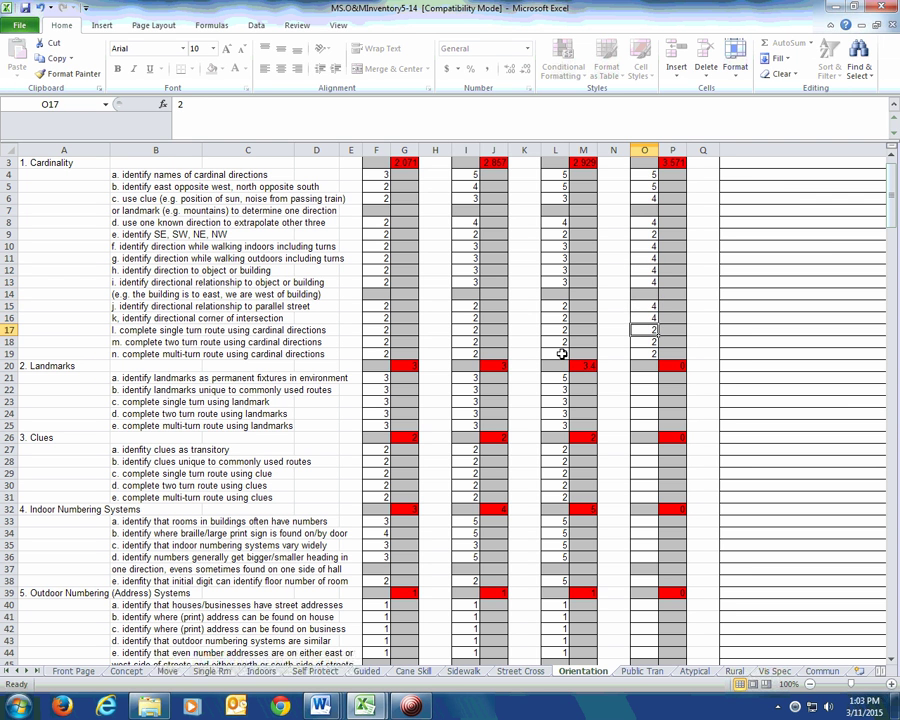
pyautogui.write('4')
pyautogui.press('Return')
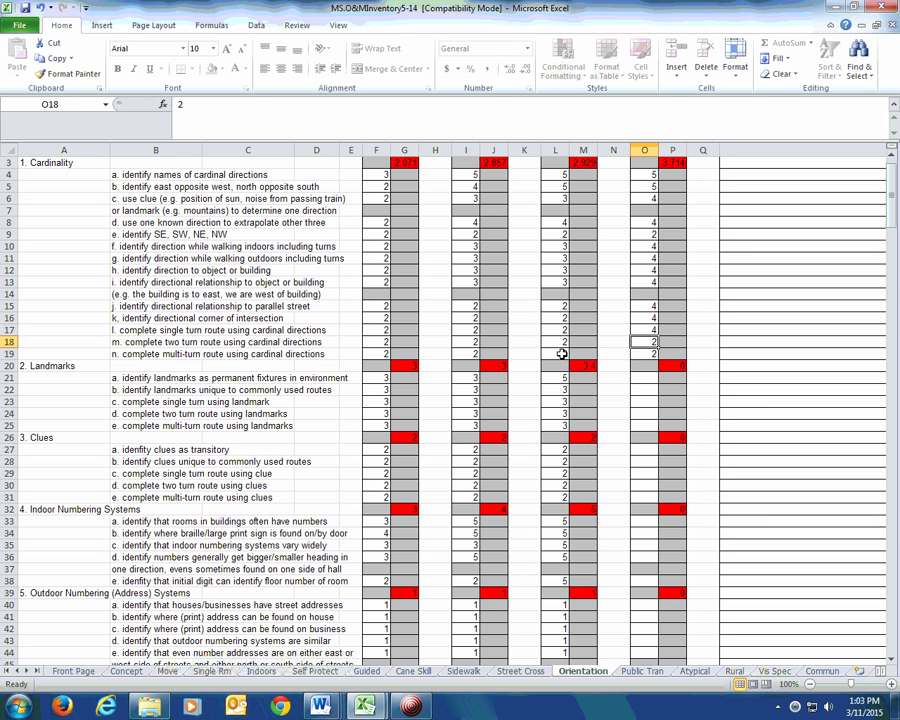
pyautogui.write('4')
pyautogui.press('Return')
pyautogui.write('4')
pyautogui.press('Return')
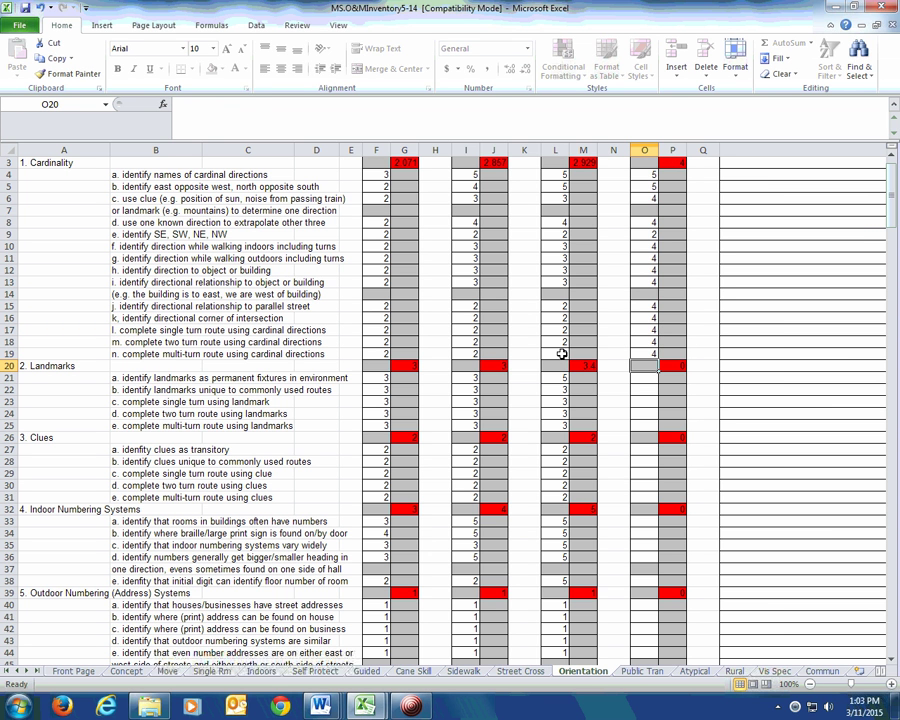
# Step: Read the 16-Mar note on cardinal directions and cane techniques in the session notes workbook, and return to the inventory
pyautogui.moveTo(363, 707)
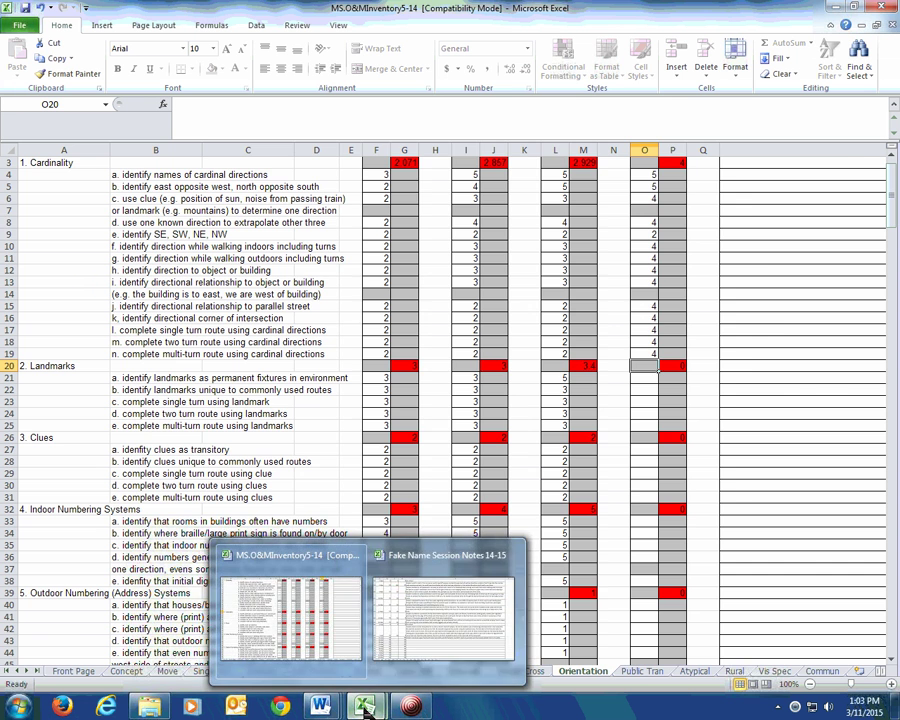
pyautogui.click(443, 610)
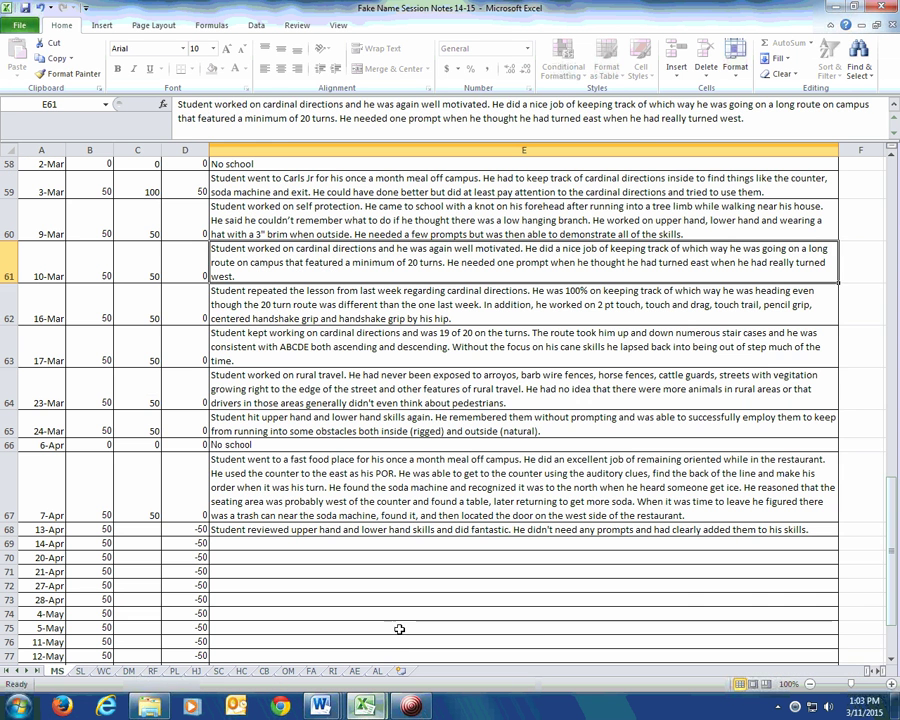
pyautogui.click(287, 305)
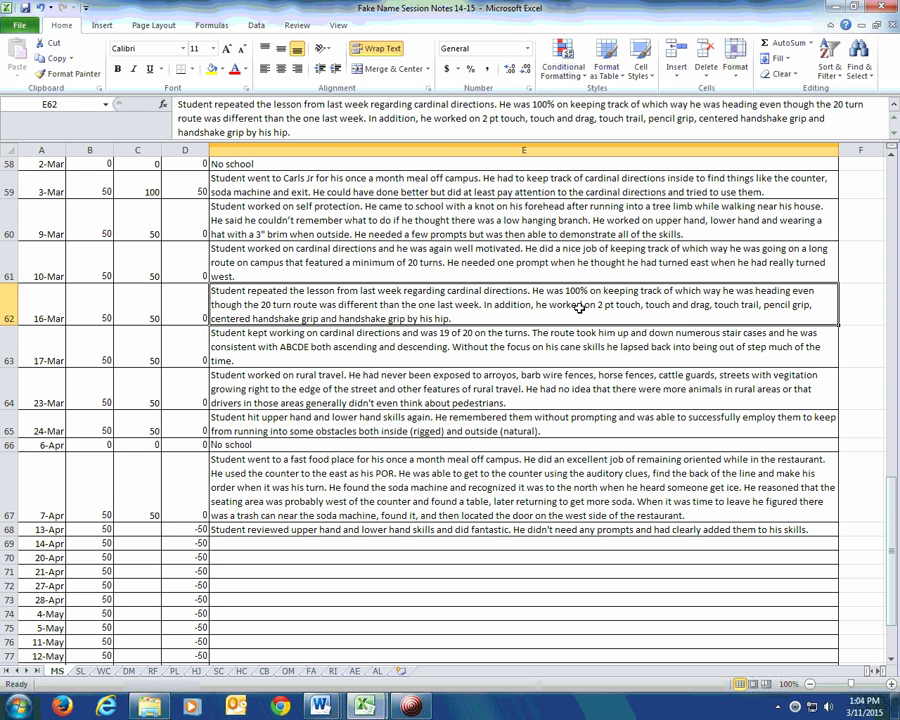
pyautogui.moveTo(365, 708)
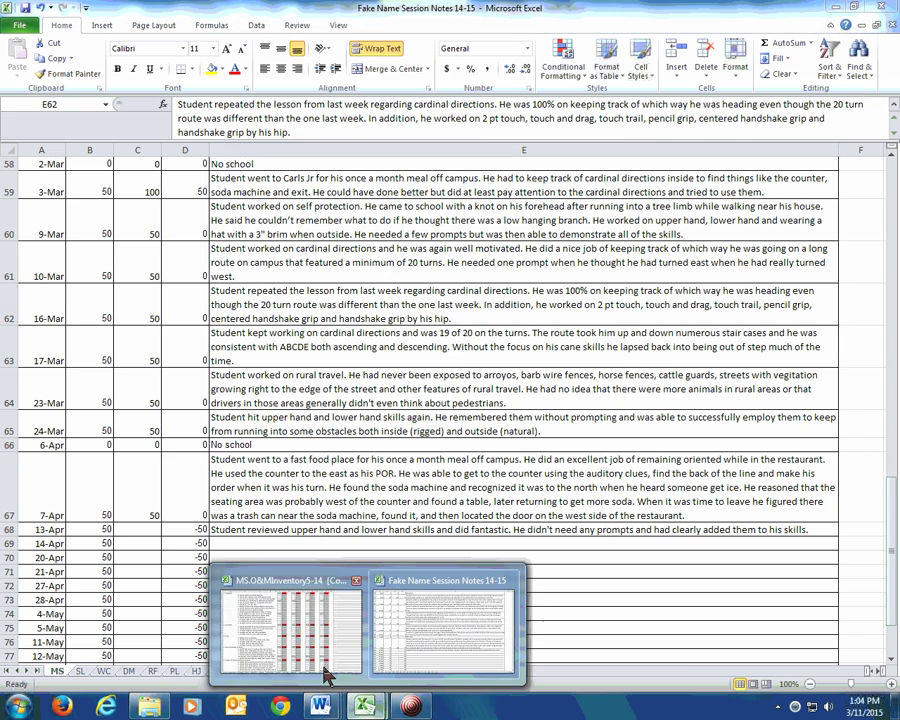
pyautogui.click(275, 662)
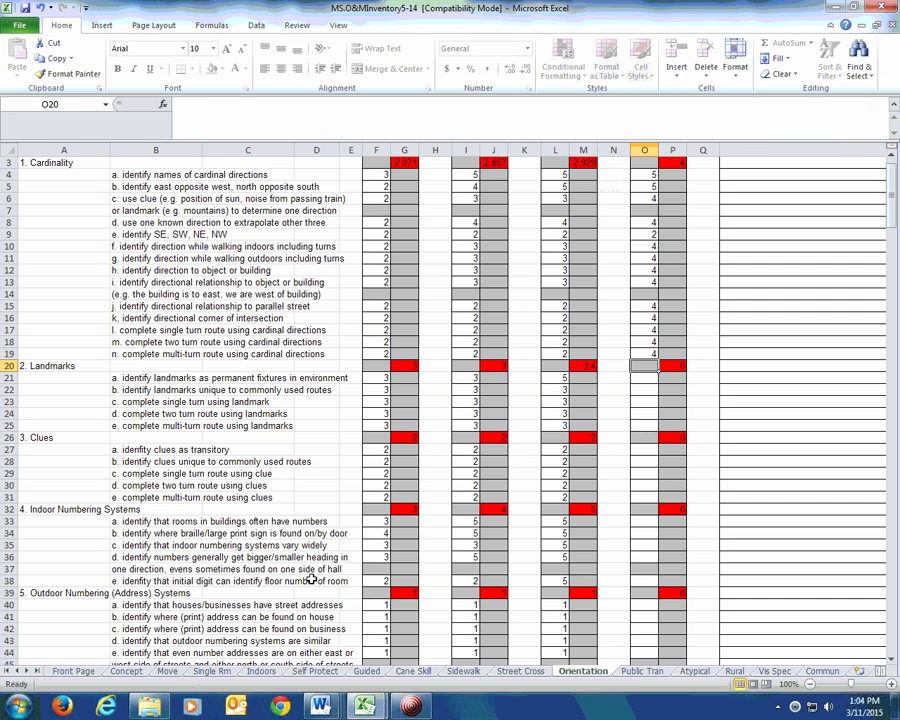
# Step: On the Cane Skill sheet, copy the second input column's scores from I3:I53 into the third input column starting at L3
pyautogui.click(412, 671)
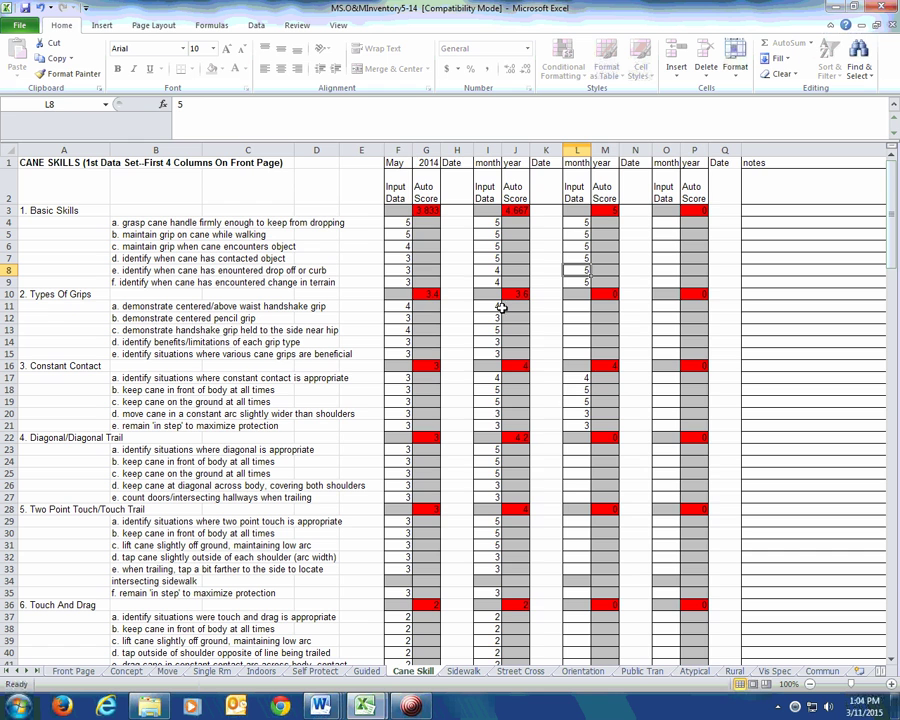
pyautogui.moveTo(488, 210); pyautogui.dragTo(476, 590)
pyautogui.hotkey('ctrl', 'c')
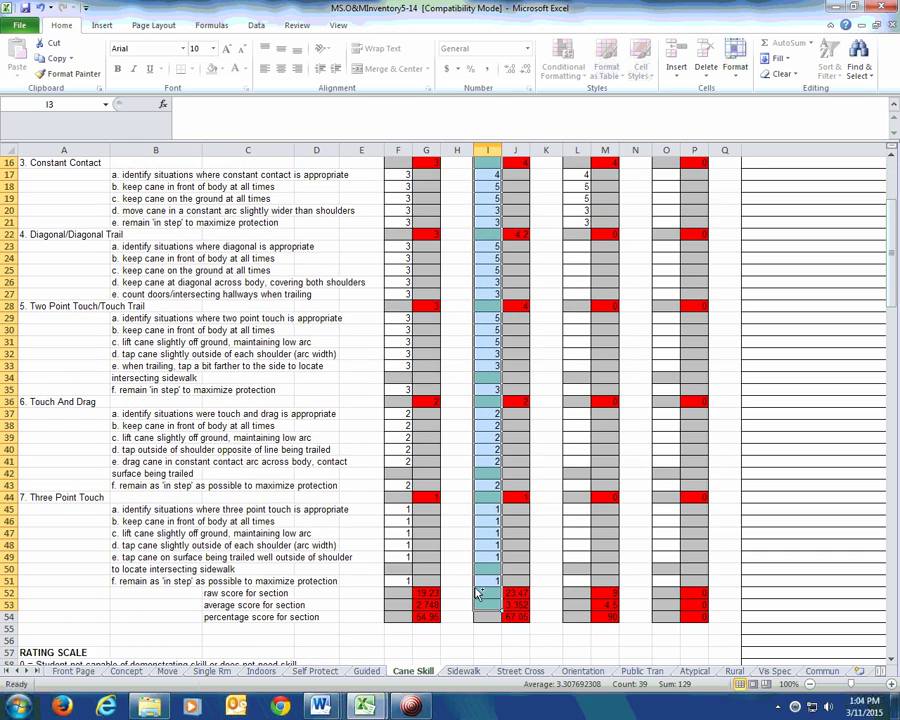
pyautogui.press('Right')
pyautogui.press('Right')
pyautogui.press('Right')
pyautogui.hotkey('ctrl', 'v')
pyautogui.press('Right')
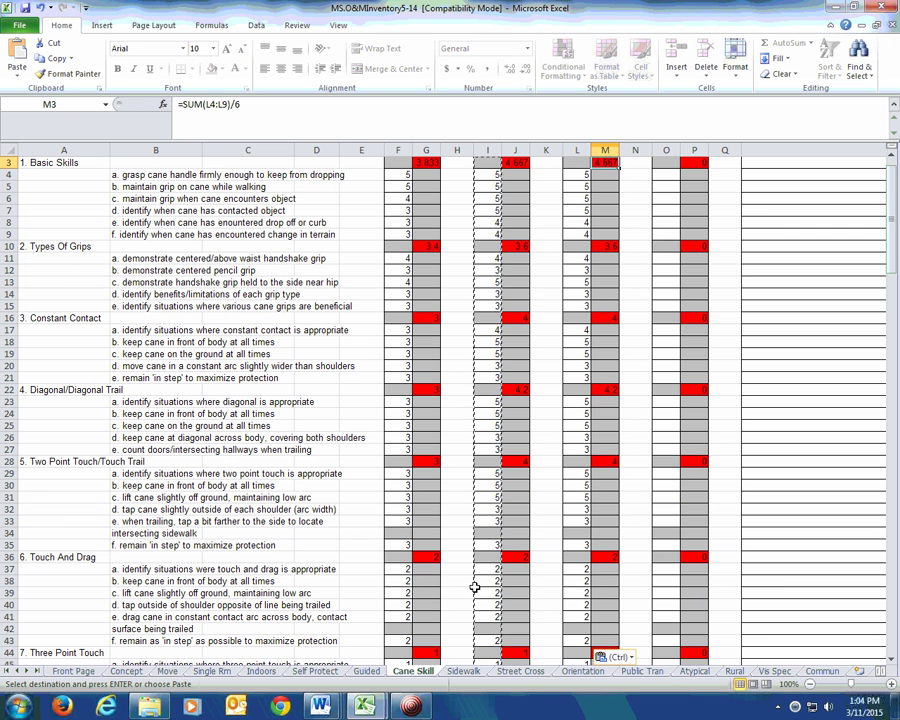
# Step: Copy the Cane Skill scores from L4:L53 into the fourth input column starting at O4
pyautogui.click(667, 164)
pyautogui.hotkey('ctrl', 'c')
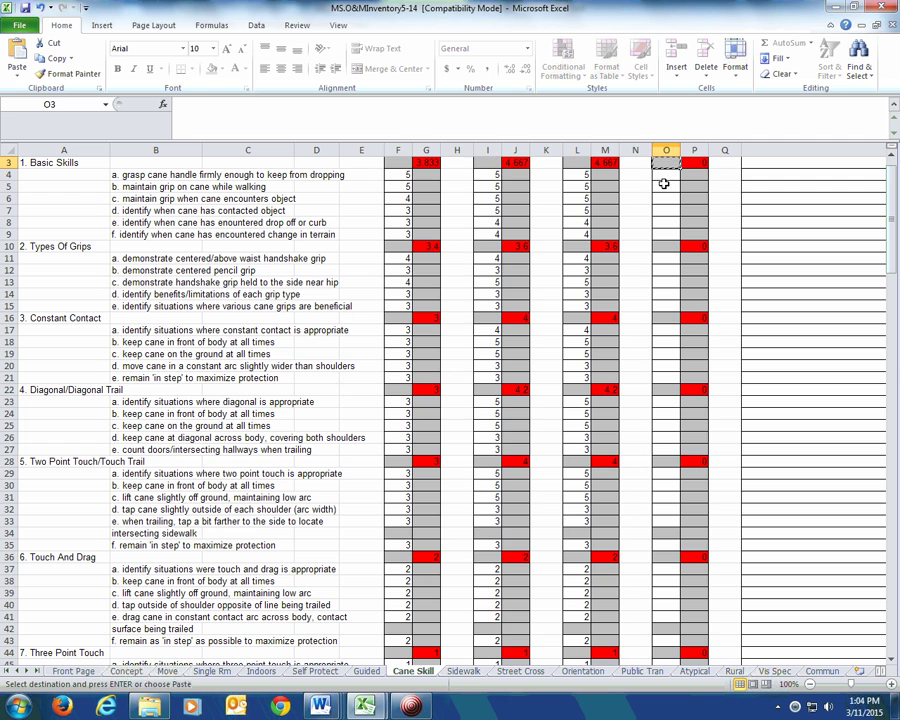
pyautogui.moveTo(577, 163); pyautogui.dragTo(572, 553)
pyautogui.hotkey('ctrl', 'c')
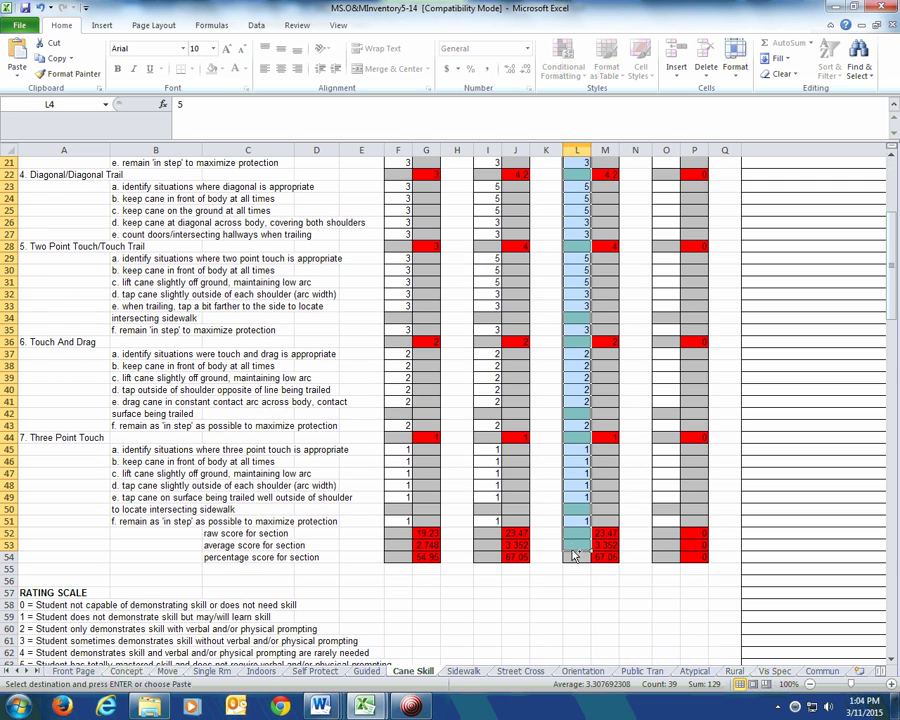
pyautogui.press('Right')
pyautogui.press('Right')
pyautogui.press('Right')
pyautogui.hotkey('ctrl', 'v')
pyautogui.press('Down')
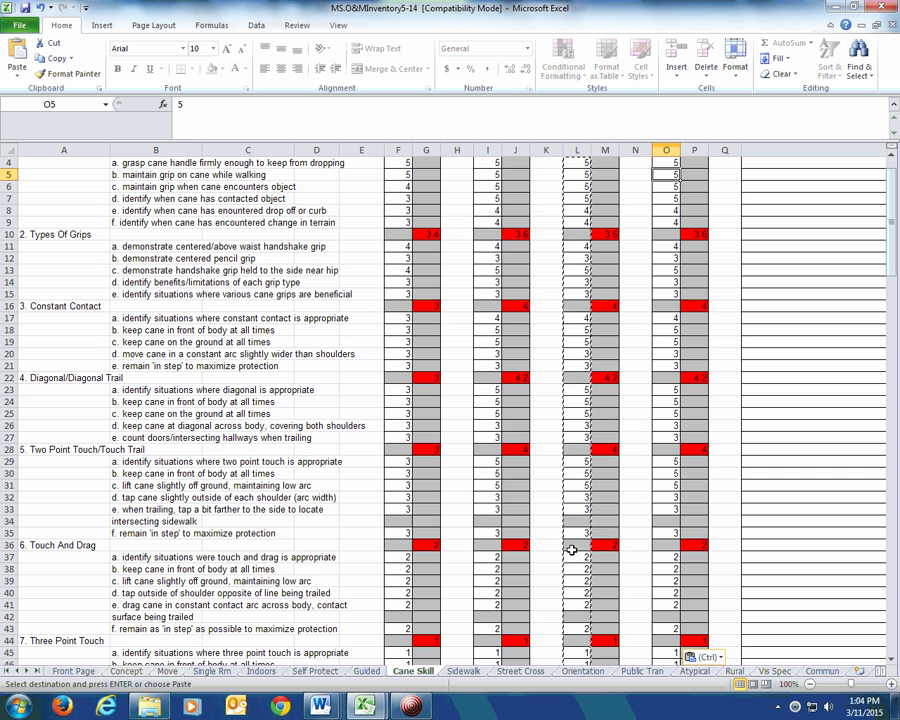
# Step: Set the scores for Basic Skills items e and f to 5 in O8:O9 of Cane Skill
pyautogui.scroll(1, 568, 590)
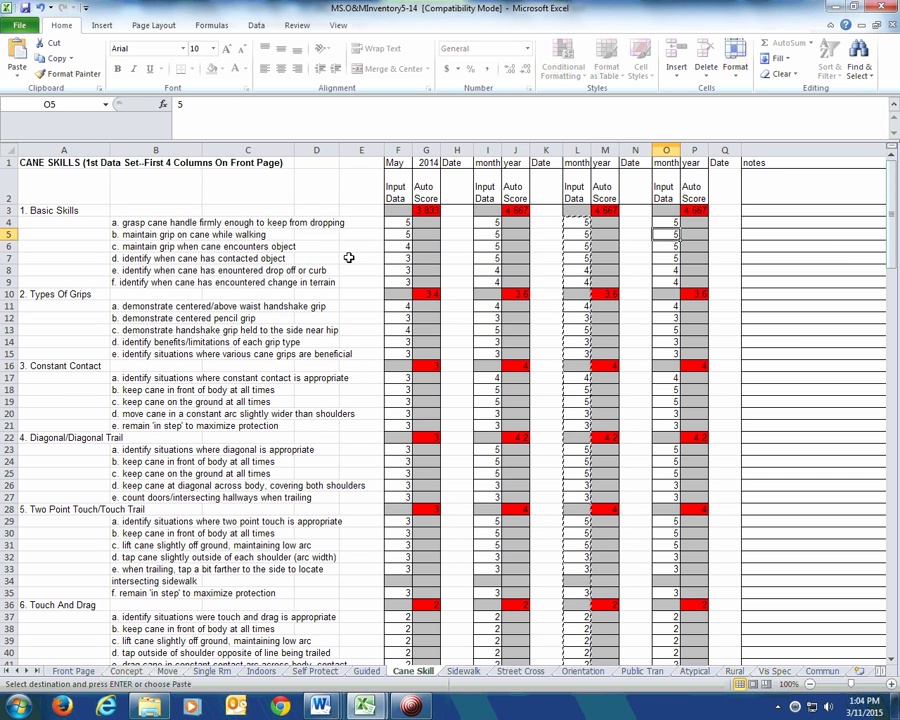
pyautogui.click(676, 268)
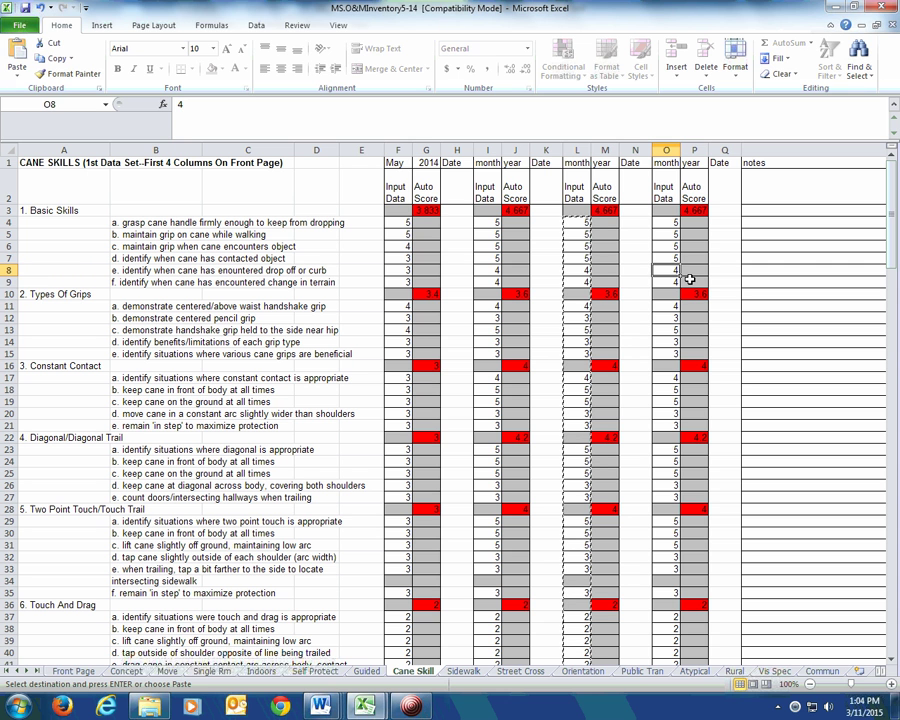
pyautogui.press('Down')
pyautogui.write('5')
pyautogui.press('Return')
pyautogui.press('Return')
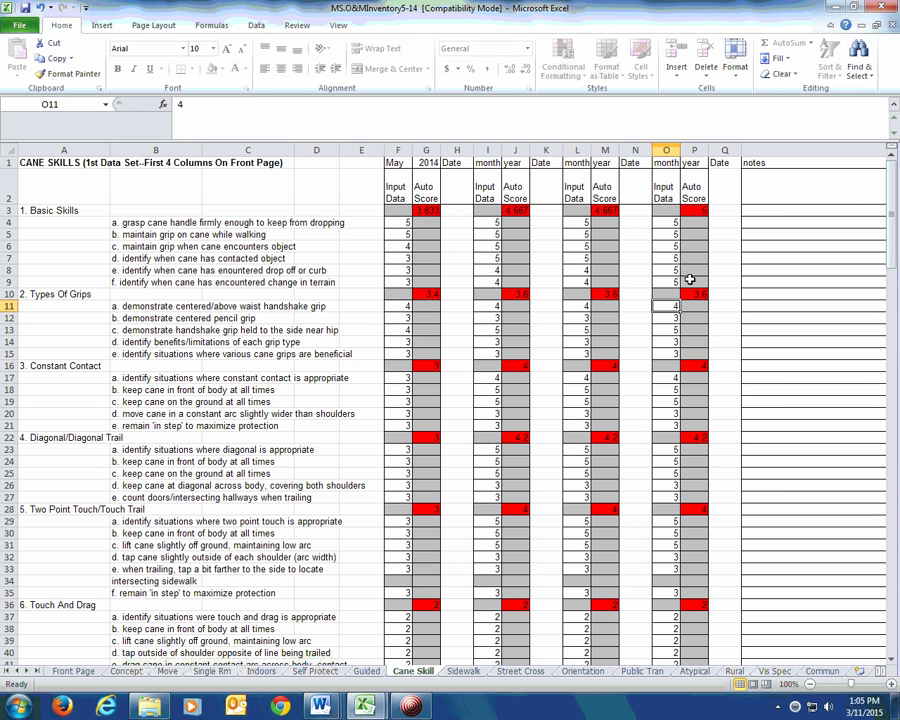
# Step: Set the score for the centered pencil grip, item b under Types Of Grips, to 4 in O12
pyautogui.press('Return')
pyautogui.write('4')
pyautogui.press('Return')
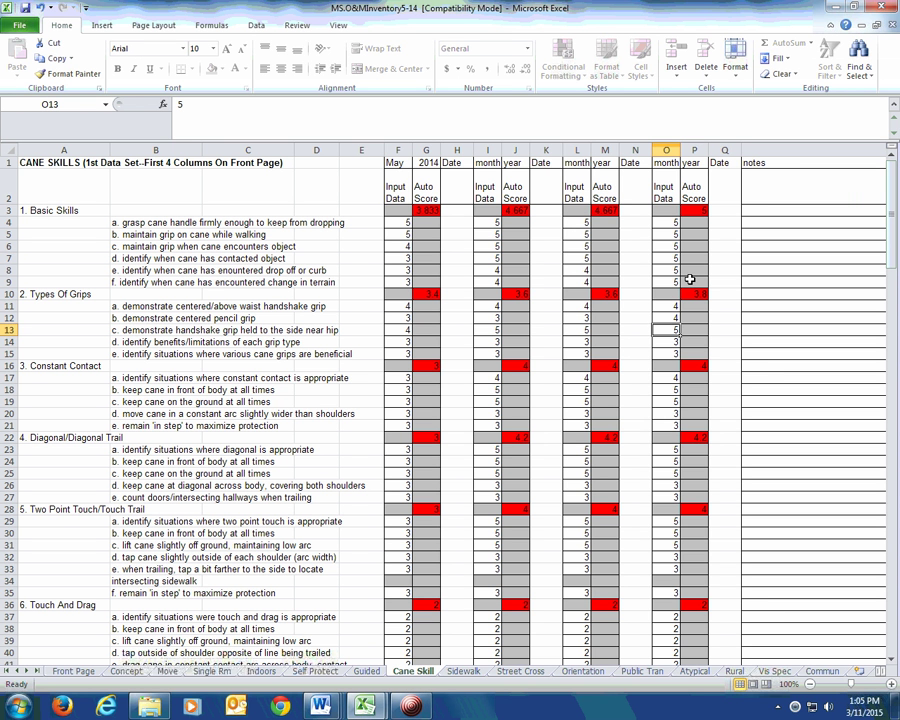
# Step: Set the scores for Types Of Grips items d and e to 4 in O14:O15 of the Cane Skill sheet
pyautogui.press('Return')
pyautogui.write('4')
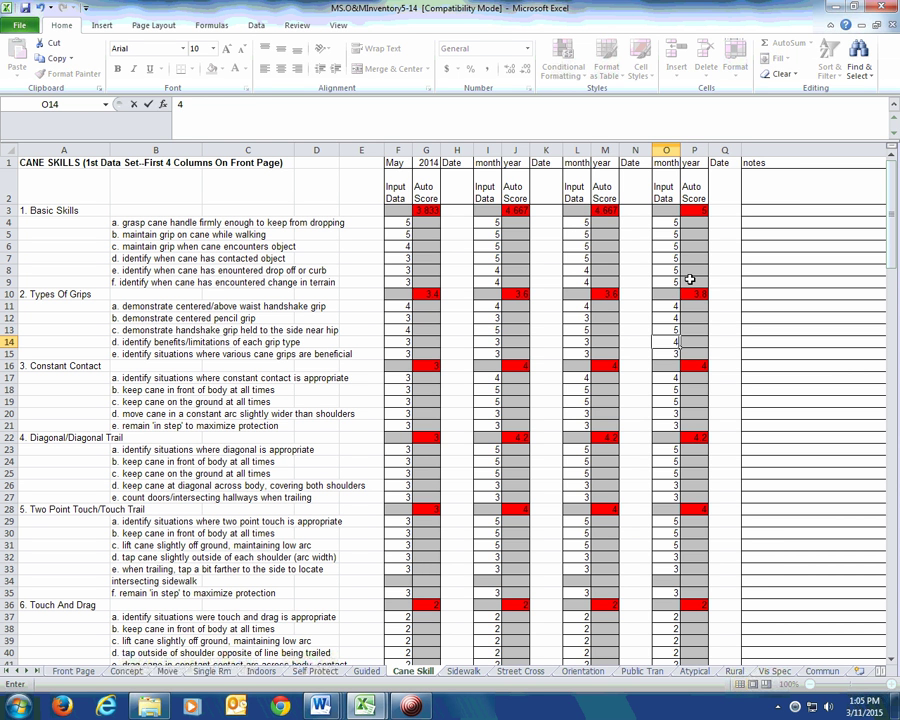
pyautogui.press('Return')
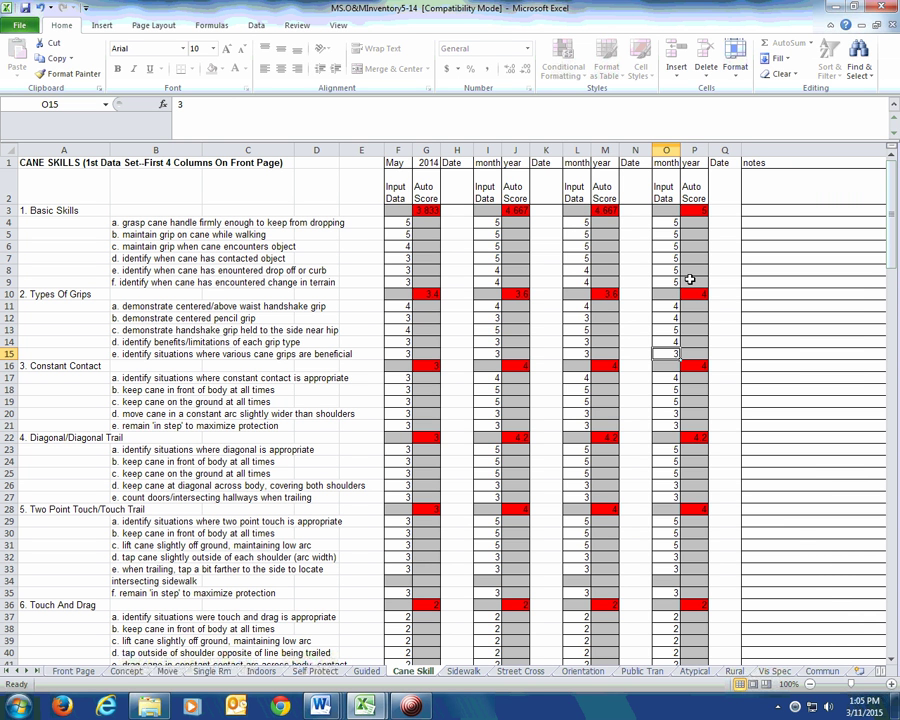
pyautogui.write('4')
pyautogui.press('Return')
pyautogui.press('Return')
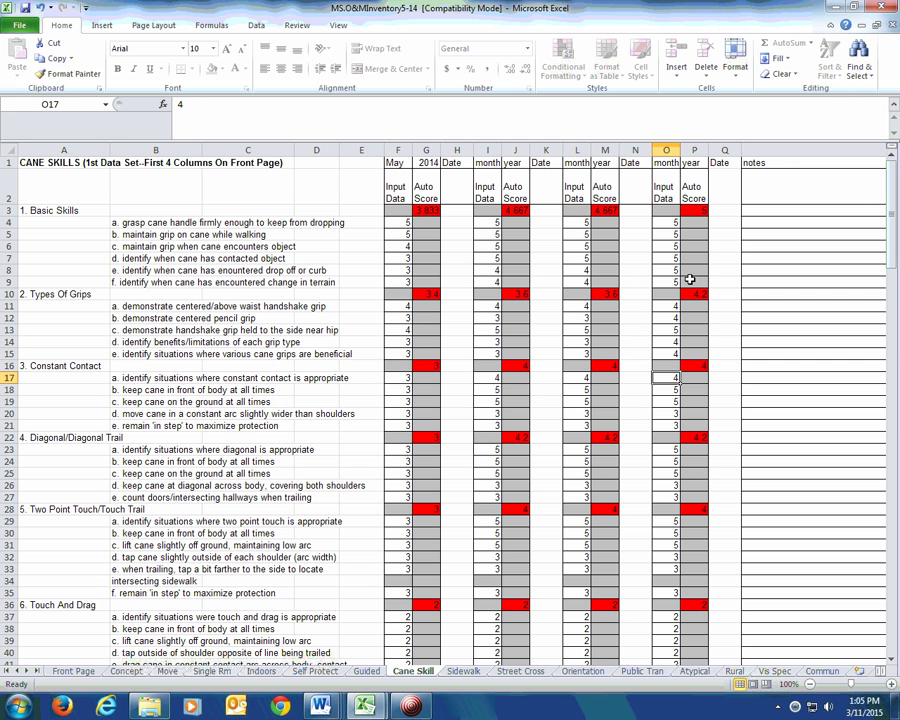
# Step: Under Constant Contact, set item a's score to 5 in O17 and items d and e to 4 in O20:O21
pyautogui.write('5')
pyautogui.press('Return')
pyautogui.press('Return')
pyautogui.press('Return')
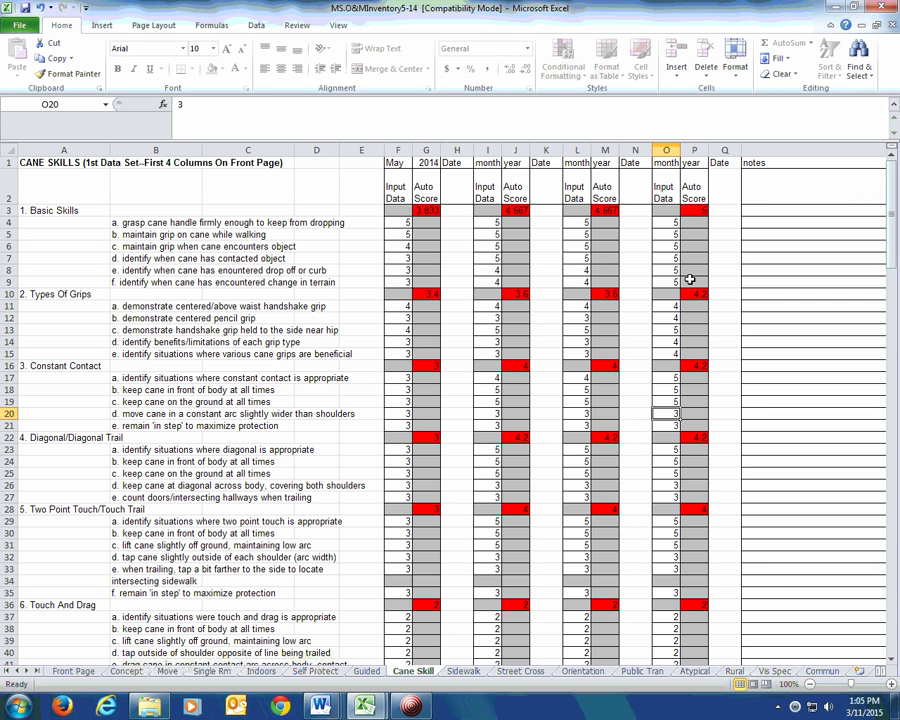
pyautogui.write('4')
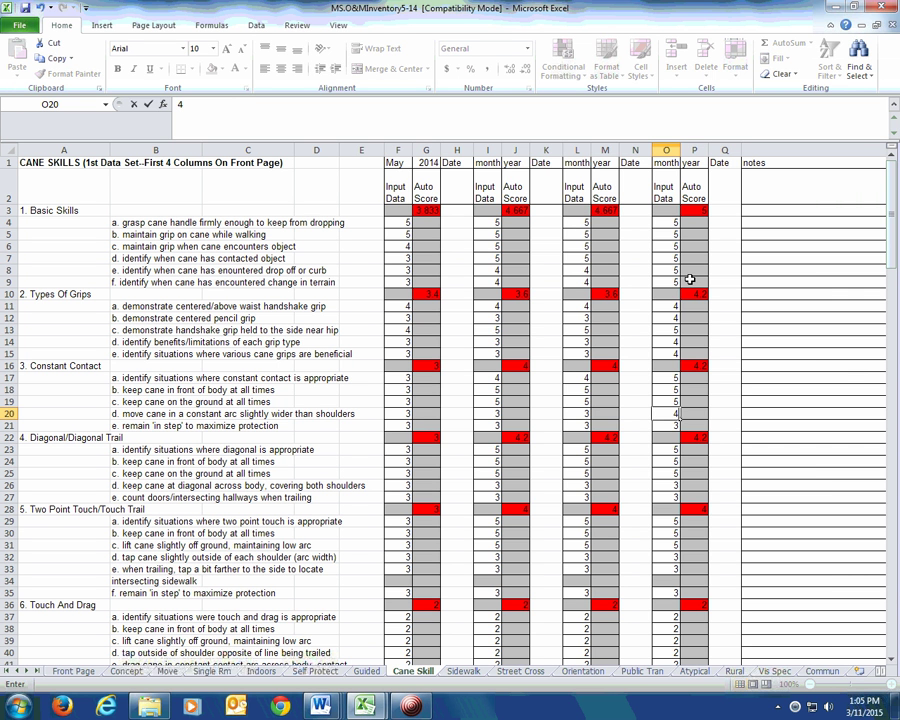
pyautogui.press('Return')
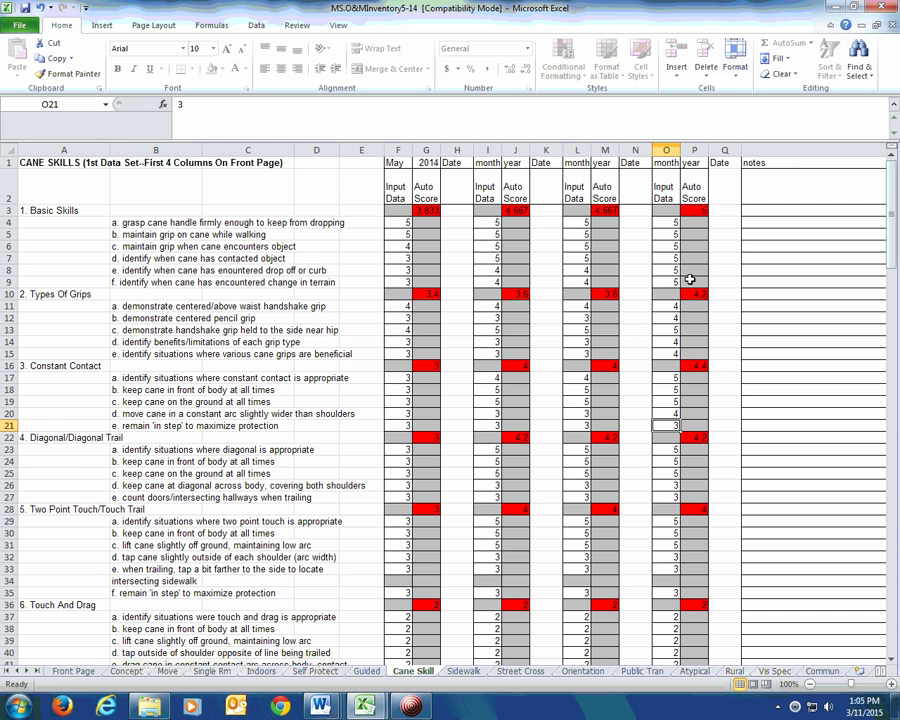
pyautogui.write('4')
pyautogui.press('Return')
# Step: Set the scores for Two Point Touch/Touch Trail items d, e and f to 4 in O32, O33 and O35
pyautogui.press('Return')
pyautogui.press('Return')
pyautogui.press('Return')
pyautogui.press('Return')
pyautogui.press('Return')
pyautogui.press('Return')
pyautogui.press('Return')
pyautogui.press('Return')
pyautogui.press('Return')
pyautogui.press('Return')
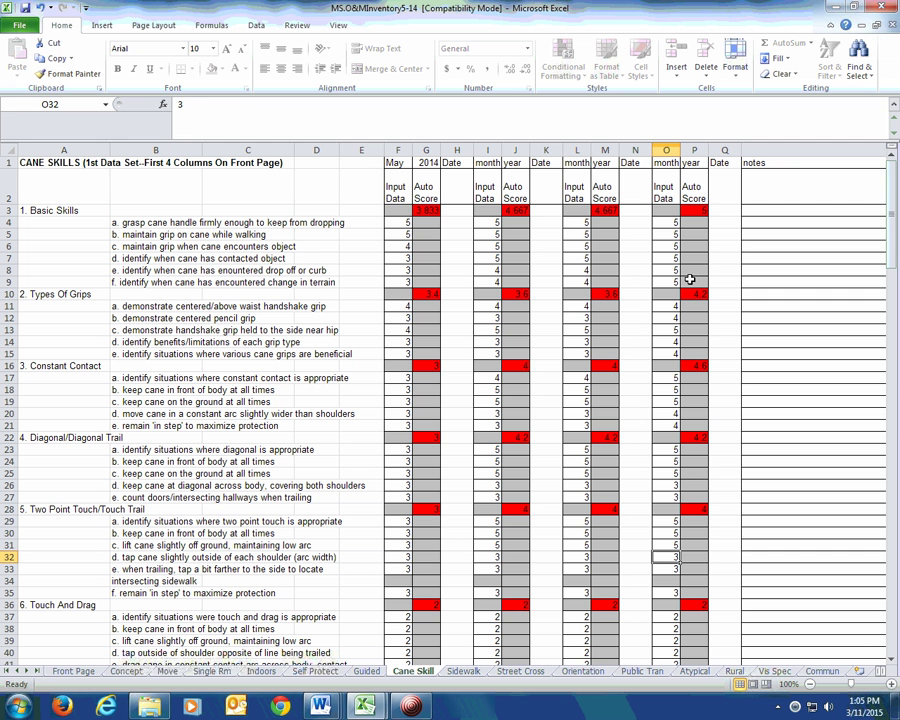
pyautogui.write('4')
pyautogui.press('Return')
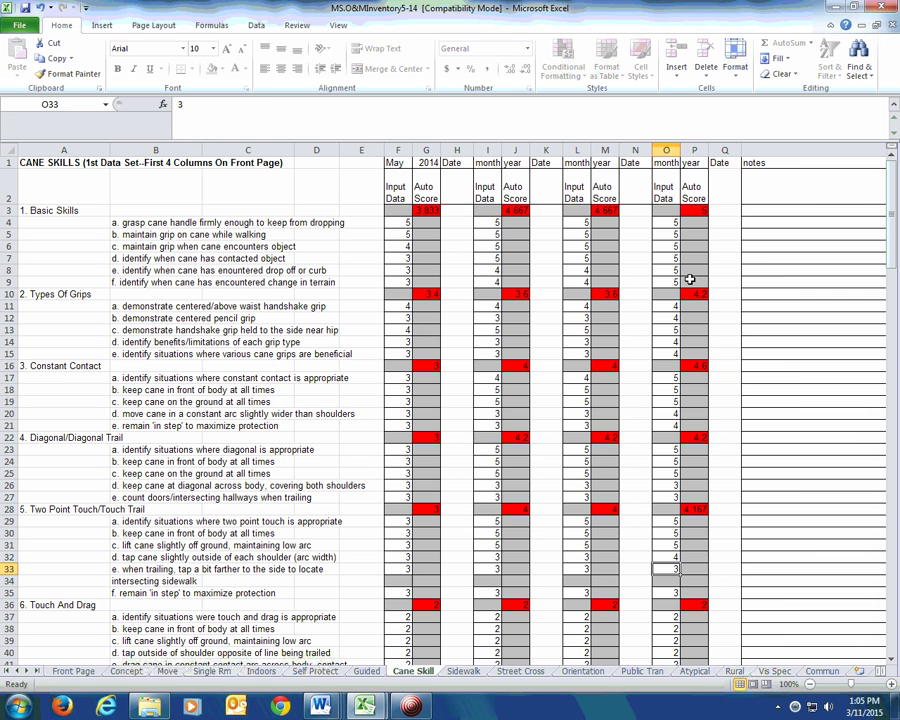
pyautogui.write('4')
pyautogui.press('Return')
pyautogui.press('Return')
pyautogui.write('4')
pyautogui.press('Return')
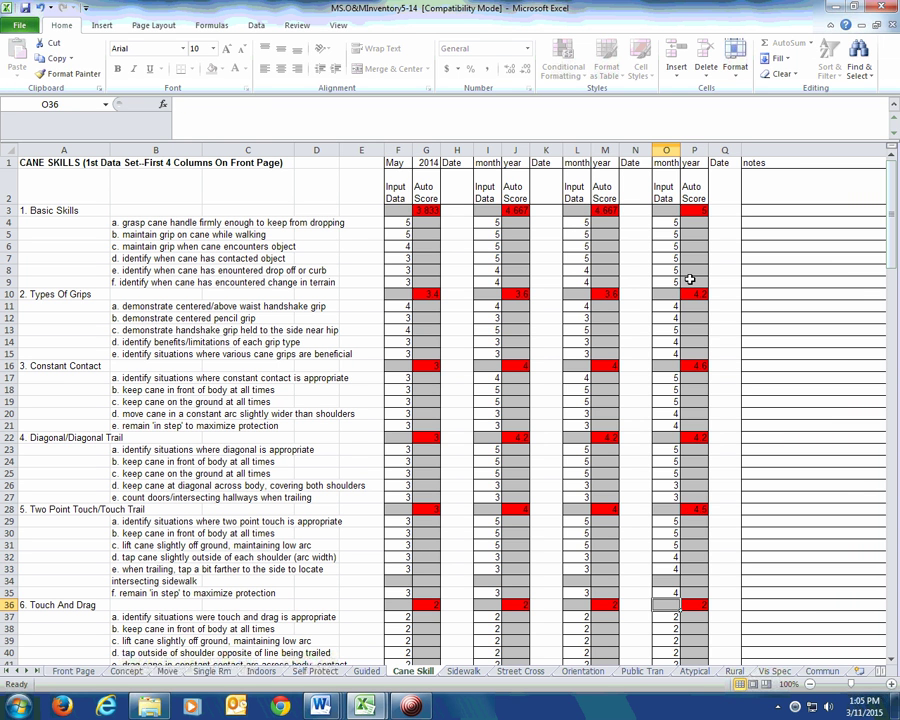
# Step: Set the scores for all Touch And Drag items, a to f, to 3 in O37:O41 and O43
pyautogui.press('Down')
pyautogui.press('Down')
pyautogui.press('Down')
pyautogui.press('Down')
pyautogui.press('Down')
pyautogui.press('Down')
pyautogui.press('Down')
pyautogui.press('Down')
pyautogui.press('Down')
pyautogui.press('Down')
pyautogui.press('Down')
pyautogui.press('Down')
pyautogui.press('Down')
pyautogui.press('Down')
pyautogui.press('Down')
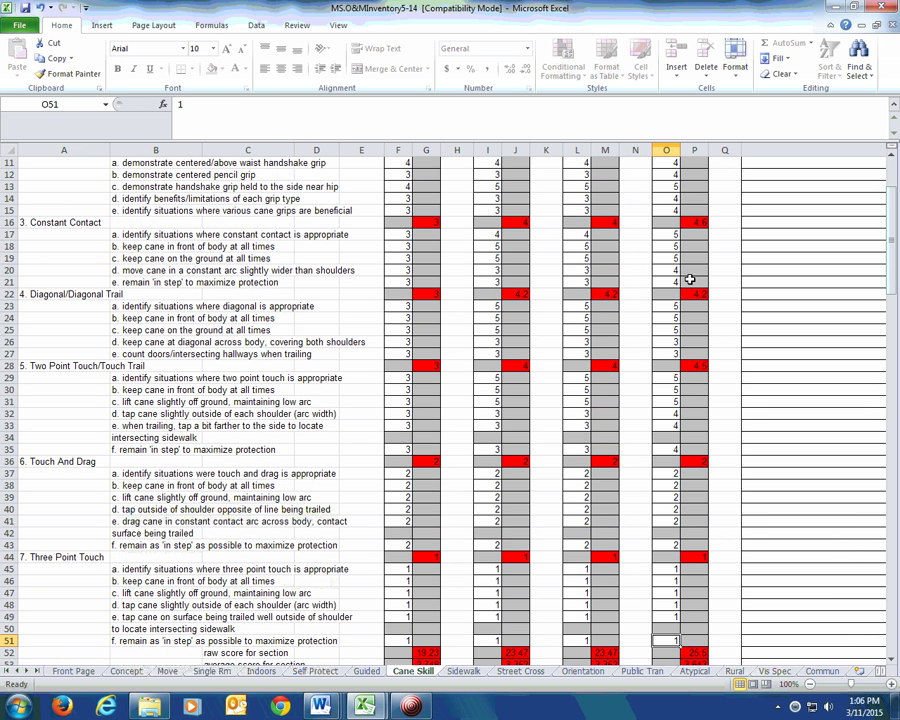
pyautogui.press('Up')
pyautogui.press('Up')
pyautogui.press('Up')
pyautogui.press('Up')
pyautogui.press('Up')
pyautogui.press('Up')
pyautogui.press('Up')
pyautogui.press('Up')
pyautogui.press('Up')
pyautogui.press('Up')
pyautogui.press('Up')
pyautogui.press('Up')
pyautogui.press('Up')
pyautogui.press('Up')
pyautogui.write('3')
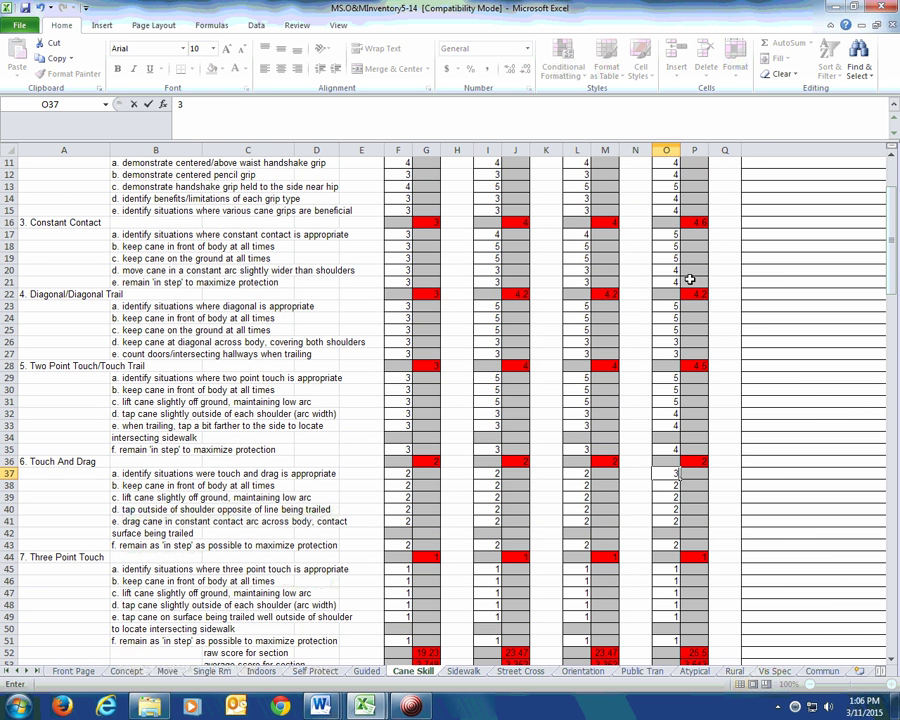
pyautogui.press('Return')
pyautogui.write('3')
pyautogui.press('Return')
pyautogui.write('3')
pyautogui.press('Return')
pyautogui.write('3')
pyautogui.press('Return')
pyautogui.write('3')
pyautogui.press('Return')
pyautogui.press('Return')
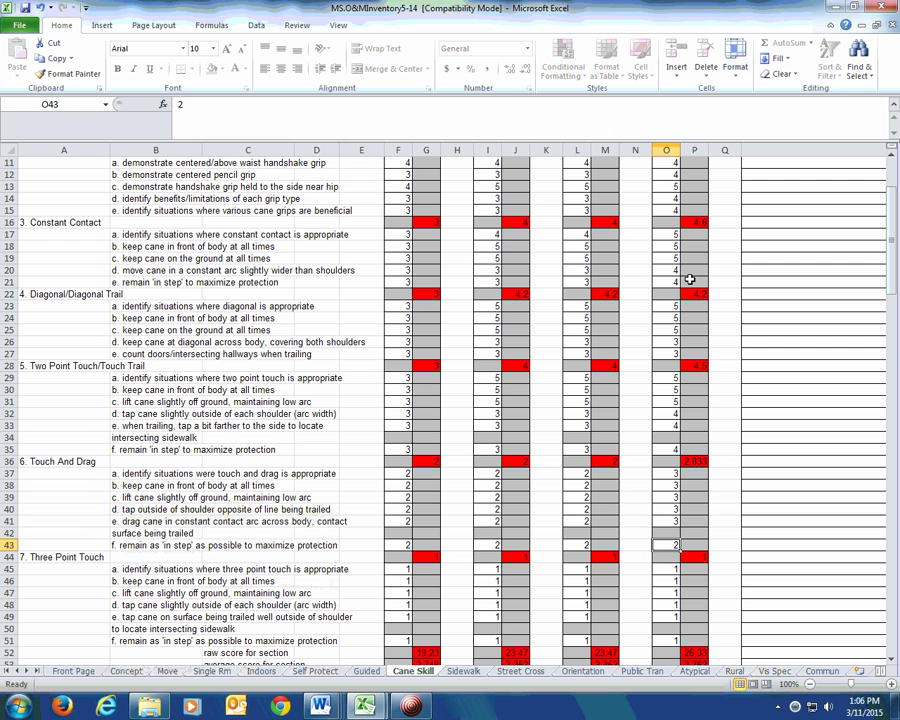
pyautogui.write('3')
pyautogui.press('Return')
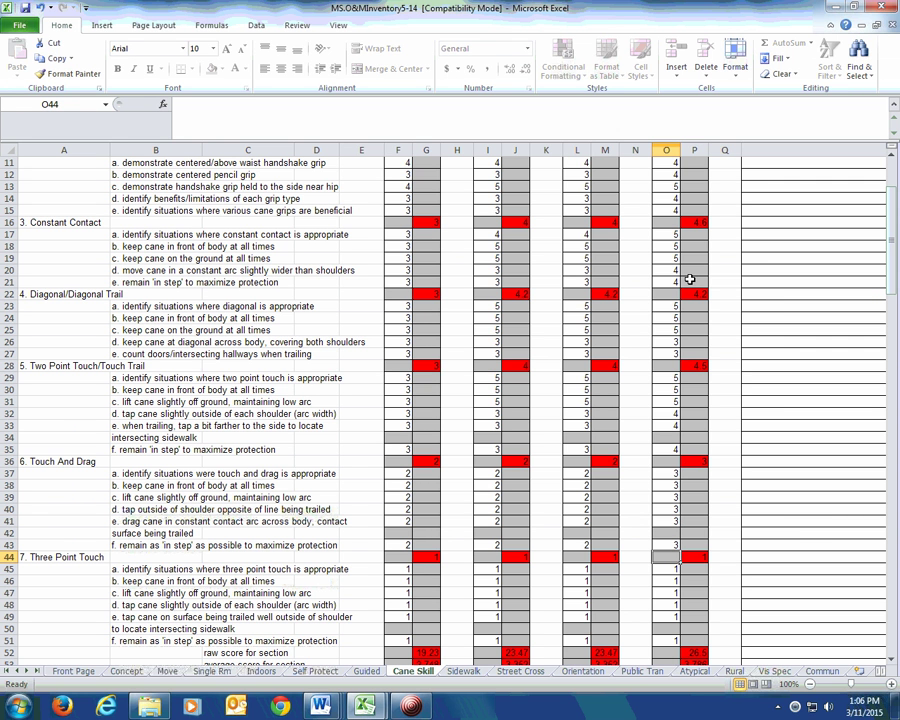
pyautogui.press('Return')
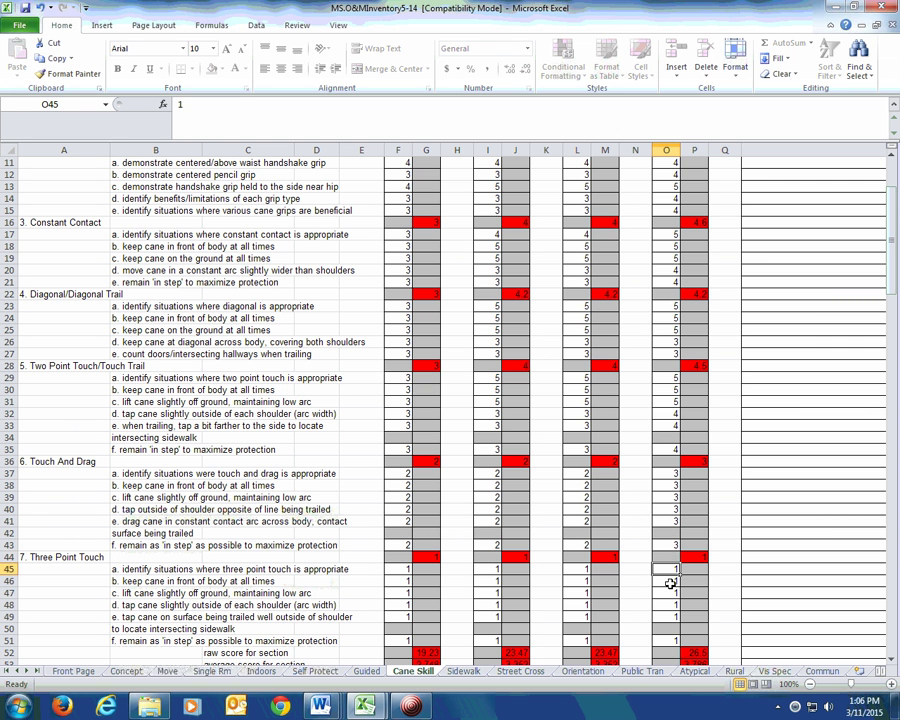
pyautogui.scroll(-2, 668, 584)
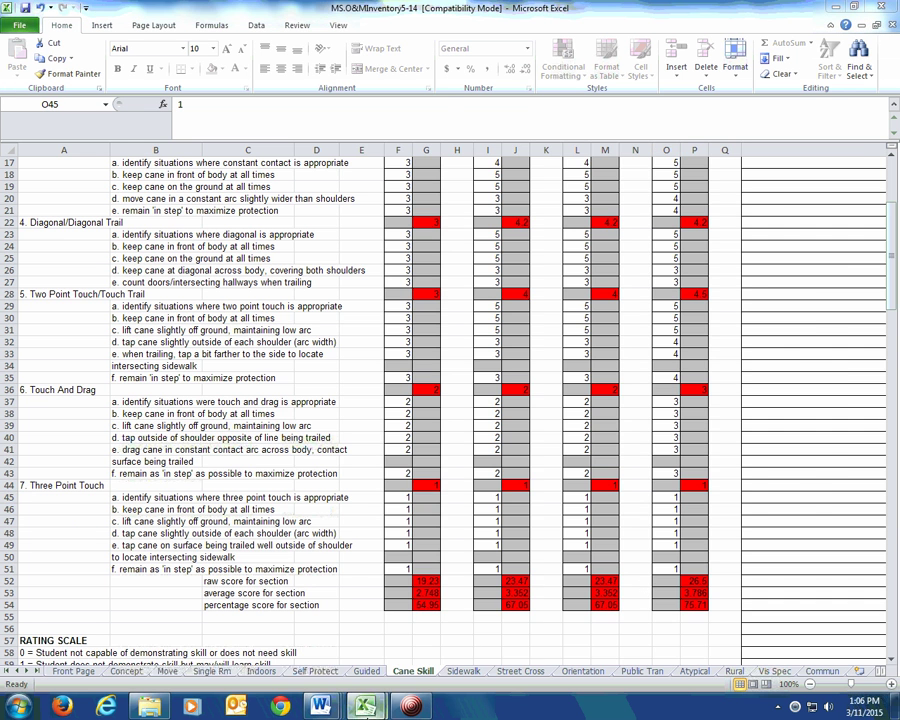
# Step: Switch to the Fake Name Session Notes 14-15 workbook and read the 17-Mar note in E63
pyautogui.moveTo(366, 712)
pyautogui.click(432, 625)
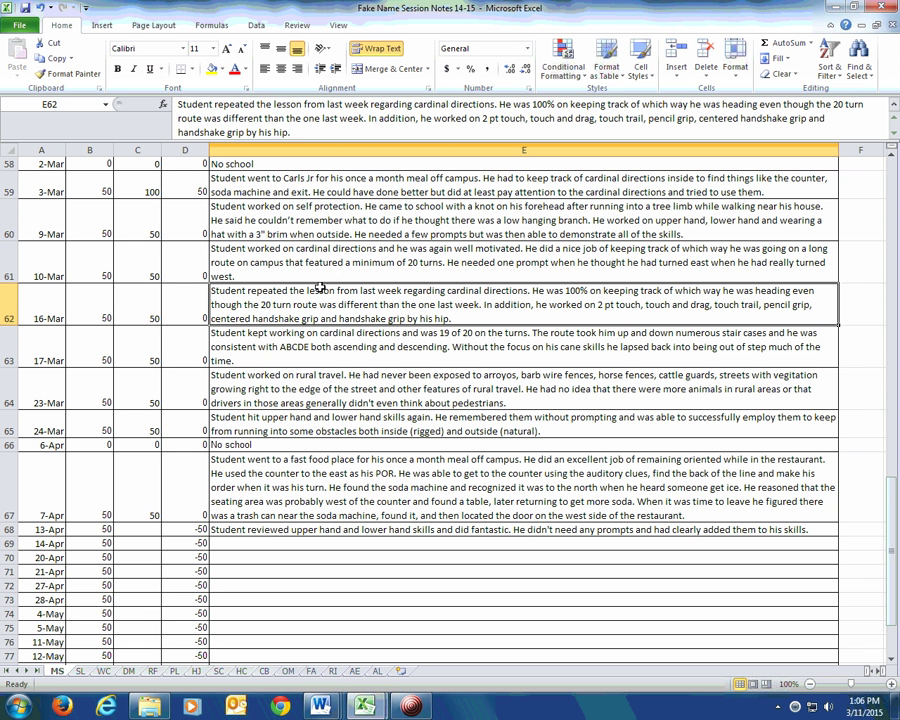
pyautogui.click(226, 341)
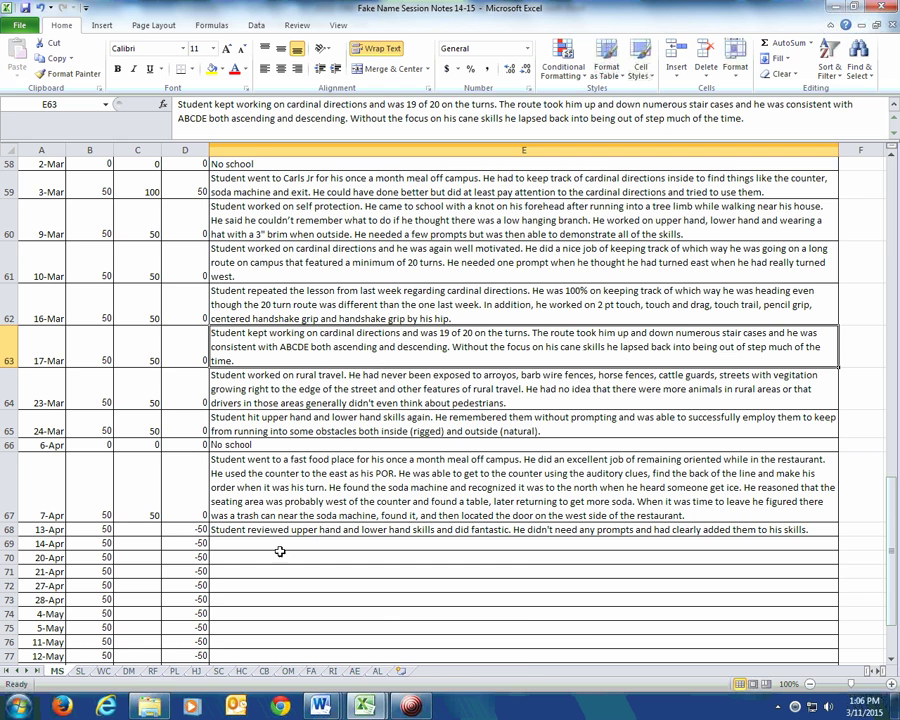
# Step: On the inventory's Indoors sheet, copy the ascending and descending stairs scores from L30:L48 into the fourth input column starting at O30
pyautogui.moveTo(364, 701)
pyautogui.click(311, 636)
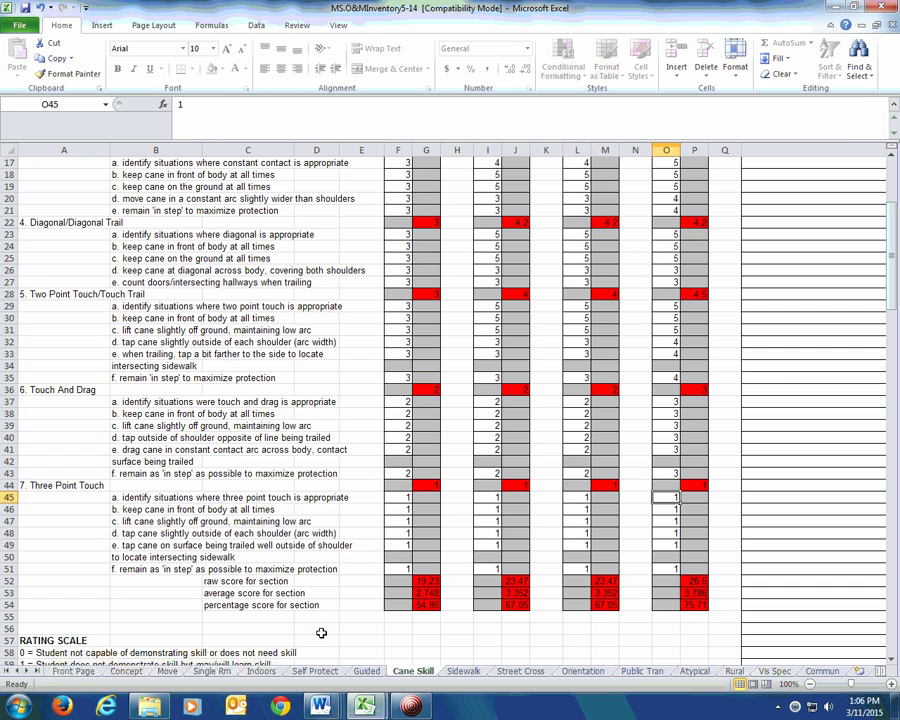
pyautogui.click(262, 672)
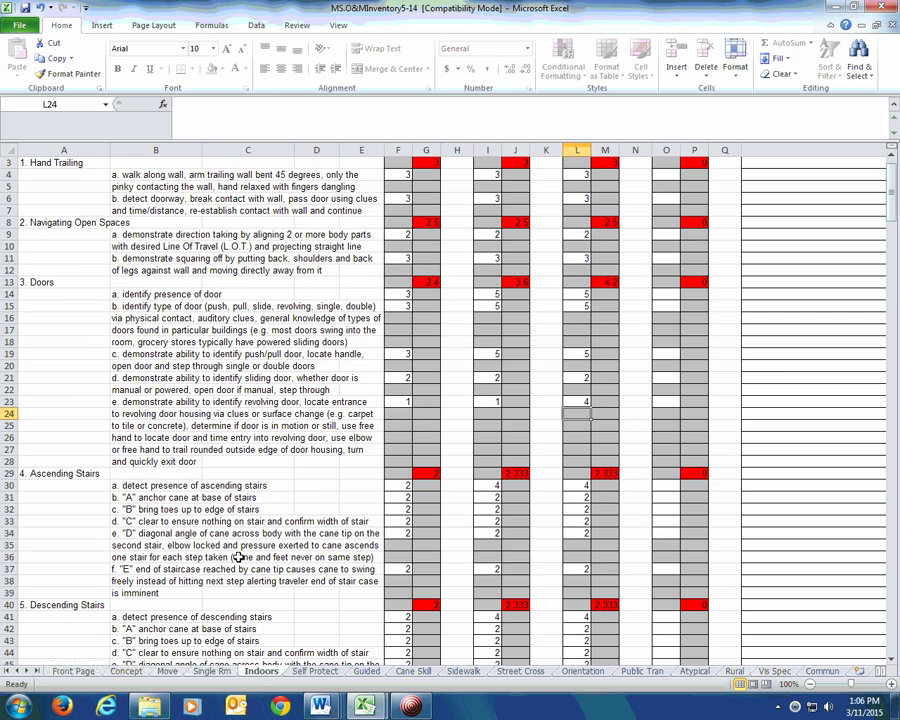
pyautogui.scroll(-2, 237, 557)
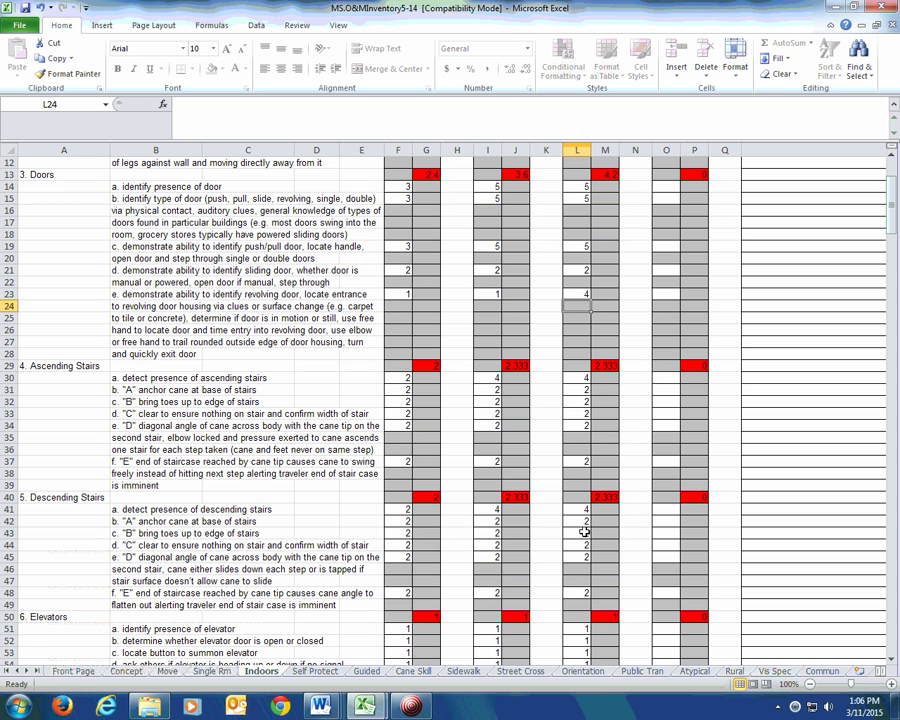
pyautogui.moveTo(572, 378); pyautogui.dragTo(580, 591)
pyautogui.hotkey('ctrl', 'c')
pyautogui.press('Right')
pyautogui.press('Right')
pyautogui.press('Right')
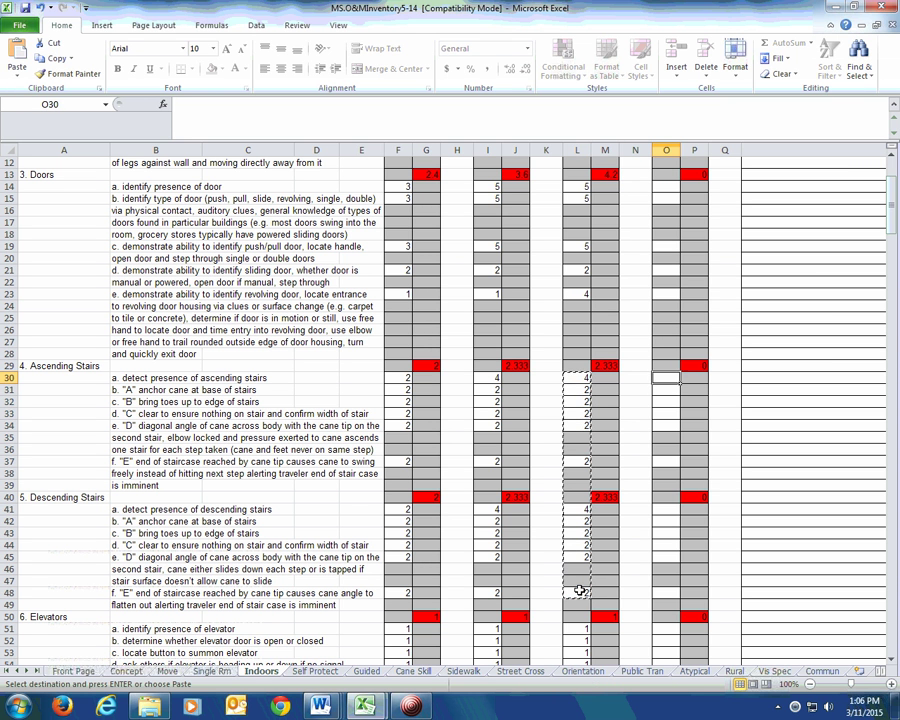
pyautogui.hotkey('ctrl', 'v')
pyautogui.press('Down')
# Step: Recheck the 17-Mar session note on the stair cases, then return to the inventory's Indoors sheet
pyautogui.moveTo(388, 700)
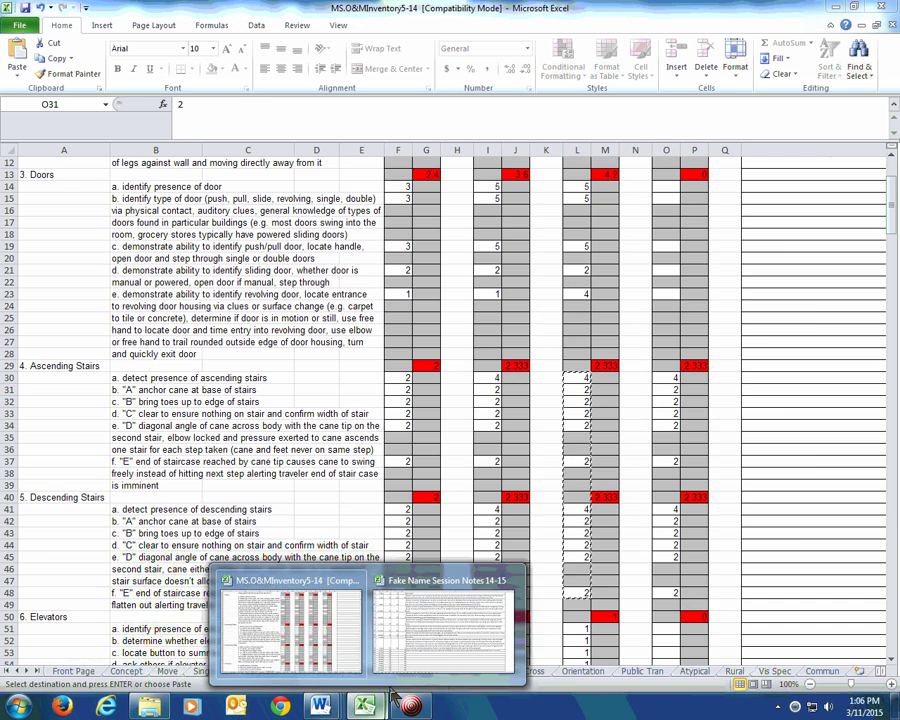
pyautogui.click(464, 647)
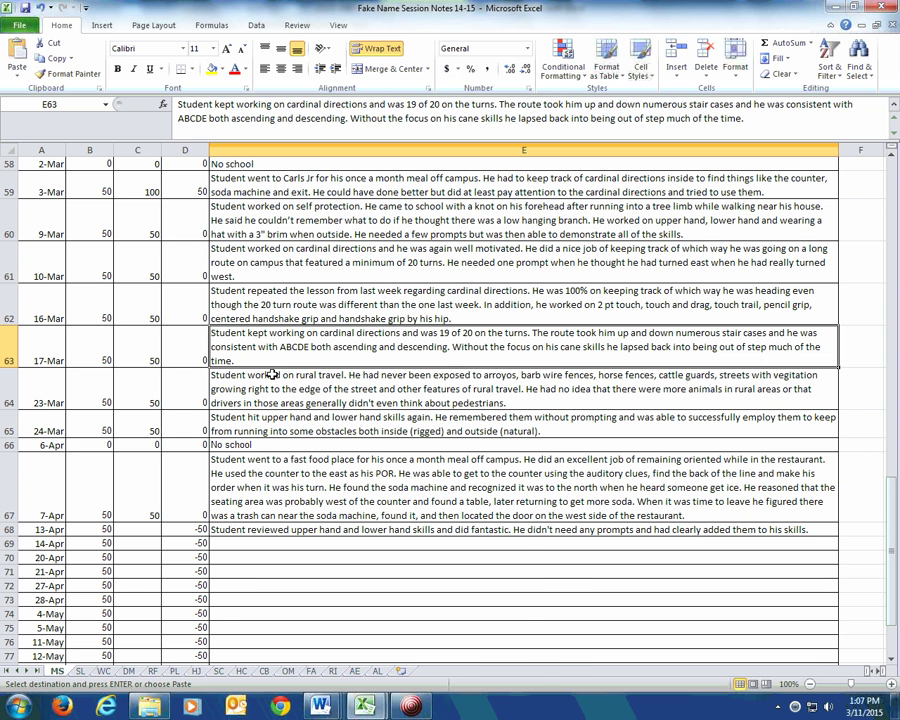
pyautogui.moveTo(364, 706)
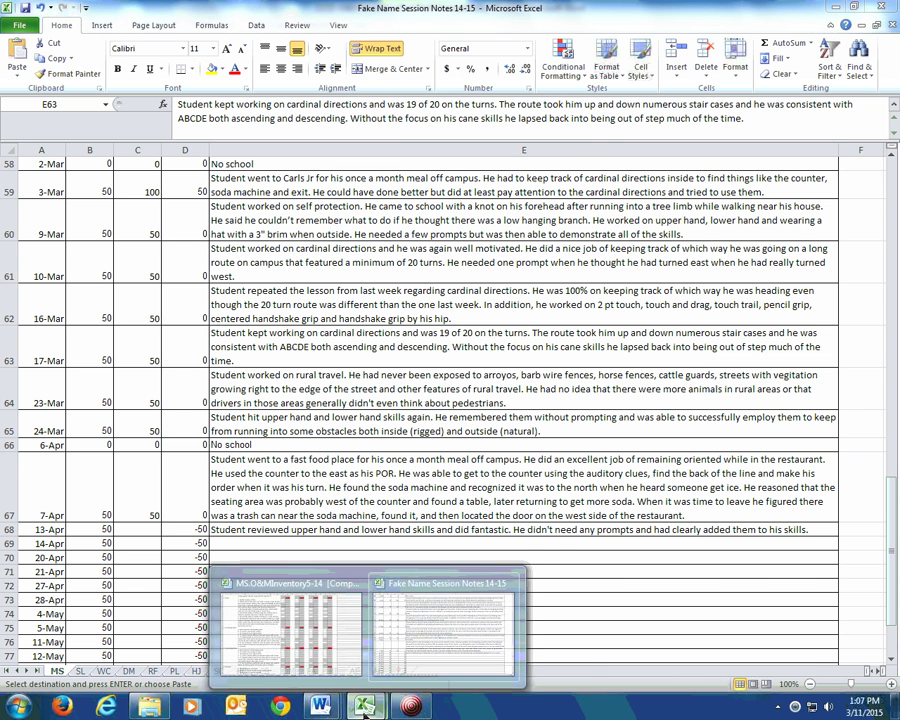
pyautogui.click(325, 660)
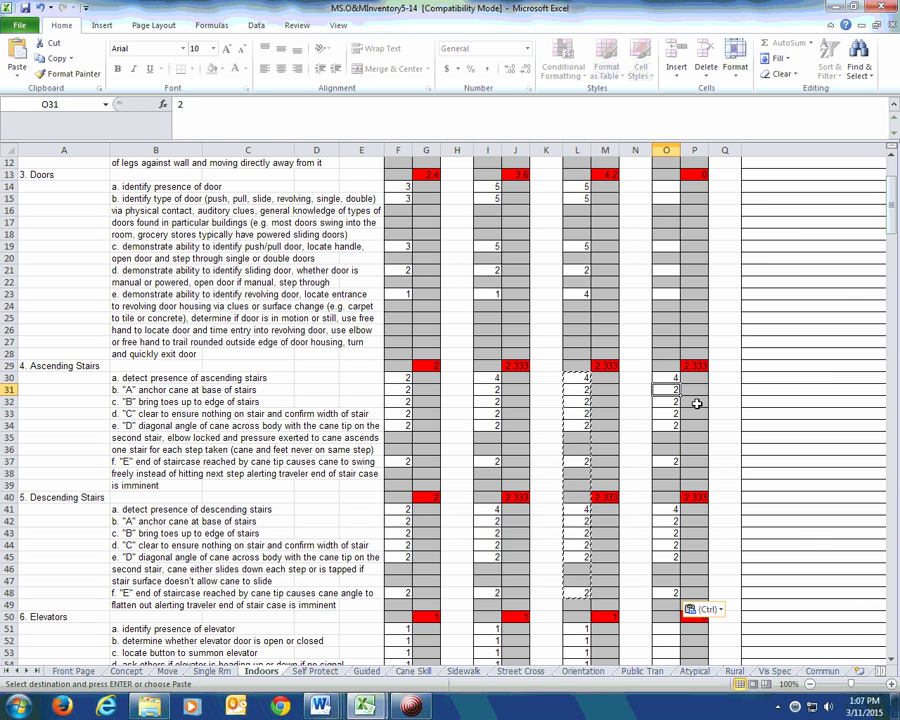
# Step: Set the scores for Ascending Stairs items b to f to 3 in O31:O34 and O37
pyautogui.write('3')
pyautogui.press('Return')
pyautogui.write('3')
pyautogui.press('Return')
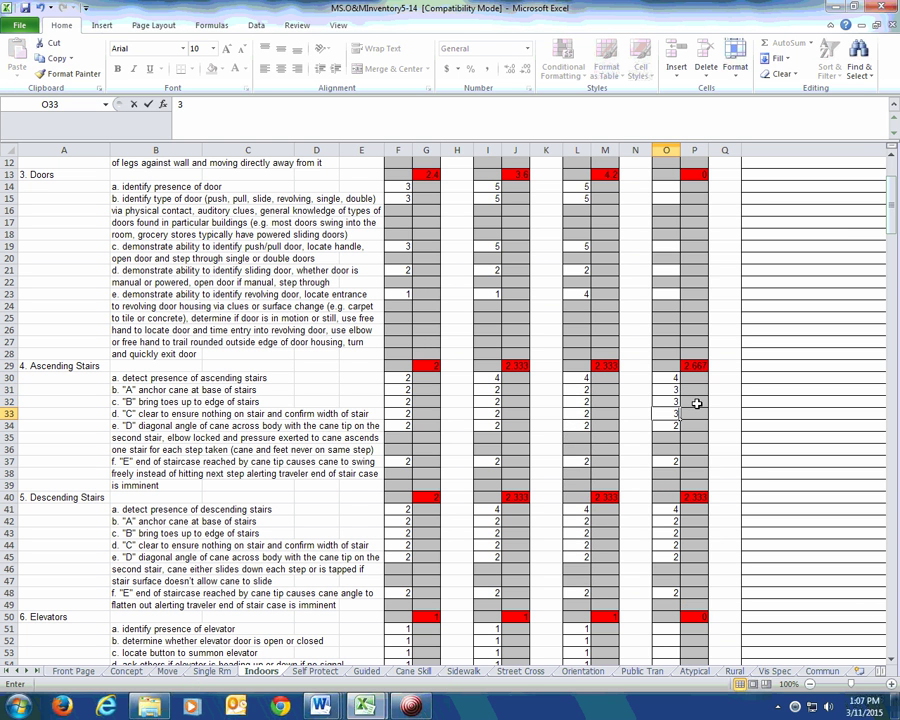
pyautogui.write('3')
pyautogui.press('Return')
pyautogui.write('3')
pyautogui.press('Return')
pyautogui.press('Return')
pyautogui.press('Return')
pyautogui.write('3')
# Step: Set the scores for Descending Stairs items b to f to 3 in O42:O45 and O48
pyautogui.press('Return')
pyautogui.press('Return')
pyautogui.press('Return')
pyautogui.press('Return')
pyautogui.press('Return')
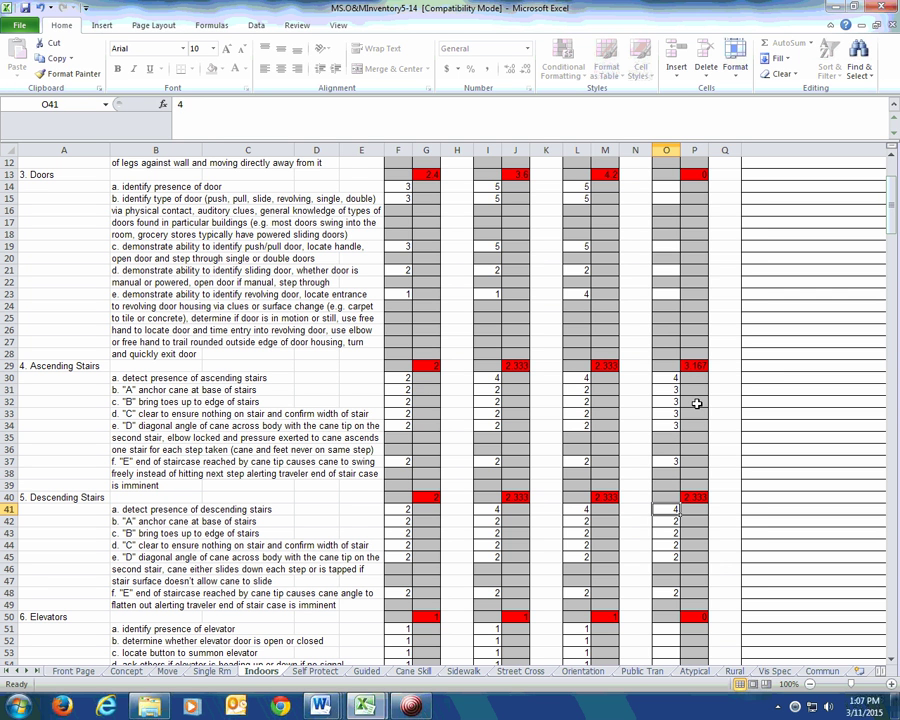
pyautogui.write('3')
pyautogui.press('Return')
pyautogui.write('3 3 3')
pyautogui.press('Return')
pyautogui.press('Return')
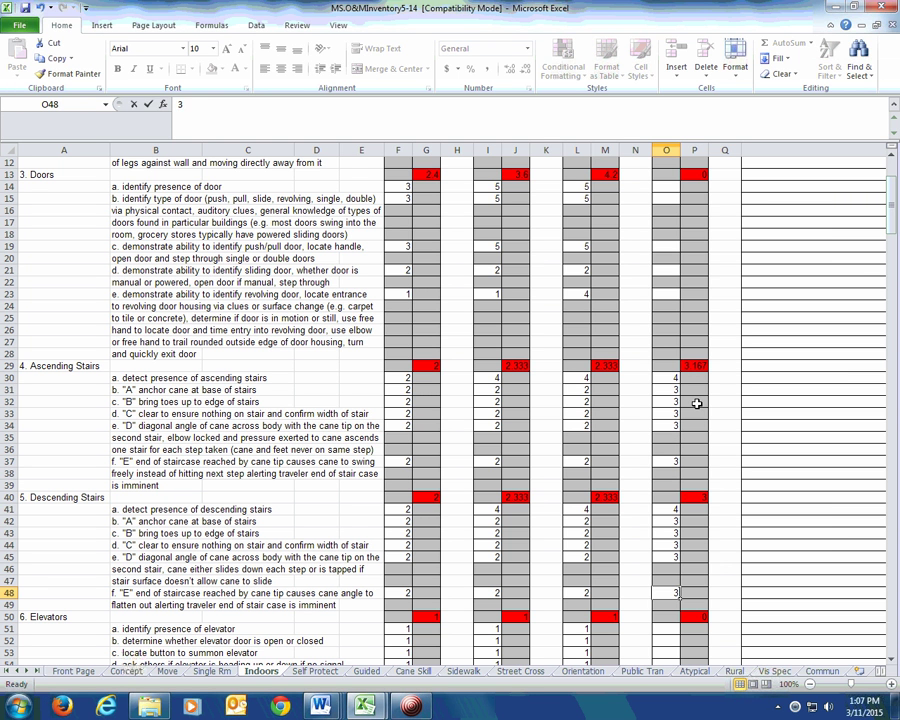
pyautogui.write('3')
pyautogui.press('Return')
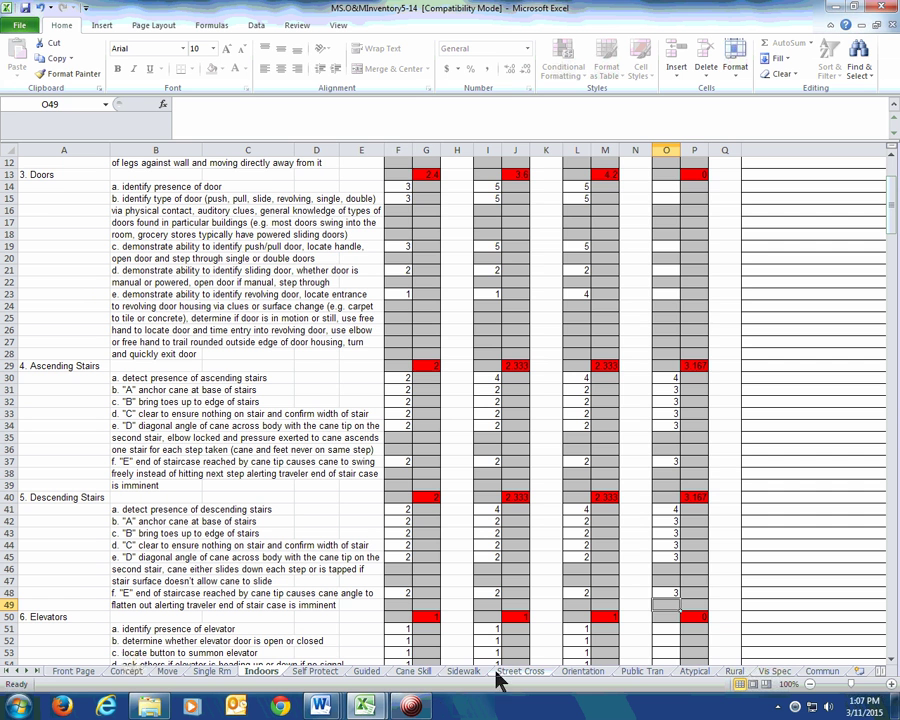
# Step: On the Cane Skill sheet, set the Constant Contact score for remaining in step, item e, to 3 in O21
pyautogui.click(413, 672)
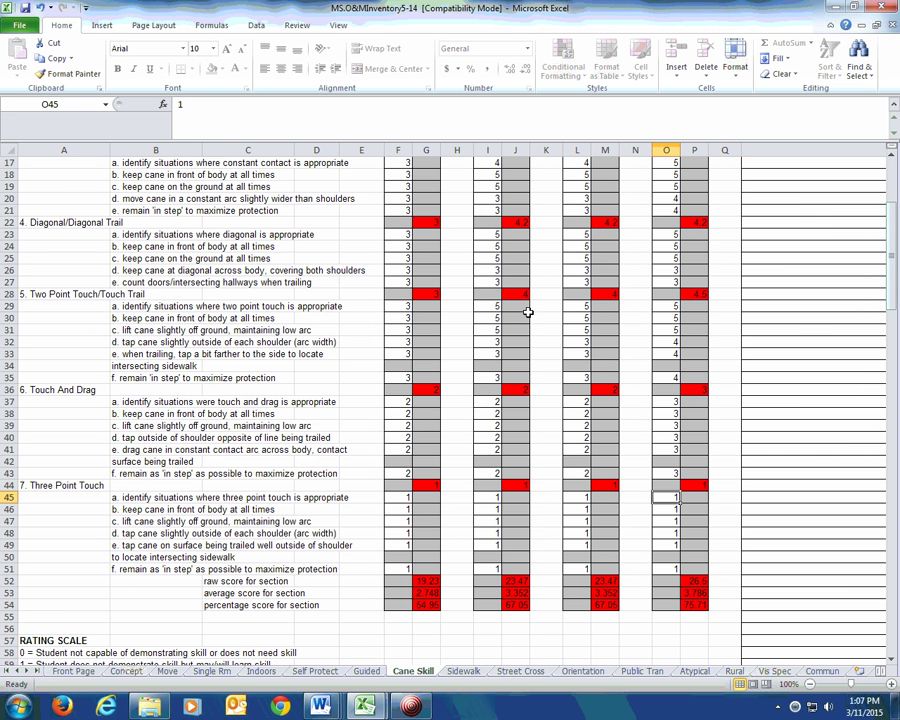
pyautogui.scroll(1, 528, 315)
pyautogui.scroll(-1, 370, 225)
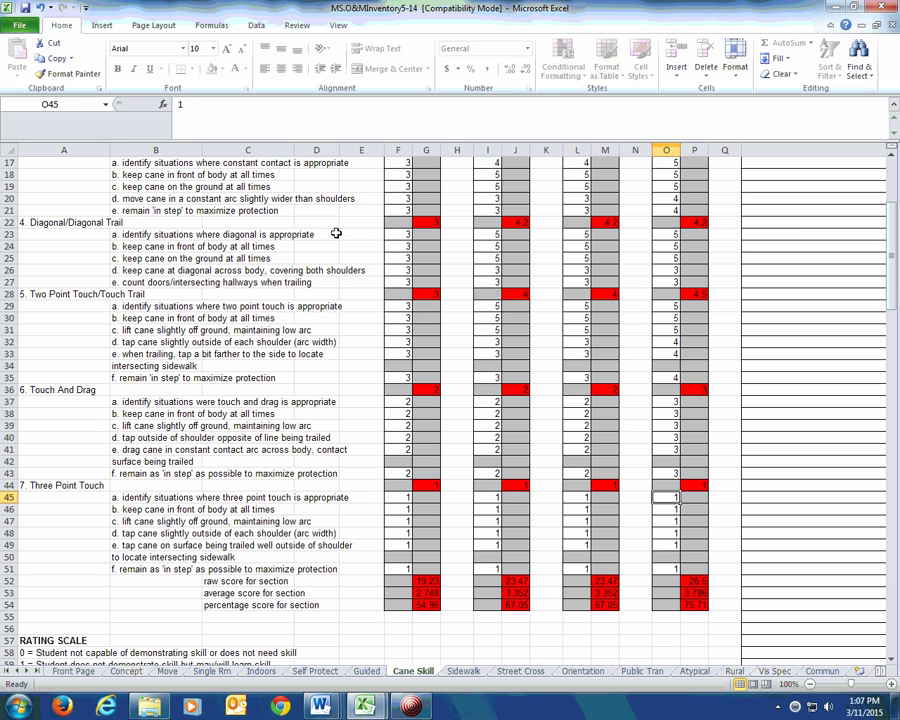
pyautogui.click(670, 210)
pyautogui.write('3')
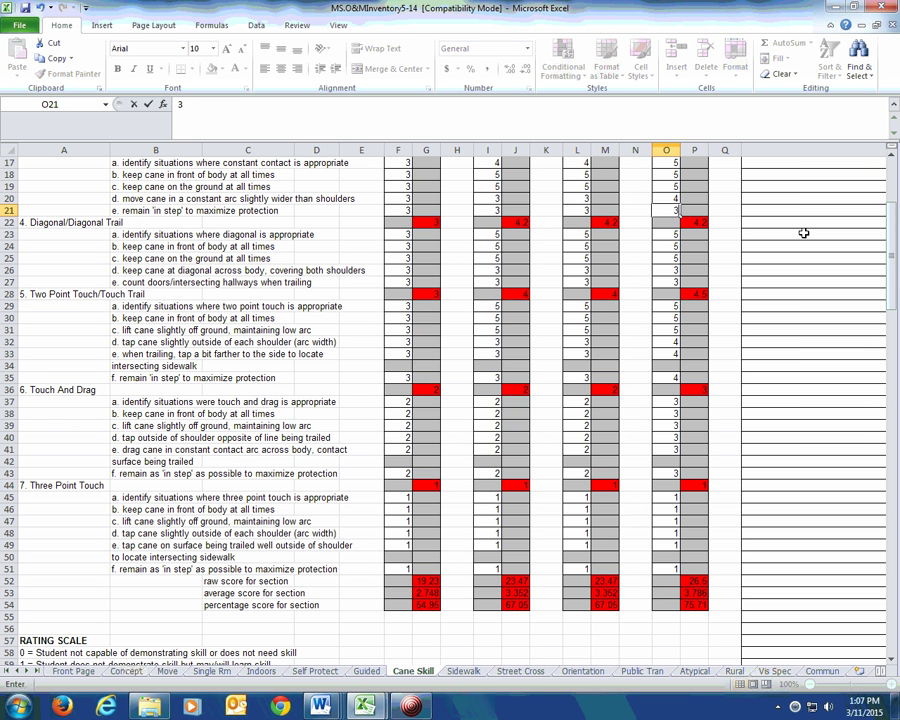
pyautogui.press('Return')
# Step: Set the Two Point Touch/Touch Trail score for remaining in step, item f, to 3 in O35
pyautogui.press('Return')
pyautogui.press('Return')
pyautogui.press('Return')
pyautogui.press('Return')
pyautogui.press('Return')
pyautogui.press('Return')
pyautogui.press('Return')
pyautogui.press('Return')
pyautogui.press('Return')
pyautogui.press('Return')
pyautogui.press('Return')
pyautogui.press('Return')
pyautogui.press('Return')
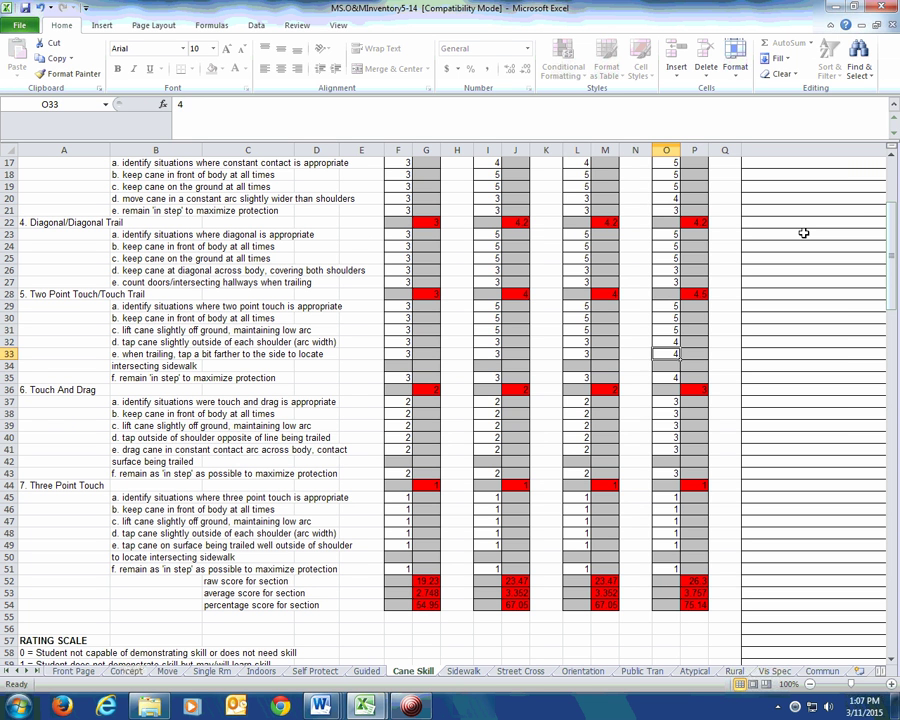
pyautogui.write('3')
pyautogui.press('Return')
pyautogui.press('Return')
pyautogui.press('Return')
pyautogui.press('Return')
pyautogui.press('Return')
pyautogui.press('Return')
pyautogui.press('Return')
pyautogui.press('Return')
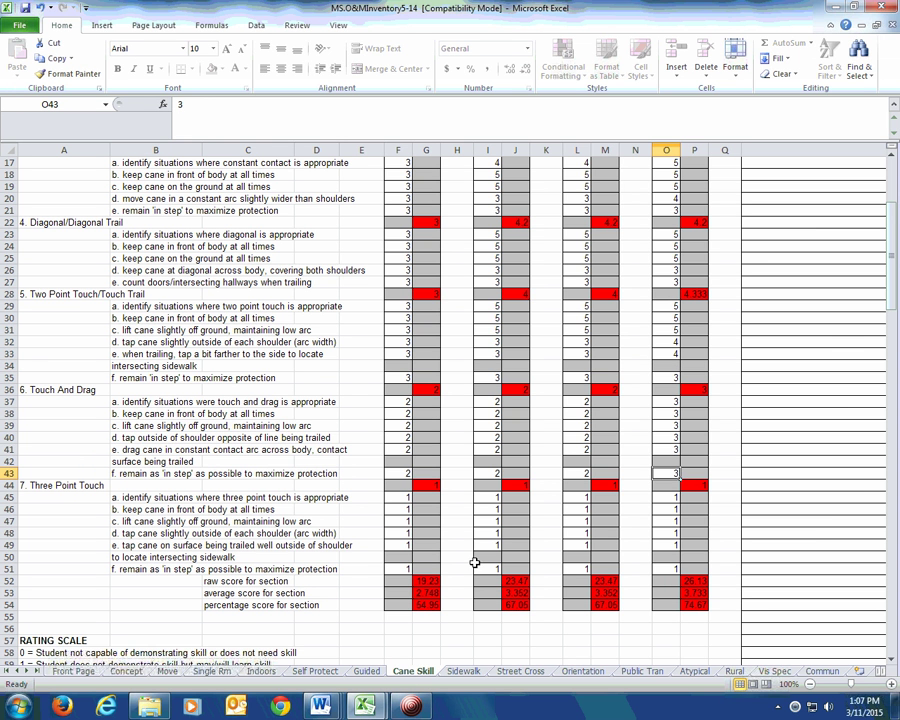
# Step: Review the 23-Mar rural travel entry in the session notes workbook and return to the O&M inventory workbook
pyautogui.moveTo(385, 706)
pyautogui.click(413, 643)
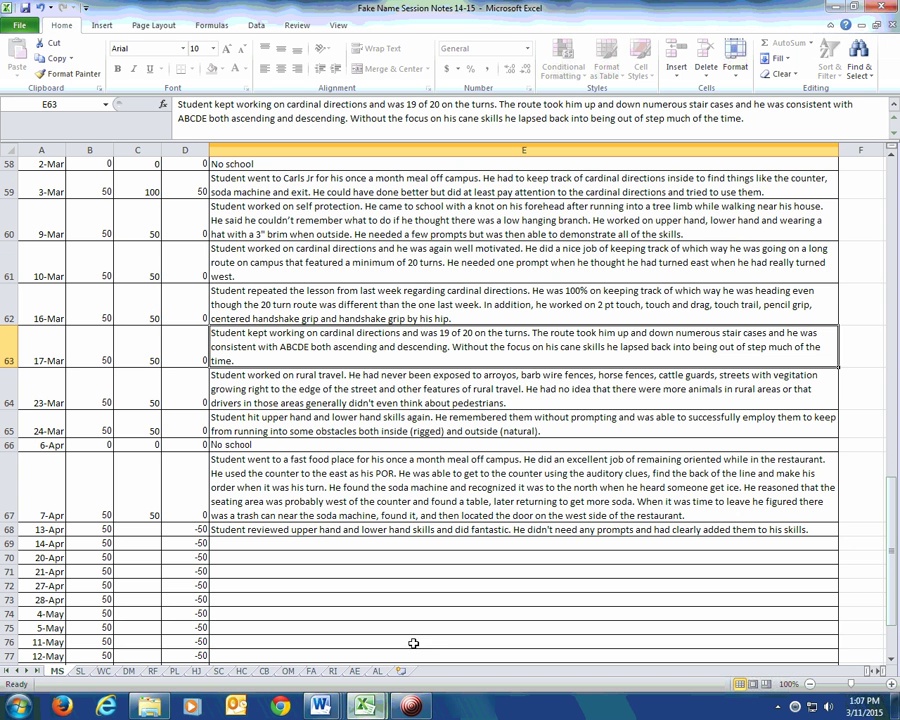
pyautogui.click(312, 384)
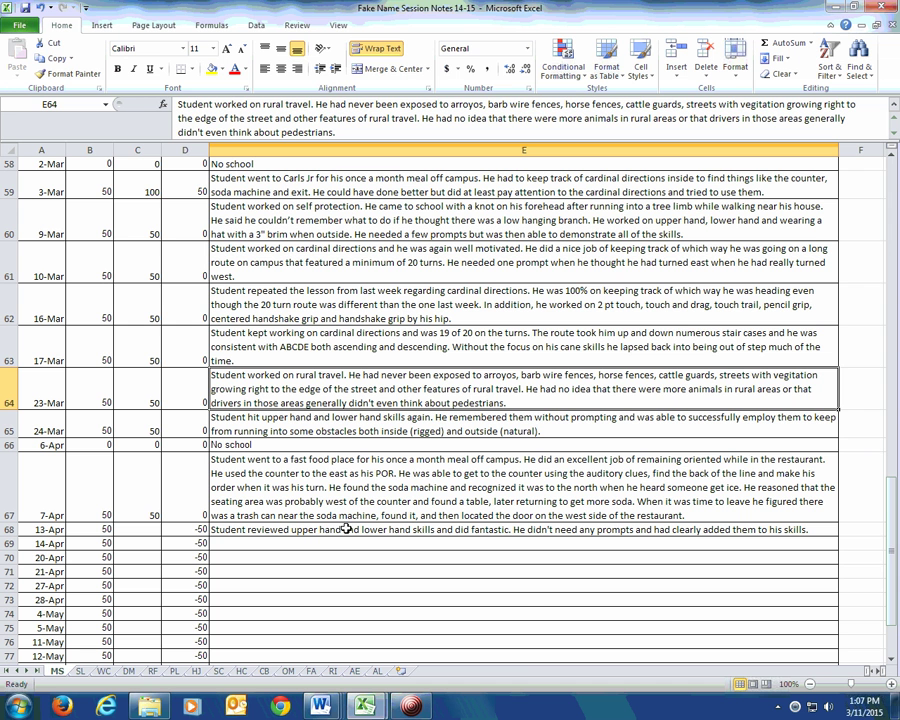
pyautogui.moveTo(358, 708)
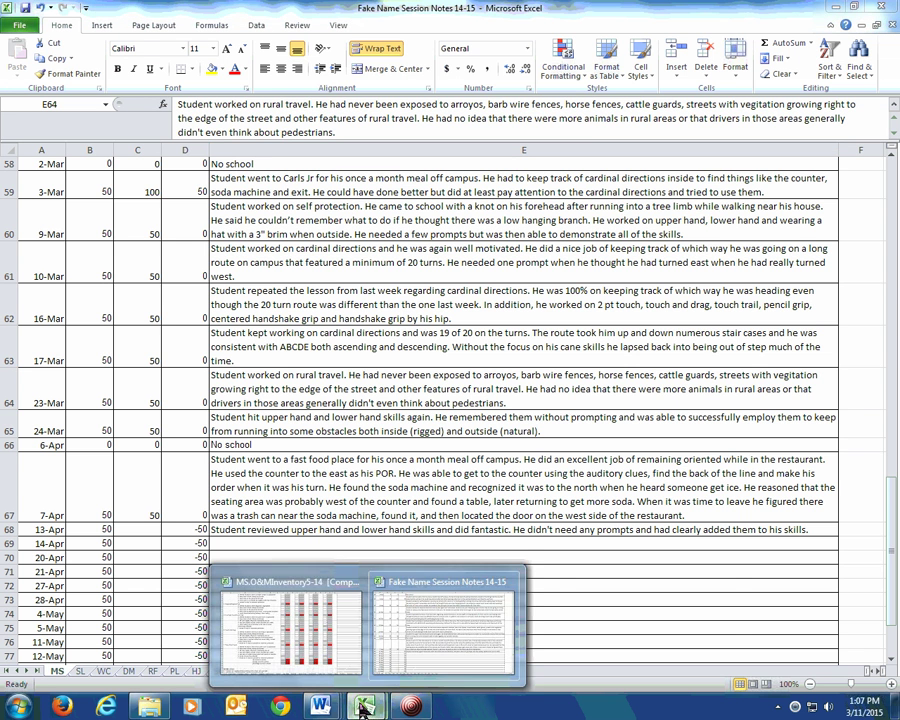
pyautogui.click(297, 647)
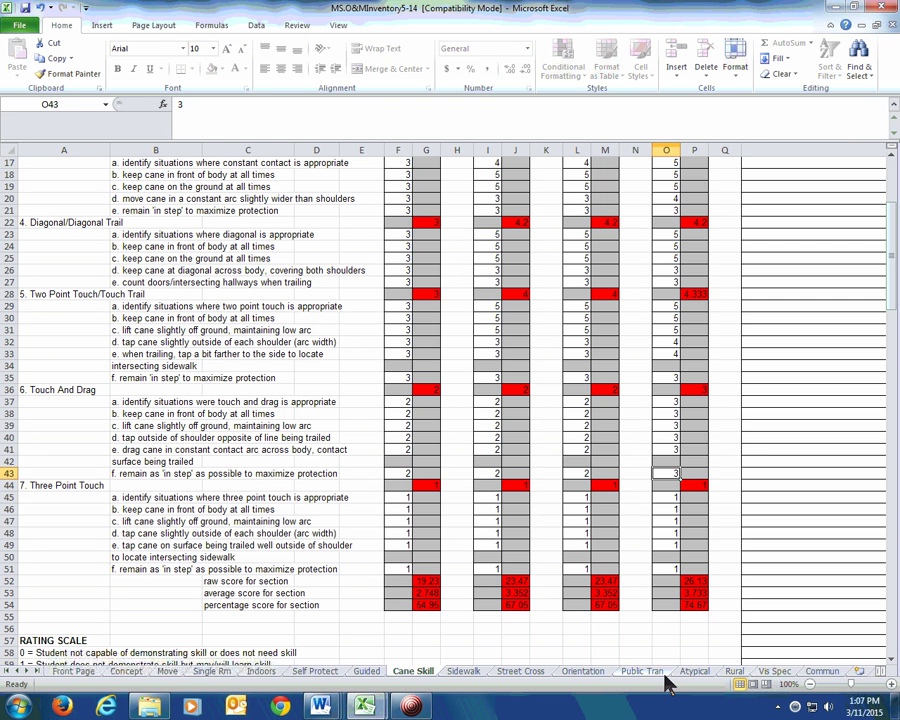
# Step: On the Rural sheet, score Understand Unique Dangers items a to e as 2 in O4, O6, O7, O9 and O11
pyautogui.click(734, 671)
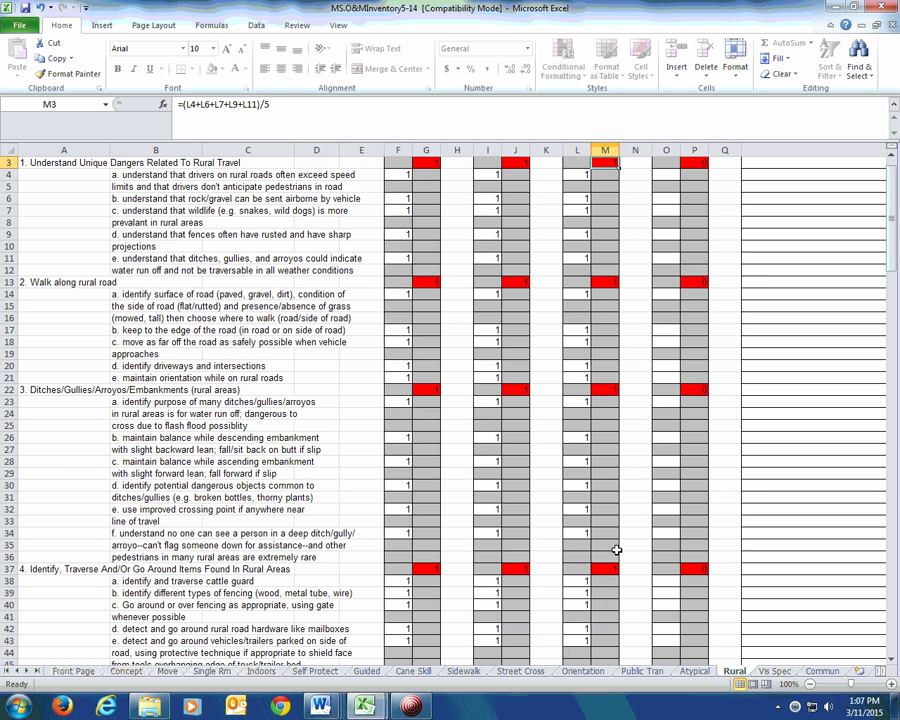
pyautogui.scroll(1, 614, 600)
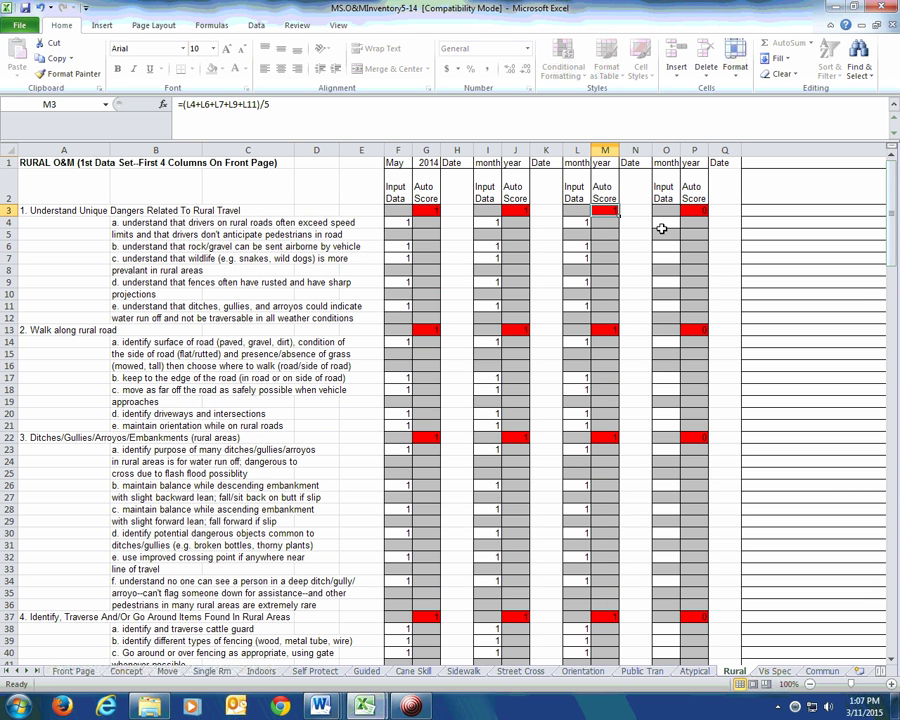
pyautogui.click(664, 224)
pyautogui.write('2')
pyautogui.press('Return')
pyautogui.press('Return')
pyautogui.write('2')
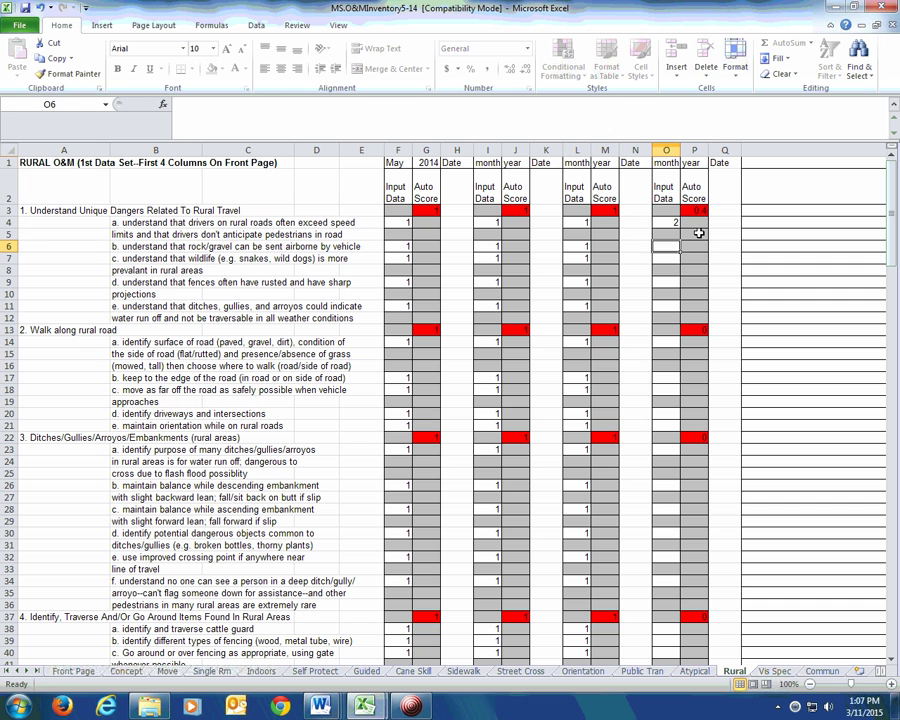
pyautogui.press('Return')
pyautogui.write('2')
pyautogui.press('Return')
pyautogui.write('2')
pyautogui.press('BackSpace')
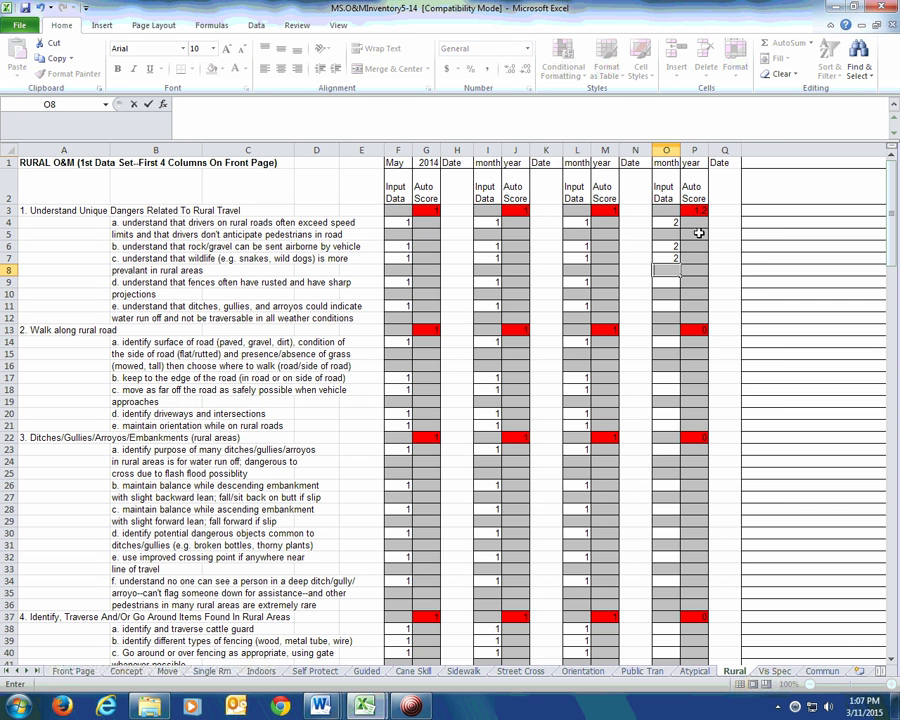
pyautogui.press('Return')
pyautogui.write('2')
pyautogui.press('Return')
pyautogui.press('Return')
pyautogui.write('2')
pyautogui.press('Return')
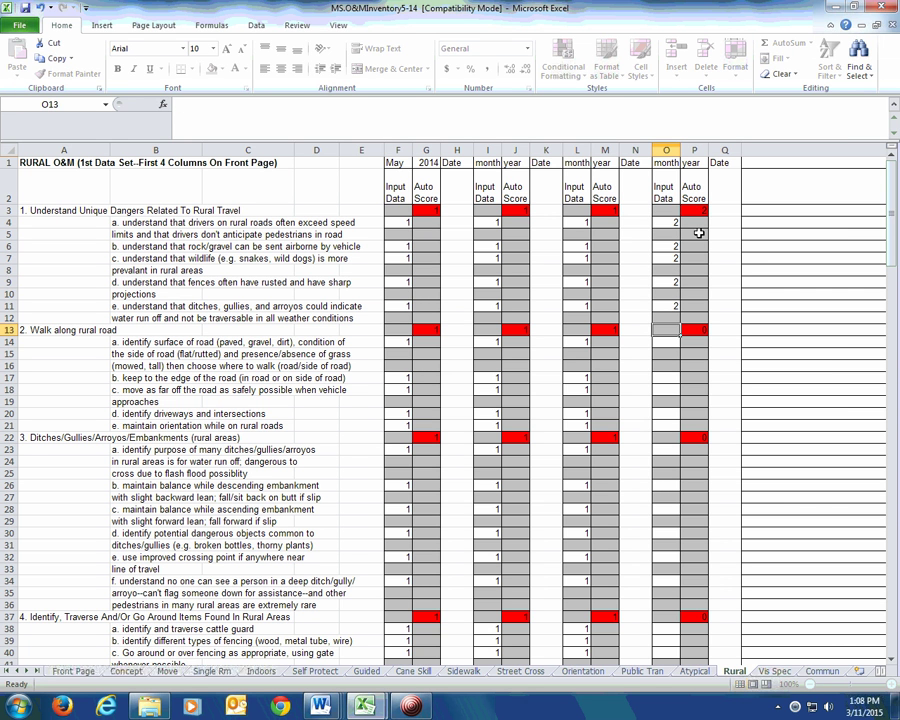
# Step: Score Walk Along Rural Road items a to e as 2 in O14, O17, O18, O20 and O21
pyautogui.press('Return')
pyautogui.press('Return')
pyautogui.write('2')
pyautogui.press('Return')
pyautogui.press('Return')
pyautogui.press('Return')
pyautogui.write('2')
pyautogui.press('Return')
pyautogui.write('2')
pyautogui.press('Return')
pyautogui.press('Return')
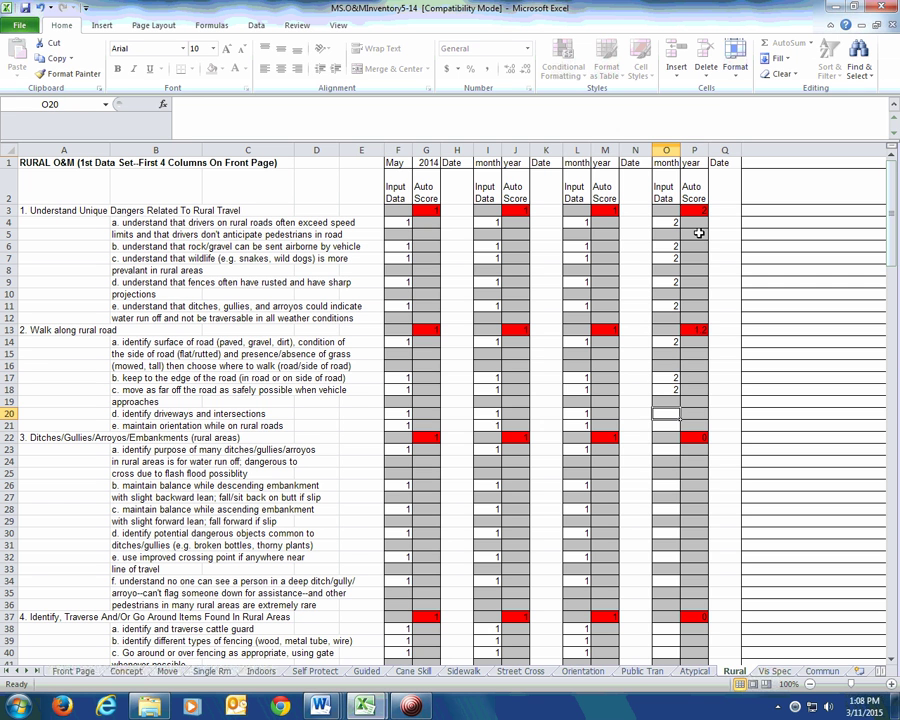
pyautogui.write('2')
pyautogui.press('Return')
pyautogui.write('2')
pyautogui.press('Return')
# Step: Score Ditches/Gullies/Arroyos/Embankments items a to f as 2 in O23, O26, O28, O30, O32 and O34
pyautogui.press('Return')
pyautogui.write('2')
pyautogui.press('Return')
pyautogui.press('Return')
pyautogui.press('Return')
pyautogui.write('2')
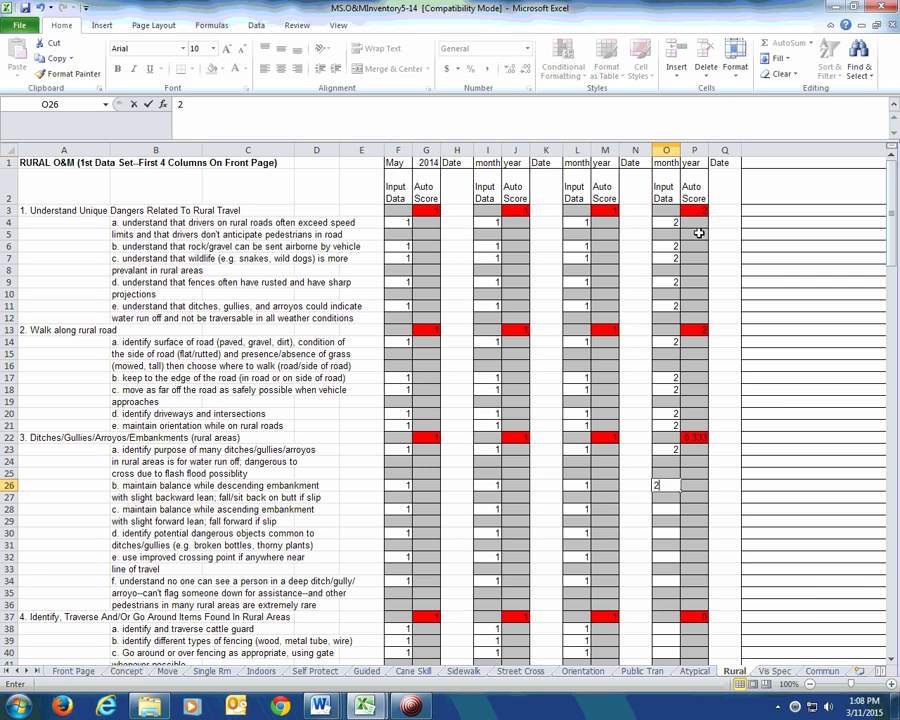
pyautogui.press('Return')
pyautogui.press('Return')
pyautogui.write('2')
pyautogui.press('Return')
pyautogui.press('Return')
pyautogui.write('2')
pyautogui.press('Return')
pyautogui.press('Return')
pyautogui.write('2')
pyautogui.press('Return')
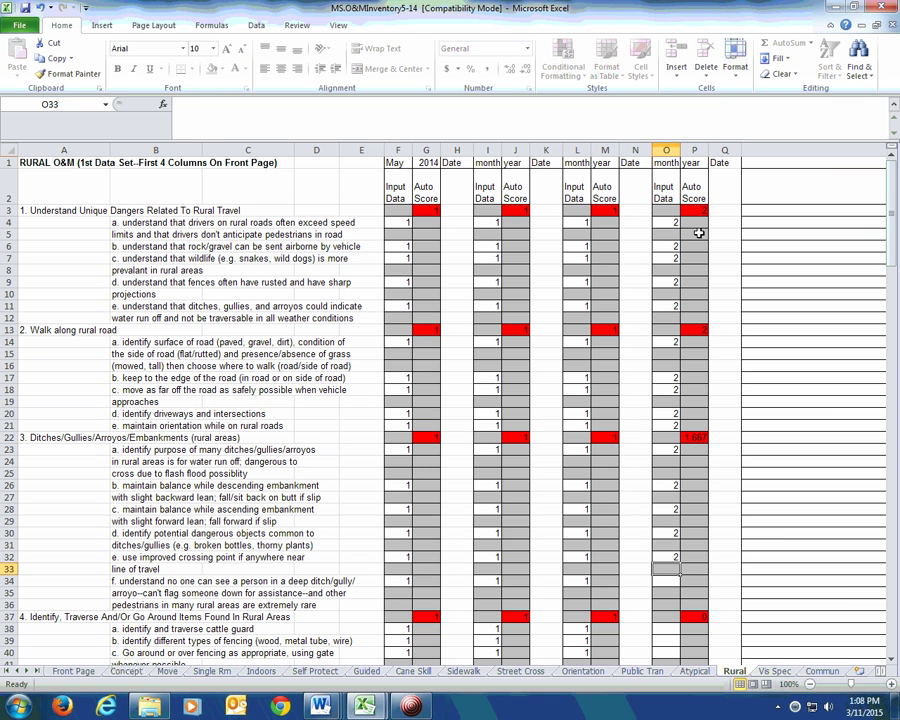
pyautogui.press('Return')
pyautogui.write('2')
pyautogui.press('Return')
# Step: Score the section 4 items a to e on objects found in rural areas as 2 in O38:O40, O42 and O43
pyautogui.press('Return')
pyautogui.press('Return')
pyautogui.press('Return')
pyautogui.write('2')
pyautogui.press('Return')
pyautogui.write('2')
pyautogui.press('Return')
pyautogui.write('2')
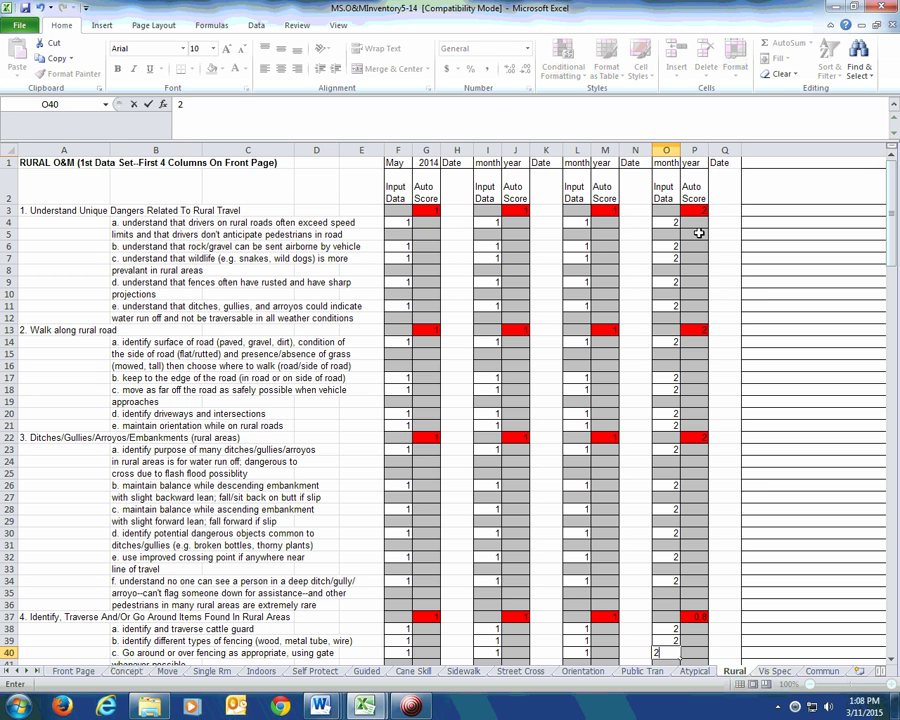
pyautogui.press('Return')
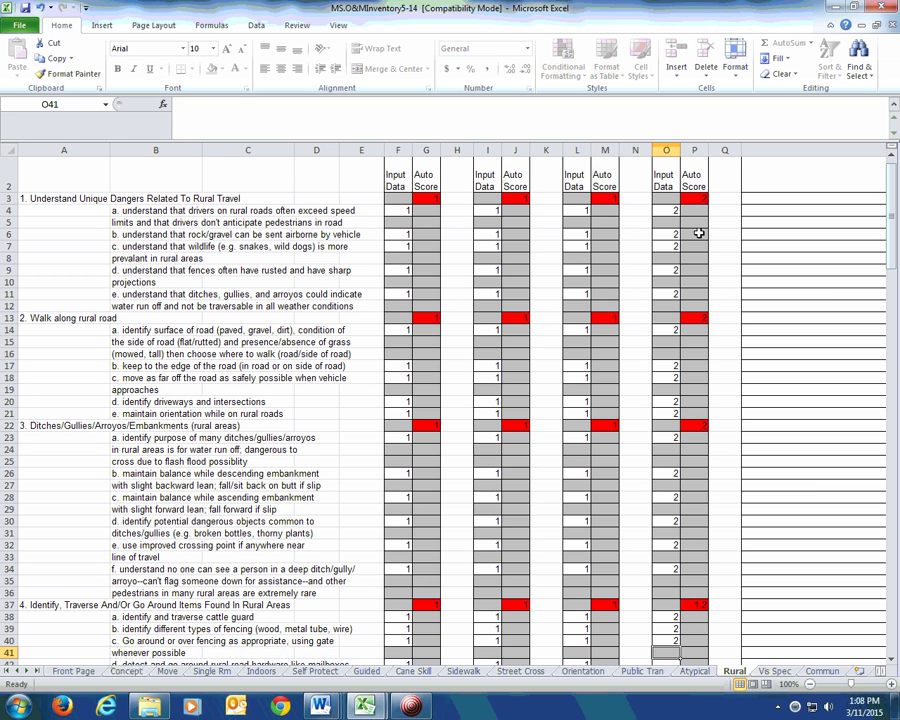
pyautogui.press('Return')
pyautogui.press('Return')
pyautogui.press('Up')
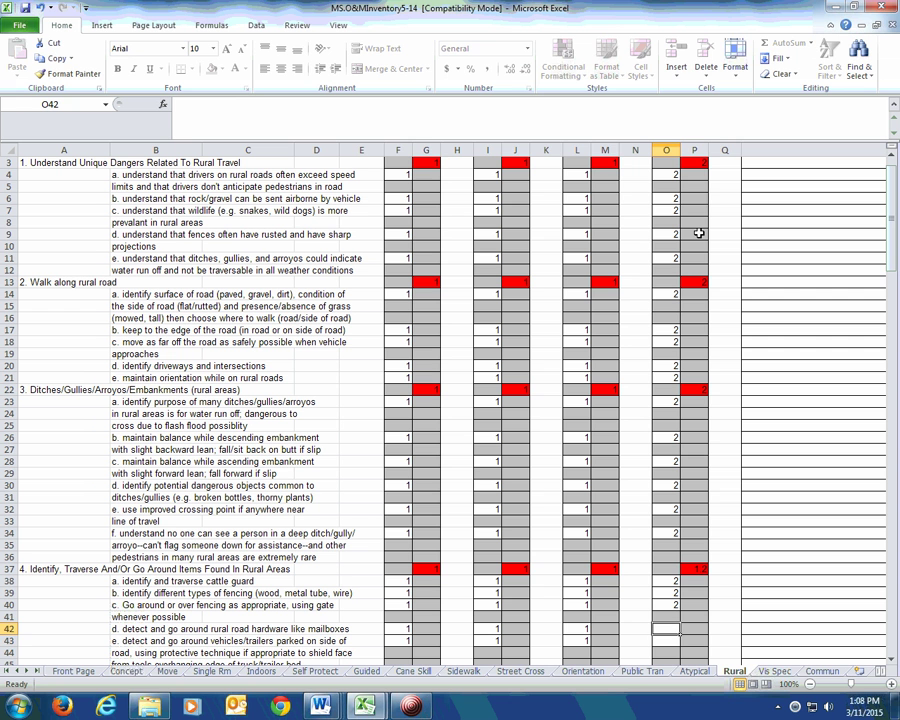
pyautogui.write('3')
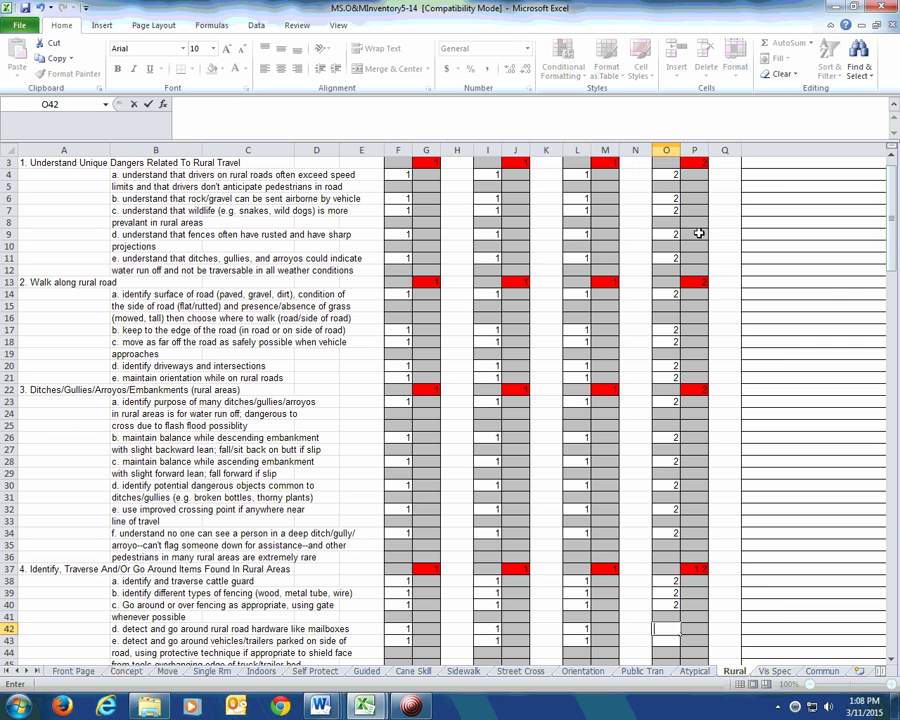
pyautogui.press('Down')
pyautogui.press('Down')
pyautogui.press('Down')
pyautogui.press('Down')
pyautogui.press('Down')
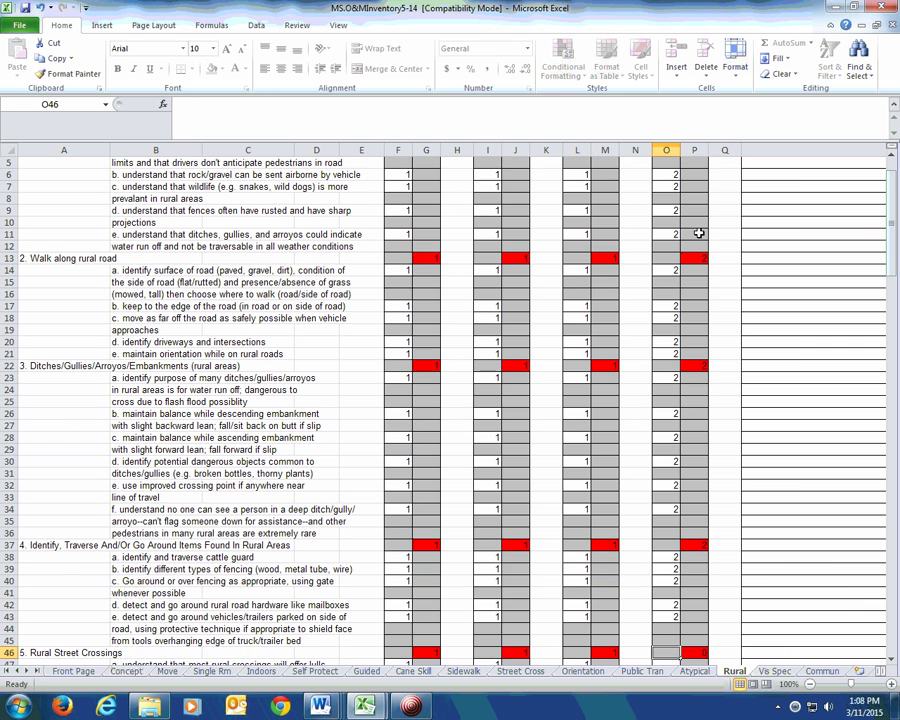
# Step: Score Rural Street Crossings items a to e as 2 in O47:O49, O51 and O52
pyautogui.press('Down')
pyautogui.press('Down')
pyautogui.press('Down')
pyautogui.press('Down')
pyautogui.press('Down')
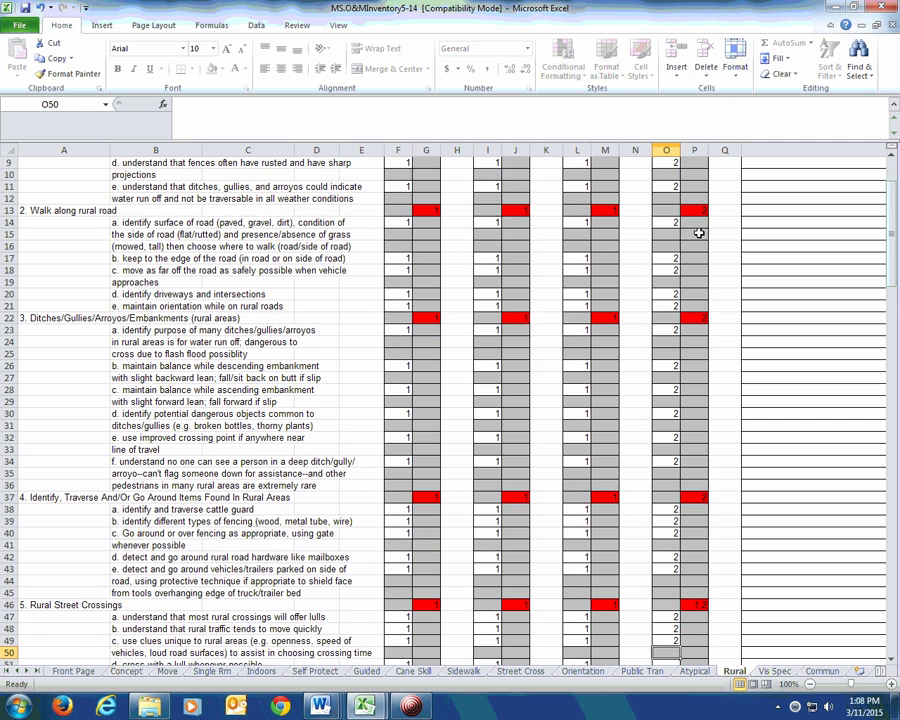
pyautogui.press('Down')
pyautogui.press('Down')
pyautogui.press('Down')
pyautogui.press('Down')
pyautogui.press('Down')
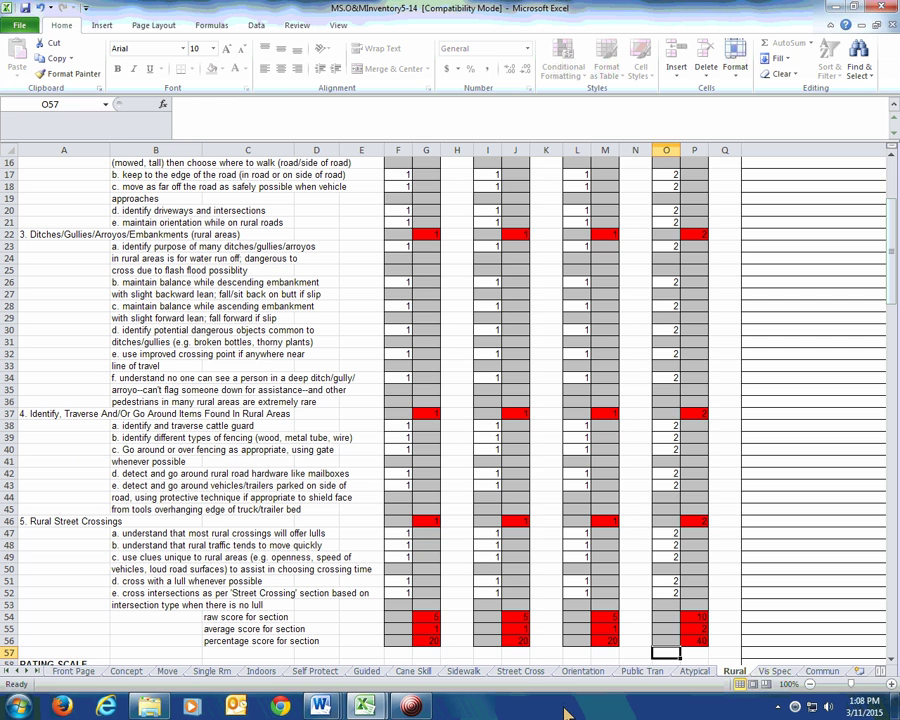
# Step: Review the 24-Mar and 7-Apr entries in the session notes workbook and return to the inventory workbook
pyautogui.moveTo(364, 704)
pyautogui.click(437, 642)
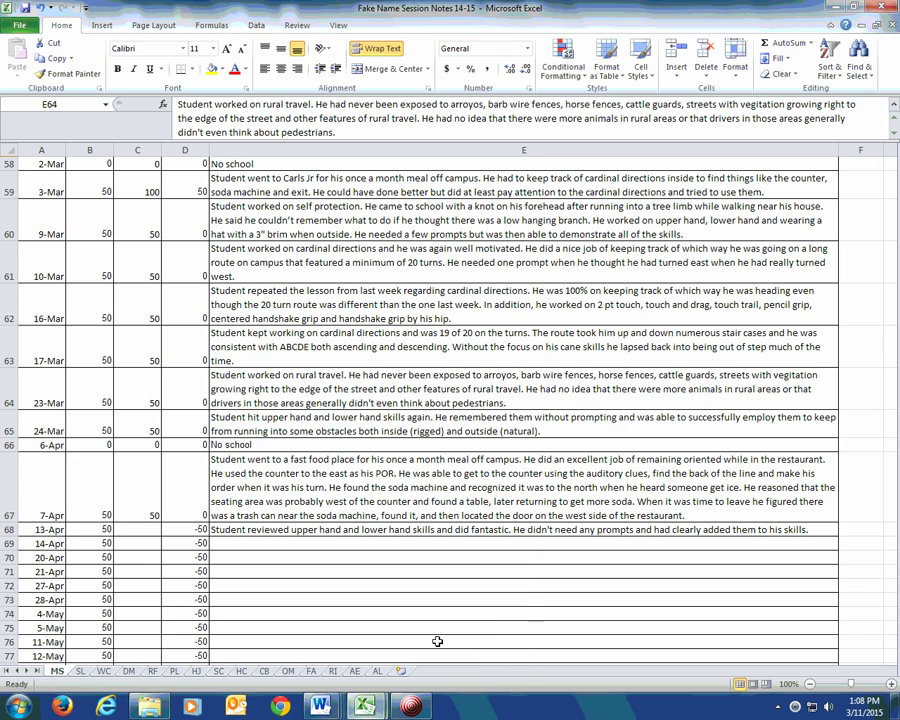
pyautogui.click(343, 426)
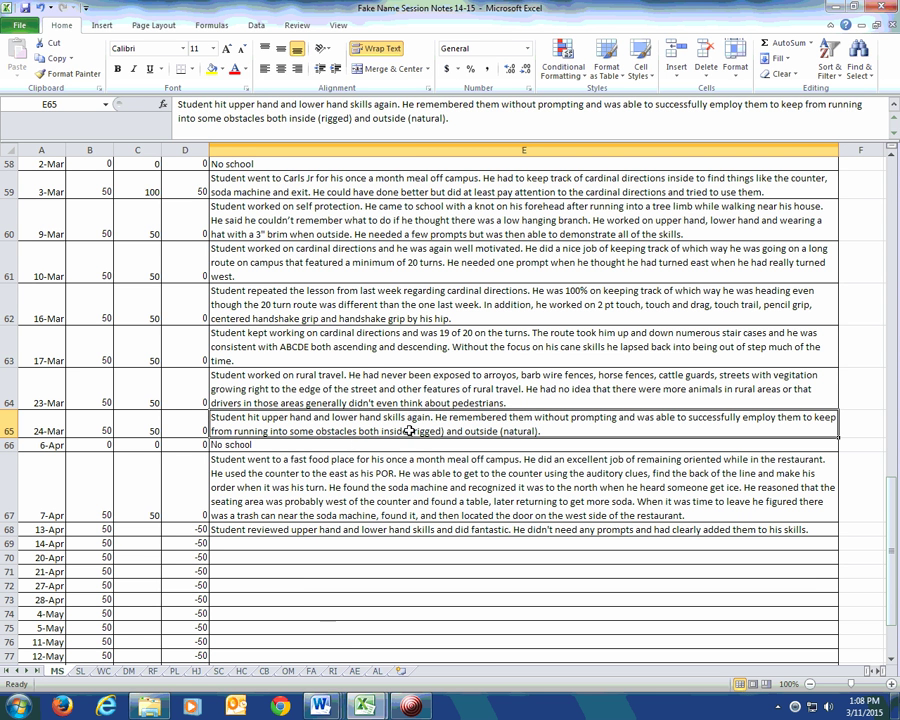
pyautogui.click(300, 485)
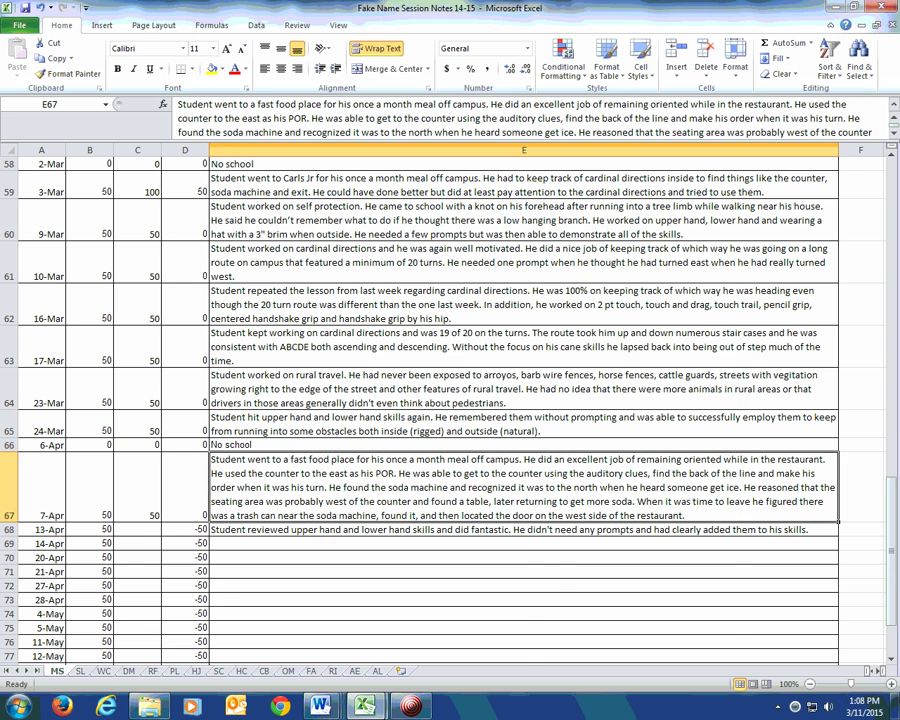
pyautogui.moveTo(365, 706)
pyautogui.click(300, 615)
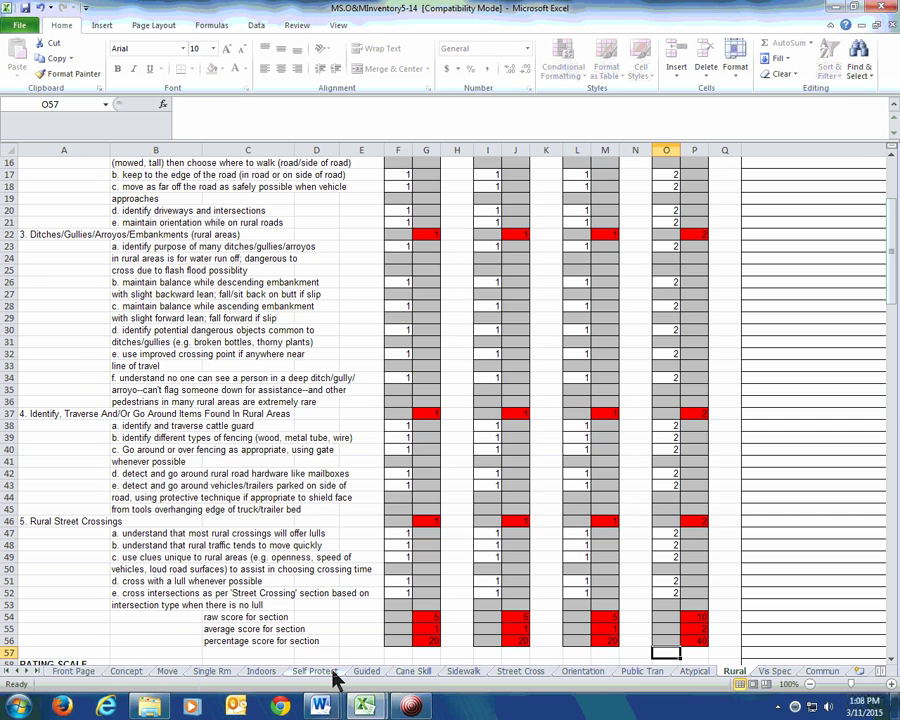
# Step: On the Self Protect sheet, set the Upper Hand Protective Technique scores for items a to e to 4 in O4:O8
pyautogui.click(333, 672)
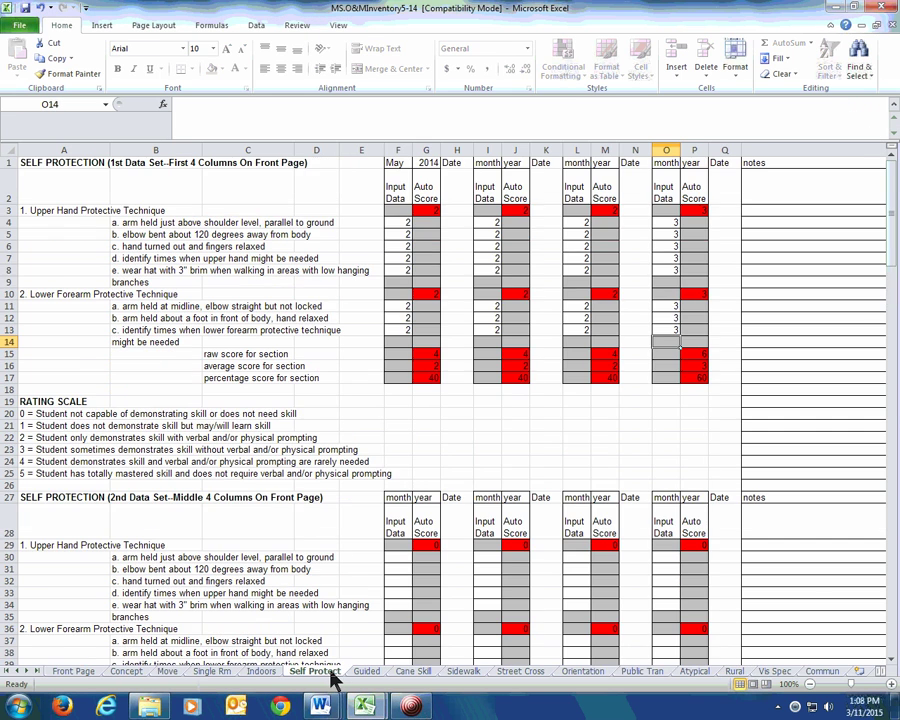
pyautogui.click(666, 222)
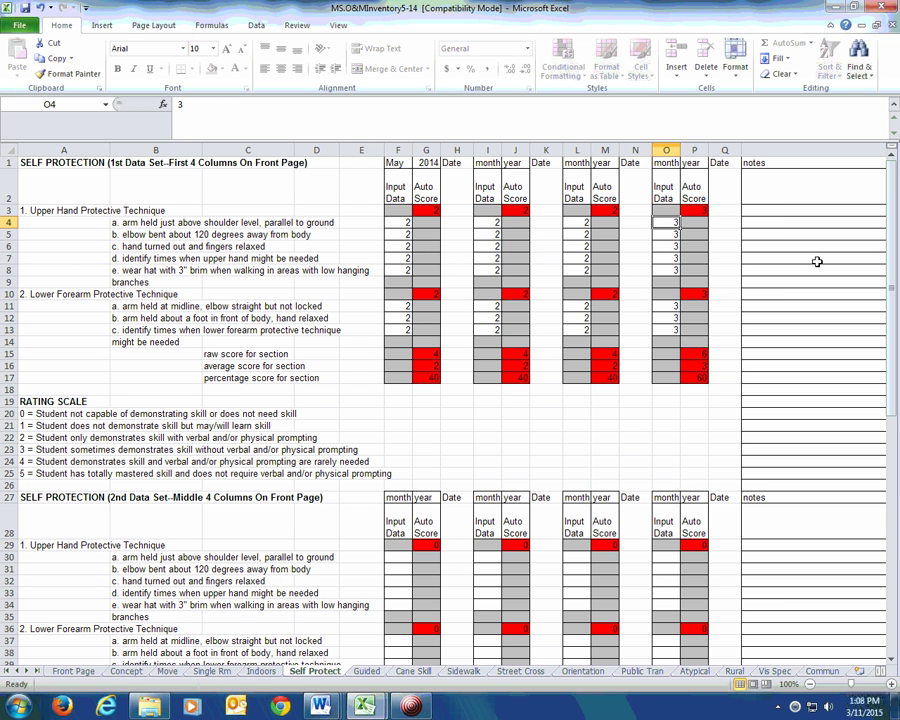
pyautogui.write('4 4 4 4 4')
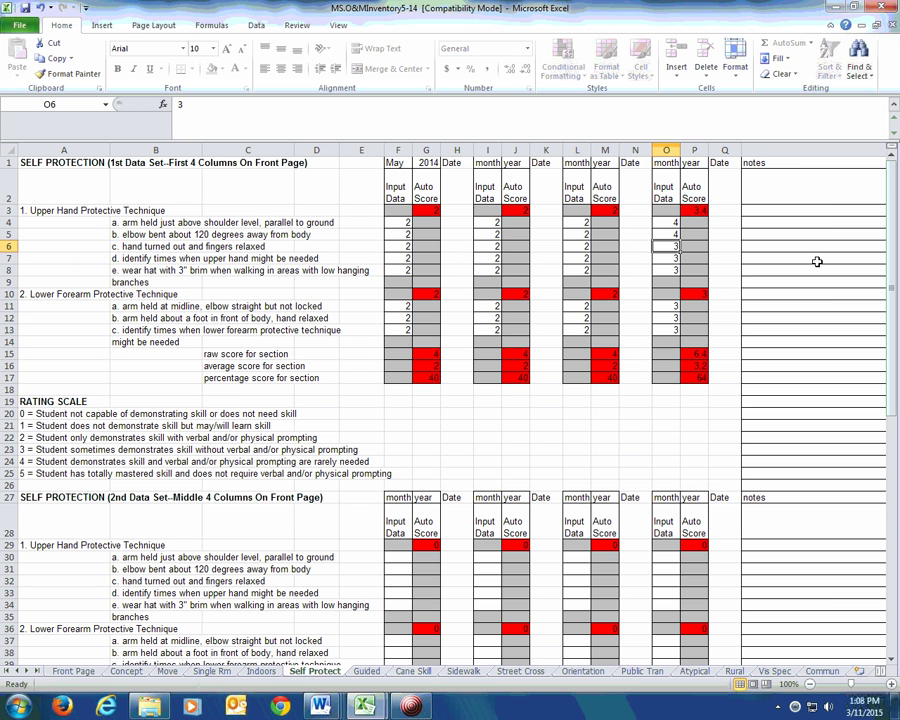
pyautogui.press('Return')
# Step: Set the Lower Forearm Protective Technique scores for items a to c to 4 in O11:O13
pyautogui.press('Return')
pyautogui.write('4')
pyautogui.press('Return')
pyautogui.write('4')
pyautogui.press('Return')
pyautogui.write('4')
pyautogui.press('Return')
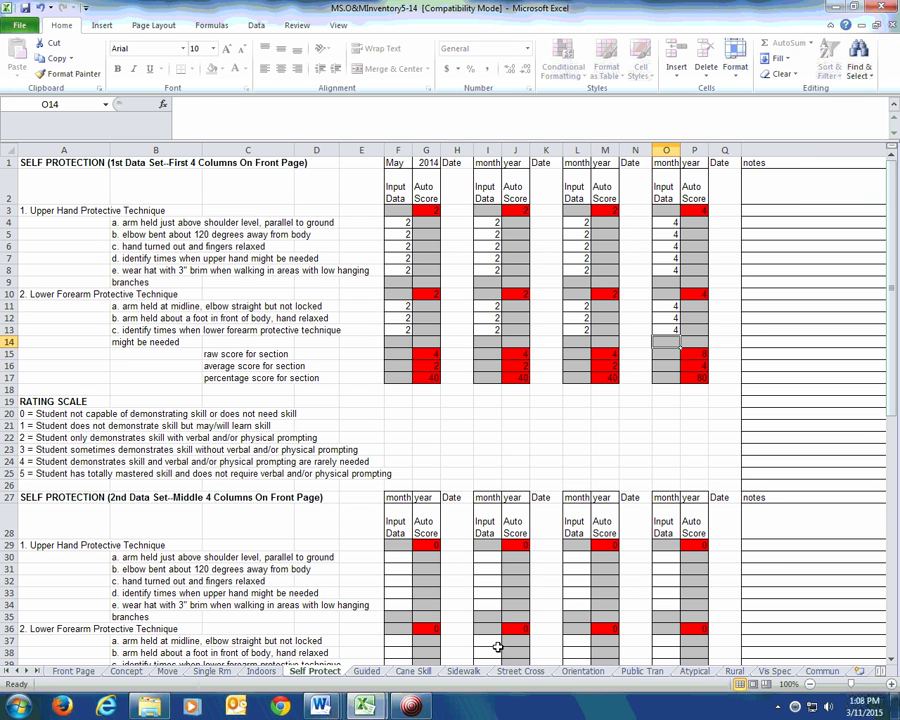
# Step: Check the 13-Apr skills review and 7-Apr restaurant entries in the session notes, and return to the inventory workbook
pyautogui.moveTo(366, 706)
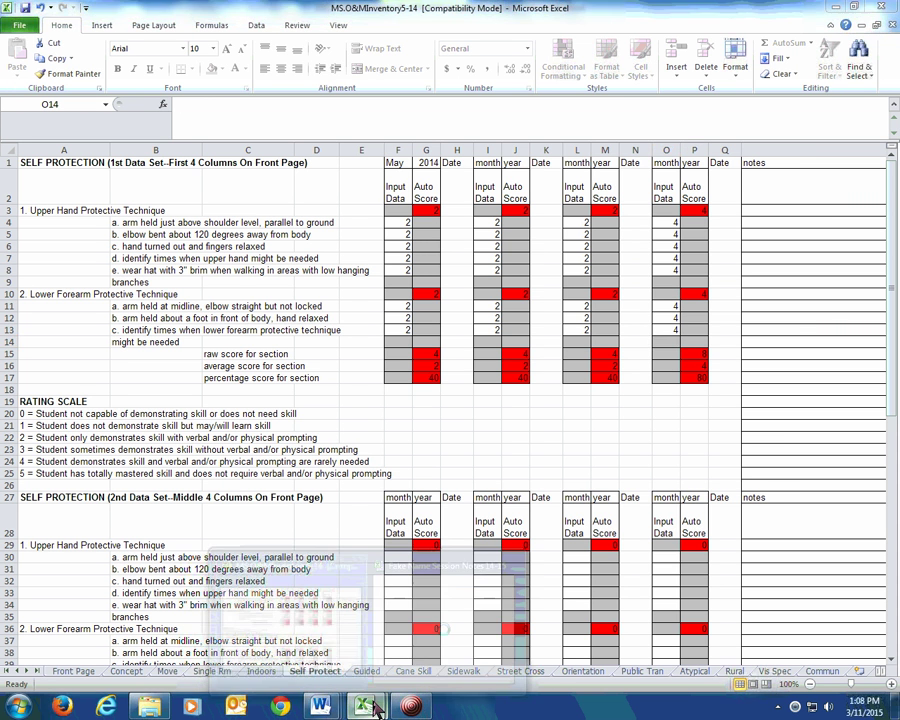
pyautogui.click(428, 638)
pyautogui.click(337, 530)
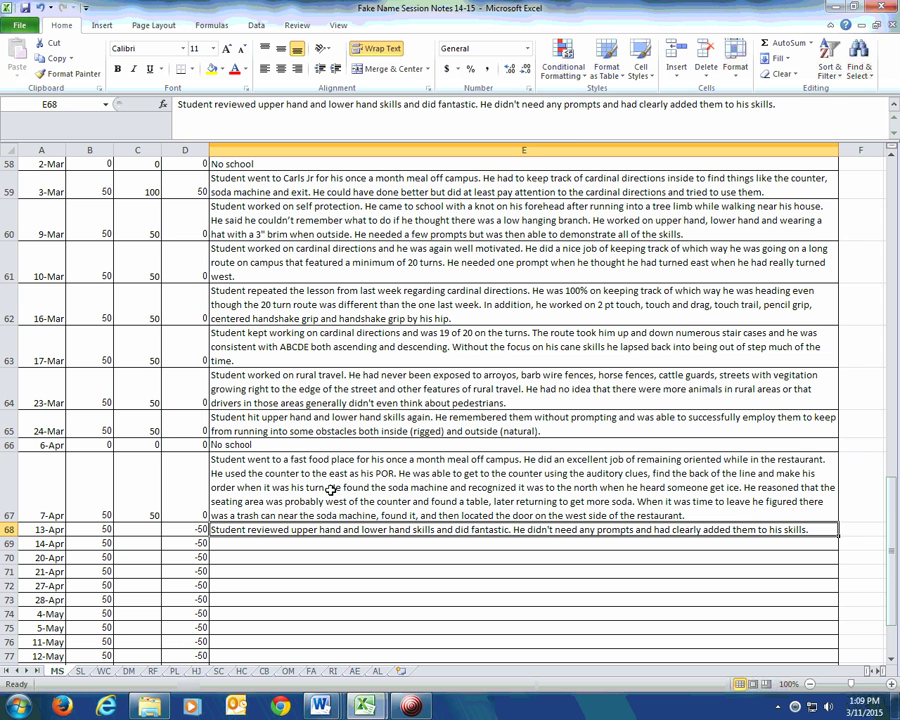
pyautogui.click(330, 489)
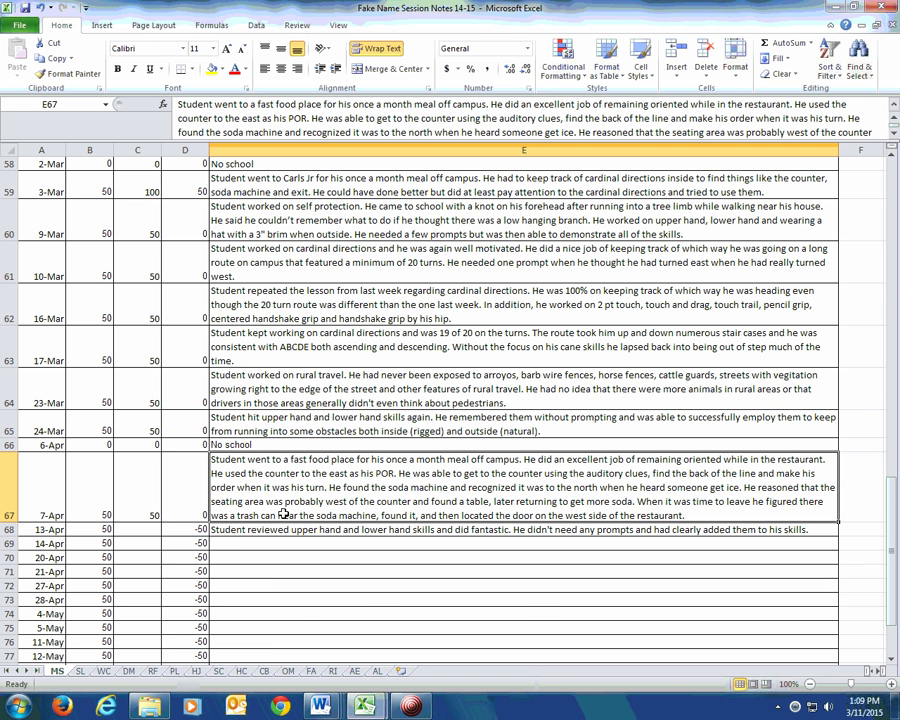
pyautogui.moveTo(367, 708)
pyautogui.click(280, 655)
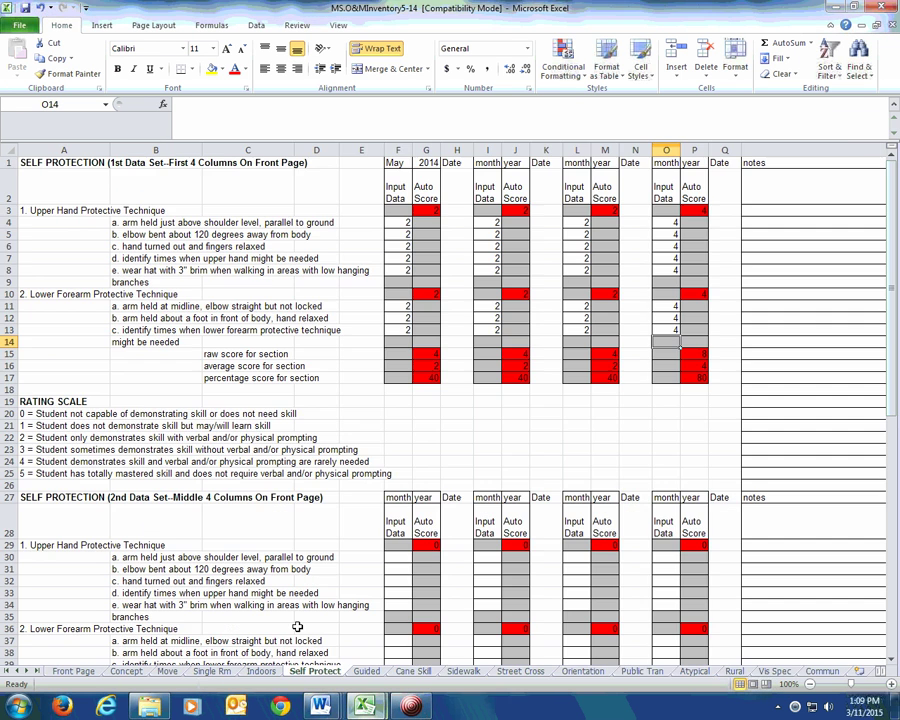
# Step: On the Community sheet, copy the second data column's Comparison Shopping From Home scores into the third data column starting at L4
pyautogui.click(817, 672)
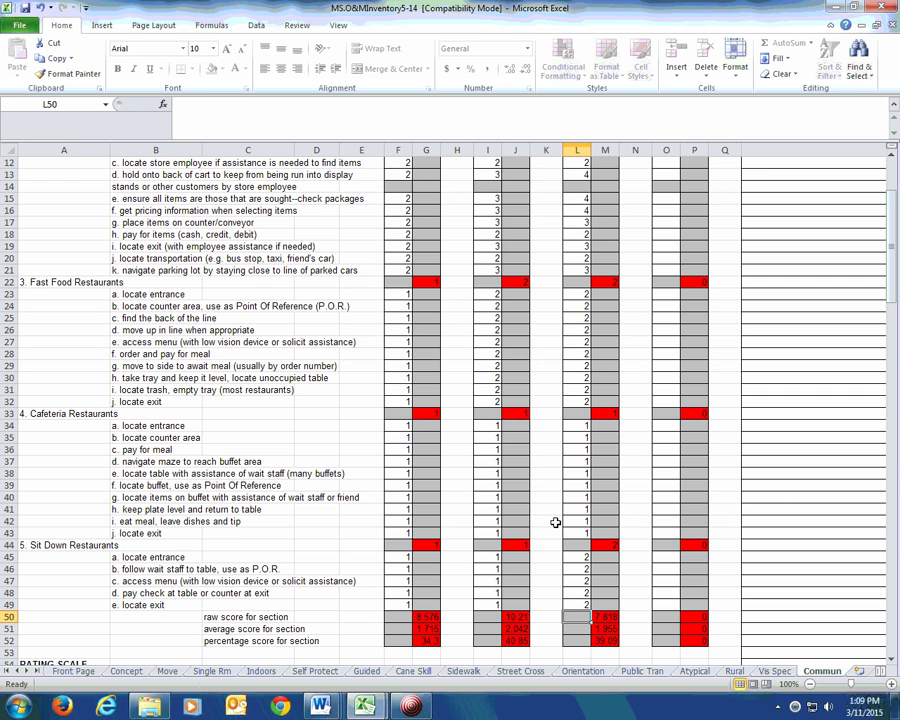
pyautogui.scroll(4, 566, 500)
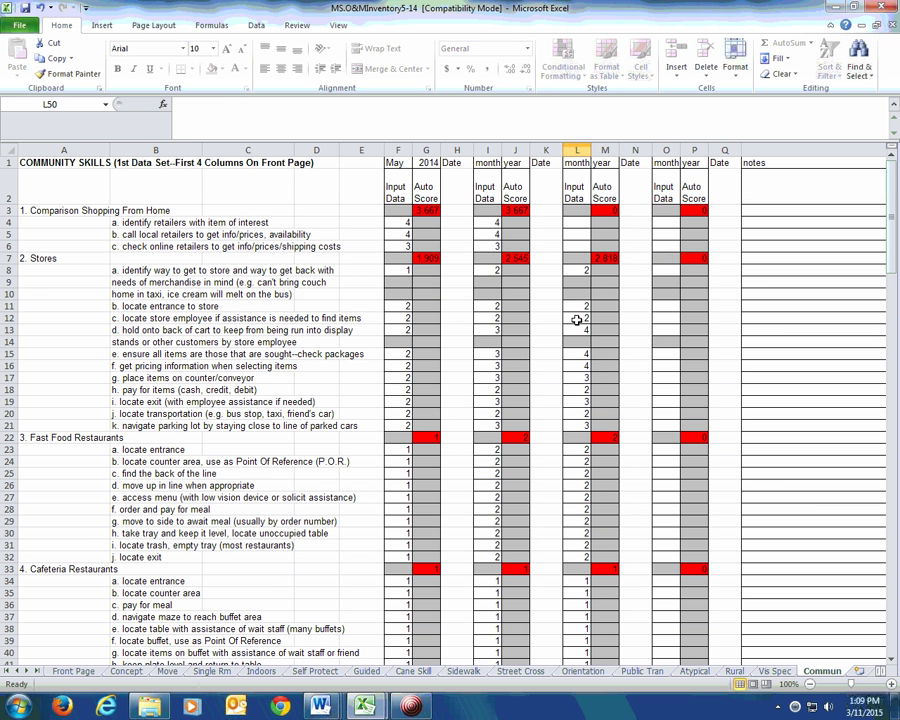
pyautogui.moveTo(486, 220); pyautogui.dragTo(498, 258)
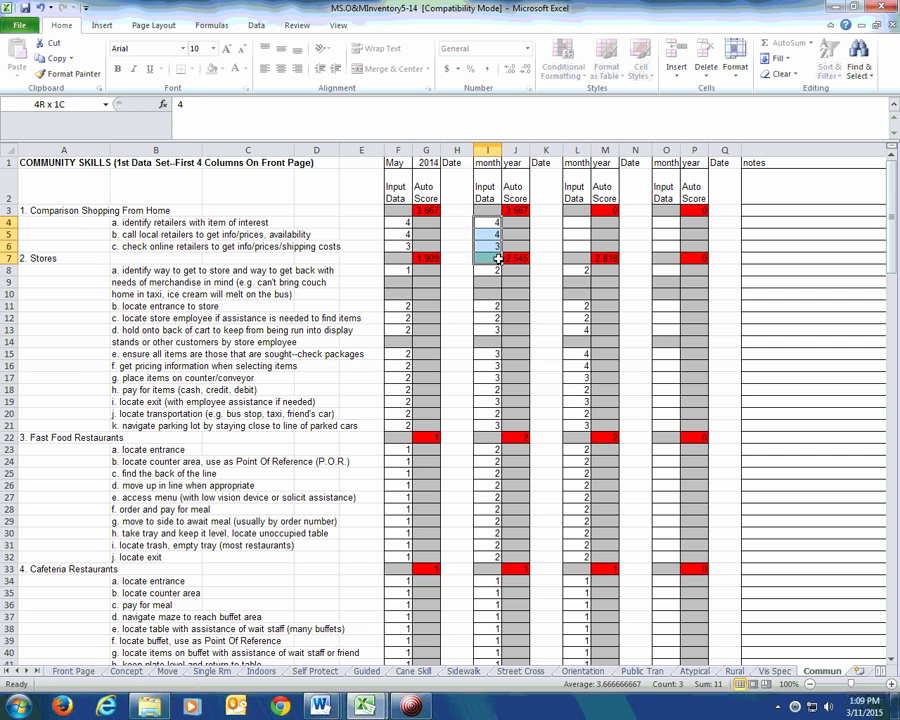
pyautogui.hotkey('ctrl', 'c')
pyautogui.press('Right')
pyautogui.press('Right')
pyautogui.press('Right')
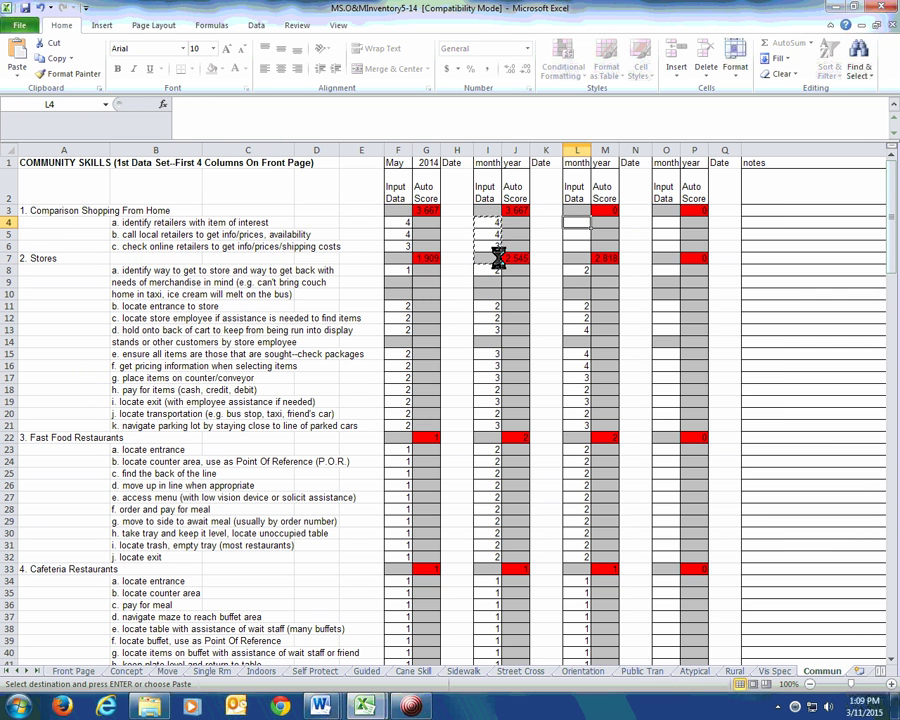
pyautogui.hotkey('ctrl', 'v')
# Step: Go through the third data column's Stores and Fast Food Restaurants scores down to the locate exit item in L32
pyautogui.press('Down')
pyautogui.press('Left')
pyautogui.press('Down')
pyautogui.press('Down')
pyautogui.press('Down')
pyautogui.press('Down')
pyautogui.press('Down')
pyautogui.press('Down')
pyautogui.press('Down')
pyautogui.press('Down')
pyautogui.press('Down')
pyautogui.press('Down')
pyautogui.press('Down')
pyautogui.press('Down')
pyautogui.press('Down')
pyautogui.press('Down')
pyautogui.press('Down')
pyautogui.press('Down')
pyautogui.press('Down')
pyautogui.press('Down')
pyautogui.press('Down')
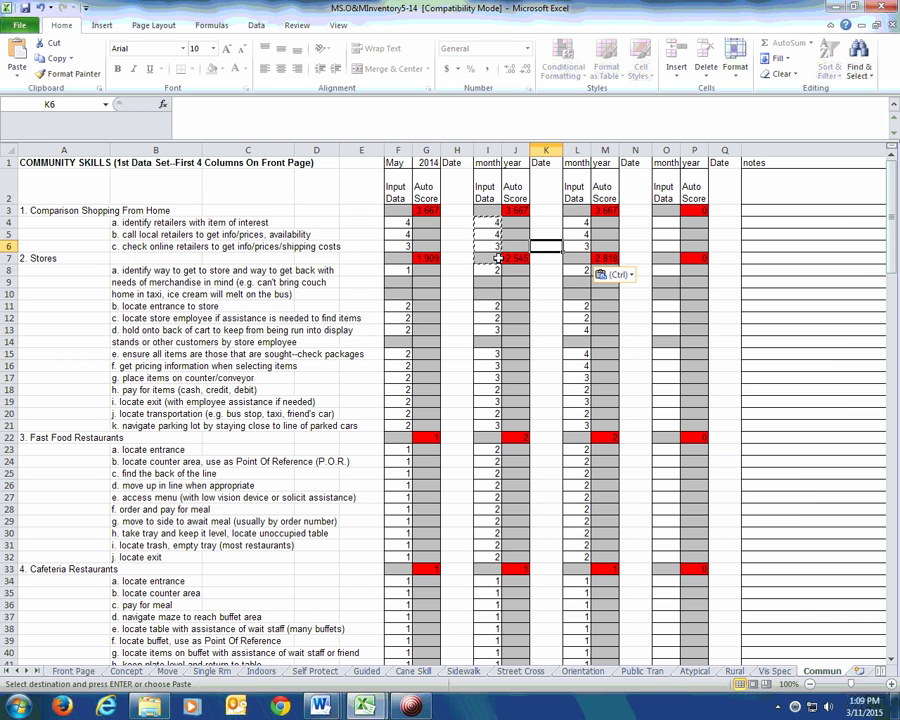
pyautogui.press('Right')
pyautogui.press('Right')
pyautogui.press('Left')
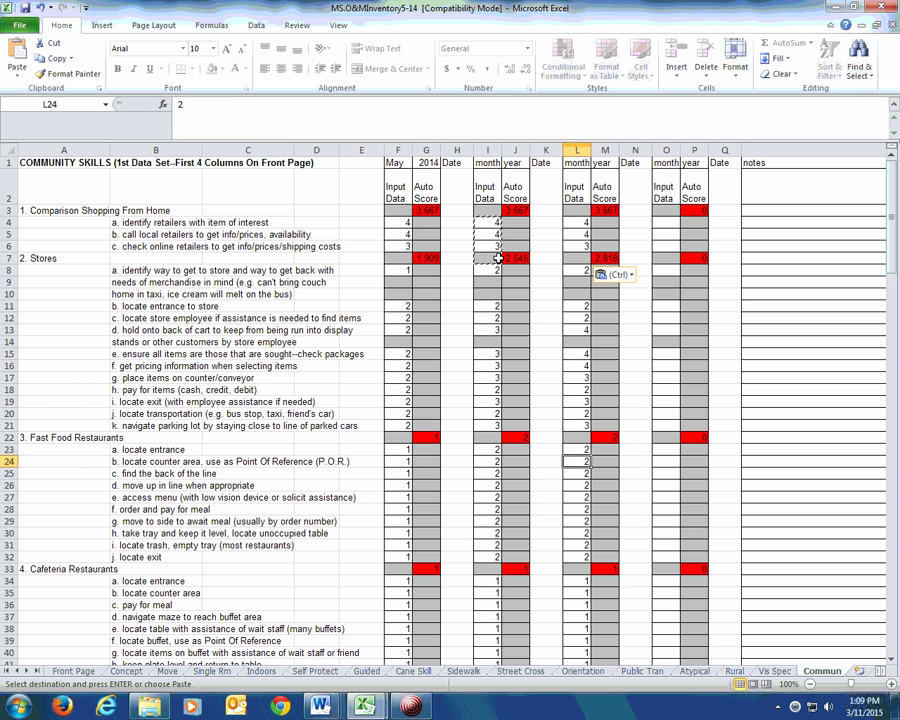
pyautogui.press('Down')
pyautogui.press('Down')
pyautogui.press('Down')
pyautogui.press('Down')
pyautogui.press('Down')
pyautogui.press('Down')
pyautogui.press('Down')
pyautogui.press('Down')
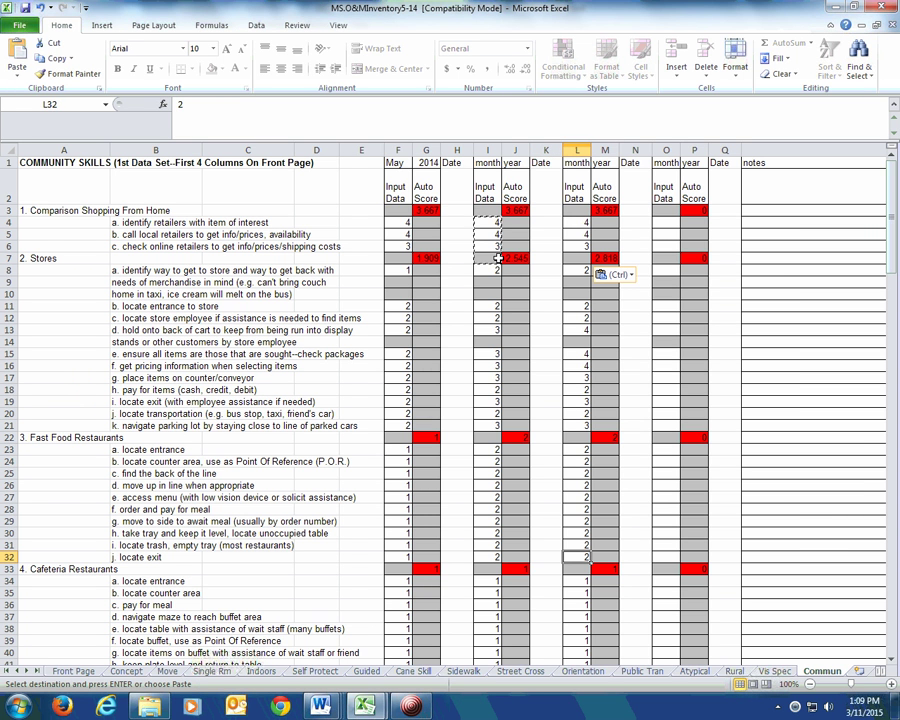
# Step: Set the Fast Food Restaurants scores for items a to j to 4 in O23:O32 and check the section's auto score formula
pyautogui.click(671, 452)
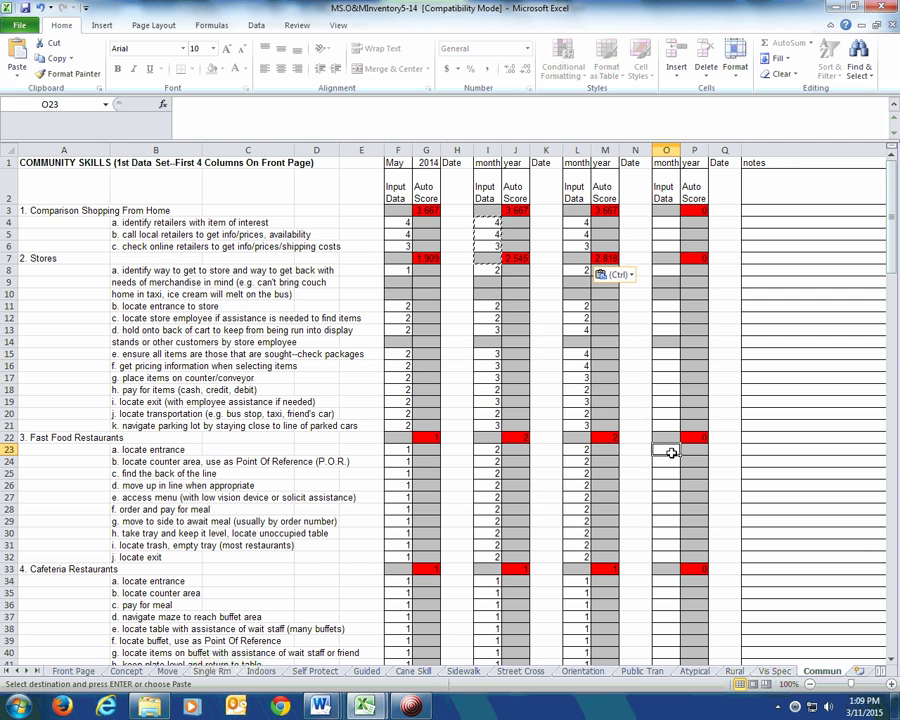
pyautogui.write('2')
pyautogui.press('Return')
pyautogui.write('2')
pyautogui.press('Return')
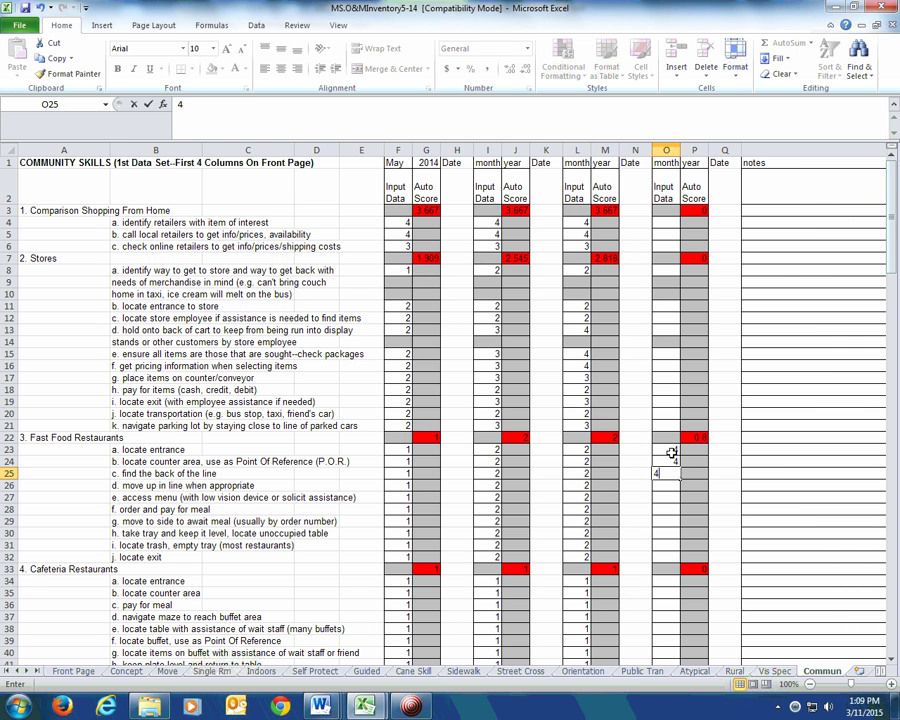
pyautogui.write('4')
pyautogui.press('Return')
pyautogui.write('4')
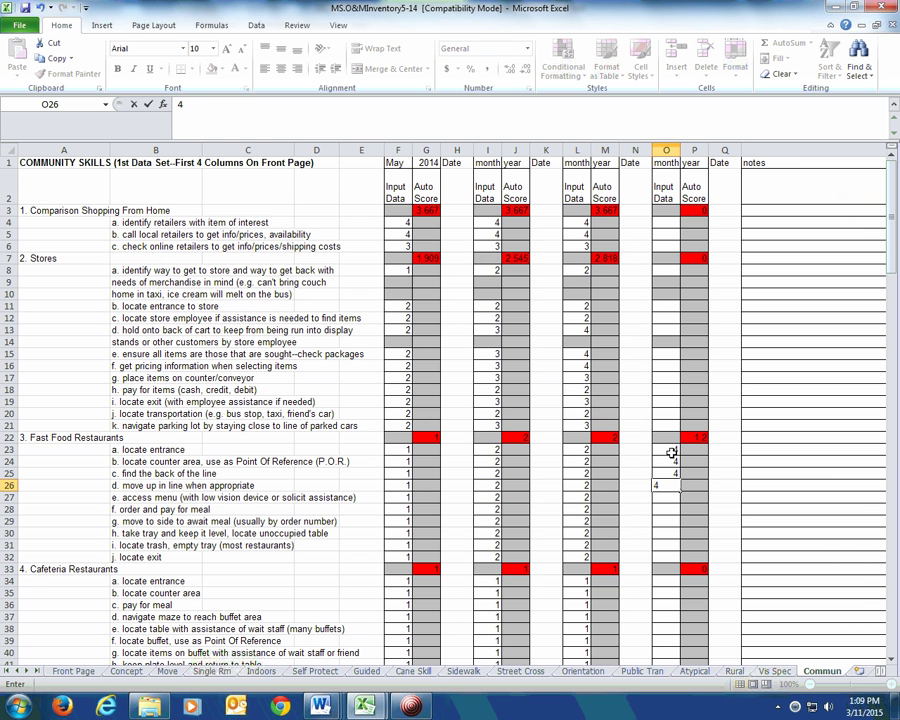
pyautogui.press('Return')
pyautogui.write('4')
pyautogui.press('Return')
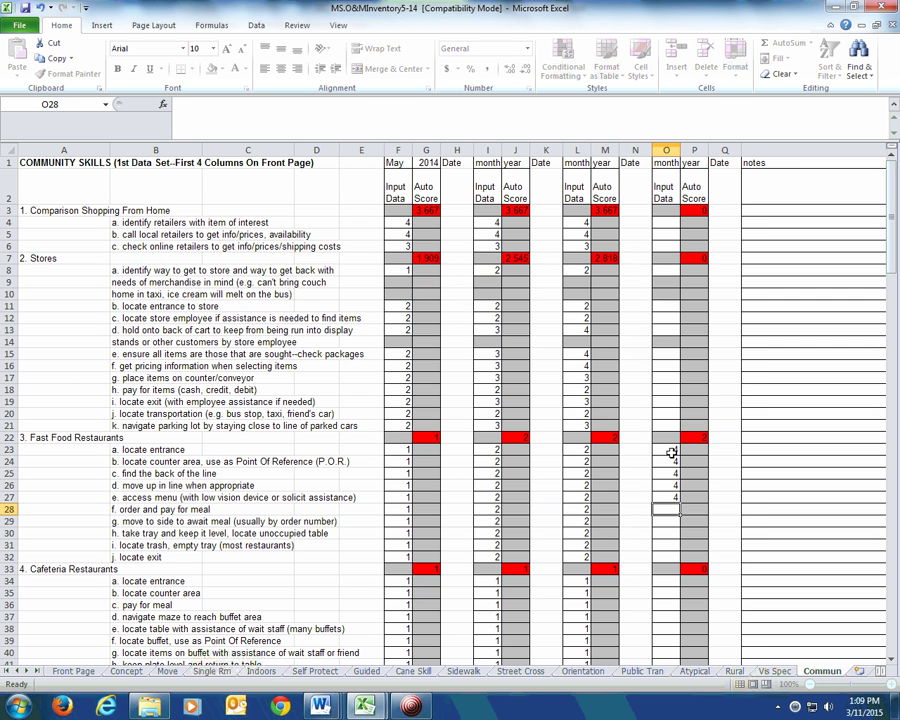
pyautogui.write('4')
pyautogui.press('Return')
pyautogui.write('4')
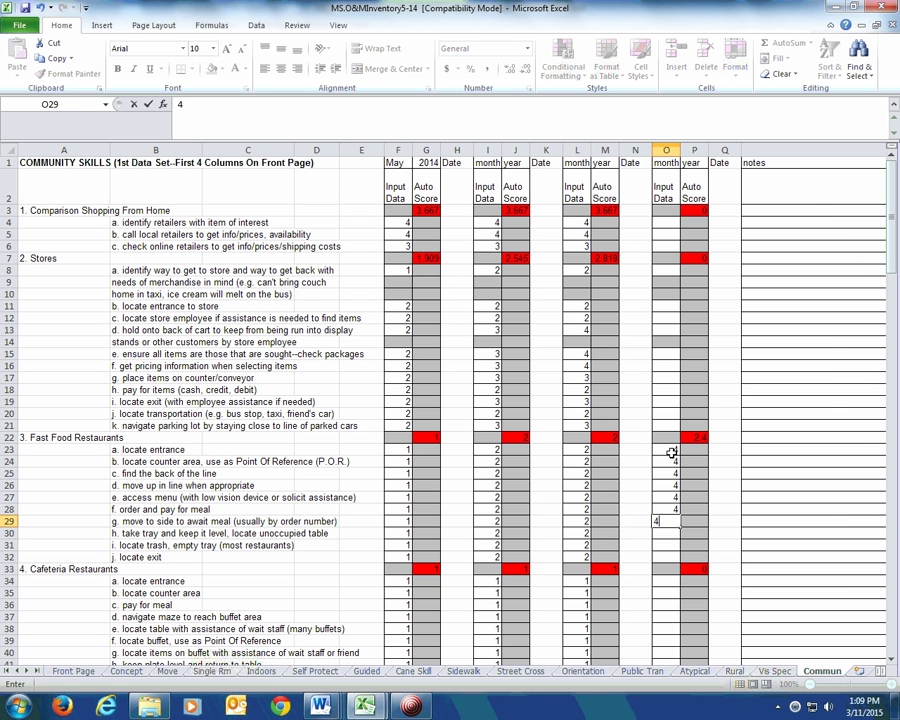
pyautogui.press('Return')
pyautogui.write('4')
pyautogui.press('Return')
pyautogui.write('4')
pyautogui.press('Return')
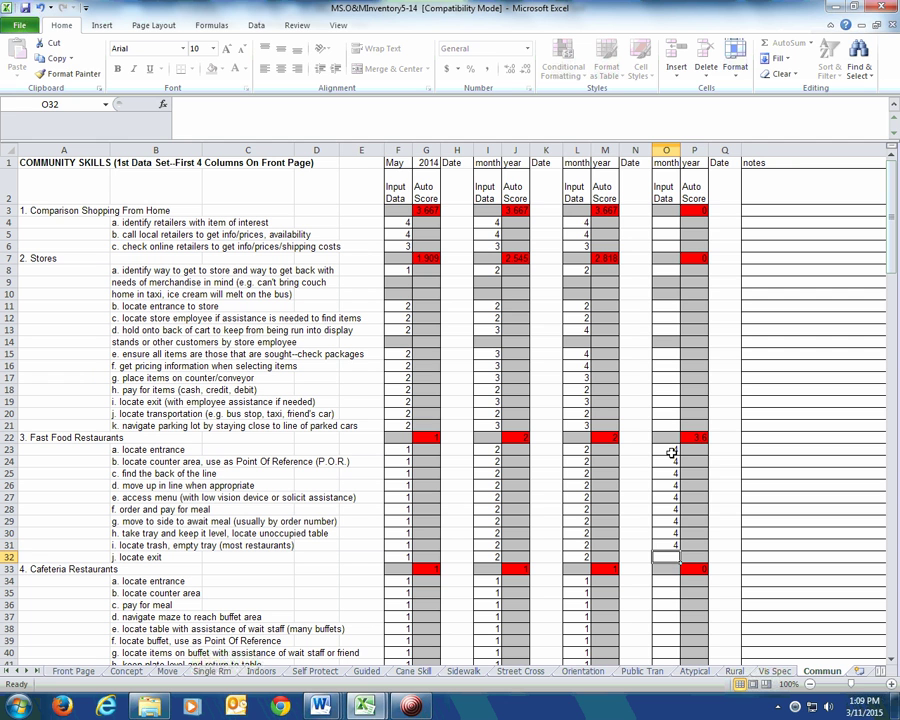
pyautogui.write('4')
pyautogui.press('Return')
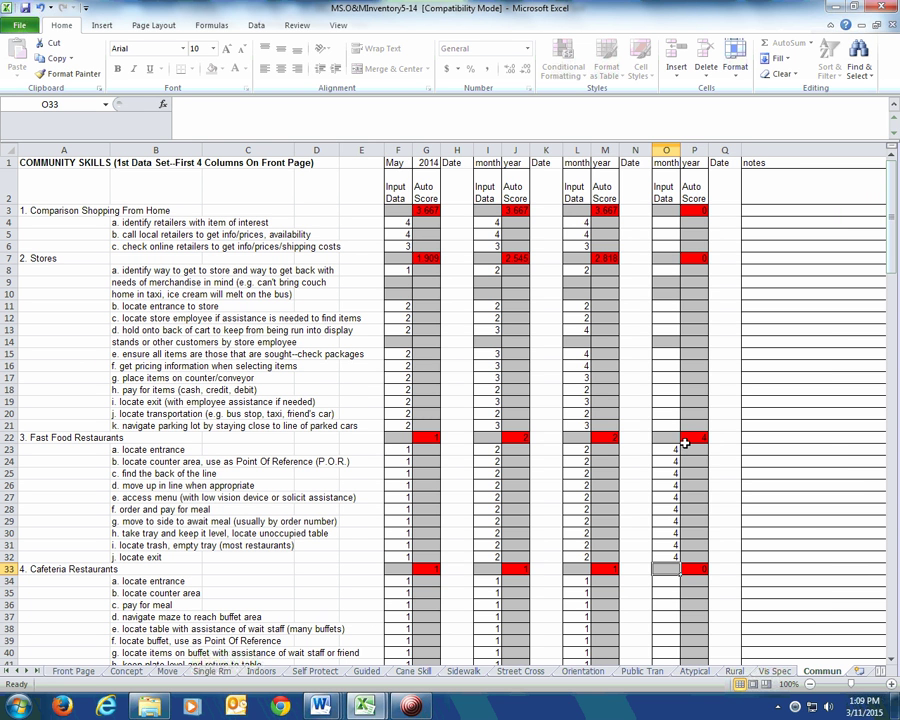
pyautogui.click(688, 439)
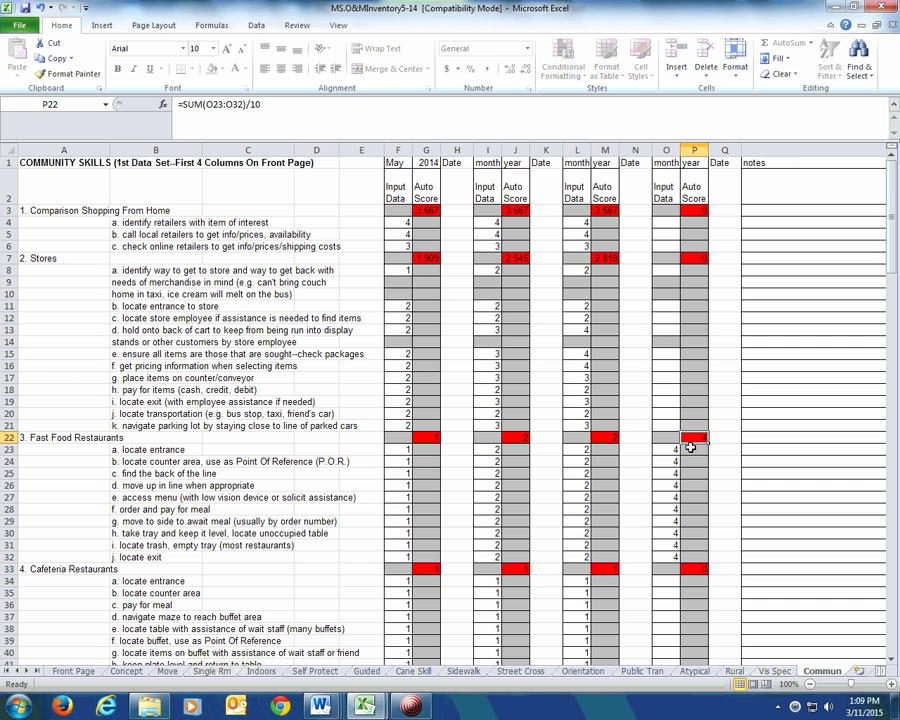
pyautogui.click(674, 485)
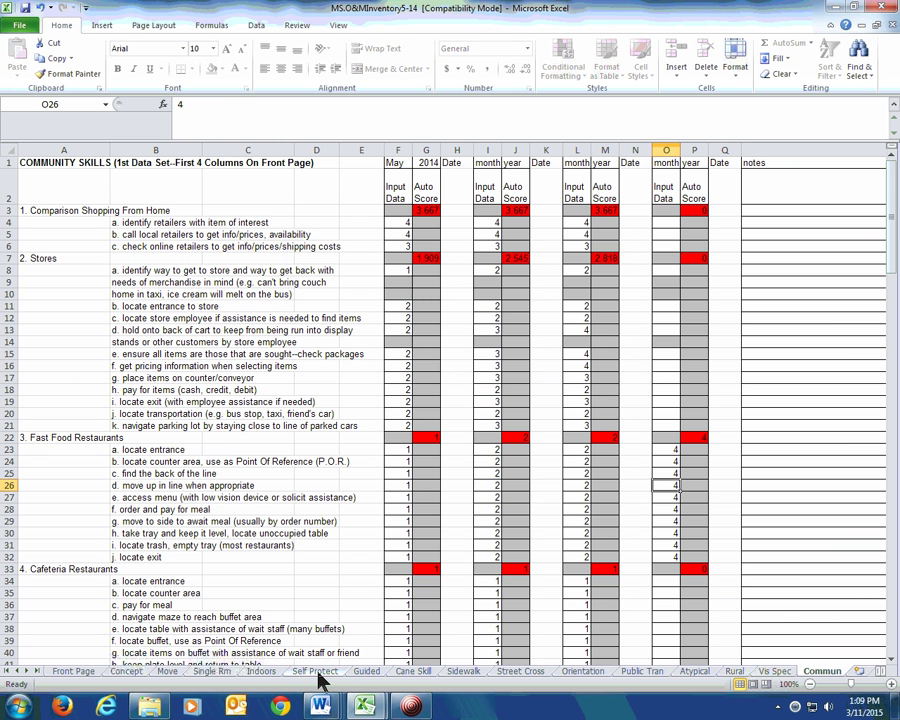
# Step: Check the 13-Apr skills review entry and the rows below it in the session notes, and return to the inventory workbook
pyautogui.moveTo(365, 706)
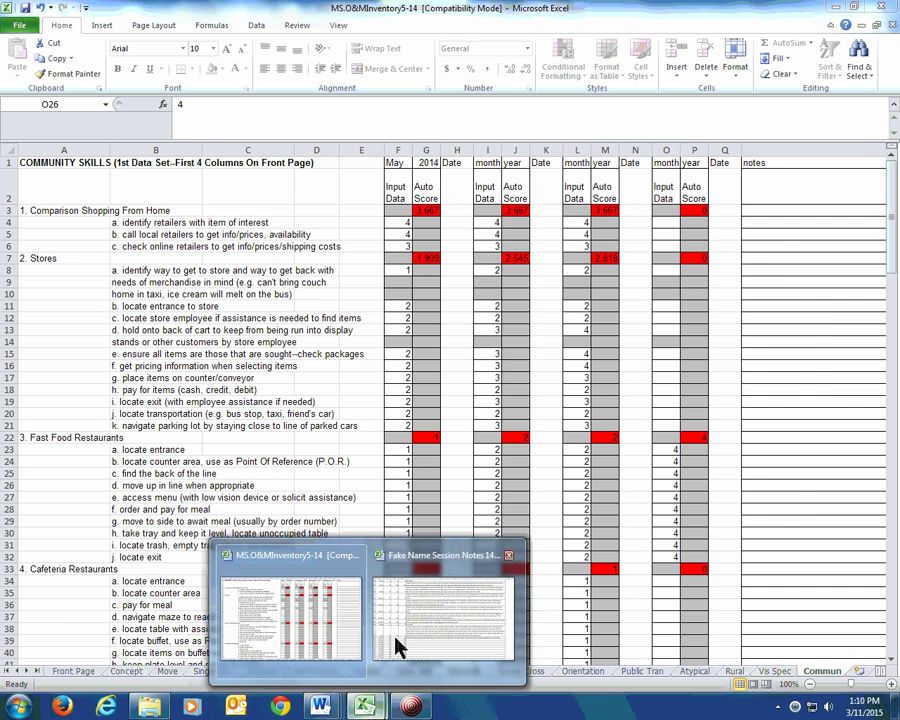
pyautogui.click(398, 647)
pyautogui.click(341, 529)
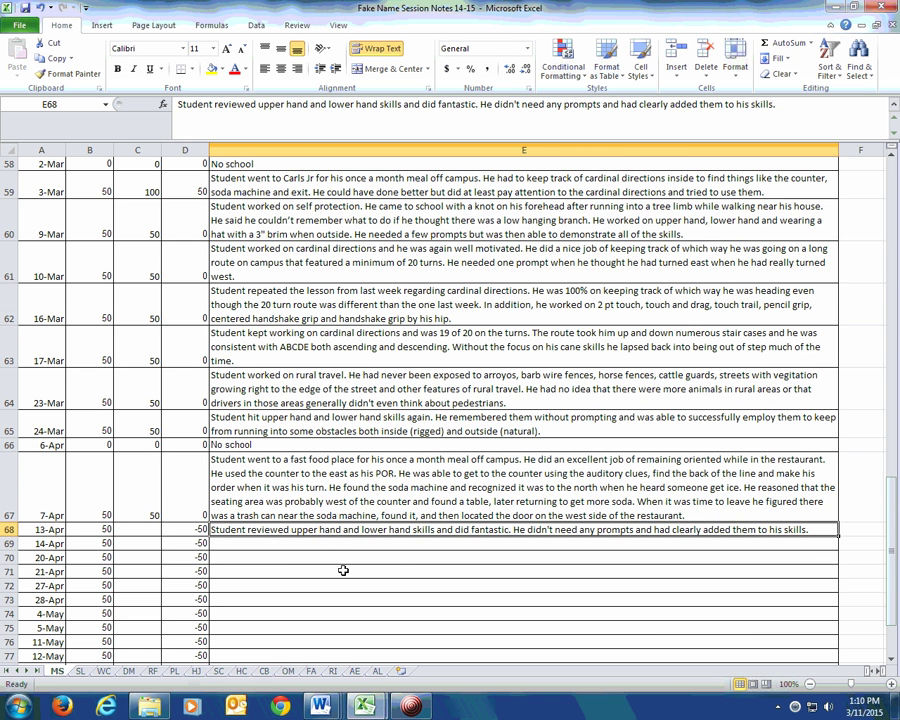
pyautogui.scroll(-2, 323, 569)
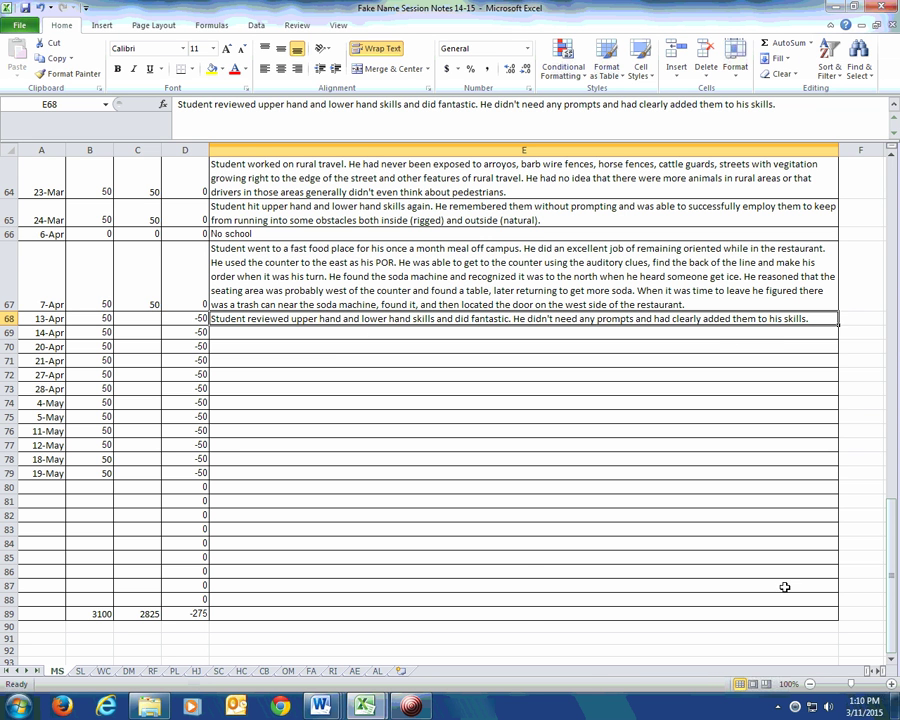
pyautogui.moveTo(365, 705)
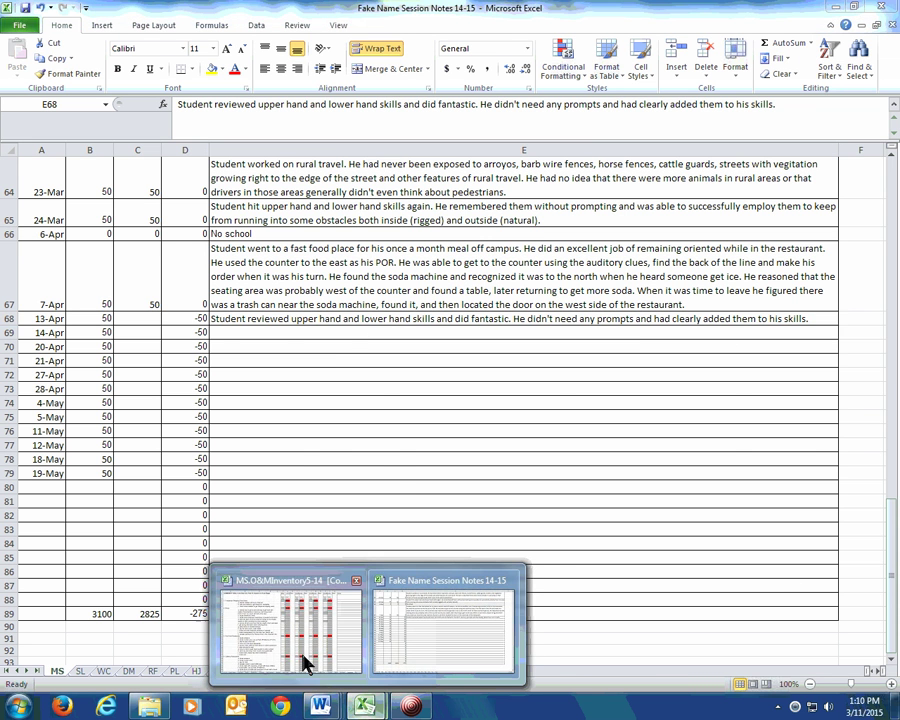
pyautogui.click(292, 655)
# Step: On the Self Protect sheet, set the Upper Hand scores in O4:O8 and the Lower Forearm scores in O11:O13 to 5
pyautogui.click(315, 671)
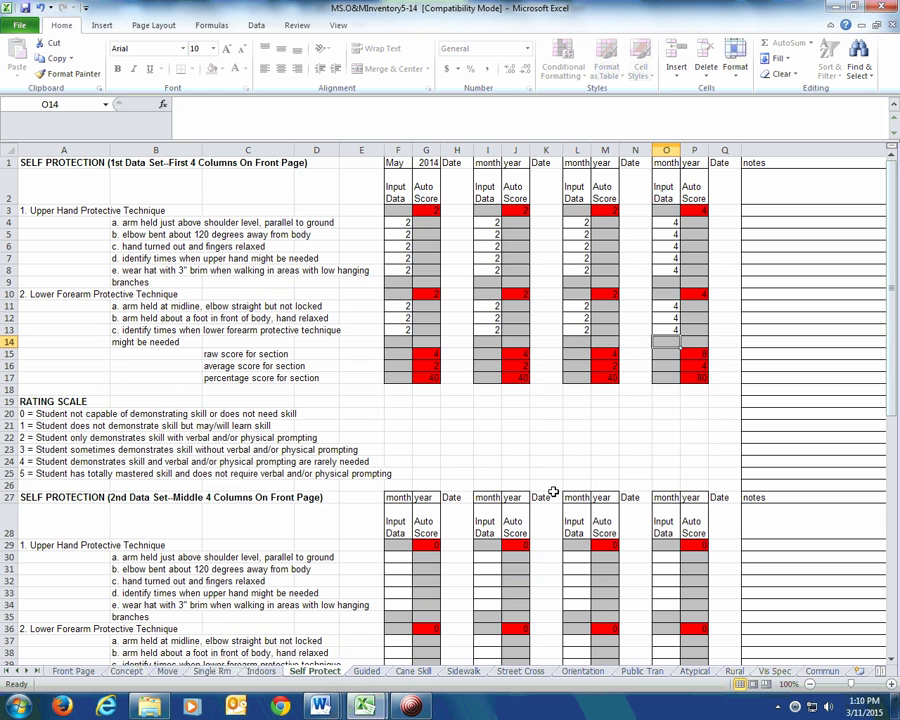
pyautogui.click(679, 223)
pyautogui.write('5 5 5 5 5')
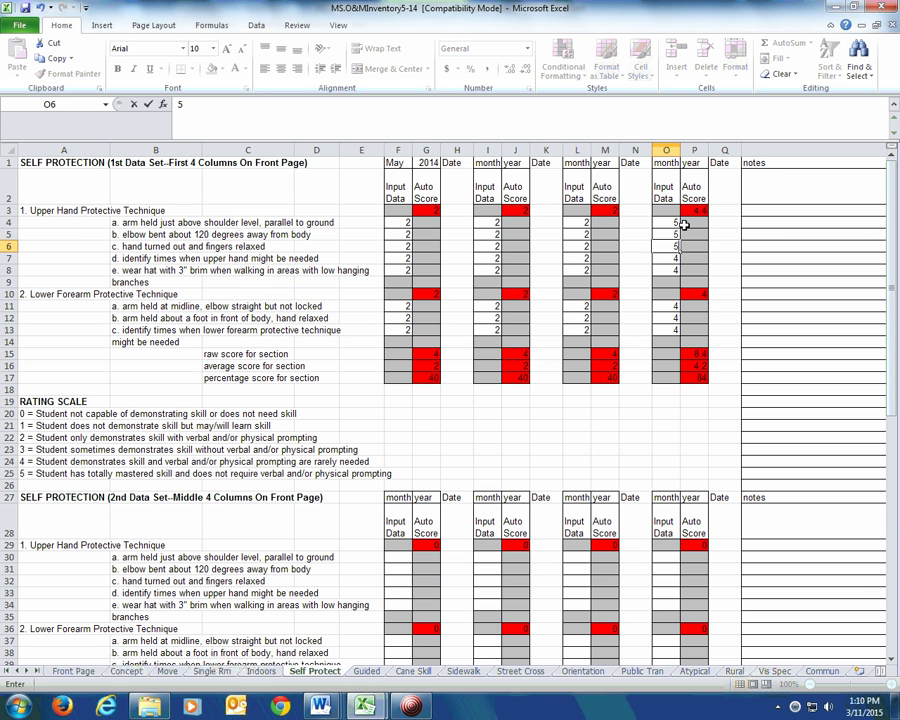
pyautogui.press('Return')
pyautogui.press('Return')
pyautogui.write('5 5 5')
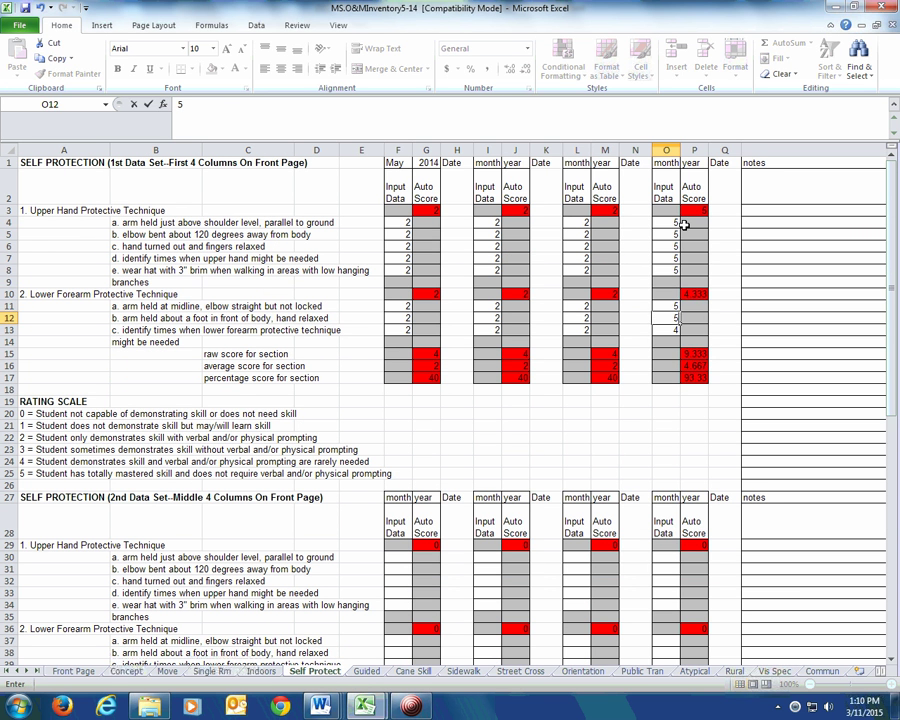
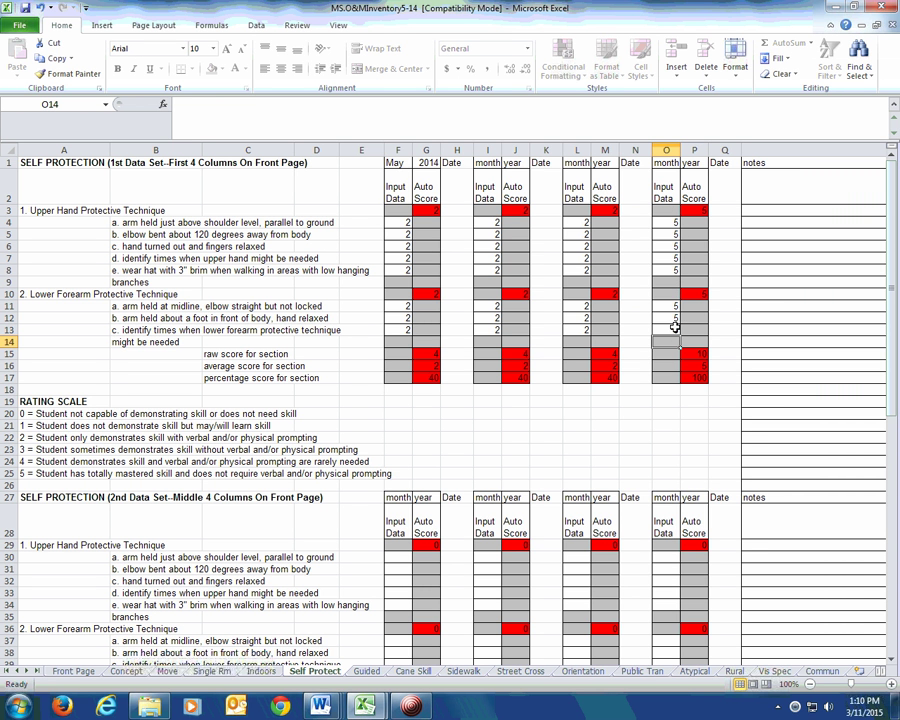
# Step: On the Concept sheet, copy the third data column's scores in L3:L42 to the fourth data column at O3 and look over the copied scores
pyautogui.click(130, 670)
pyautogui.scroll(1, 398, 397)
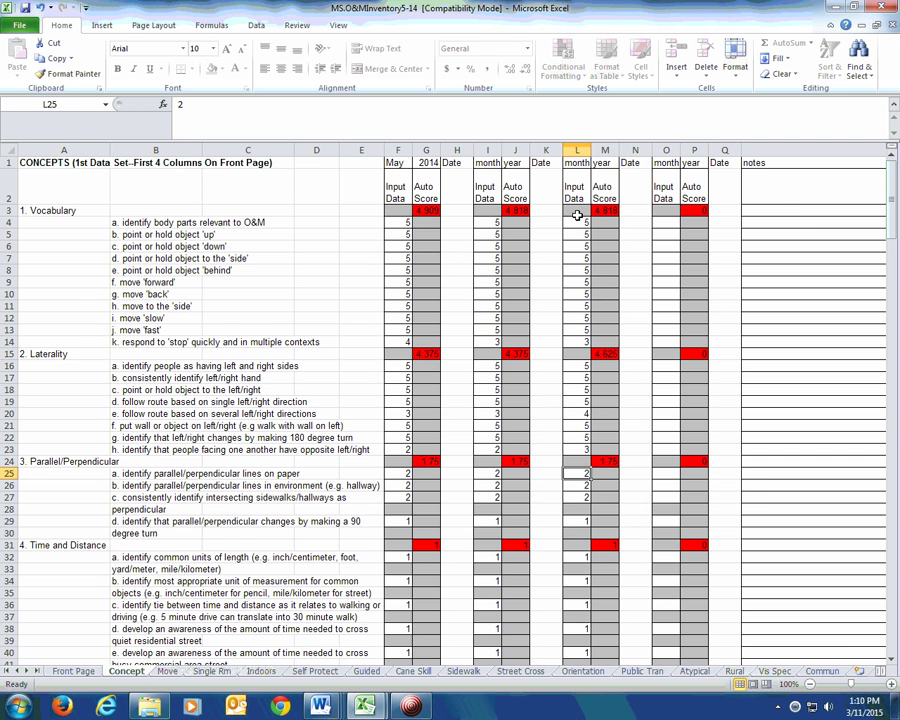
pyautogui.moveTo(577, 215); pyautogui.dragTo(572, 580)
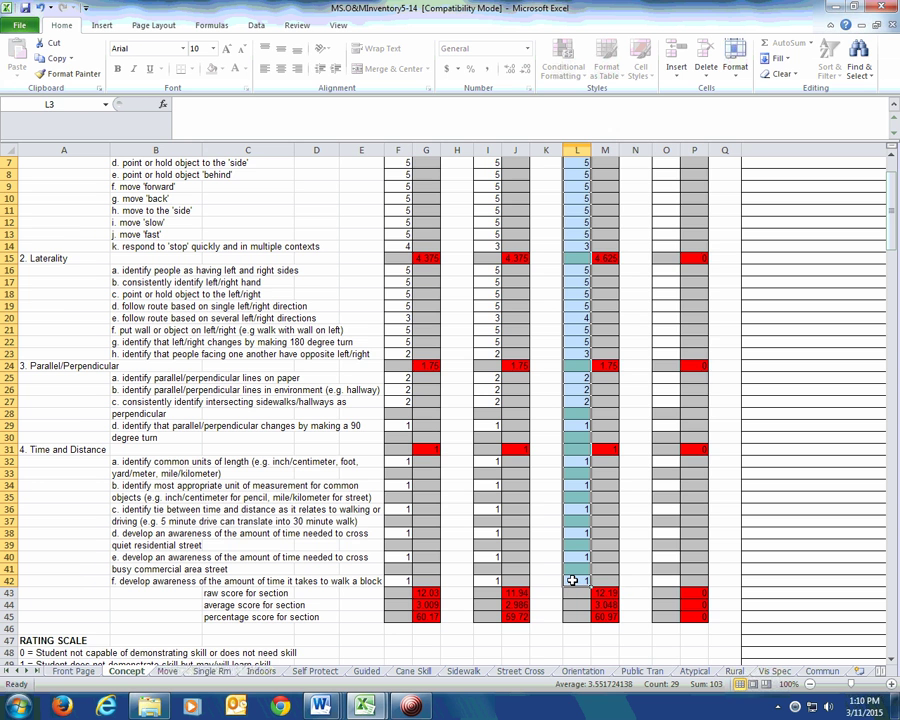
pyautogui.hotkey('ctrl', 'c')
pyautogui.press('Right')
pyautogui.press('Right')
pyautogui.press('Right')
pyautogui.hotkey('ctrl', 'v')
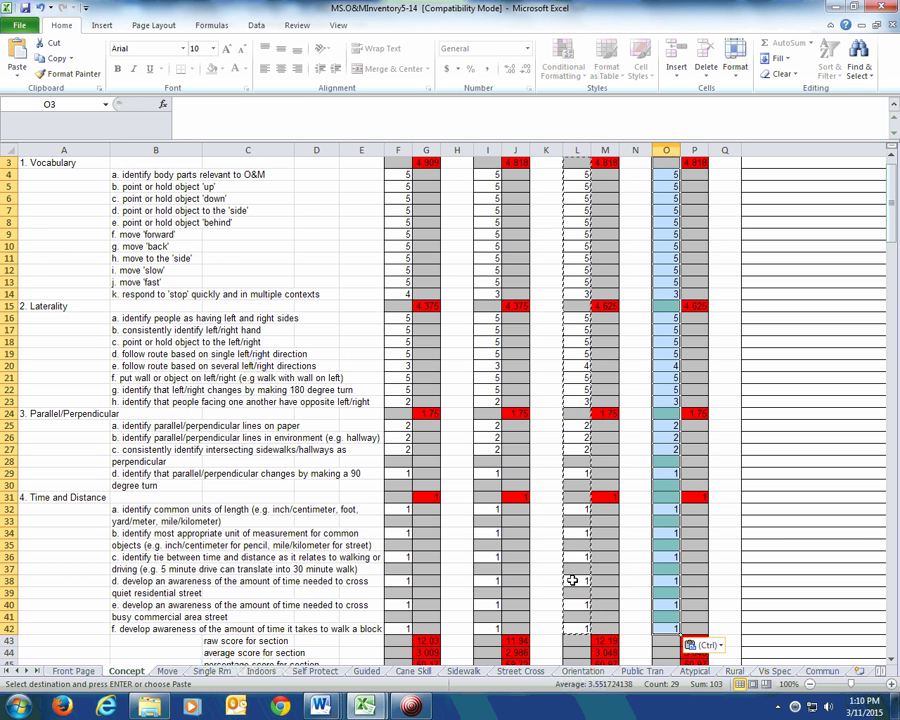
pyautogui.press('Down')
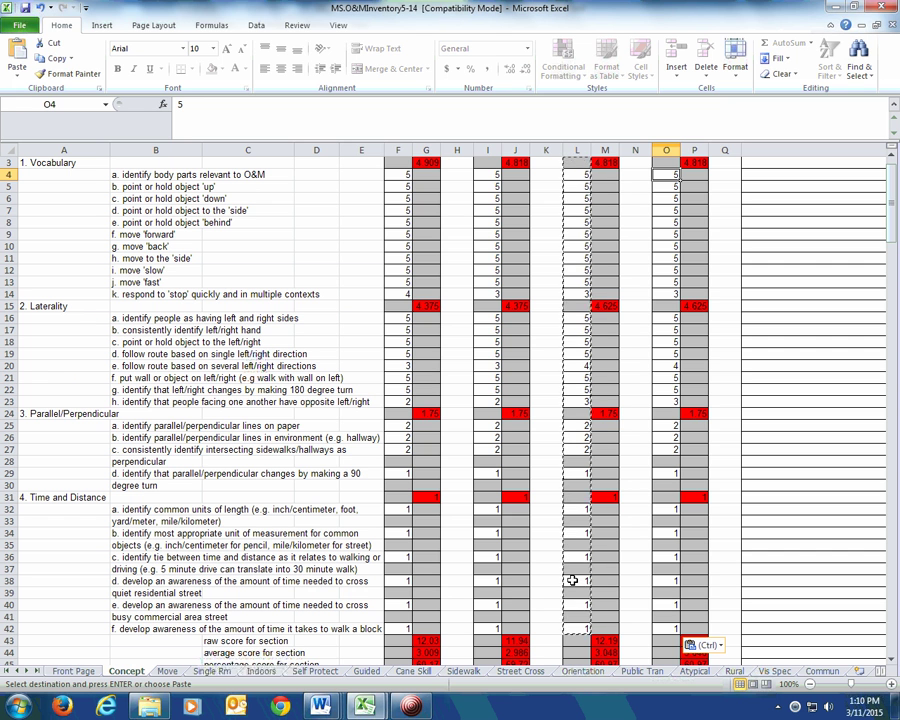
pyautogui.click(667, 295)
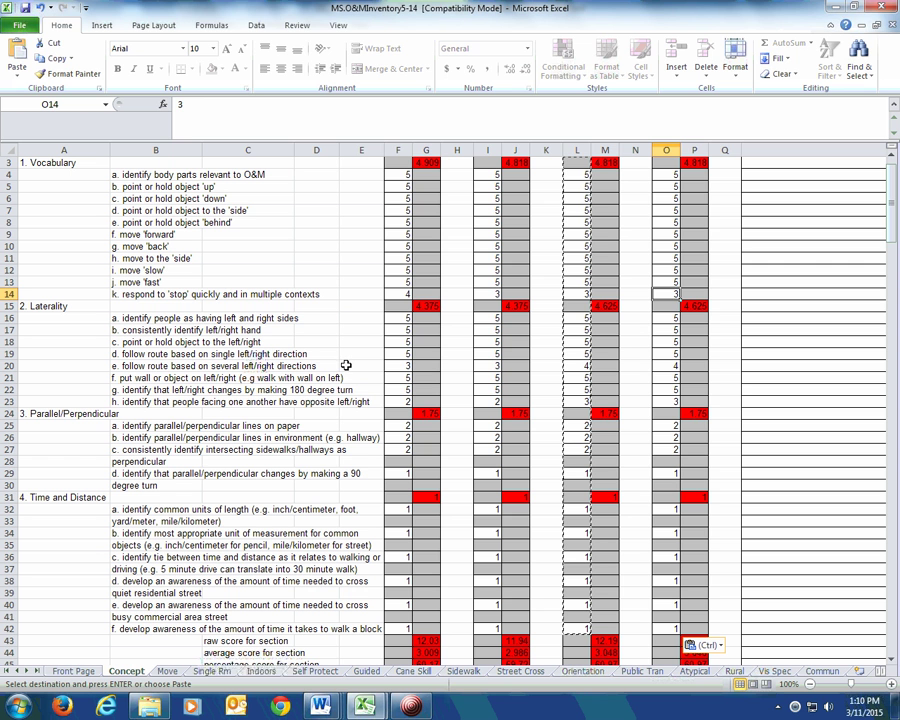
pyautogui.click(670, 425)
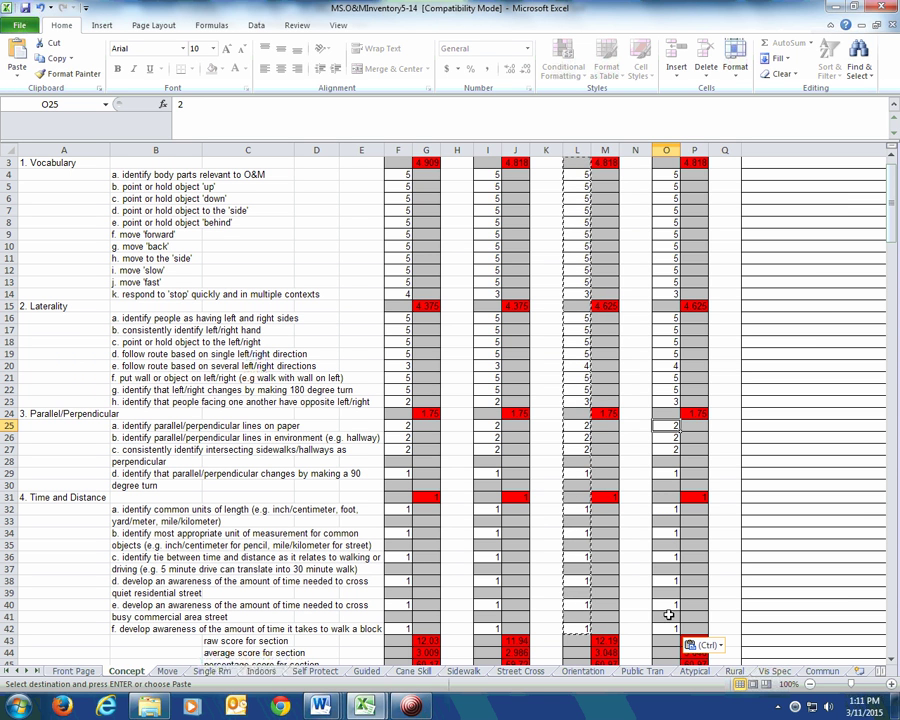
# Step: On the Move sheet, copy the third data column's scores in L3:L36 to the fourth data column at O3
pyautogui.click(168, 672)
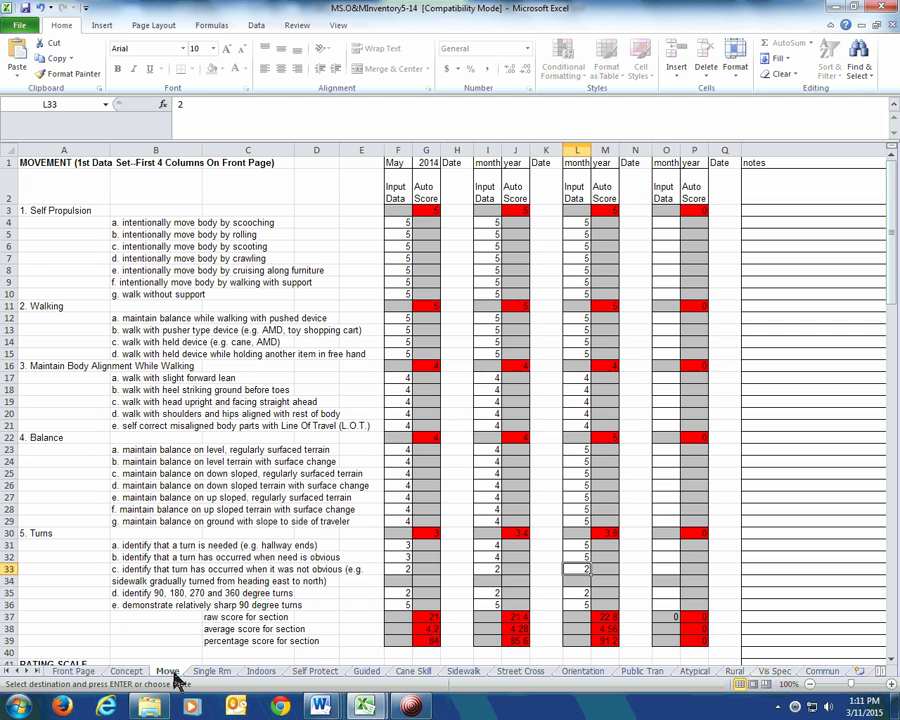
pyautogui.moveTo(577, 210); pyautogui.dragTo(575, 597)
pyautogui.hotkey('ctrl', 'c')
pyautogui.press('Right')
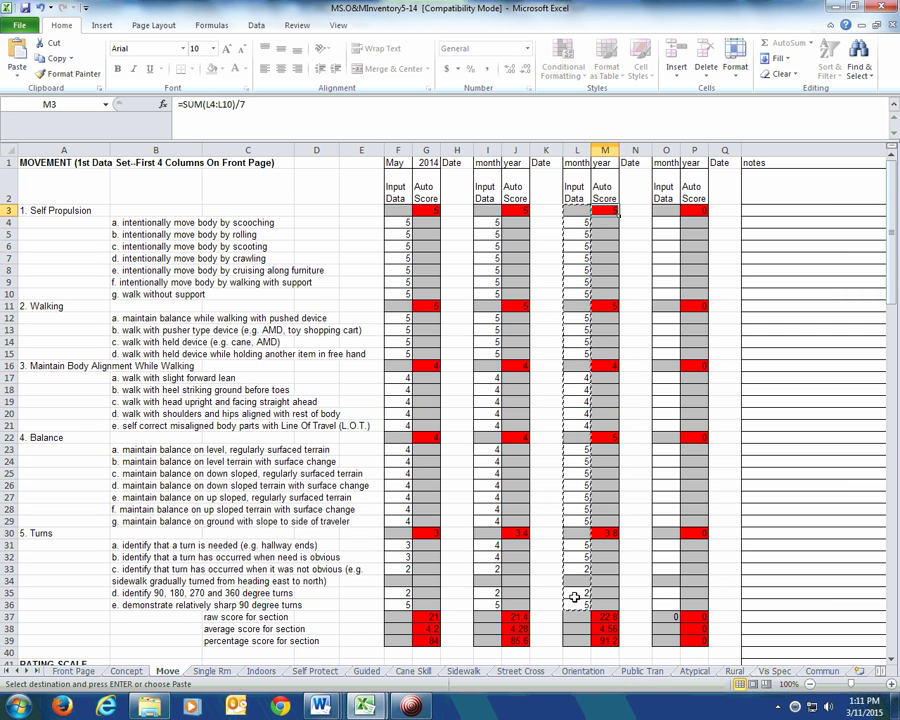
pyautogui.press('Right')
pyautogui.press('Right')
pyautogui.press('Down')
pyautogui.hotkey('ctrl', 'v')
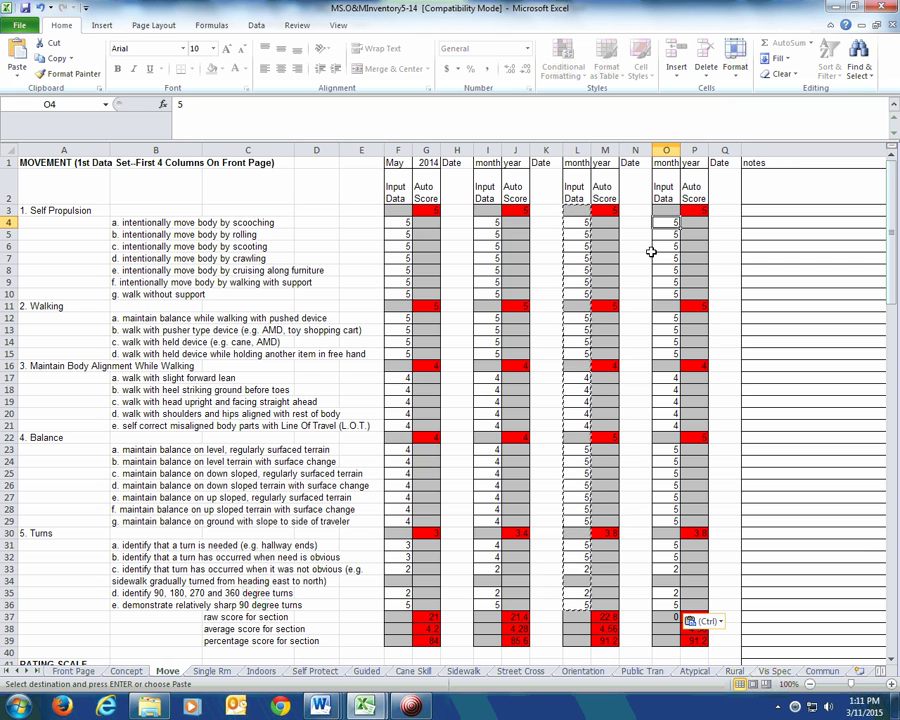
# Step: Set the Maintain Body Alignment score for walking with a slight forward lean to 5 in O17
pyautogui.click(665, 377)
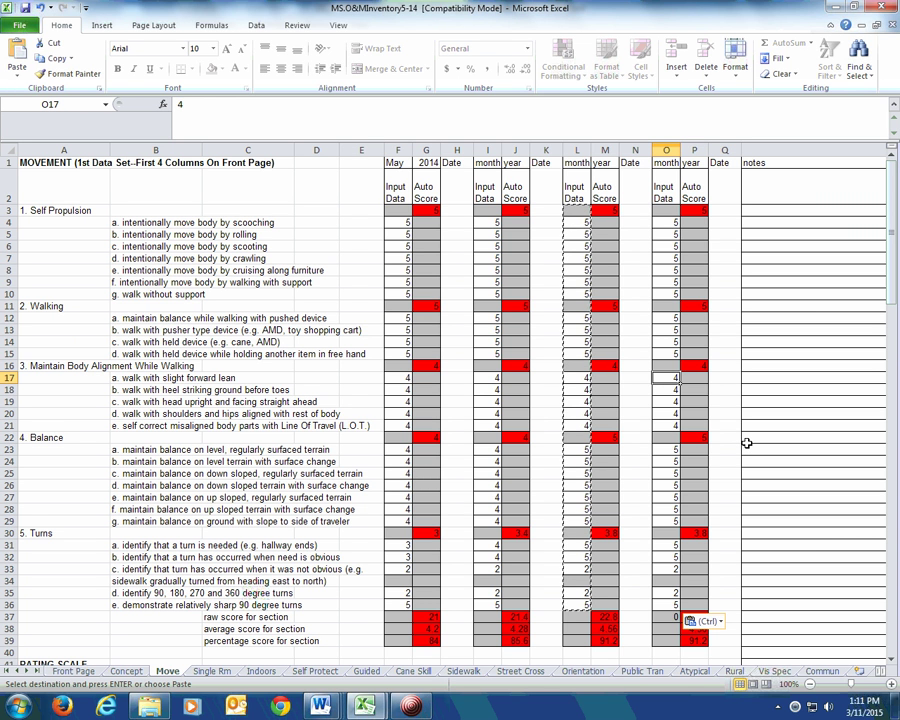
pyautogui.write('5')
pyautogui.press('Return')
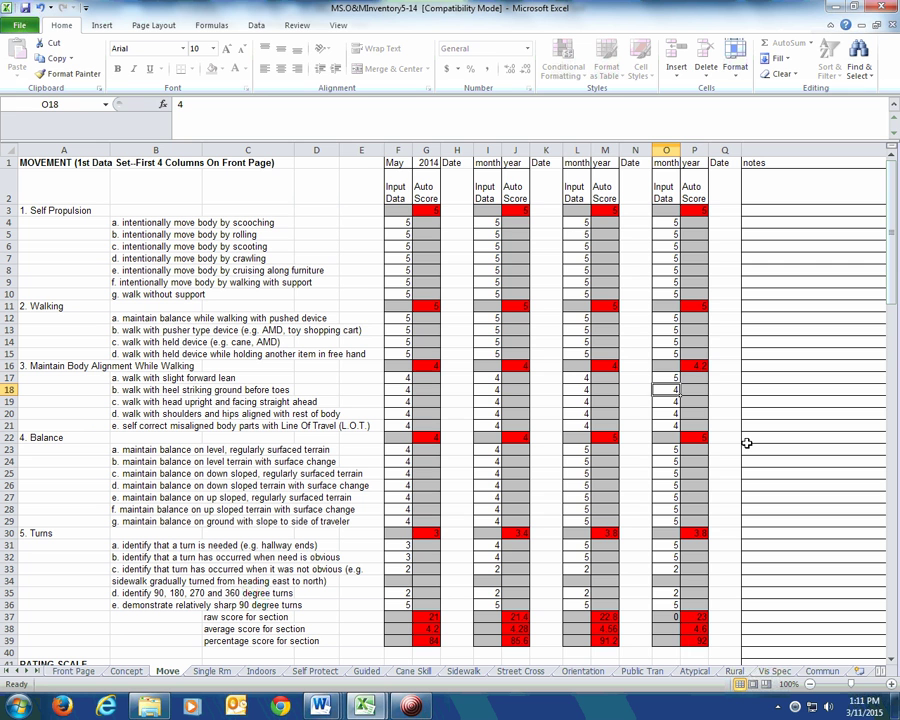
# Step: Set the Maintain Body Alignment scores for heel striking ground before toes in O18 and head upright in O19 to 5
pyautogui.write('5')
pyautogui.press('Return')
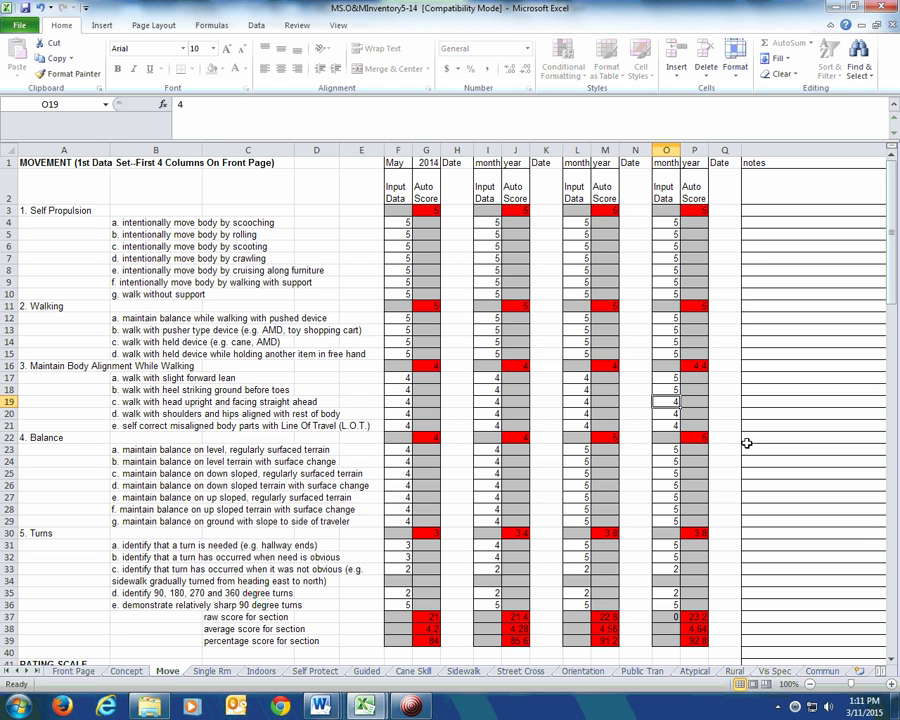
pyautogui.write('5')
pyautogui.press('Return')
pyautogui.press('Down')
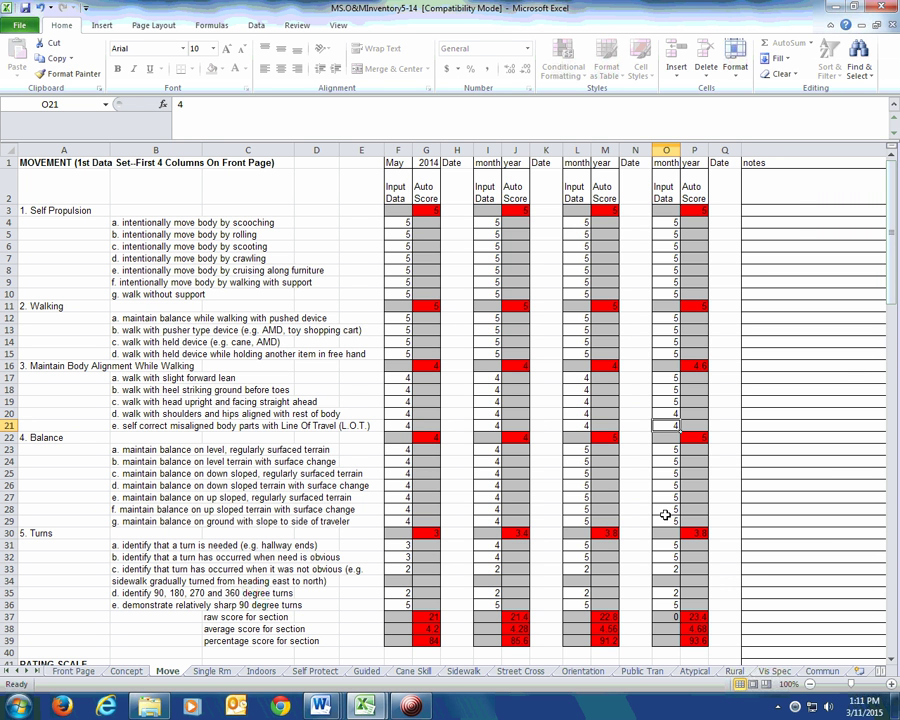
# Step: Set the Turns score for identifying 90, 180, 270 and 360 degree turns to 3 in O35
pyautogui.click(693, 436)
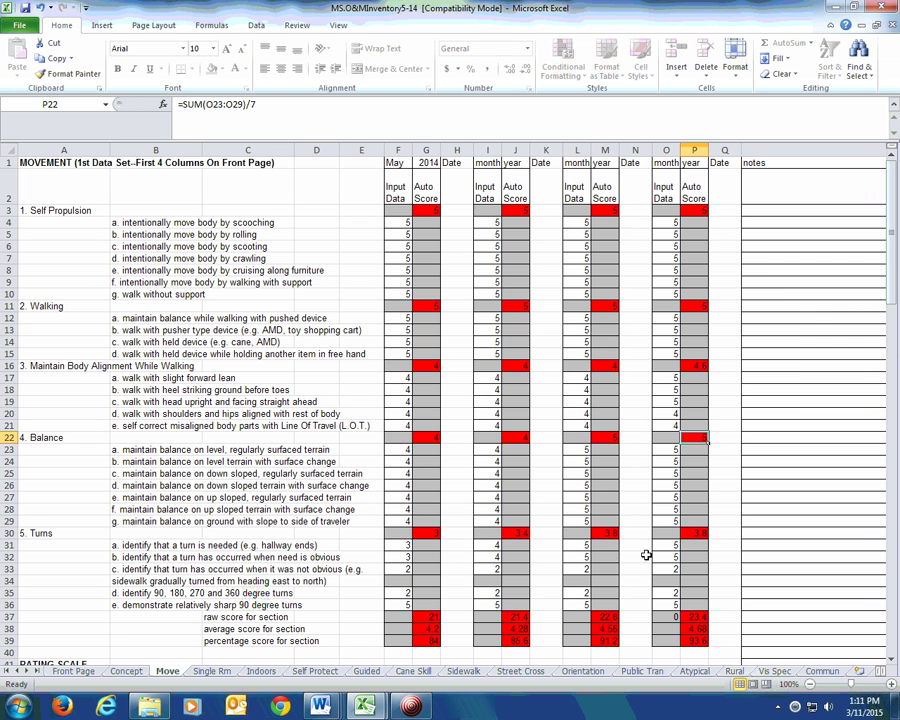
pyautogui.click(665, 591)
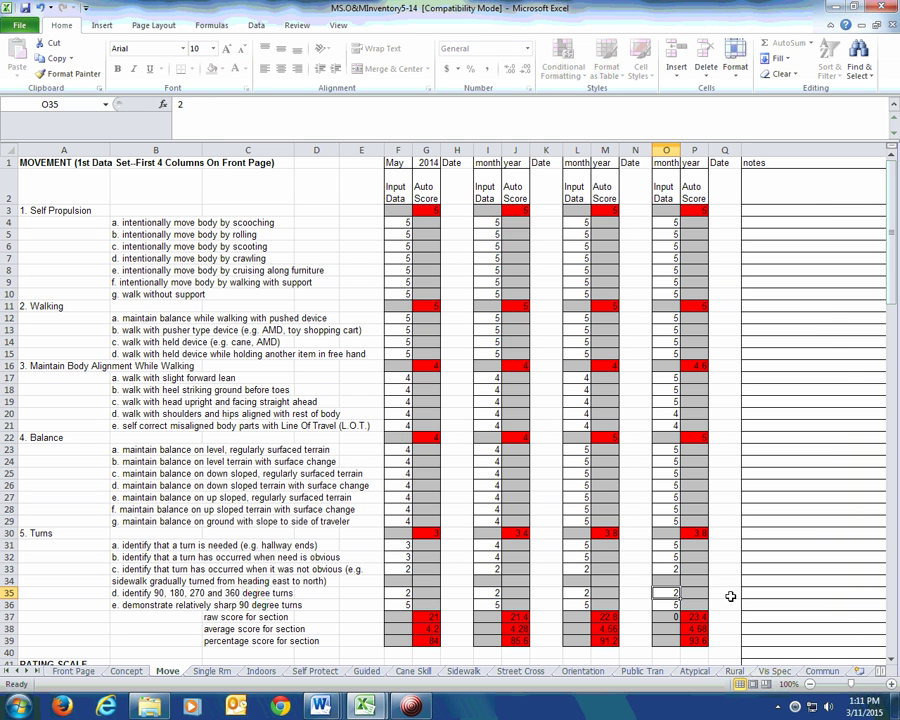
pyautogui.write('3')
pyautogui.press('Return')
# Step: On the Single Rm sheet, copy the third data column's scores in L4:L42 to the fourth data column at O4
pyautogui.click(211, 671)
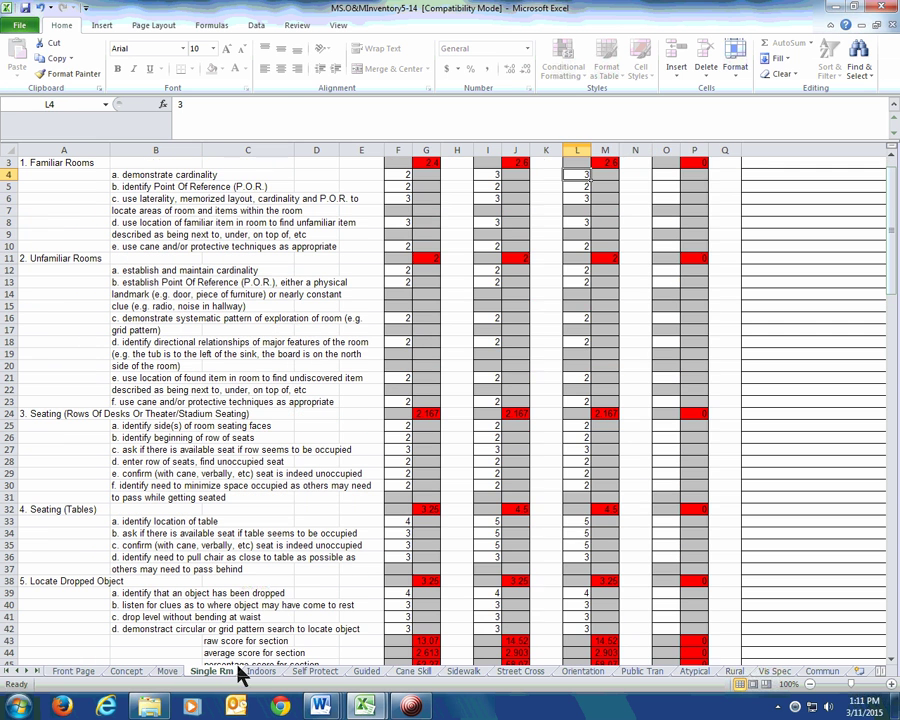
pyautogui.moveTo(579, 173); pyautogui.dragTo(568, 620)
pyautogui.hotkey('ctrl', 'c')
pyautogui.press('Right')
pyautogui.press('Right')
pyautogui.press('Right')
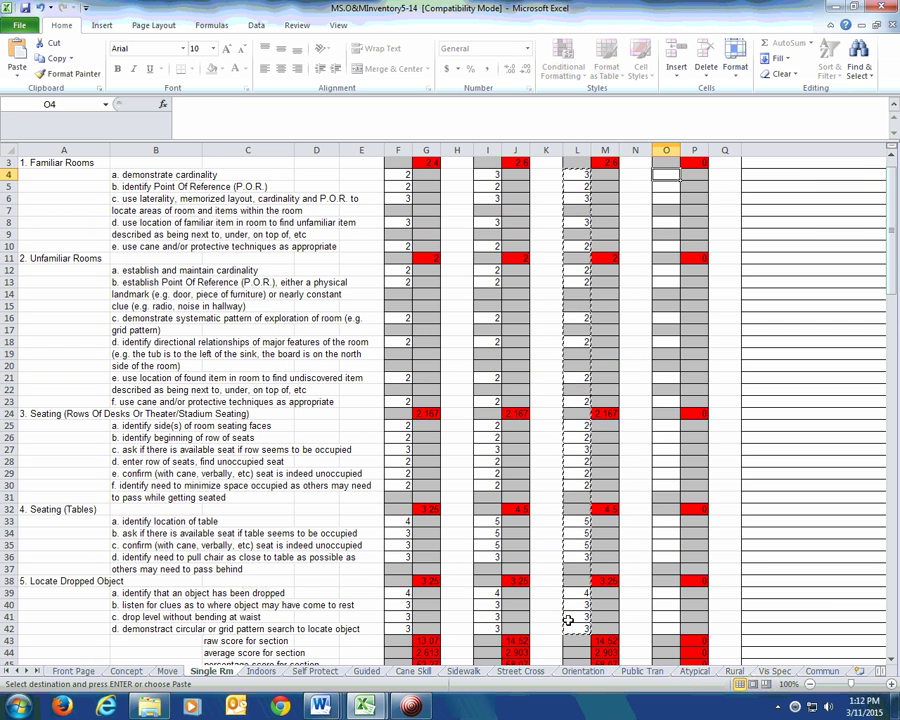
pyautogui.hotkey('ctrl', 'v')
pyautogui.press('Down')
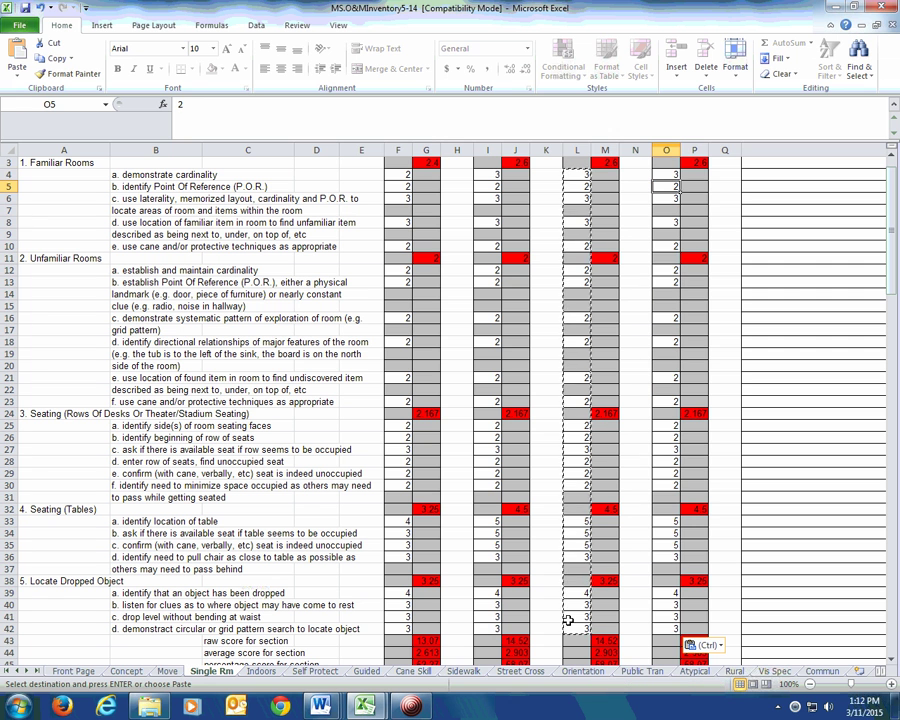
# Step: Set the Unfamiliar Rooms scores for maintaining cardinality in O12 and establishing Point Of Reference in O13 to 3
pyautogui.click(666, 272)
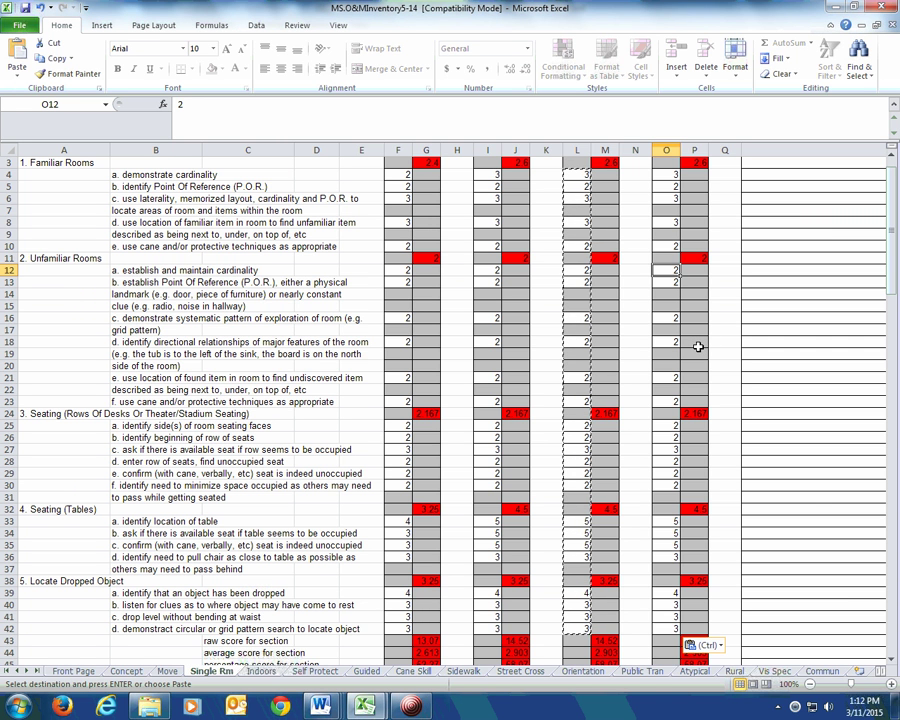
pyautogui.write('4')
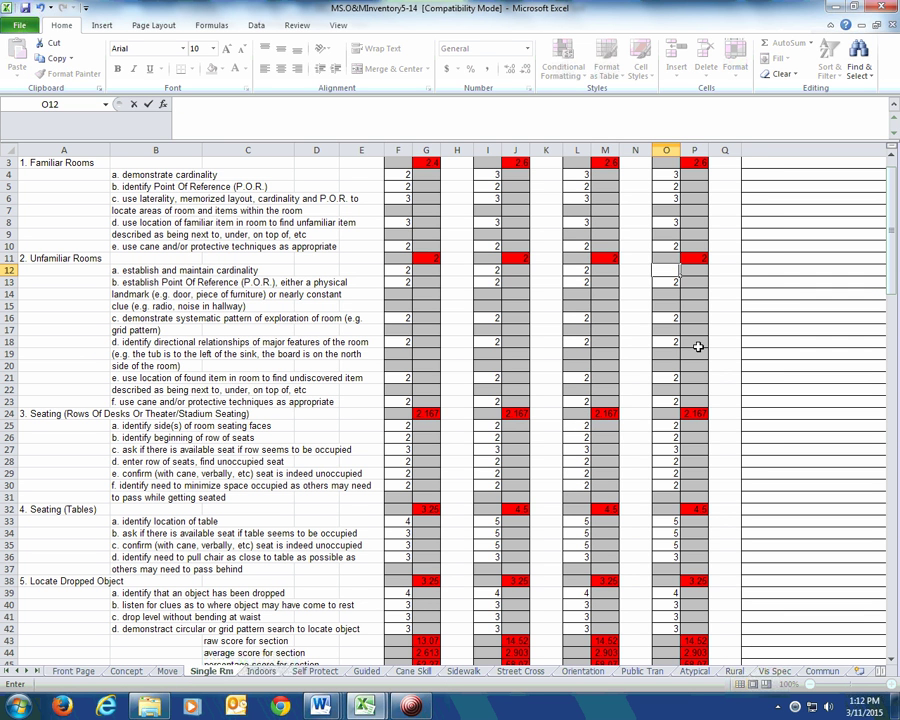
pyautogui.press('Return')
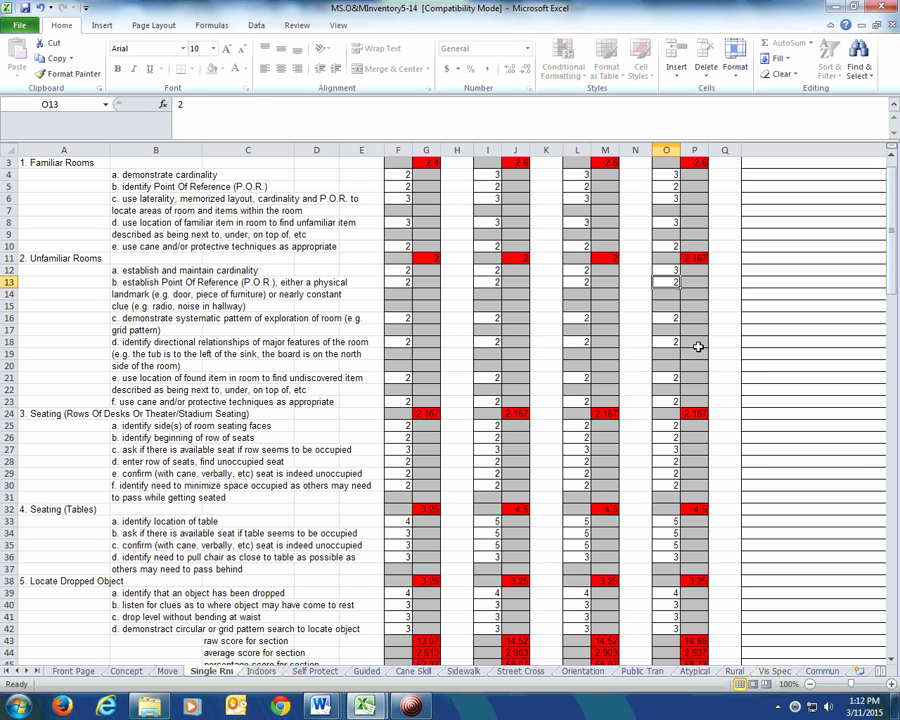
pyautogui.write('3')
pyautogui.press('Return')
# Step: Set the Unfamiliar Rooms scores for directional relationships in O18 and for using cane or protective techniques in O23 to 3
pyautogui.press('Return')
pyautogui.press('Return')
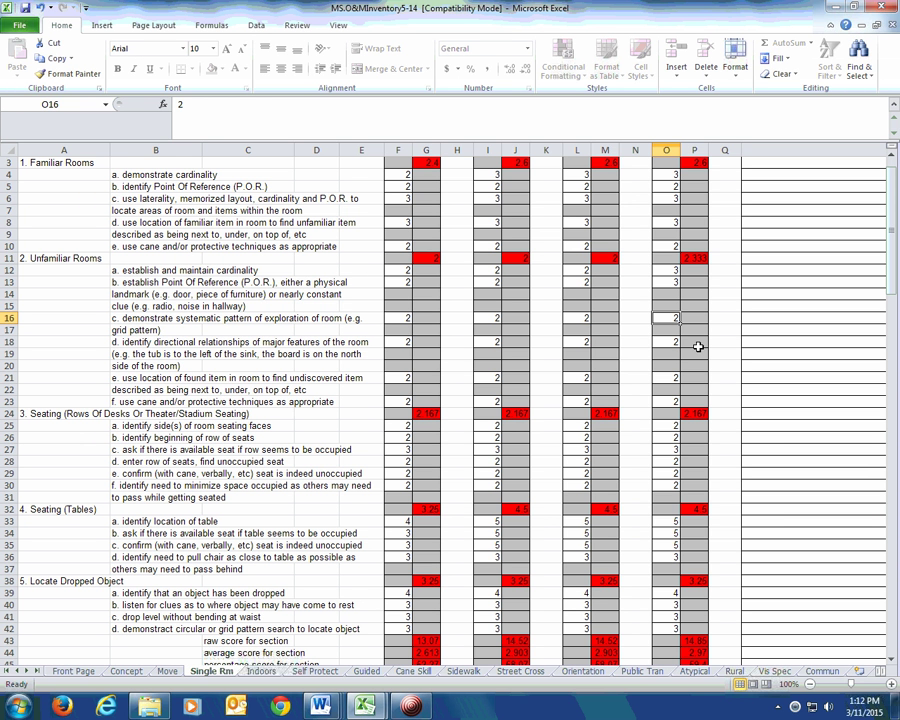
pyautogui.press('Return')
pyautogui.press('Return')
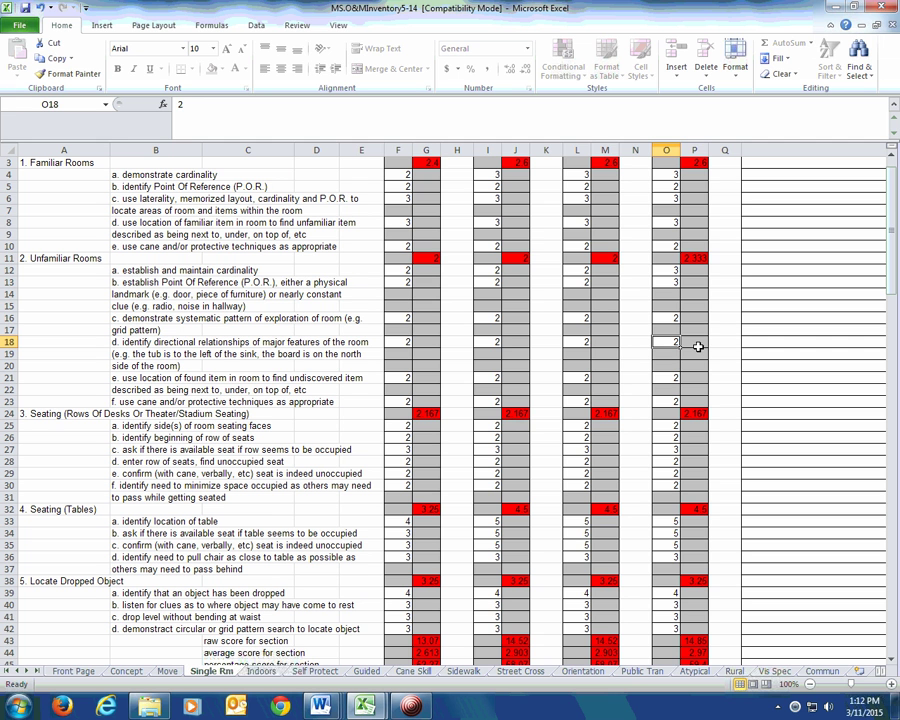
pyautogui.write('3')
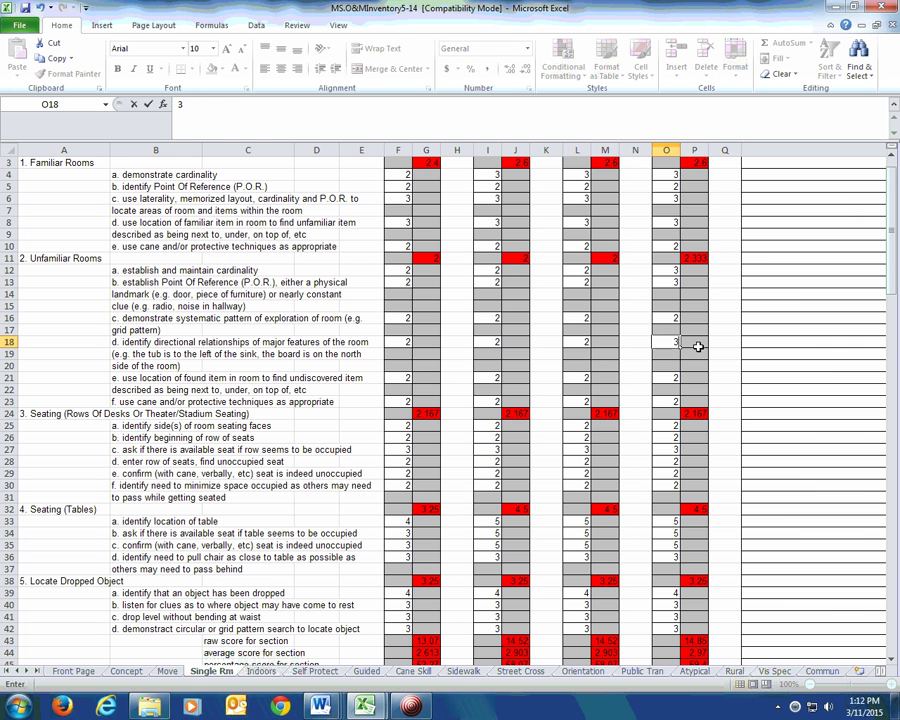
pyautogui.press('Return')
pyautogui.press('Return')
pyautogui.press('Return')
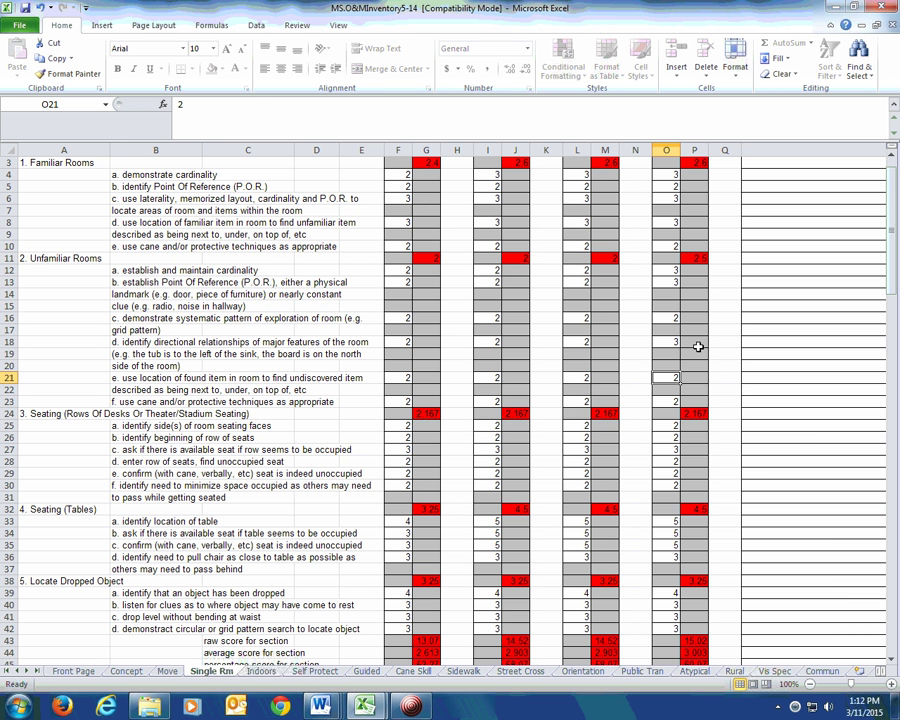
pyautogui.press('Down')
pyautogui.press('Down')
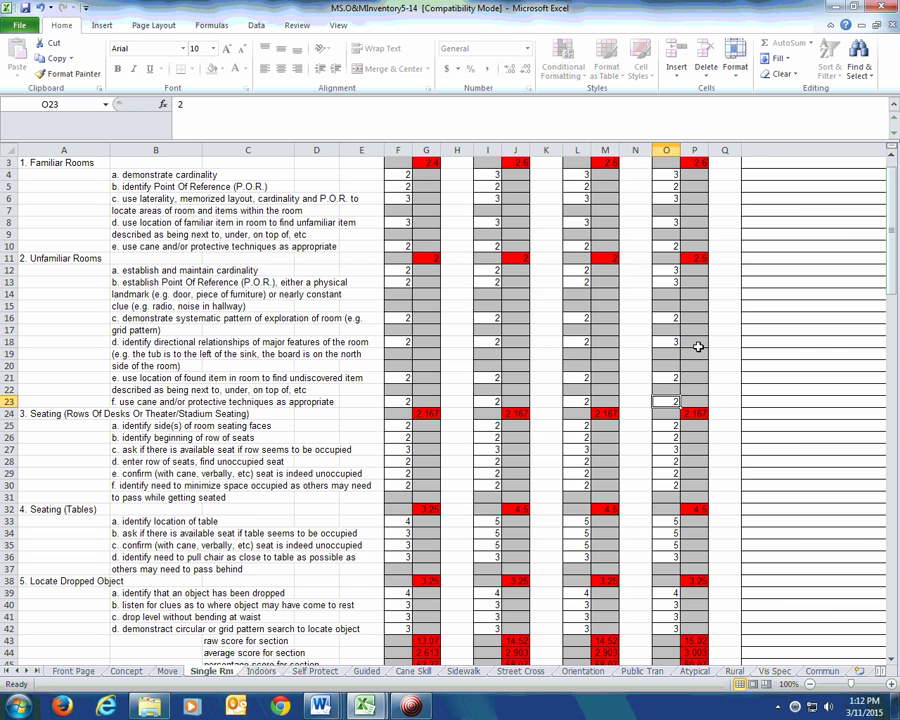
pyautogui.write('3')
pyautogui.press('Return')
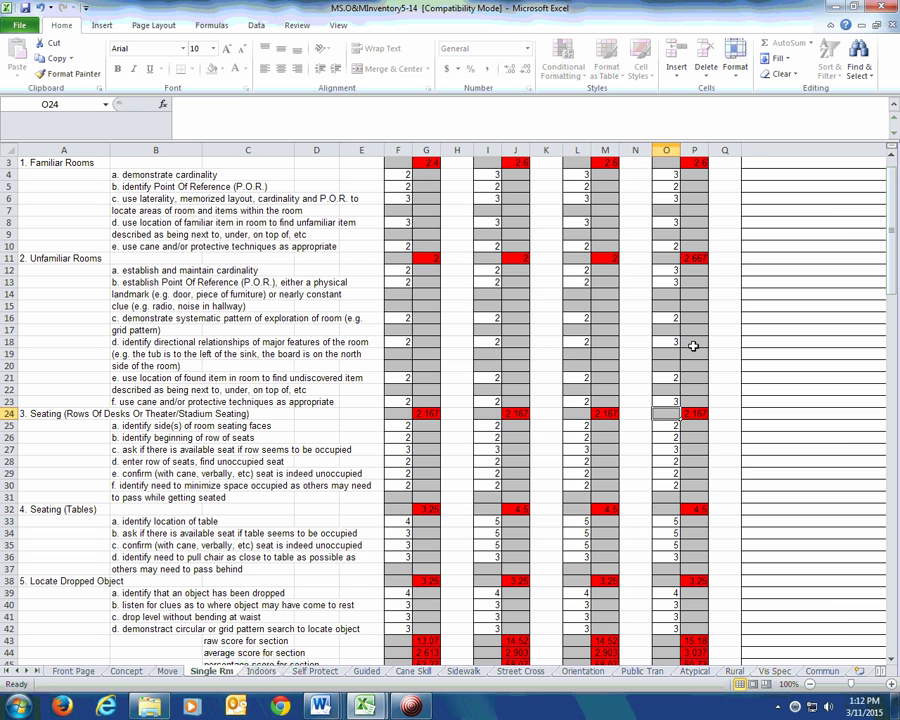
# Step: On the Indoors sheet, copy the third data column's scores in L3:L26 to the fourth data column at O3
pyautogui.click(262, 671)
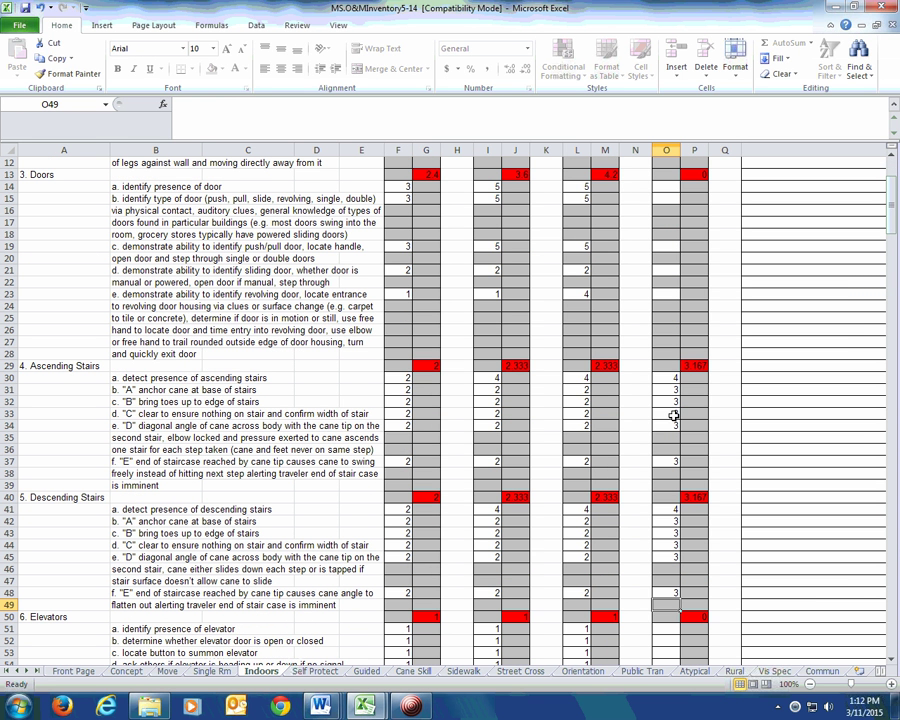
pyautogui.scroll(3, 678, 440)
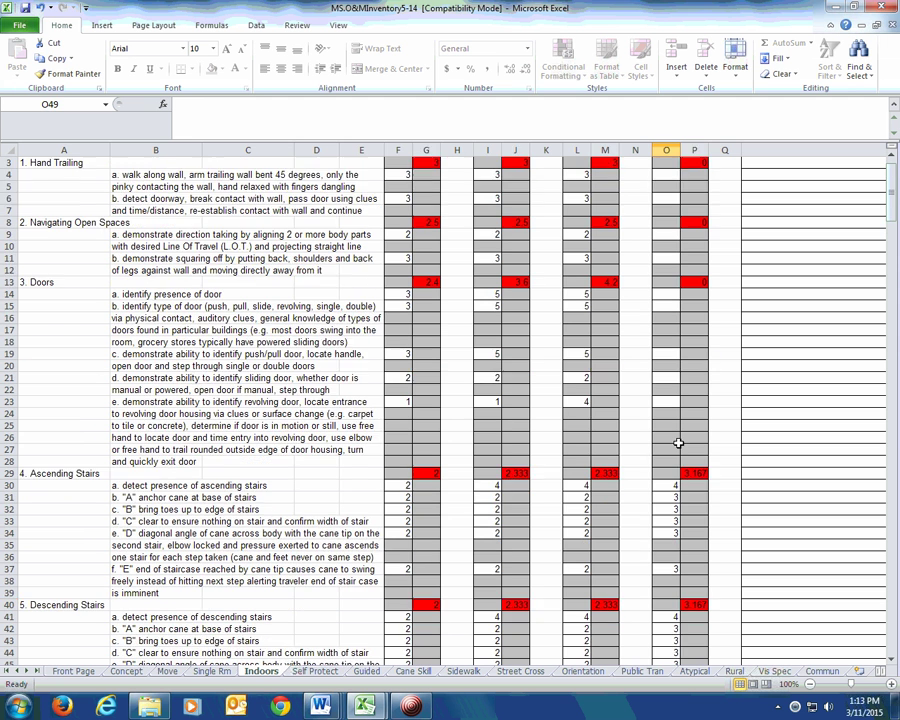
pyautogui.scroll(1, 678, 442)
pyautogui.moveTo(577, 210); pyautogui.dragTo(582, 476)
pyautogui.hotkey('ctrl', 'c')
pyautogui.press('Right')
pyautogui.press('Right')
pyautogui.press('Right')
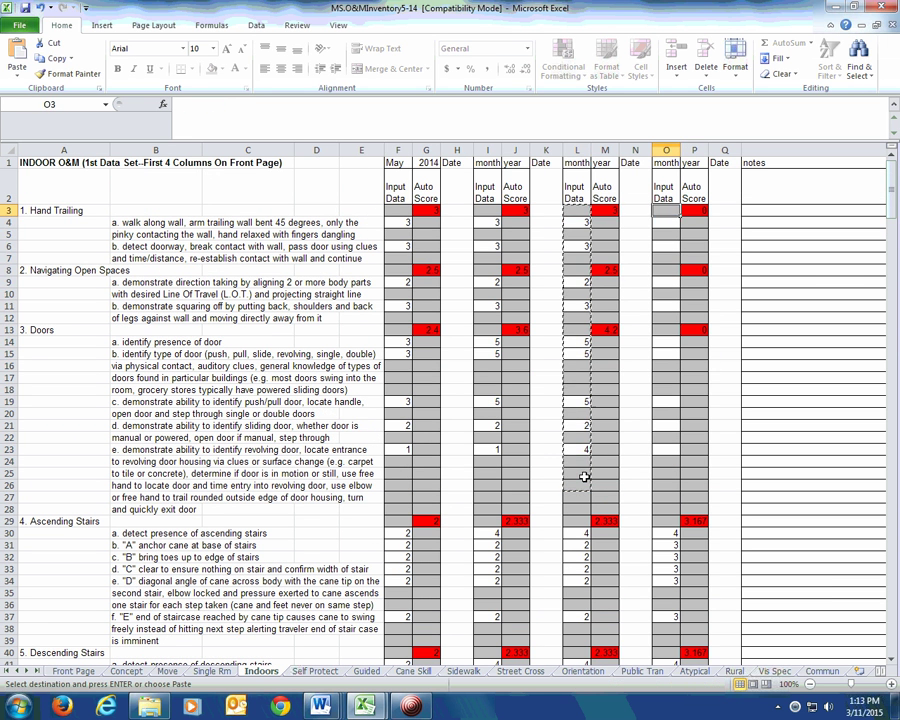
pyautogui.hotkey('ctrl', 'v')
pyautogui.press('Down')
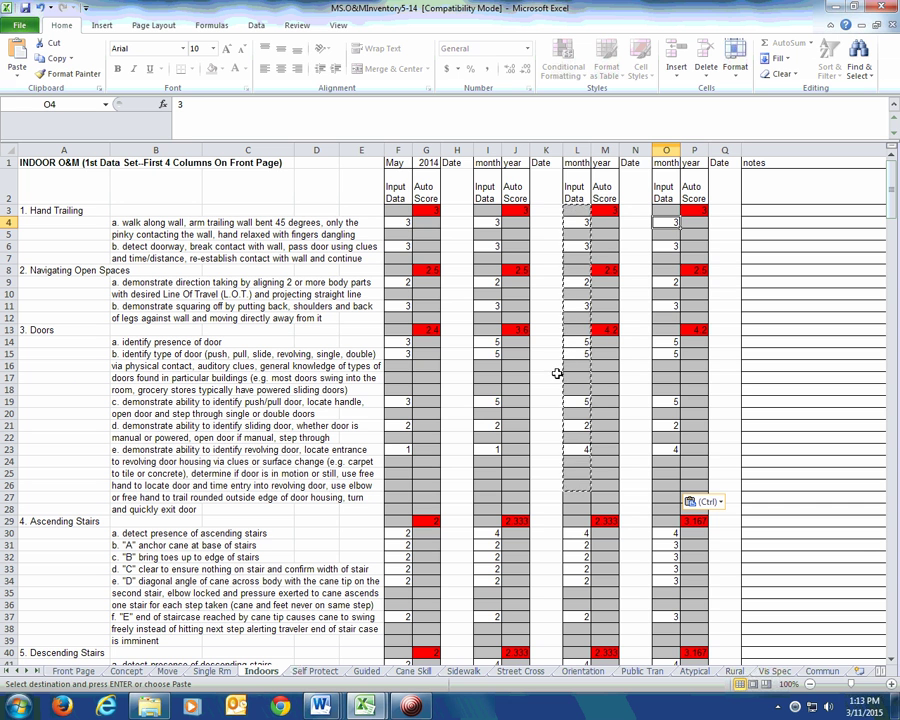
# Step: Set the Doors scores for identifying a revolving door to 5 in O23 and a sliding door to 3 in O21
pyautogui.click(668, 447)
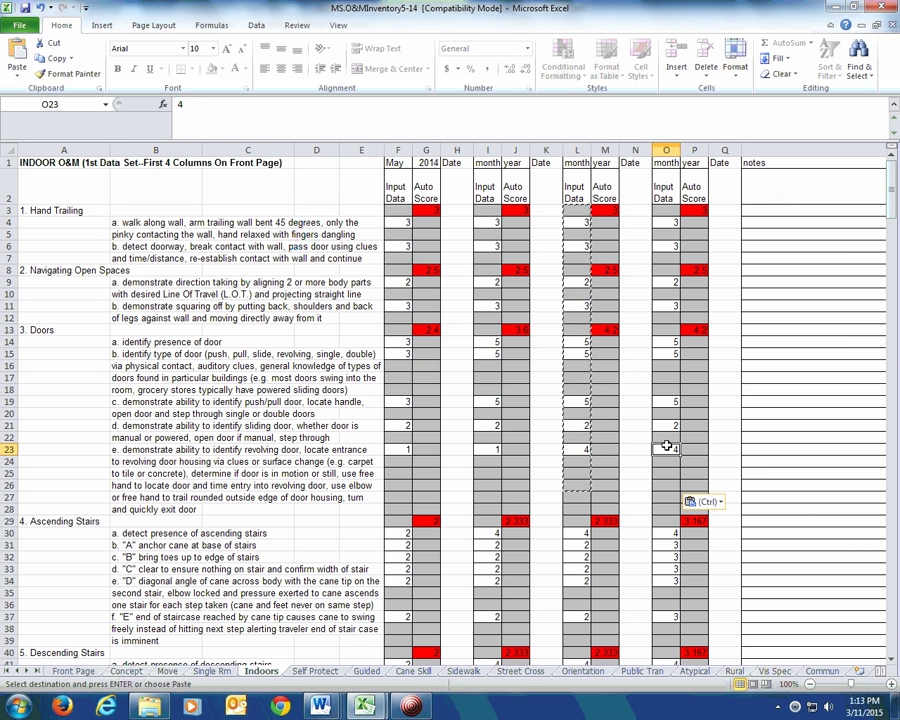
pyautogui.write('5')
pyautogui.press('Return')
pyautogui.click(668, 447)
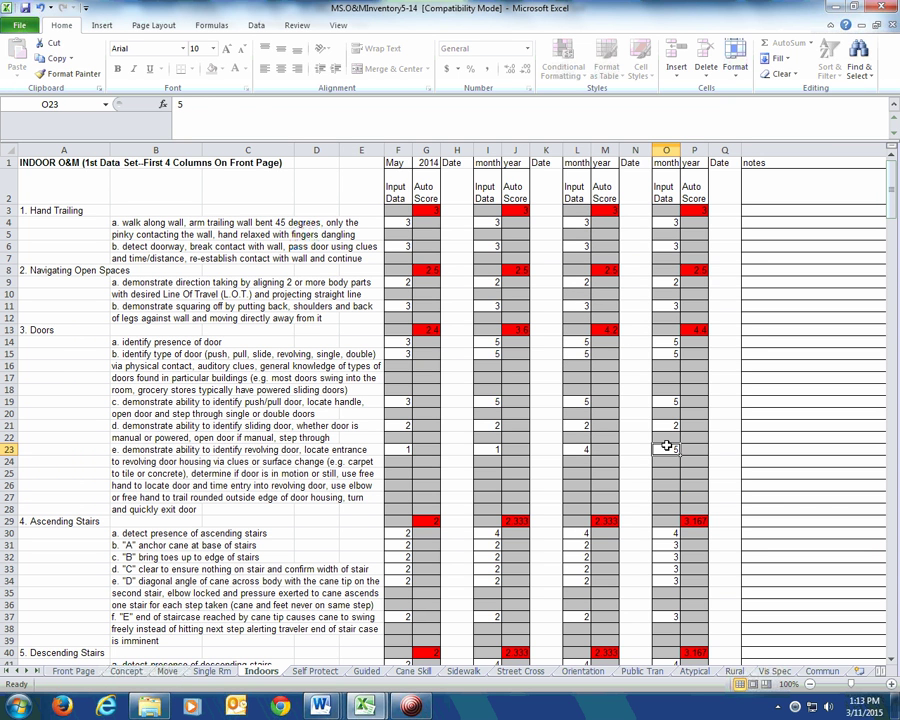
pyautogui.press('Up')
pyautogui.press('Up')
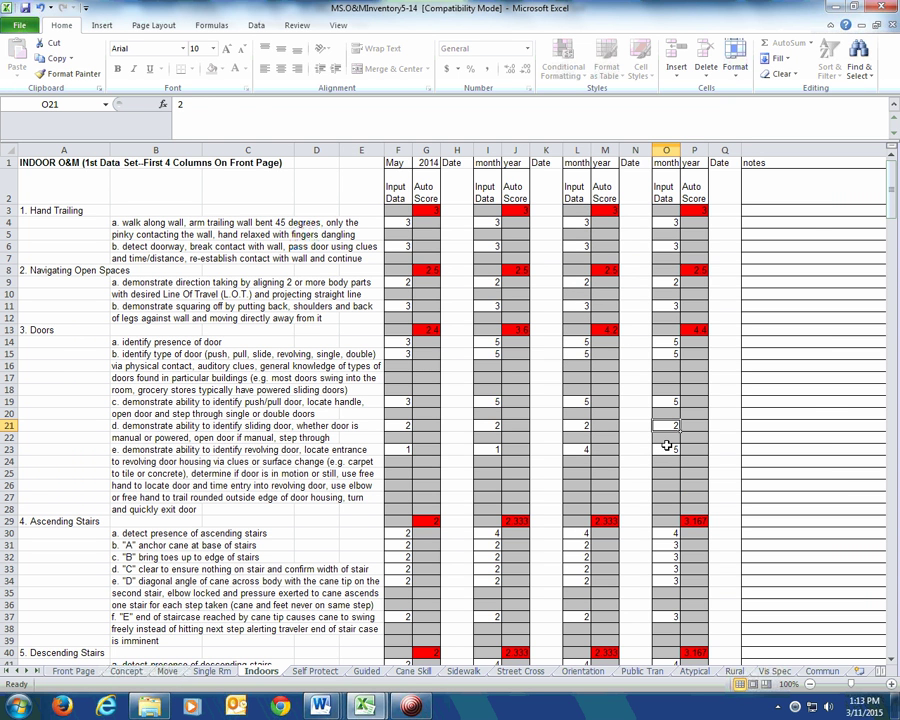
pyautogui.write('3')
pyautogui.press('Return')
# Step: Copy the third data column's Indoors scores from the Elevators items at L51 downward to the fourth data column at O51
pyautogui.scroll(-4, 640, 480)
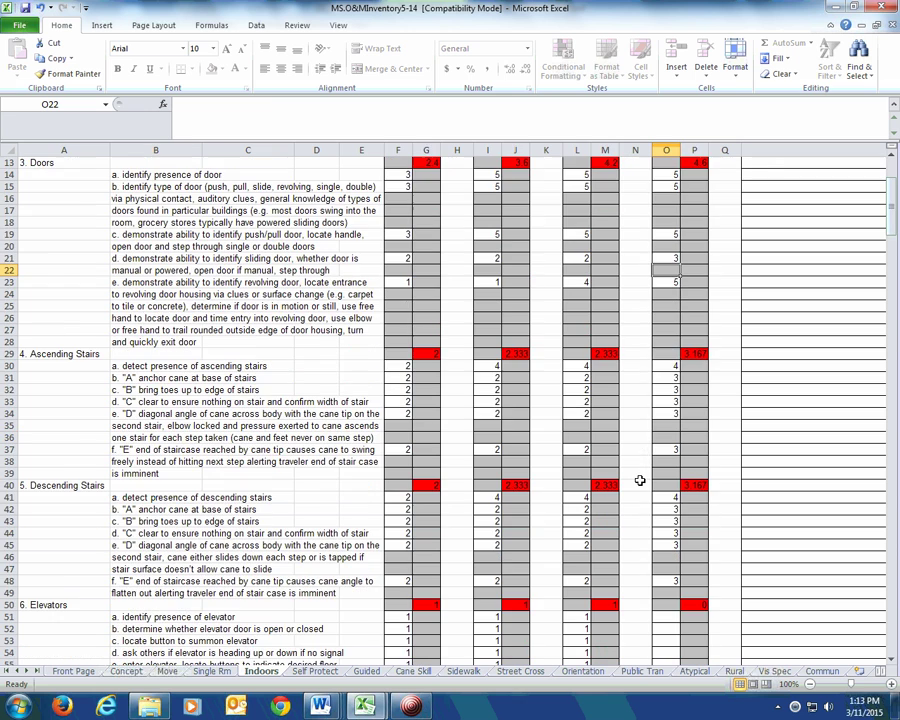
pyautogui.scroll(-11, 638, 481)
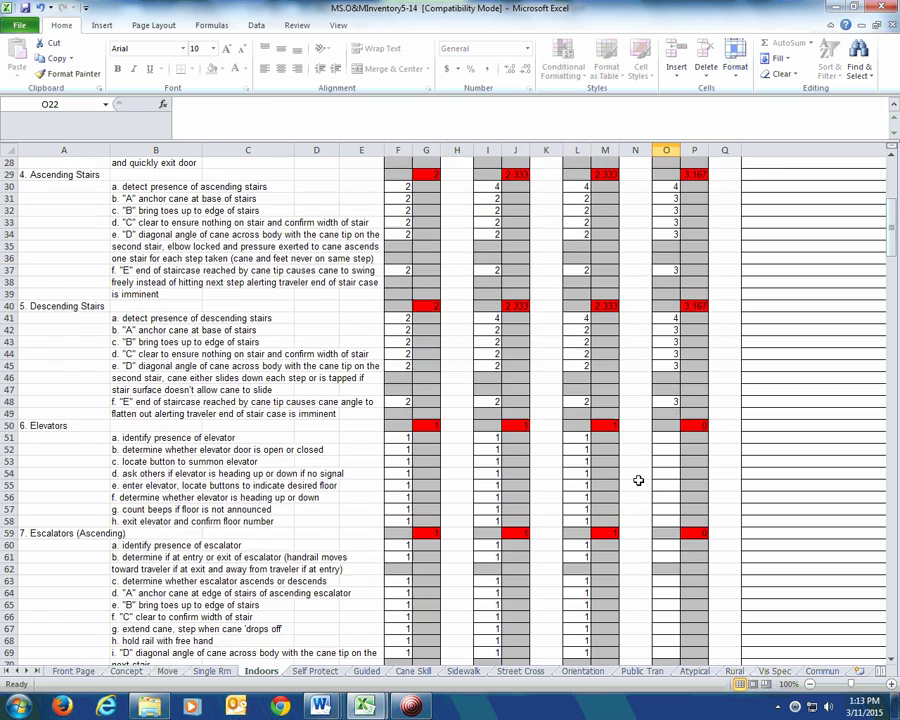
pyautogui.moveTo(577, 223); pyautogui.dragTo(579, 628)
pyautogui.hotkey('ctrl', 'c')
pyautogui.press('Right')
pyautogui.press('Right')
pyautogui.press('Right')
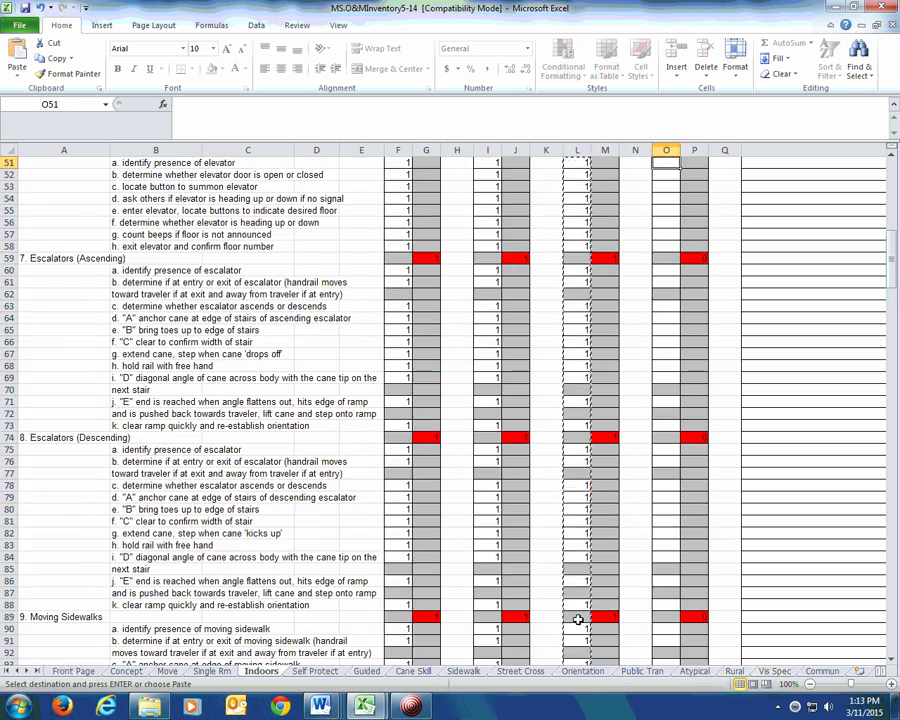
pyautogui.hotkey('ctrl', 'v')
pyautogui.press('Right')
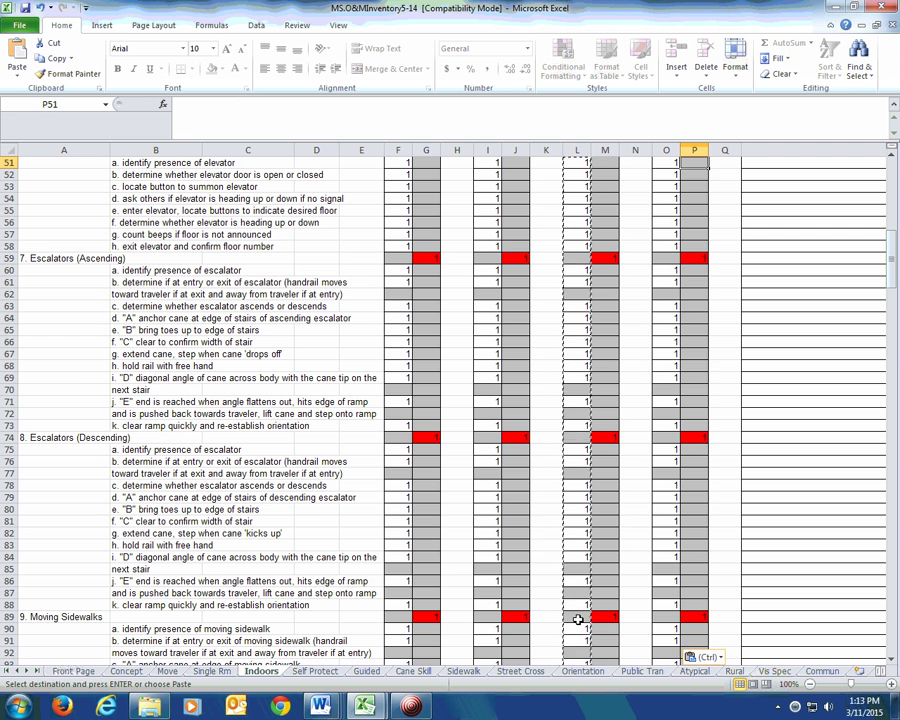
# Step: On the Guided sheet, copy the third data column's scores in L3:L31 to the fourth data column at O3
pyautogui.click(312, 672)
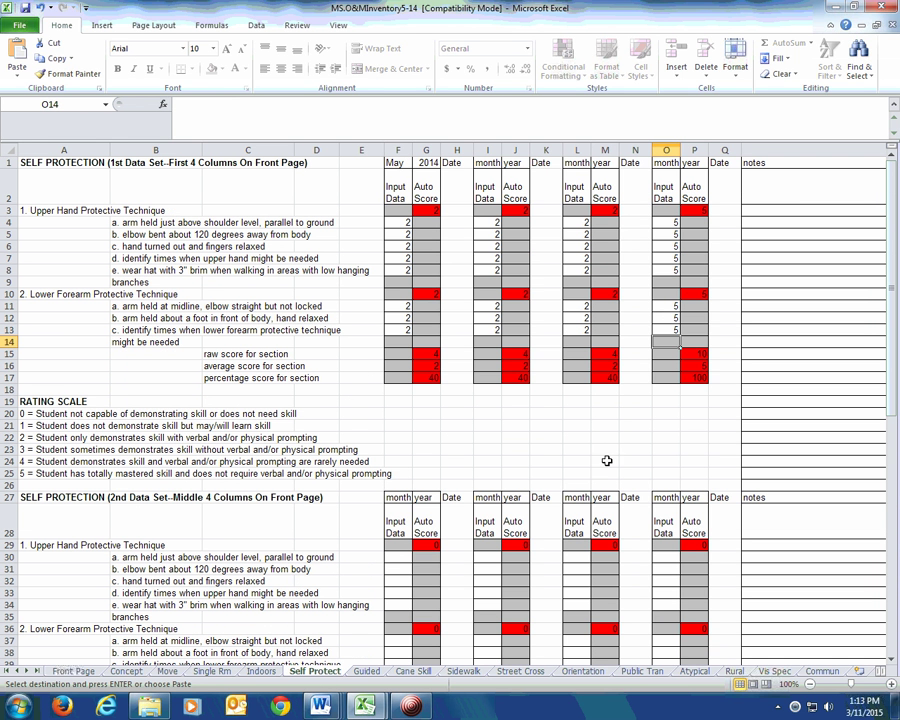
pyautogui.click(366, 671)
pyautogui.moveTo(558, 199); pyautogui.dragTo(562, 537)
pyautogui.press('Right')
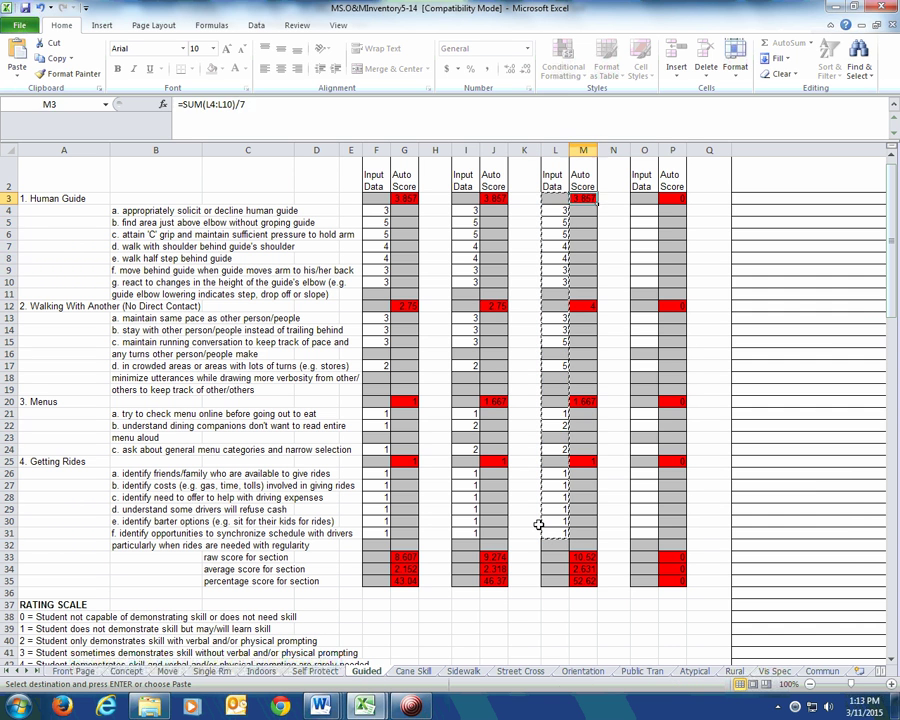
pyautogui.press('Right')
pyautogui.press('Right')
pyautogui.hotkey('ctrl', 'v')
pyautogui.press('Right')
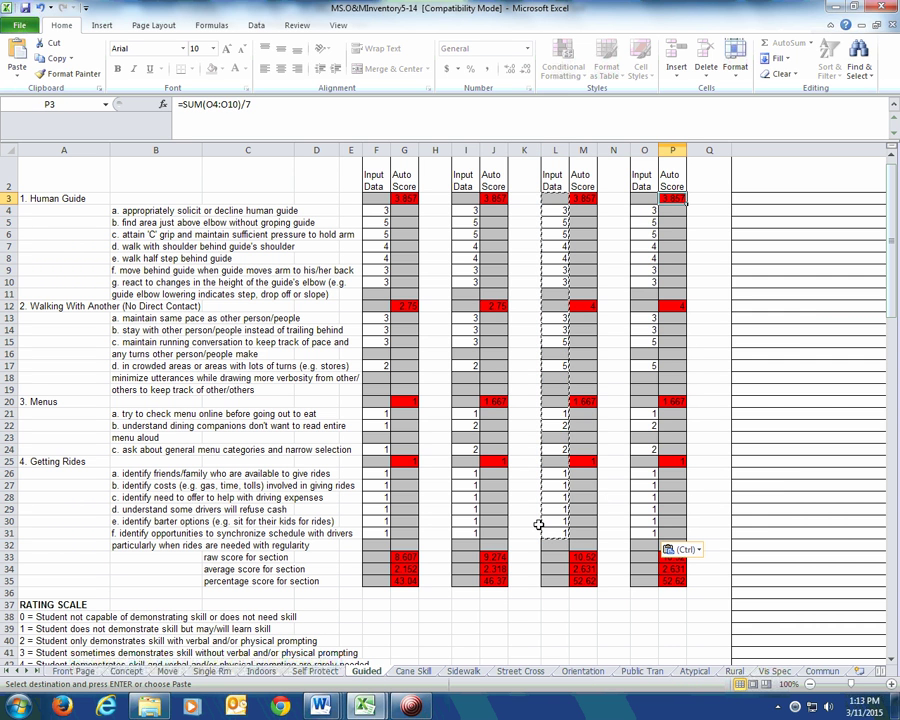
# Step: On the Sidewalk sheet, copy the third data column's scores in L3:L32 to the fourth data column at O3
pyautogui.click(413, 672)
pyautogui.click(463, 671)
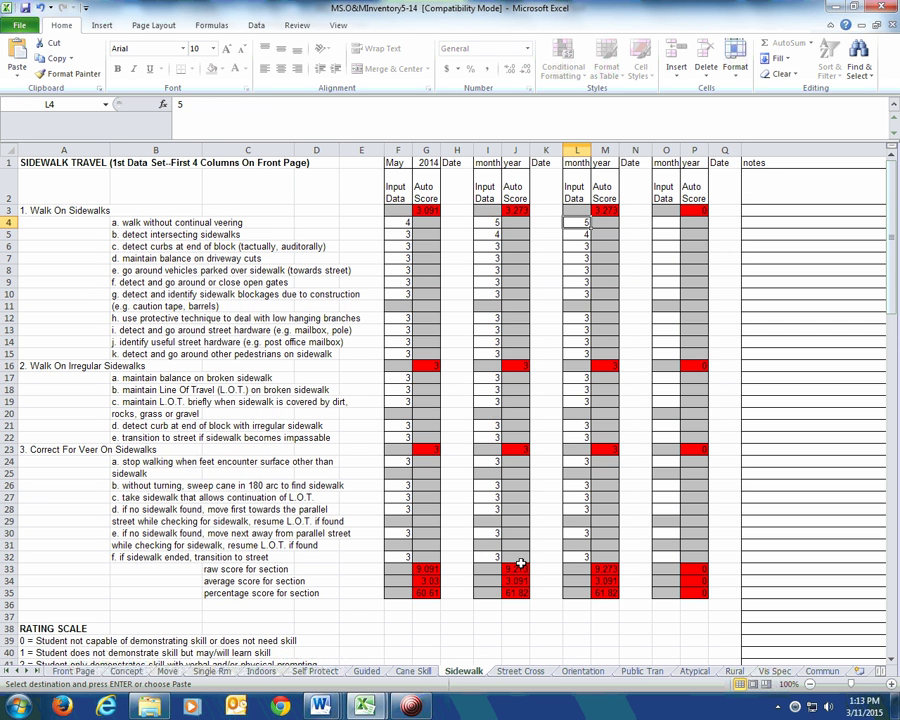
pyautogui.click(579, 207)
pyautogui.moveTo(582, 204); pyautogui.dragTo(590, 558)
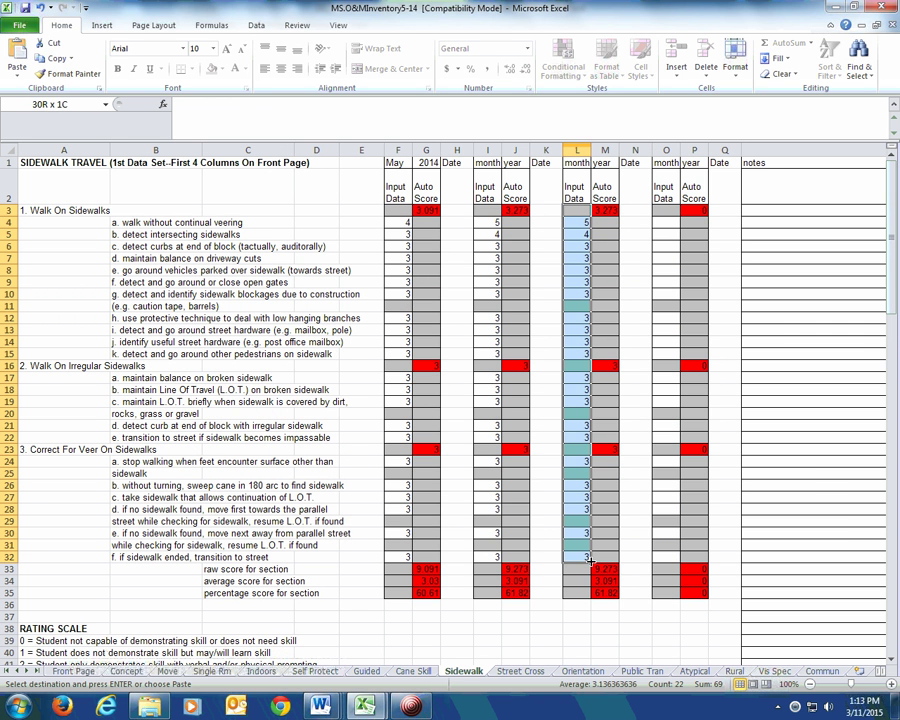
pyautogui.hotkey('ctrl', 'c')
pyautogui.press('Right')
pyautogui.press('Right')
pyautogui.press('Right')
pyautogui.hotkey('ctrl', 'v')
pyautogui.press('Right')
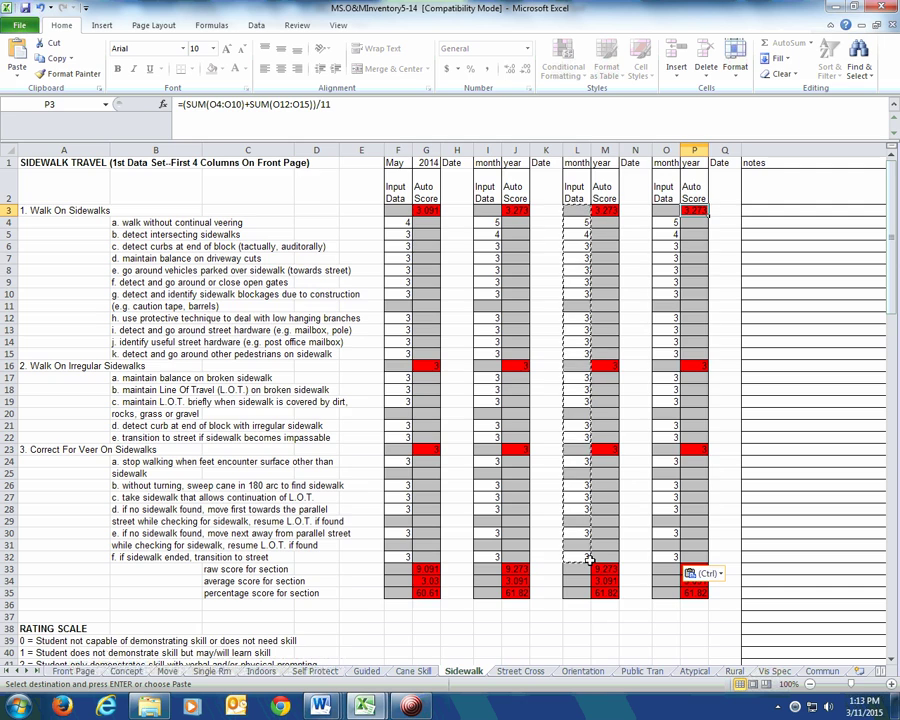
# Step: On the Street Cross sheet, copy the third data column's scores in L3:L296 to the fourth data column at O3
pyautogui.click(527, 676)
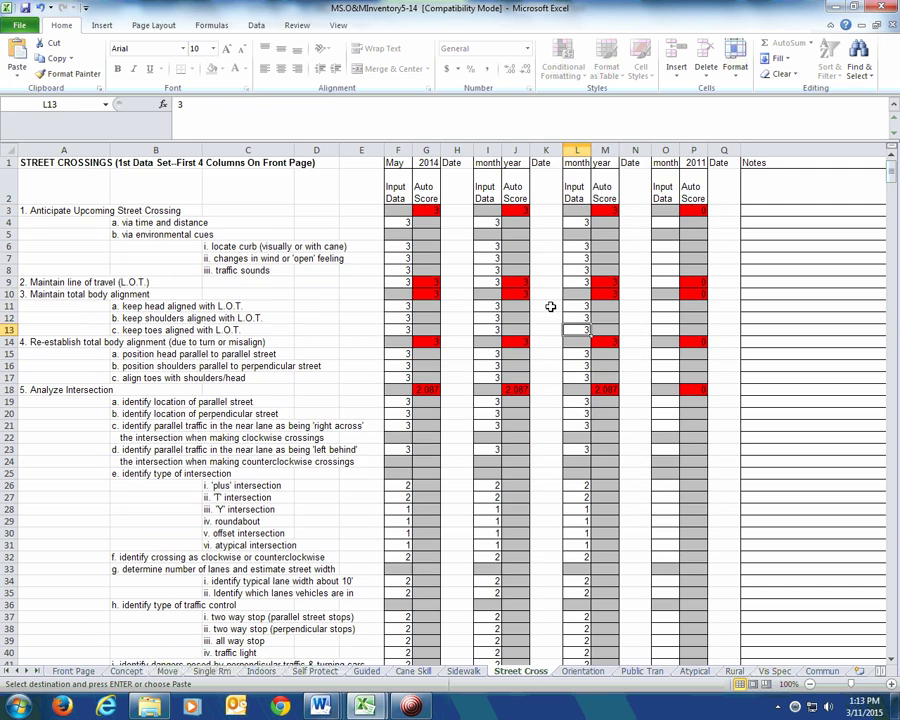
pyautogui.moveTo(581, 210); pyautogui.dragTo(574, 252)
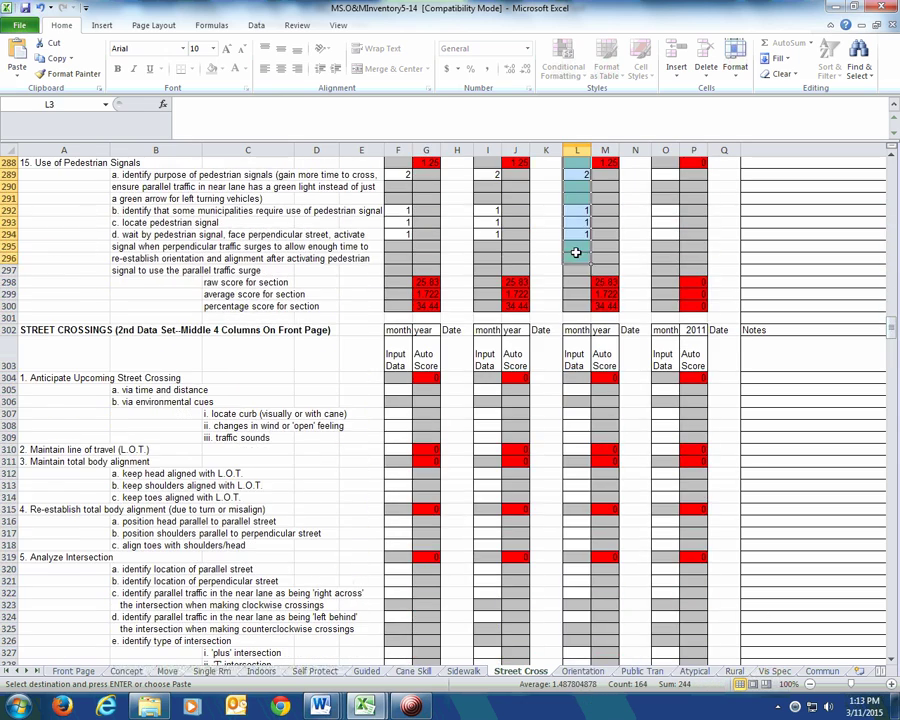
pyautogui.hotkey('ctrl', 'c')
pyautogui.press('Right')
pyautogui.press('Right')
pyautogui.press('Right')
pyautogui.hotkey('ctrl', 'v')
pyautogui.press('Right')
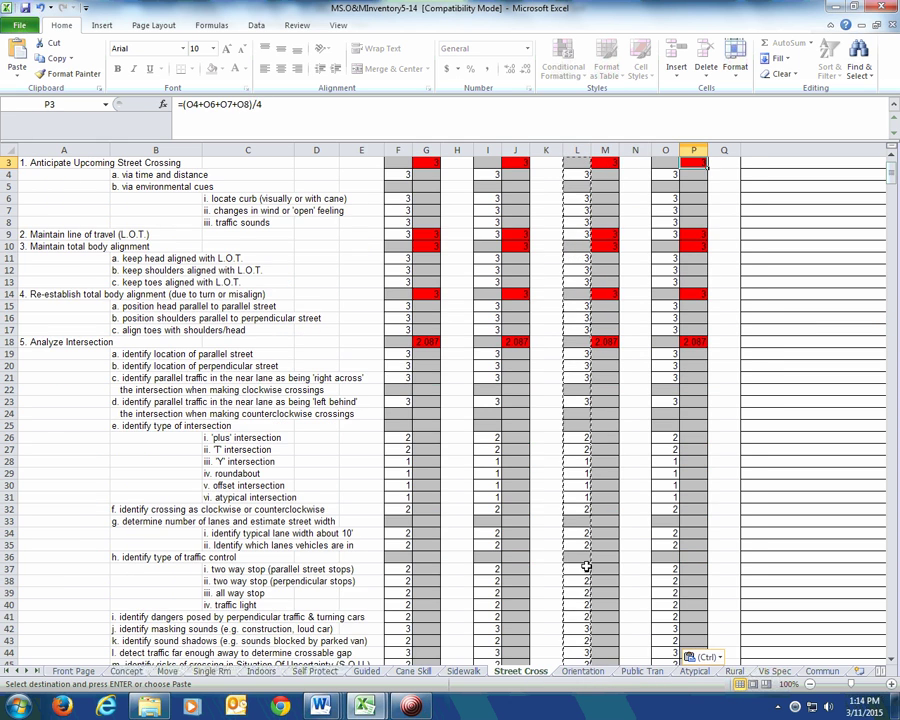
# Step: On the Orientation sheet, copy the ratings in L21:L95 into column O starting at O21
pyautogui.click(585, 672)
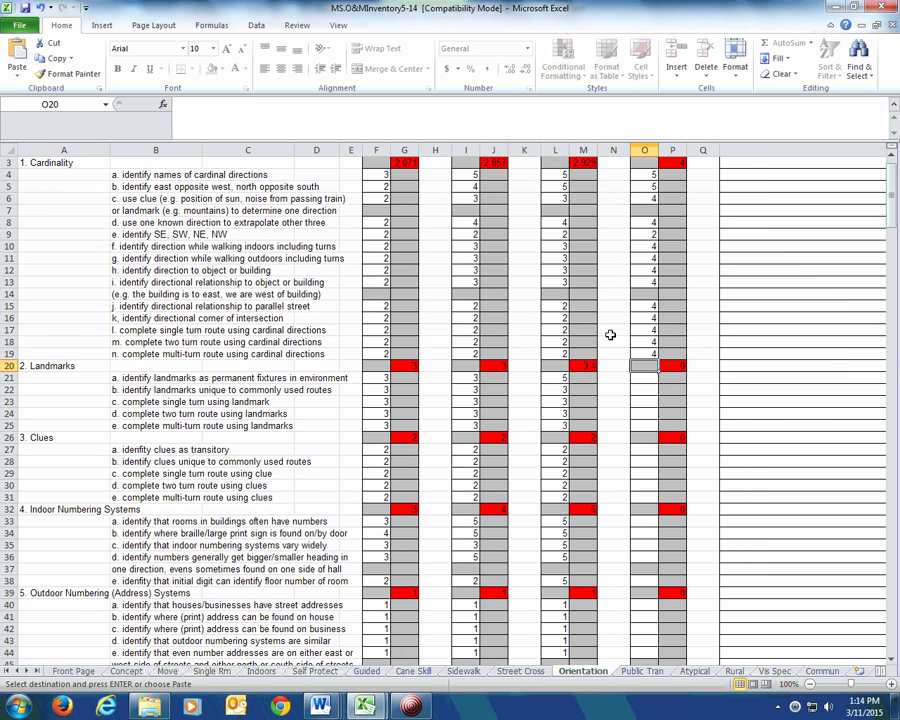
pyautogui.scroll(-2, 600, 332)
pyautogui.moveTo(568, 307); pyautogui.dragTo(562, 605)
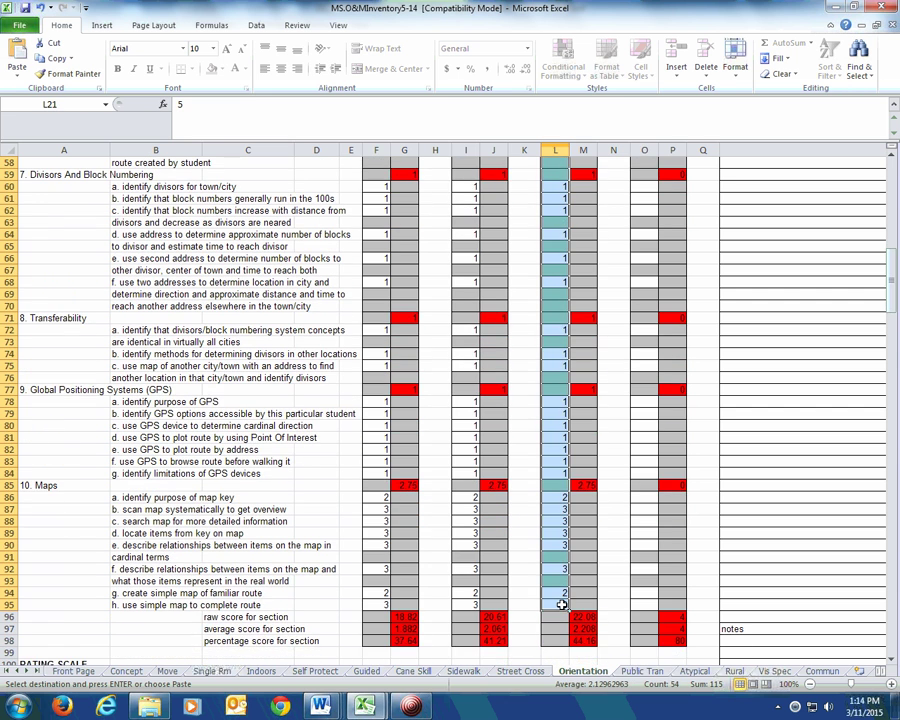
pyautogui.hotkey('ctrl', 'c')
pyautogui.press('Right')
pyautogui.press('Right')
pyautogui.press('Right')
pyautogui.hotkey('ctrl', 'v')
pyautogui.press('Down')
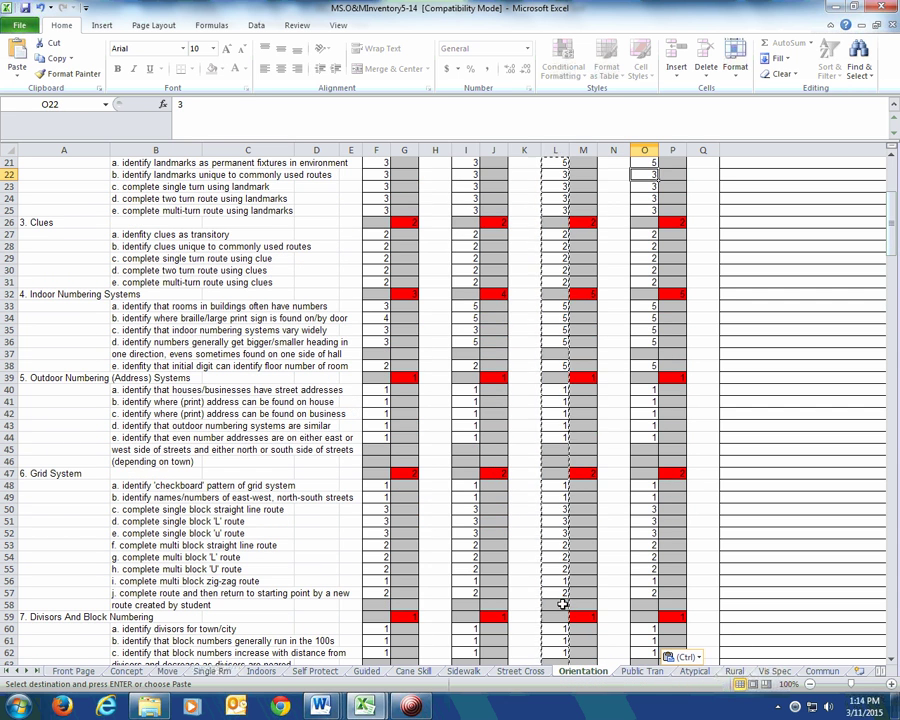
# Step: On the Public Tran sheet, copy the column L ratings from row 3 down into column O starting at O3
pyautogui.click(645, 671)
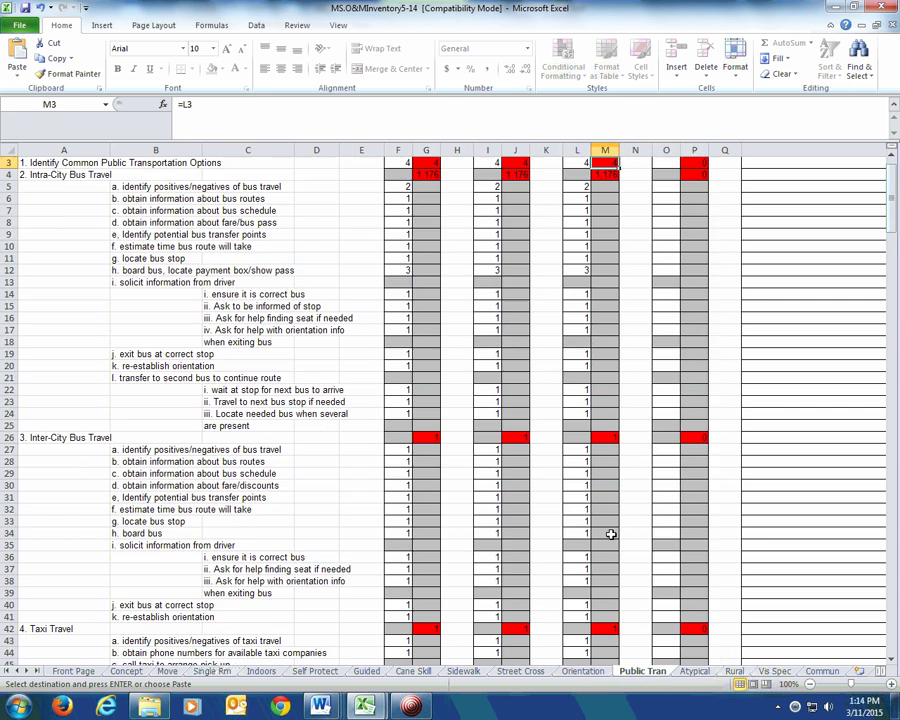
pyautogui.moveTo(581, 164); pyautogui.dragTo(573, 566)
pyautogui.hotkey('ctrl', 'c')
pyautogui.press('Right')
pyautogui.press('Right')
pyautogui.press('Right')
pyautogui.hotkey('ctrl', 'v')
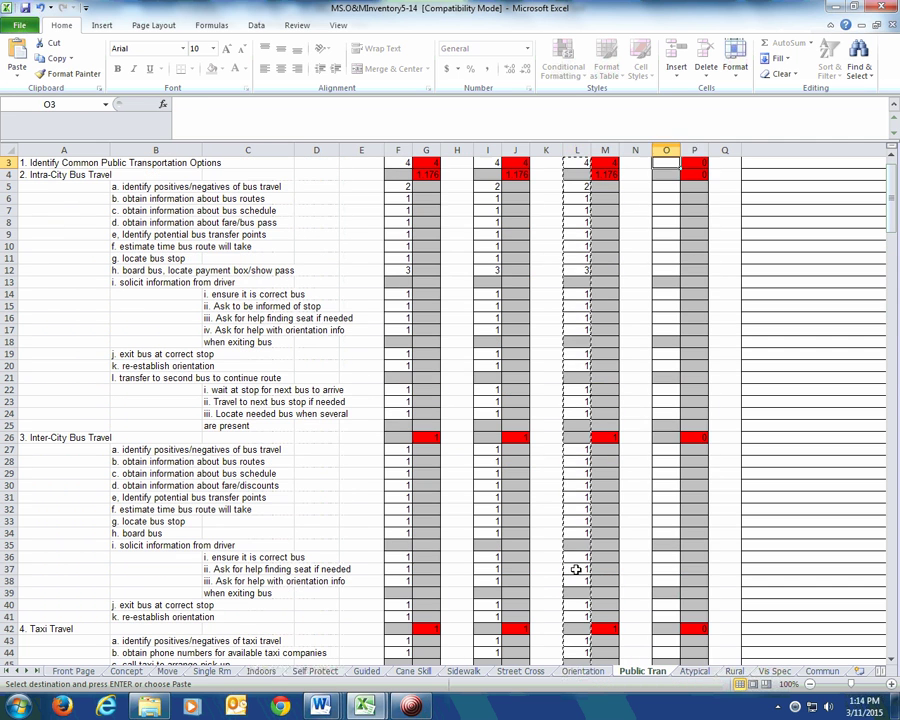
pyautogui.press('Right')
# Step: On the Atypical sheet, copy the column L ratings from row 4 down into column O starting at O4
pyautogui.click(693, 672)
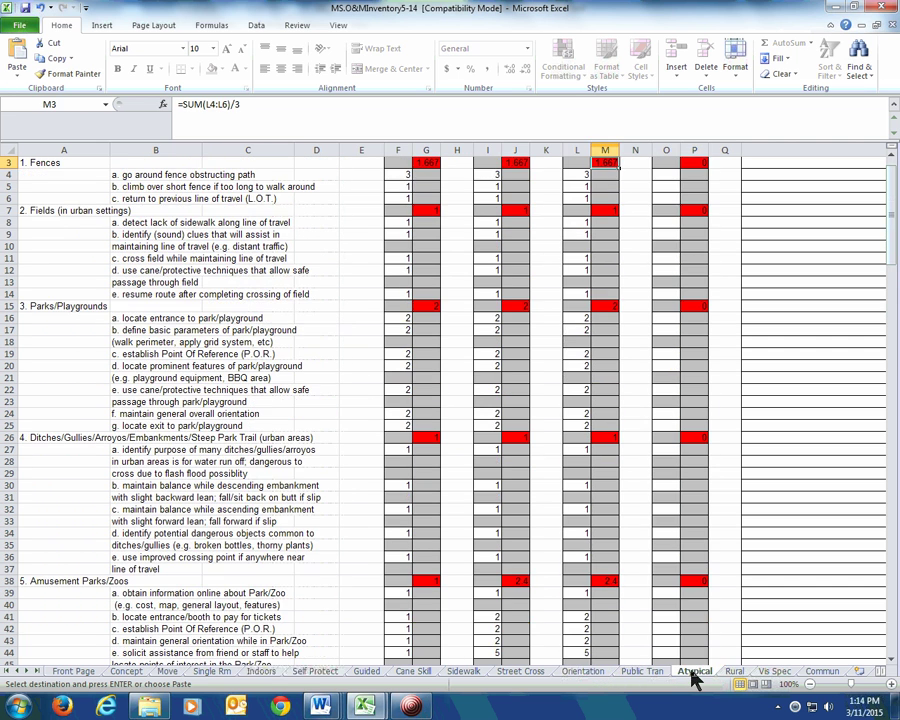
pyautogui.moveTo(578, 174); pyautogui.dragTo(590, 610)
pyautogui.hotkey('ctrl', 'c')
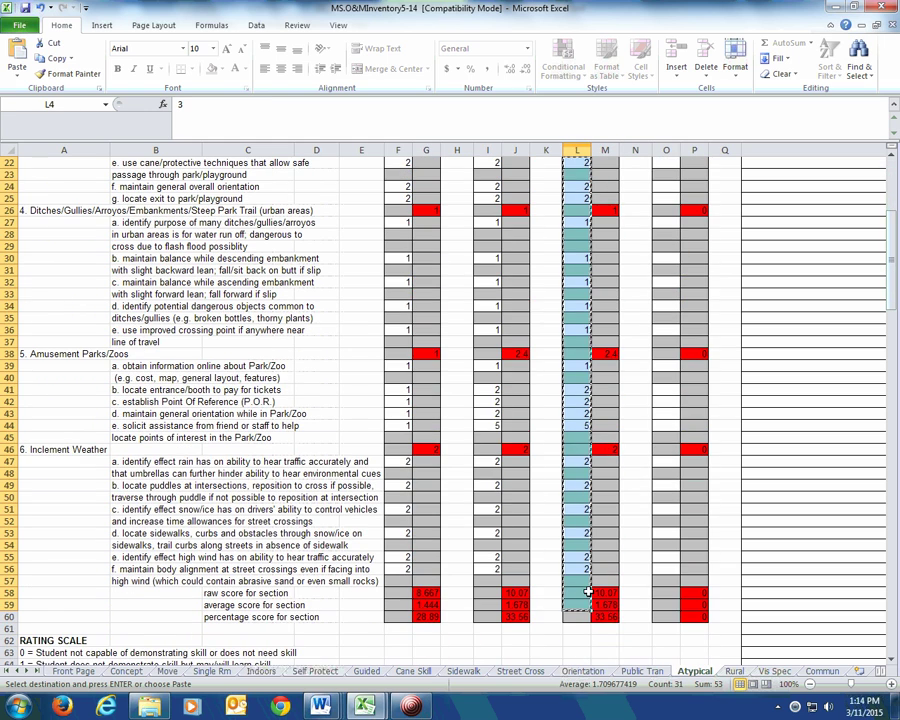
pyautogui.press('Right')
pyautogui.press('Right')
pyautogui.press('Right')
pyautogui.hotkey('ctrl', 'v')
pyautogui.press('Down')
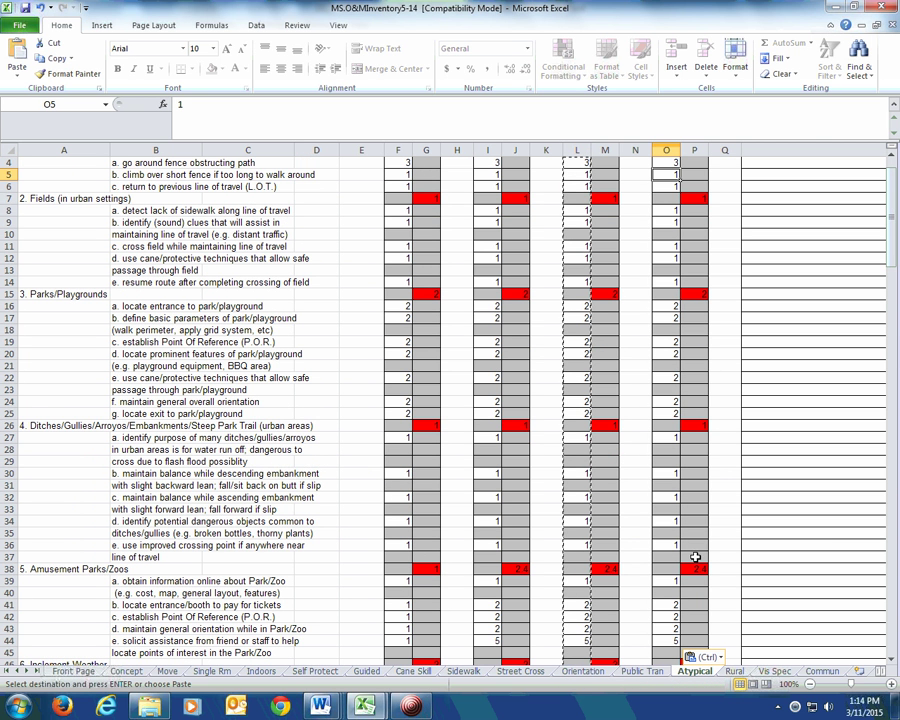
# Step: Check the fourth input column on the Rural and Vis Spec sheets for missing ratings
pyautogui.hotkey('ctrl', 'pagedown')
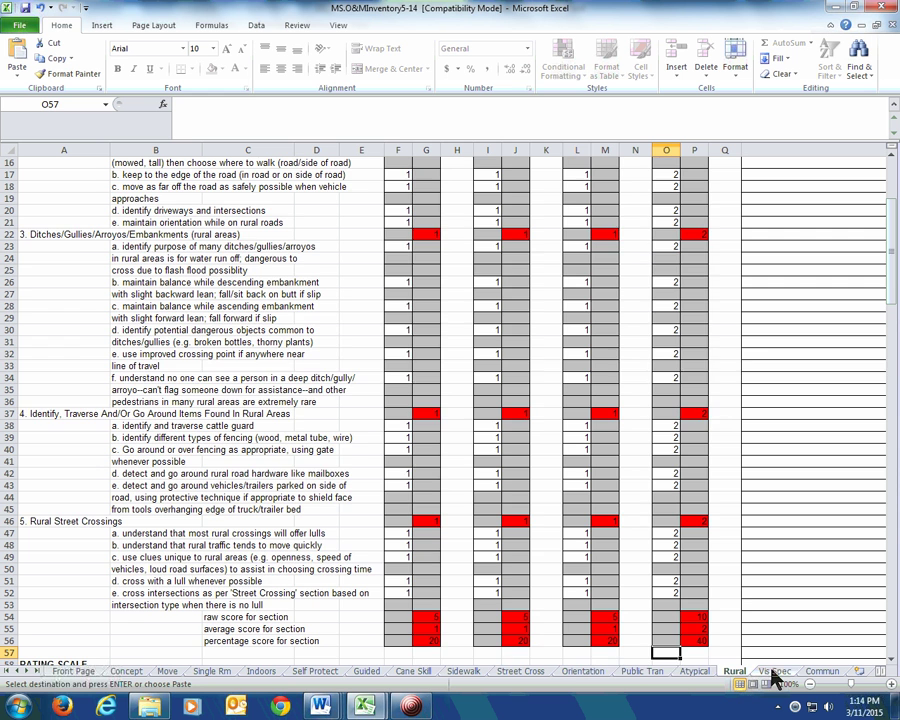
pyautogui.hotkey('ctrl', 'pagedown')
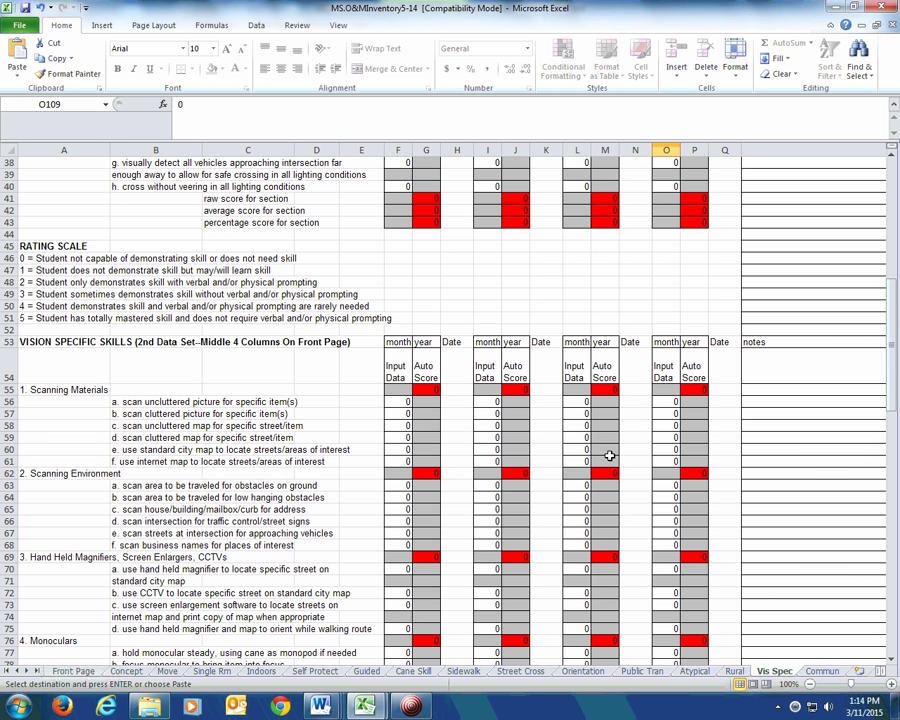
pyautogui.scroll(9, 606, 456)
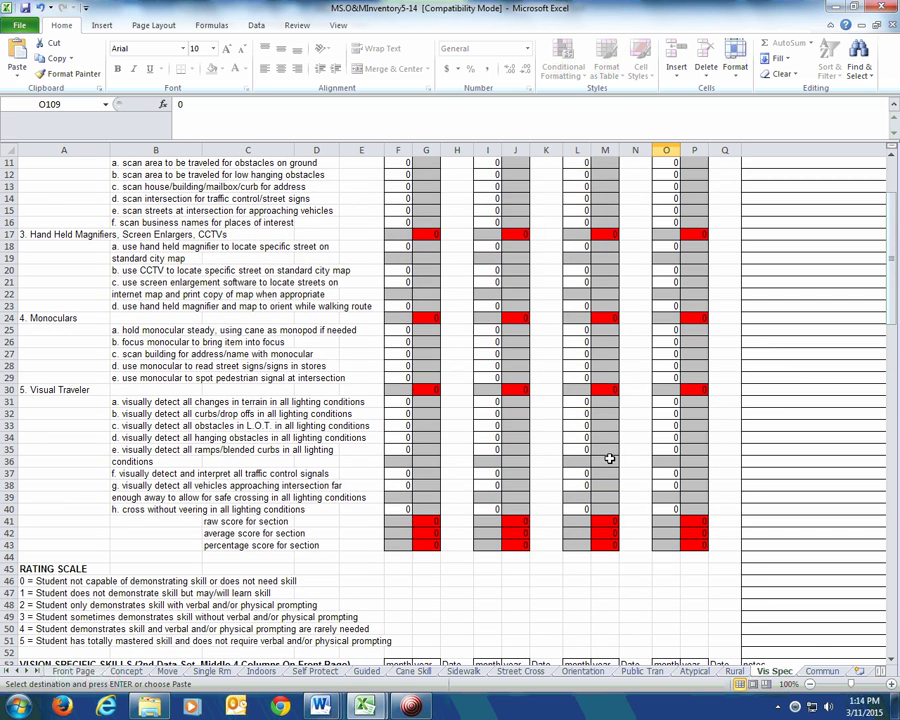
# Step: On the Commun sheet, copy the Comparison Shopping and Stores ratings in L3:L22 into column O starting at O3
pyautogui.click(822, 671)
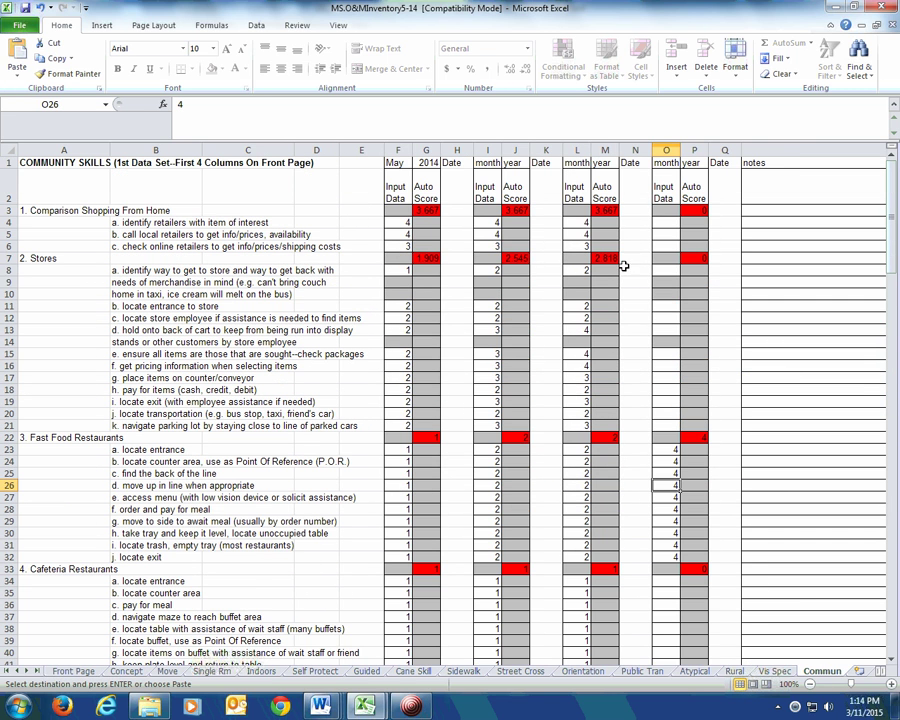
pyautogui.moveTo(585, 215); pyautogui.dragTo(588, 435)
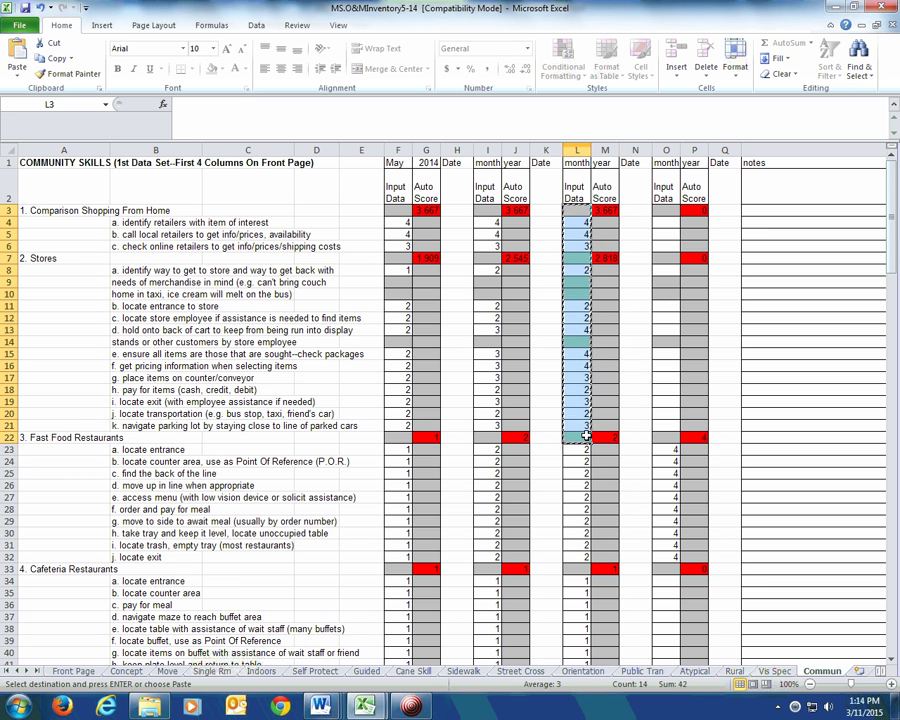
pyautogui.hotkey('ctrl', 'c')
pyautogui.press('Right')
pyautogui.press('Right')
pyautogui.press('Right')
pyautogui.hotkey('ctrl', 'v')
pyautogui.press('Down')
# Step: Copy the Cafeteria and Sit Down Restaurants ratings in L34:L49 into column O starting at O34
pyautogui.scroll(-5, 586, 437)
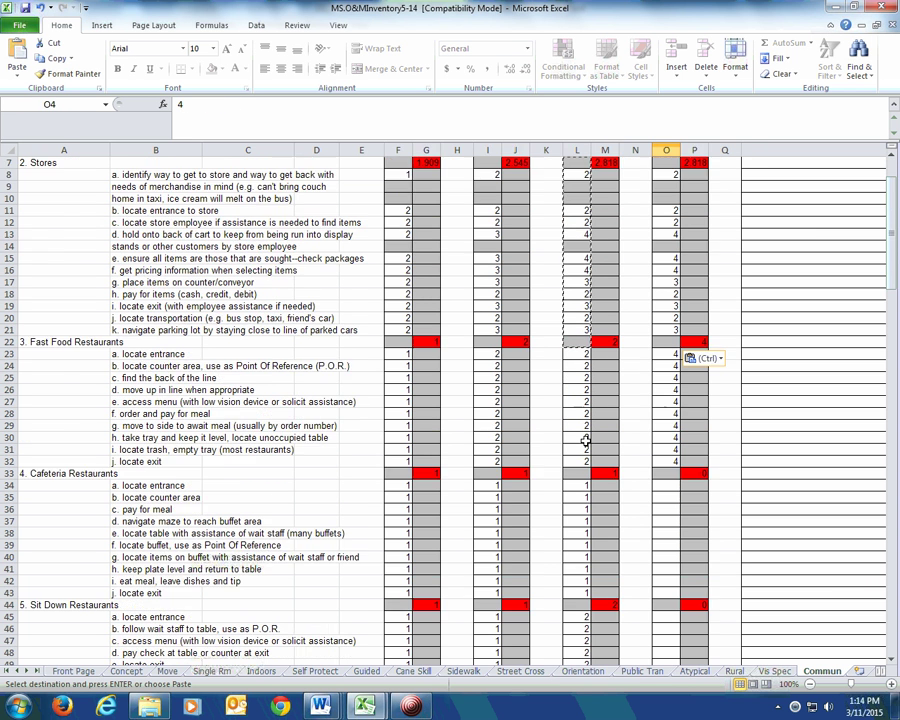
pyautogui.moveTo(578, 378); pyautogui.dragTo(578, 552)
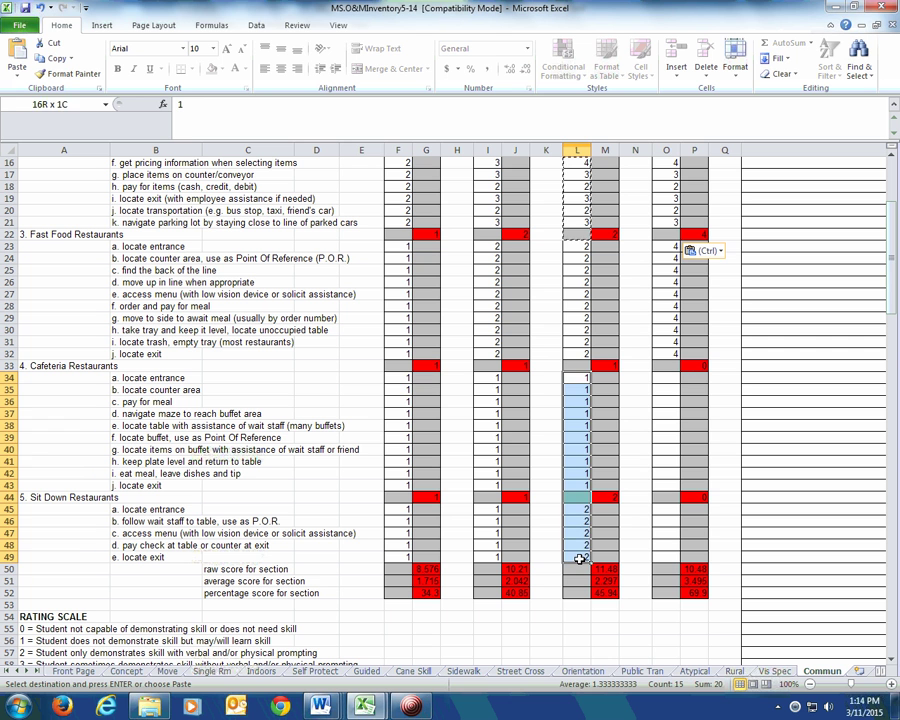
pyautogui.hotkey('ctrl', 'c')
pyautogui.press('Right')
pyautogui.press('Right')
pyautogui.press('Right')
pyautogui.hotkey('ctrl', 'v')
pyautogui.press('Right')
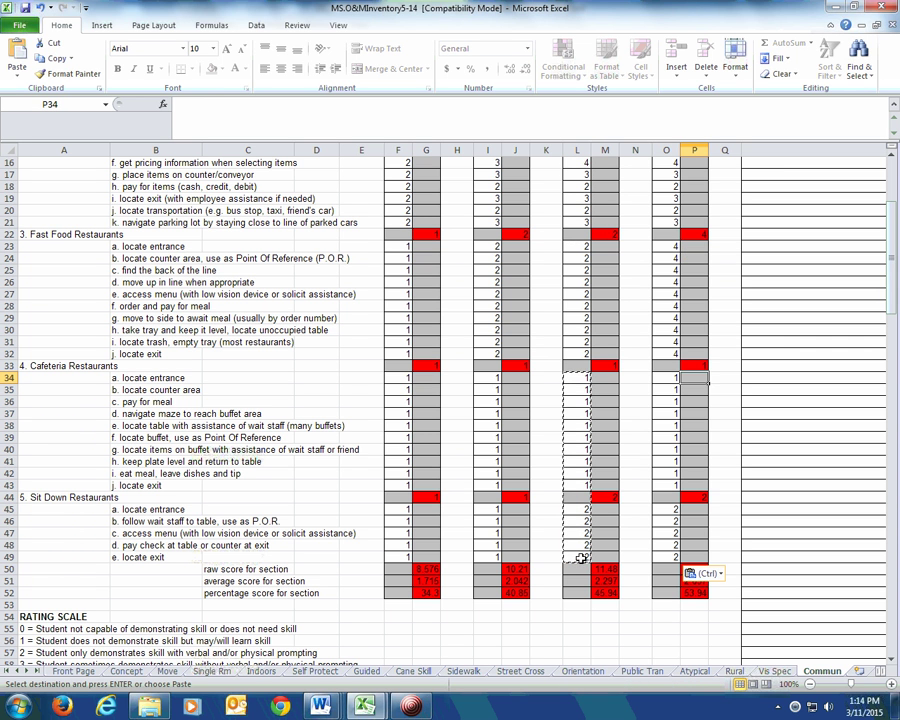
# Step: Check the Fast Food ratings in column O, and review the 5/15 total on the Front Page sheet
pyautogui.click(675, 248)
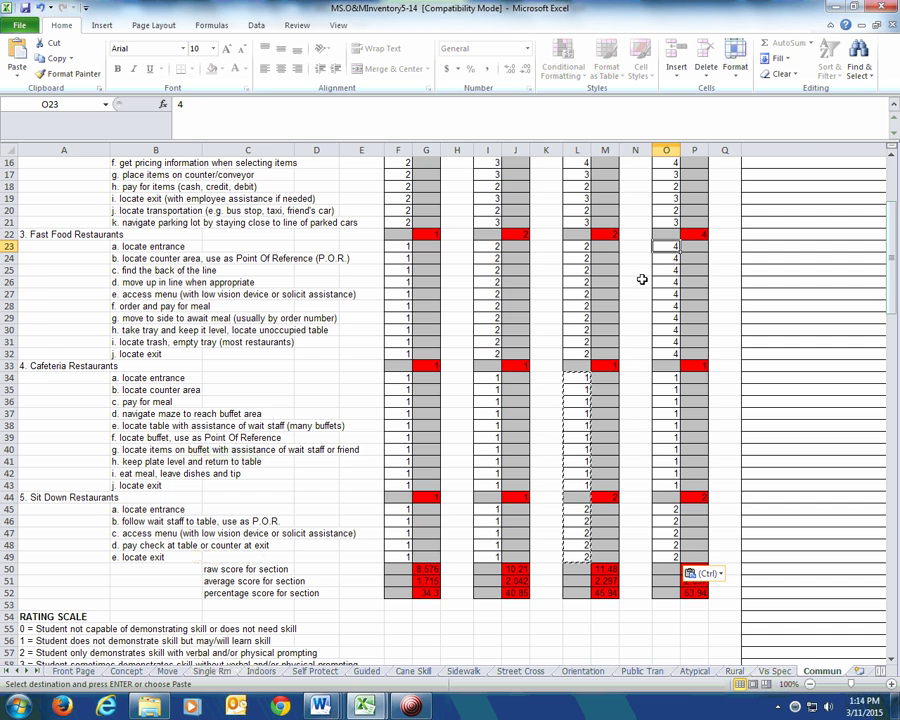
pyautogui.click(73, 671)
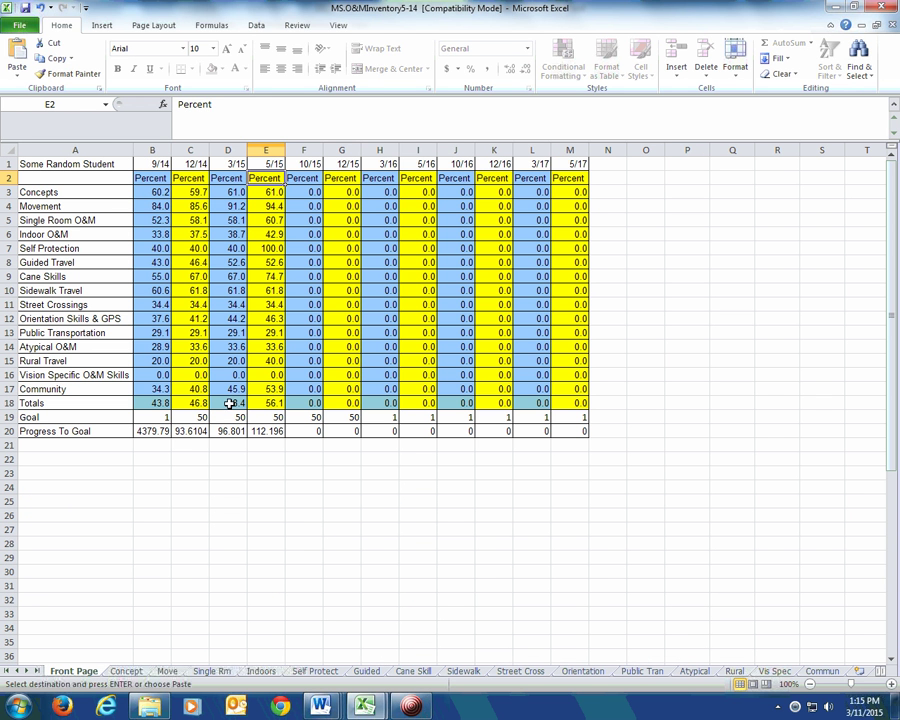
pyautogui.click(262, 403)
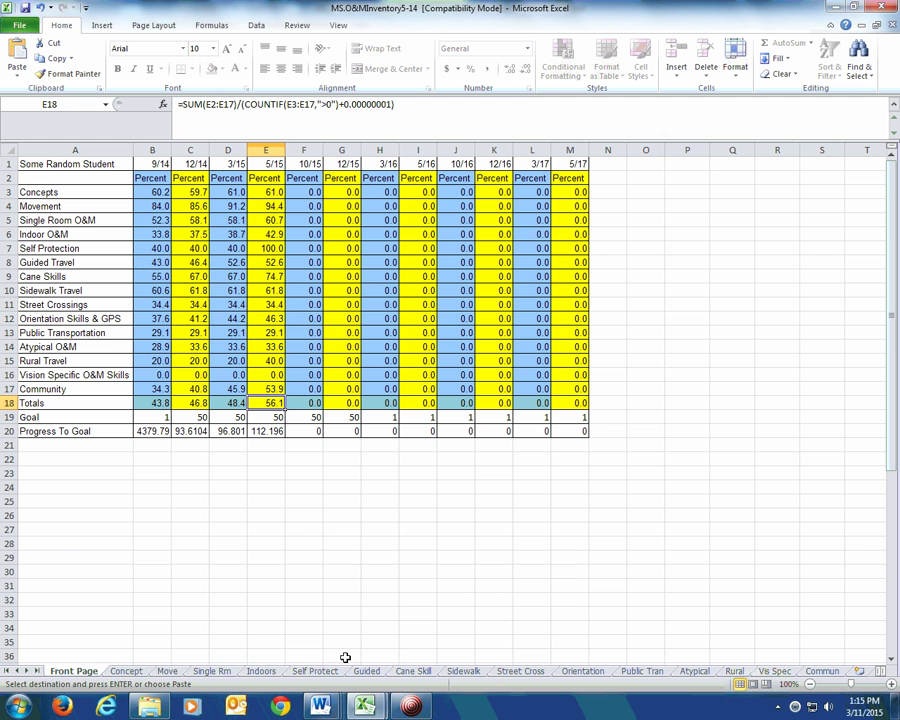
# Step: Switch to the Fake Name Session Notes 14-15 workbook and view the 7-Apr session note
pyautogui.moveTo(368, 708)
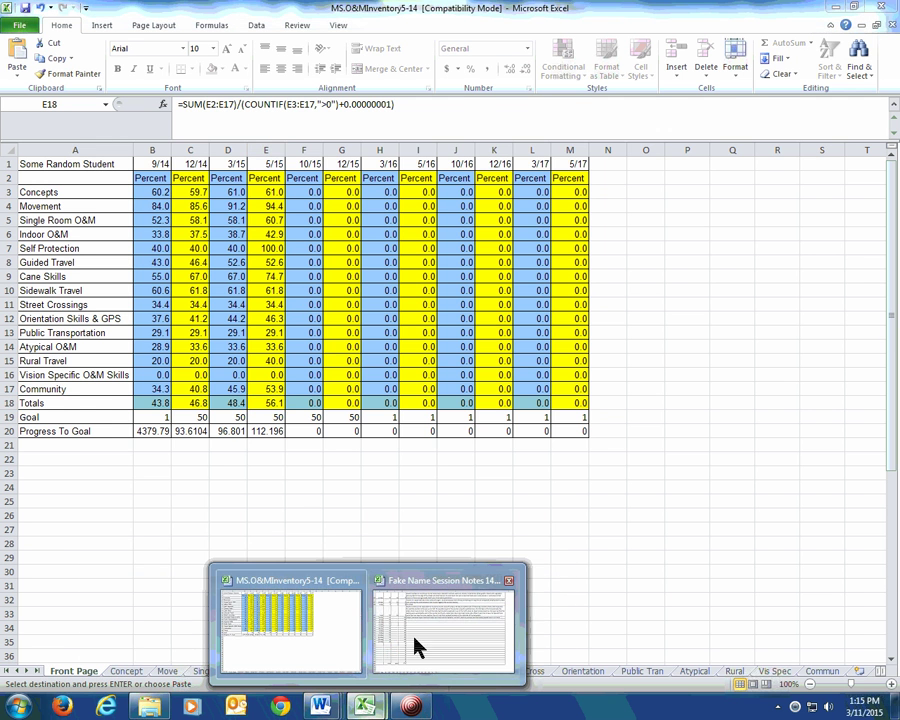
pyautogui.click(416, 636)
pyautogui.click(370, 272)
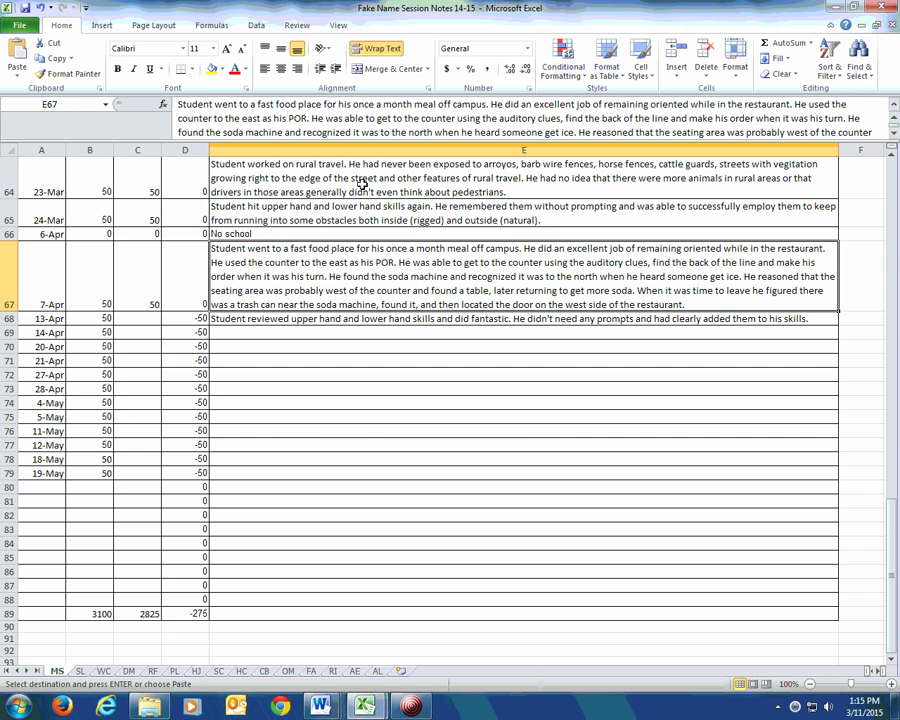
# Step: Return to the MS.O&MInventory5-14 workbook and compare the Self Protection percentages for 9/14, 12/14, 3/15 and 5/15
pyautogui.moveTo(364, 706)
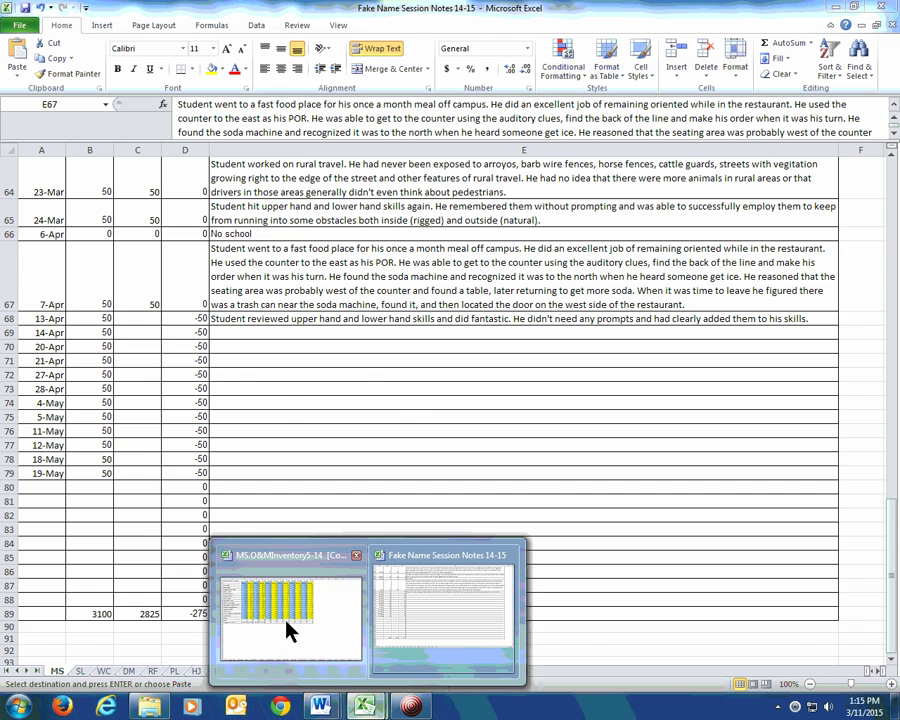
pyautogui.click(291, 629)
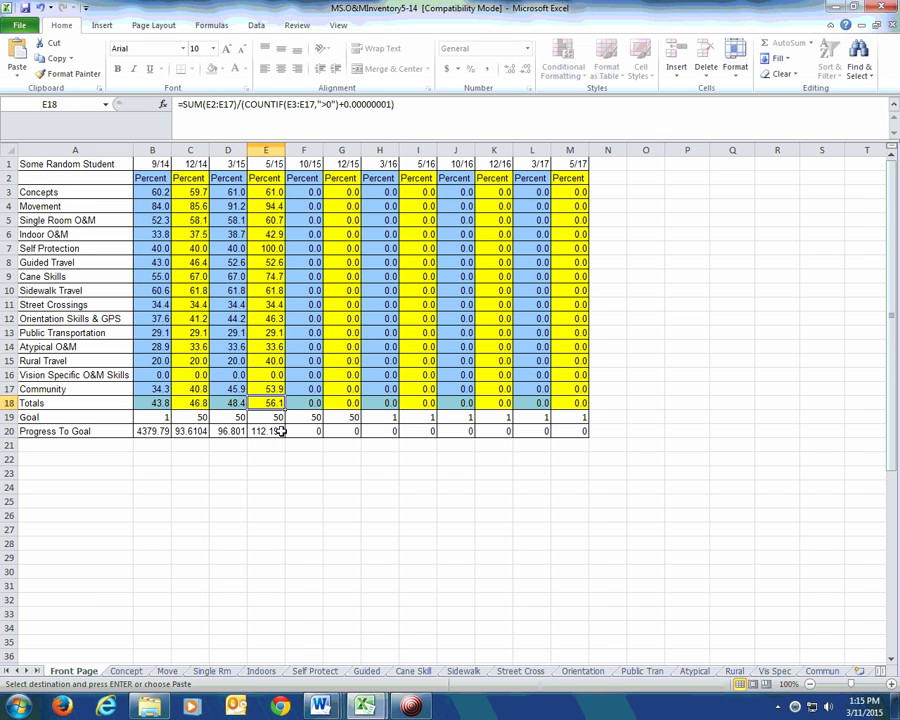
pyautogui.click(266, 248)
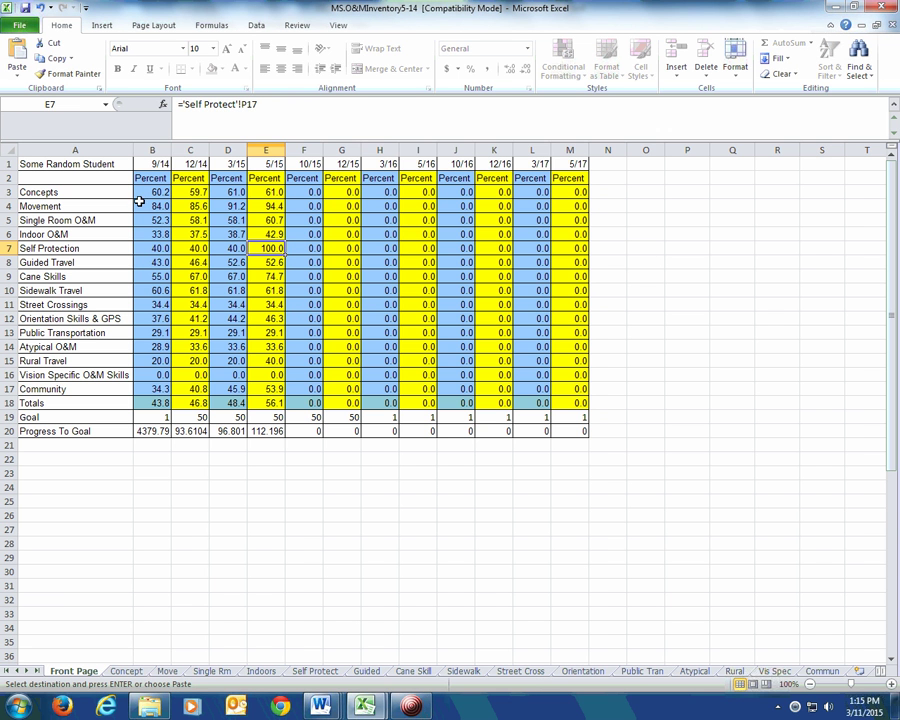
pyautogui.click(145, 249)
pyautogui.click(189, 249)
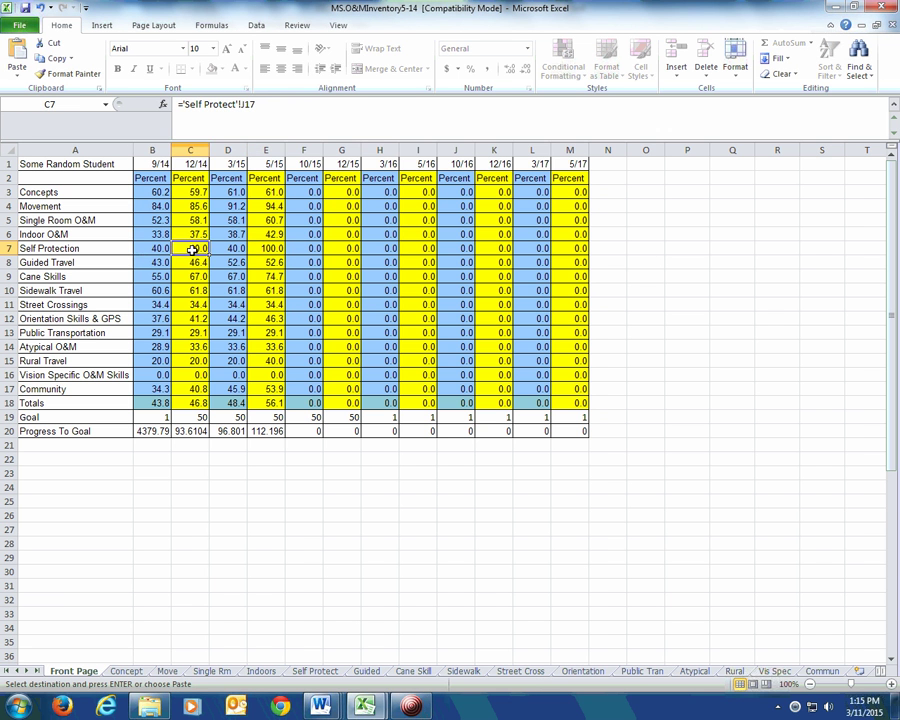
pyautogui.click(232, 248)
pyautogui.click(268, 248)
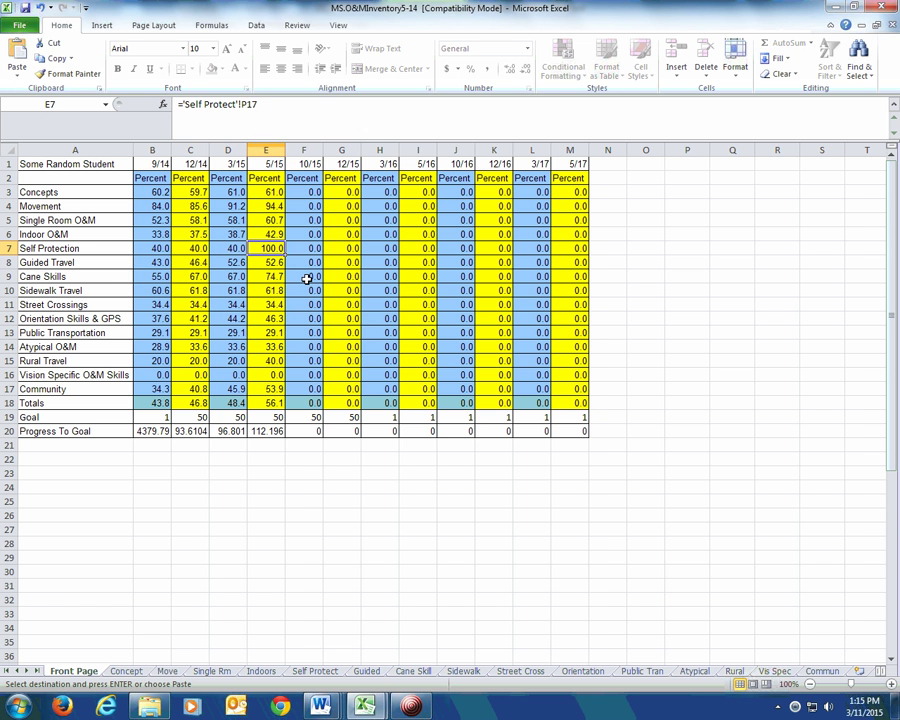
pyautogui.click(269, 164)
pyautogui.click(227, 163)
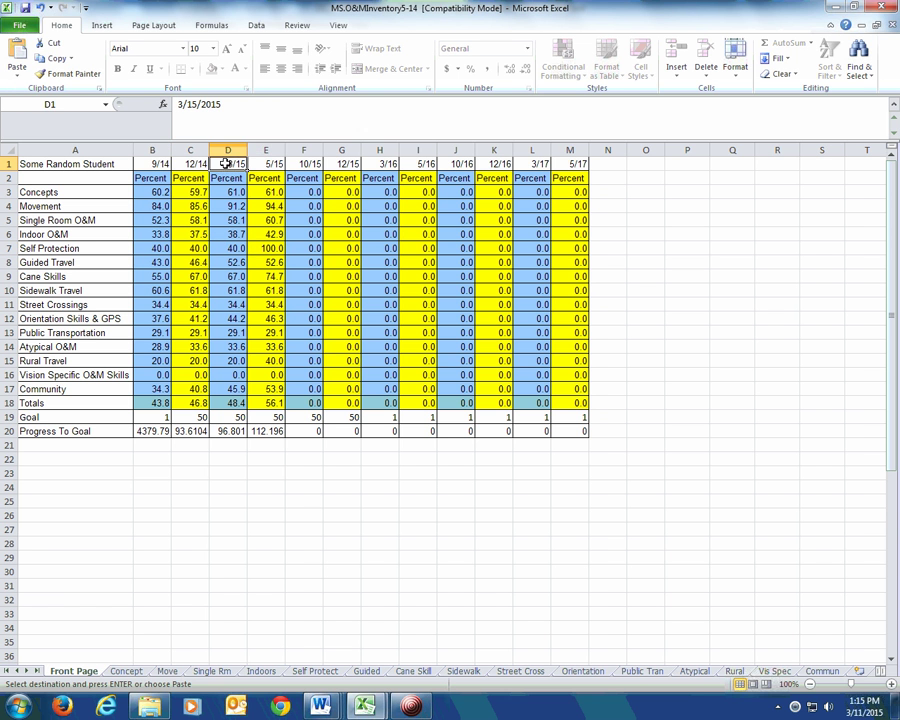
pyautogui.click(270, 164)
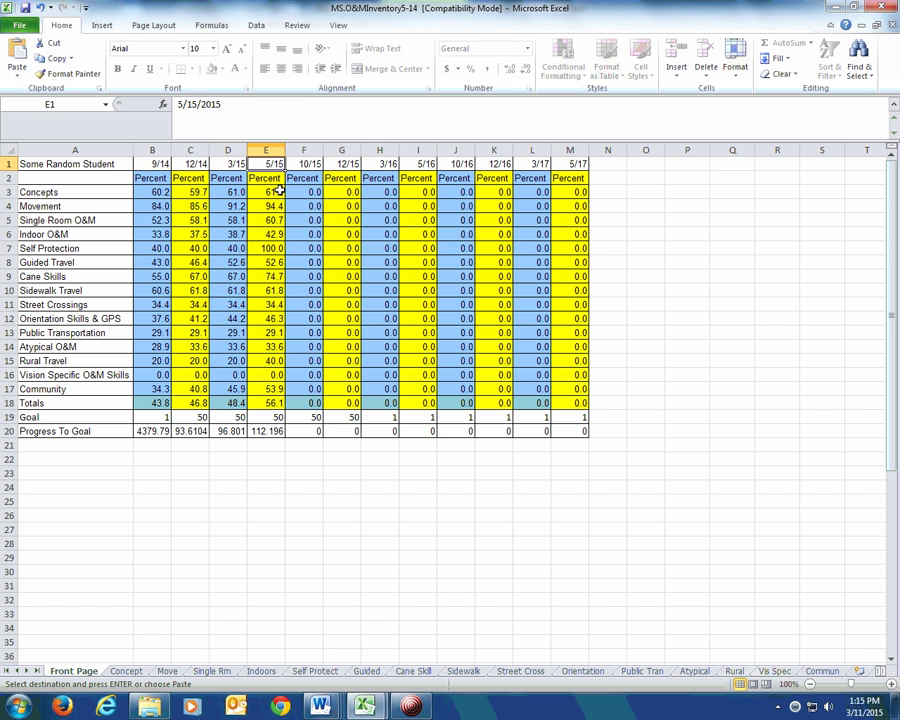
pyautogui.click(268, 247)
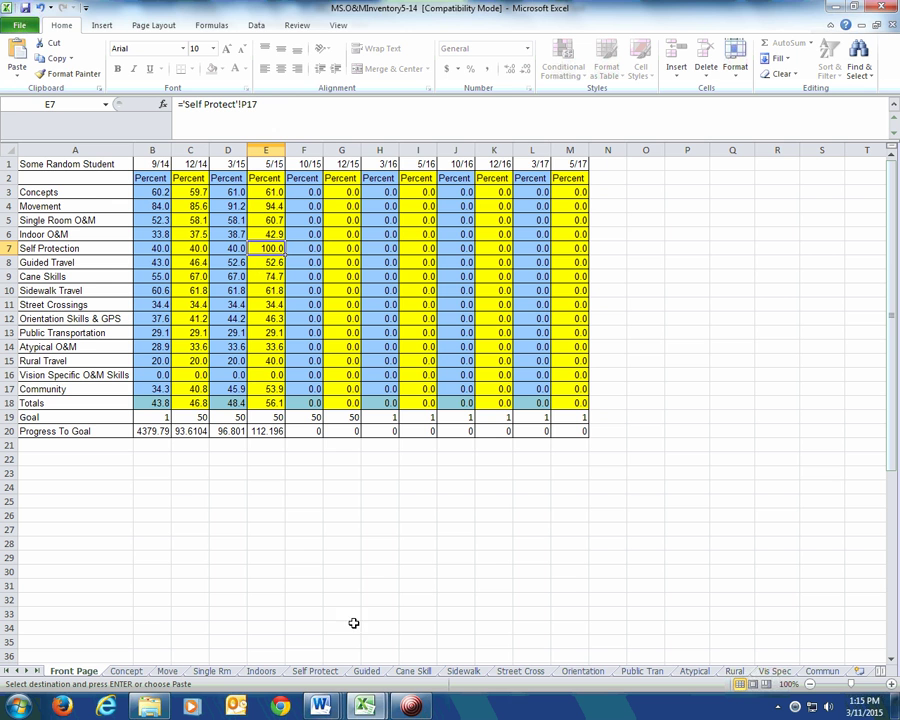
# Step: In the Fake Name Session Notes 14-15 workbook, review the 9-Mar, 24-Mar and 13-Apr notes on self-protection and upper and lower hand skills
pyautogui.moveTo(365, 708)
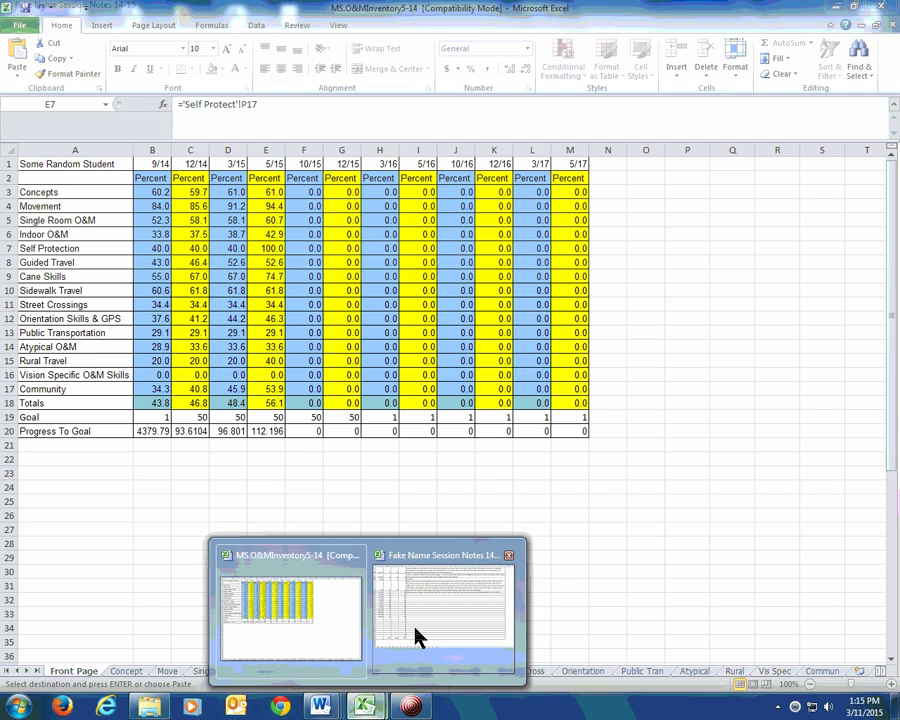
pyautogui.click(416, 638)
pyautogui.click(408, 518)
pyautogui.scroll(3, 407, 530)
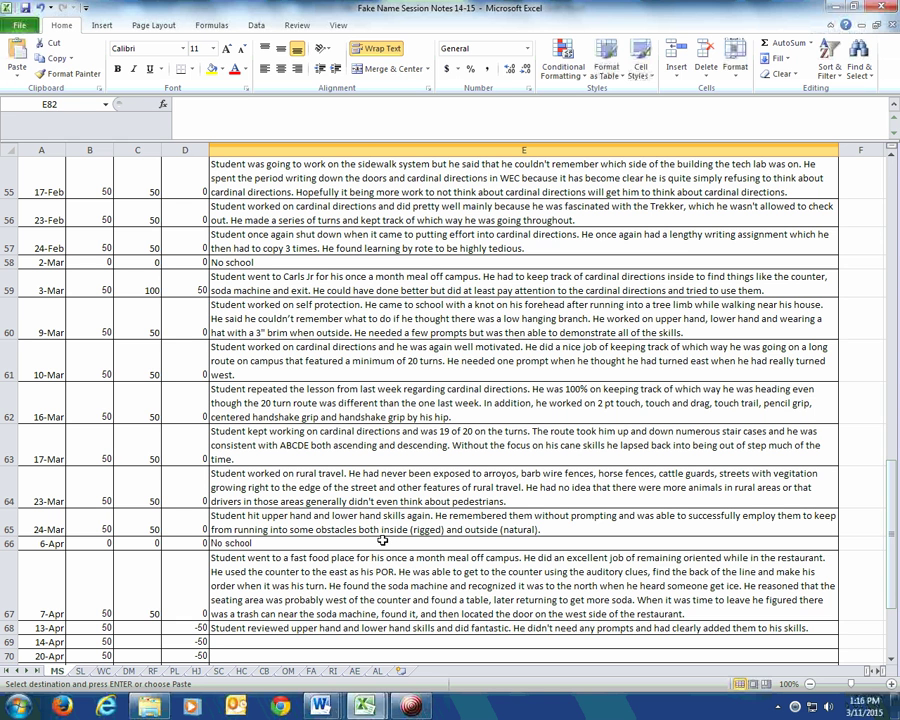
pyautogui.click(284, 337)
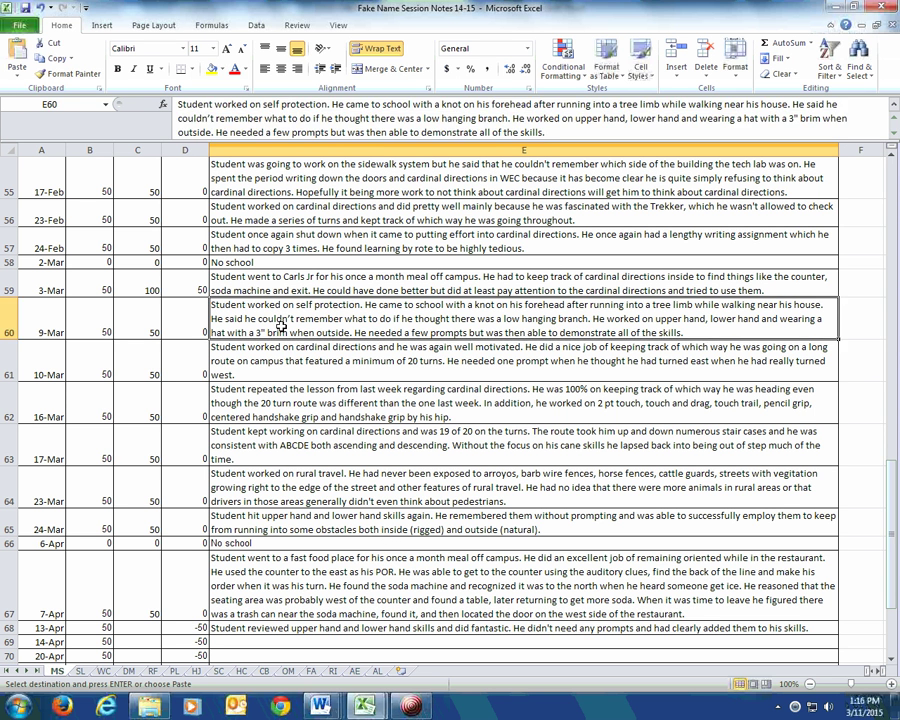
pyautogui.click(64, 326)
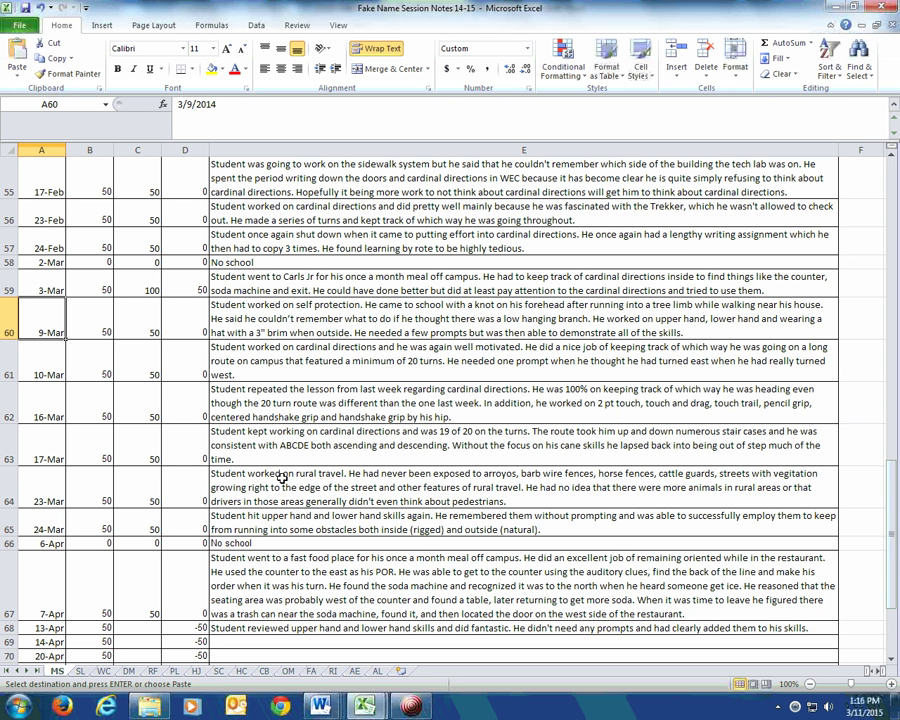
pyautogui.click(236, 524)
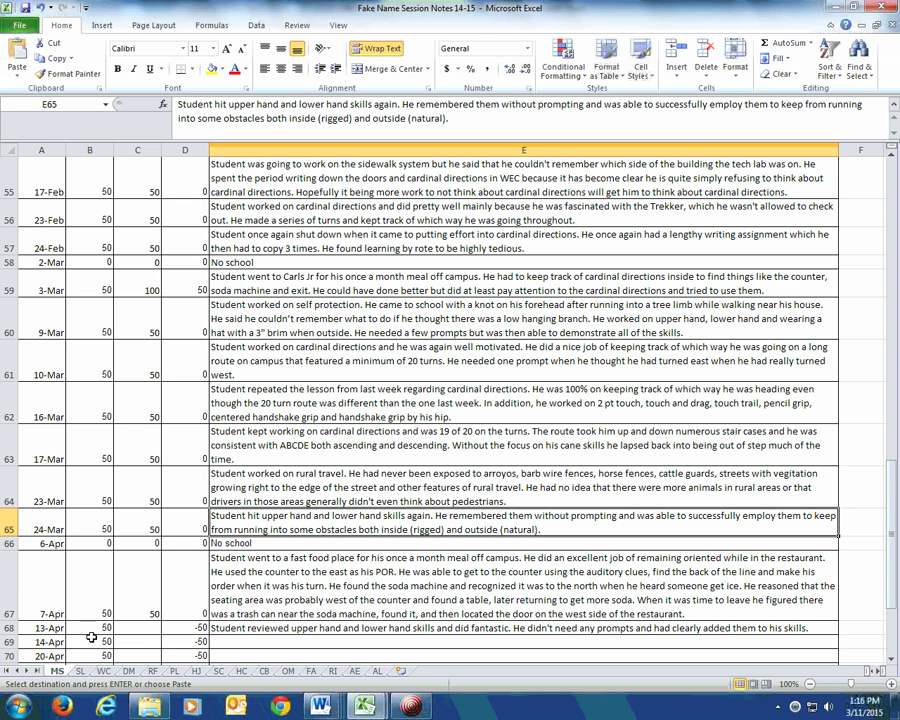
pyautogui.click(50, 628)
pyautogui.click(267, 639)
pyautogui.click(270, 628)
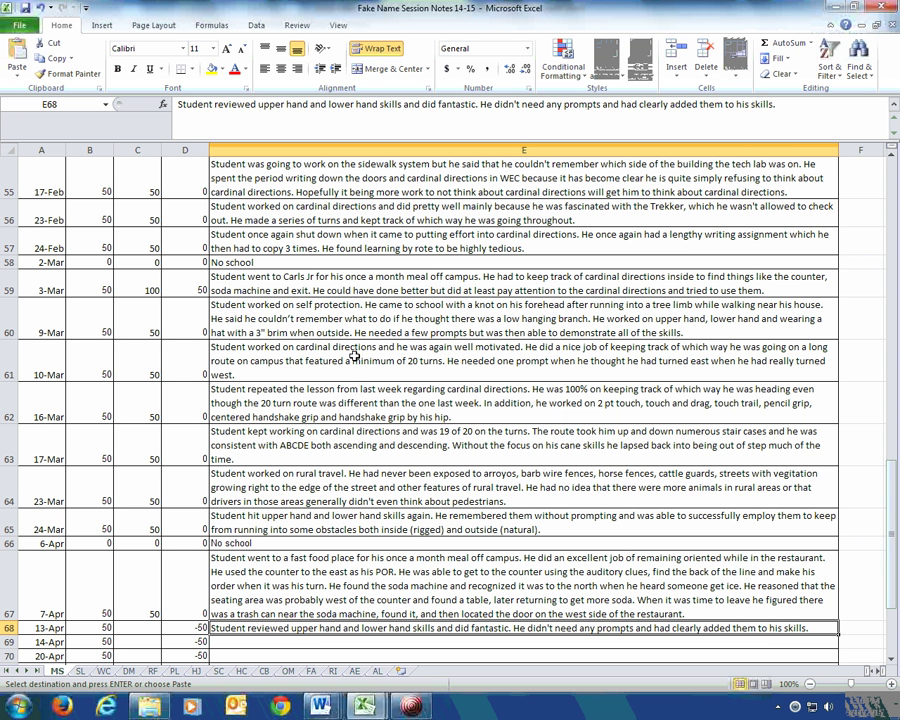
# Step: View the Front Page percentages in the MS.O&MInventory5-14 workbook, and return to the Fake Name Session Notes 14-15 workbook for the 17-Mar note
pyautogui.moveTo(378, 710)
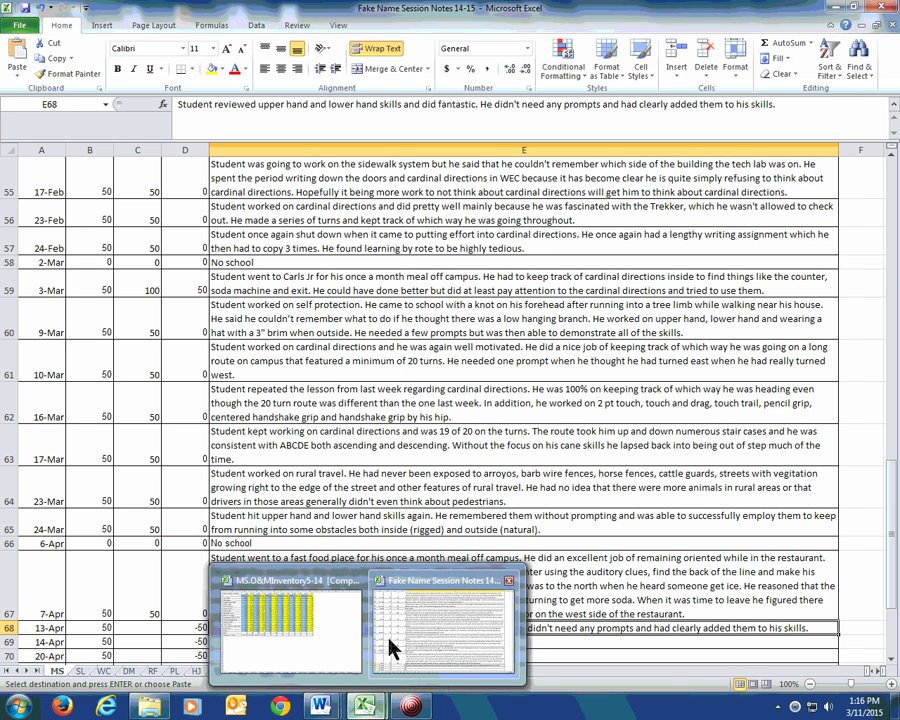
pyautogui.click(343, 642)
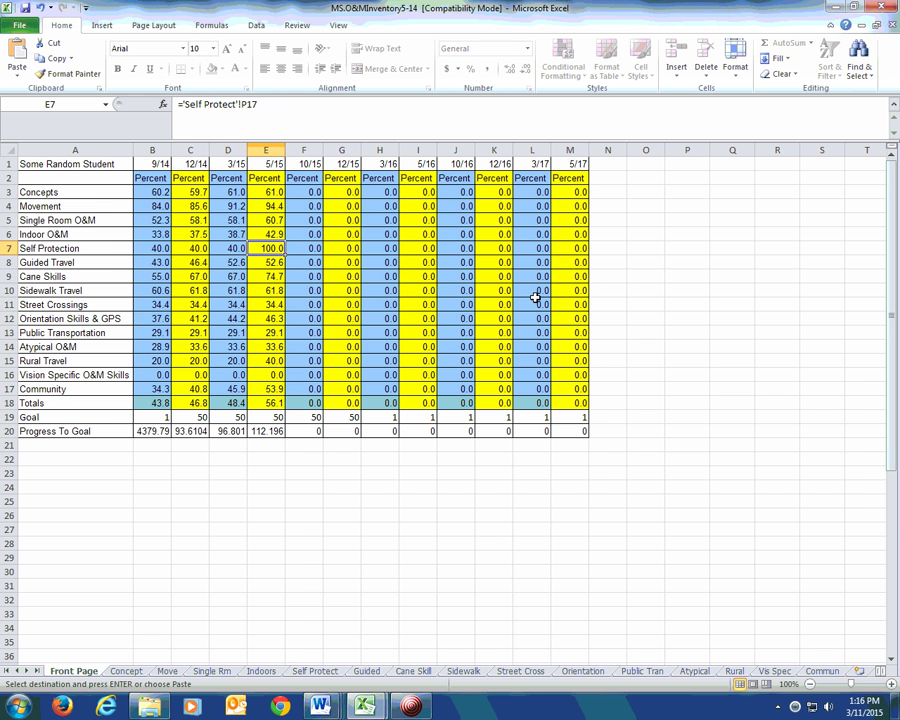
pyautogui.click(367, 704)
pyautogui.click(410, 663)
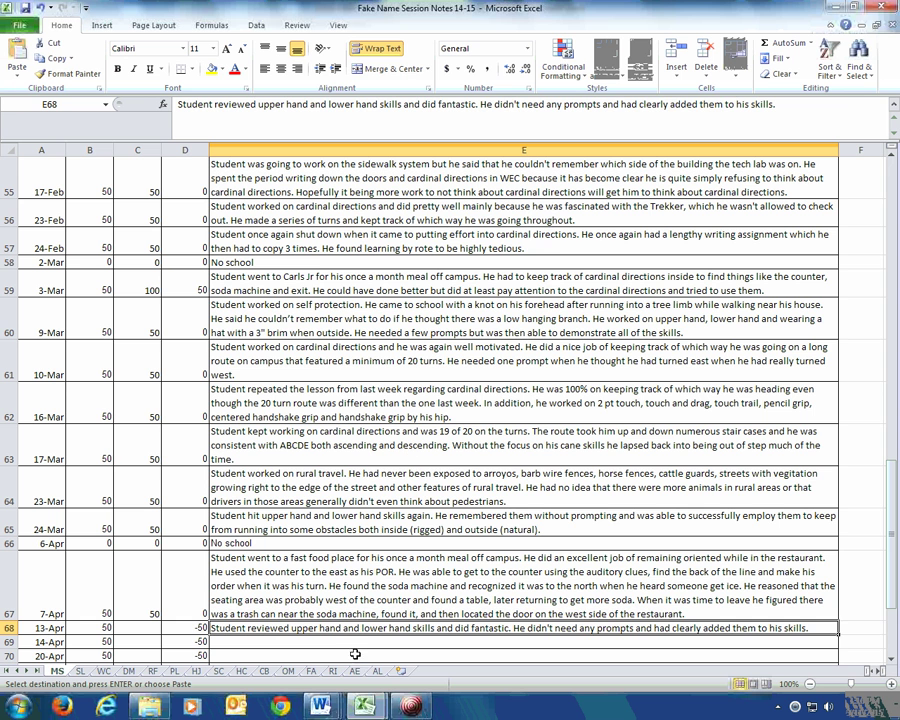
pyautogui.click(367, 448)
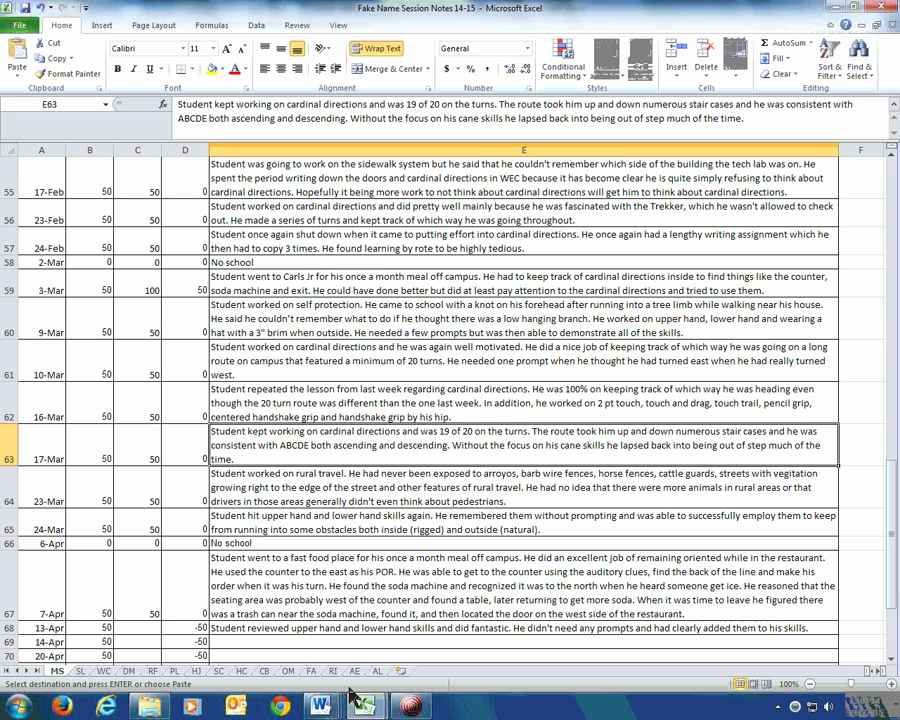
# Step: Switch to the MS.O&MInventory5-14 workbook and review the Street Cross ratings down to the 'T' Intersections section
pyautogui.moveTo(358, 708)
pyautogui.click(287, 652)
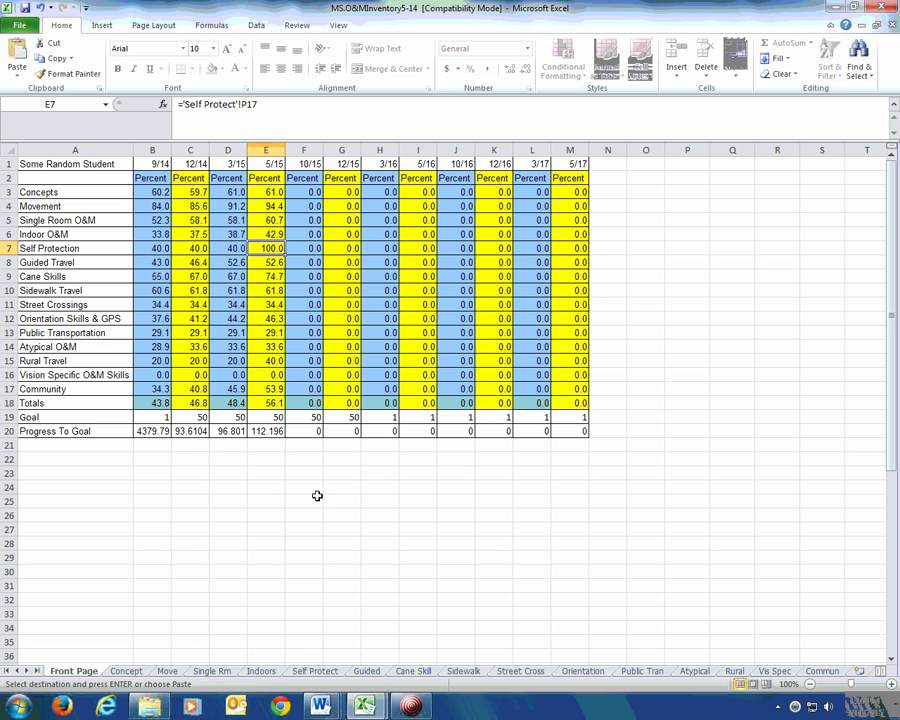
pyautogui.click(519, 671)
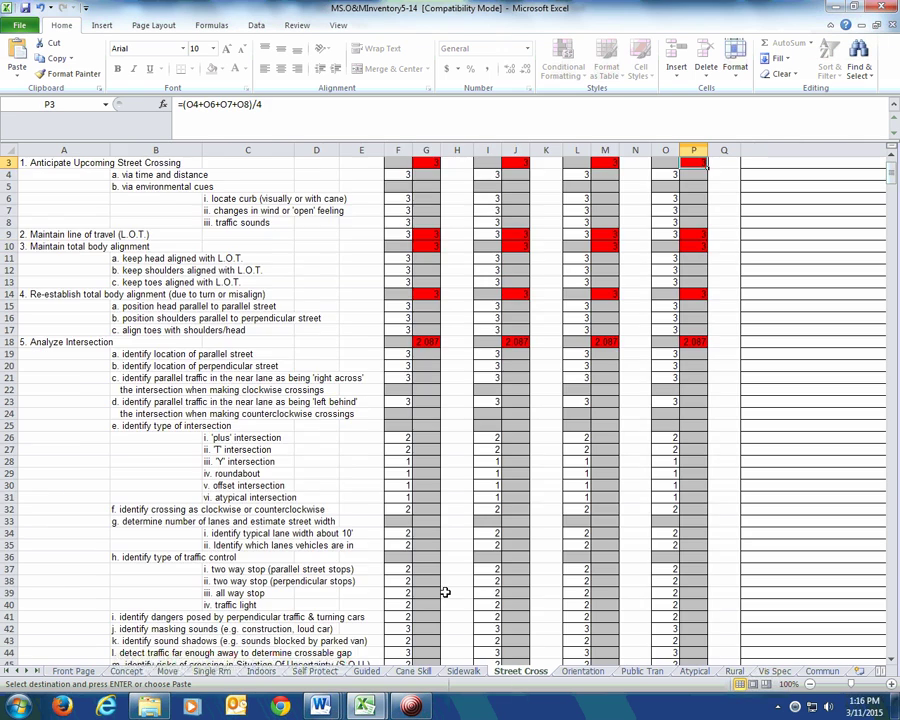
pyautogui.scroll(-20, 396, 524)
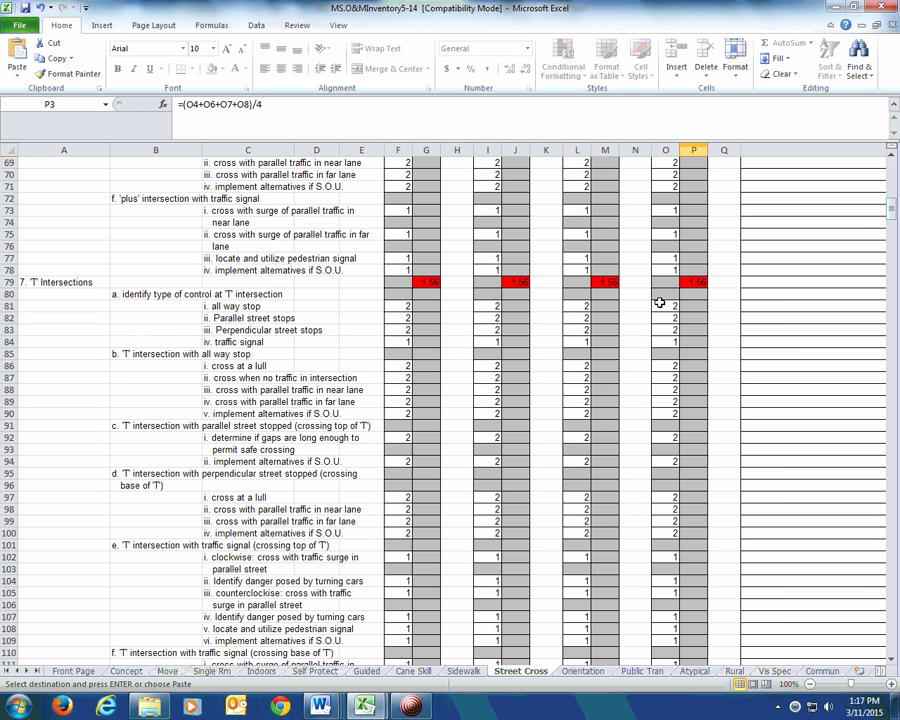
# Step: Switch to the Fake Name Session Notes 14-15 workbook and read the 10-Mar and 16-Mar notes on cardinal directions
pyautogui.click(376, 707)
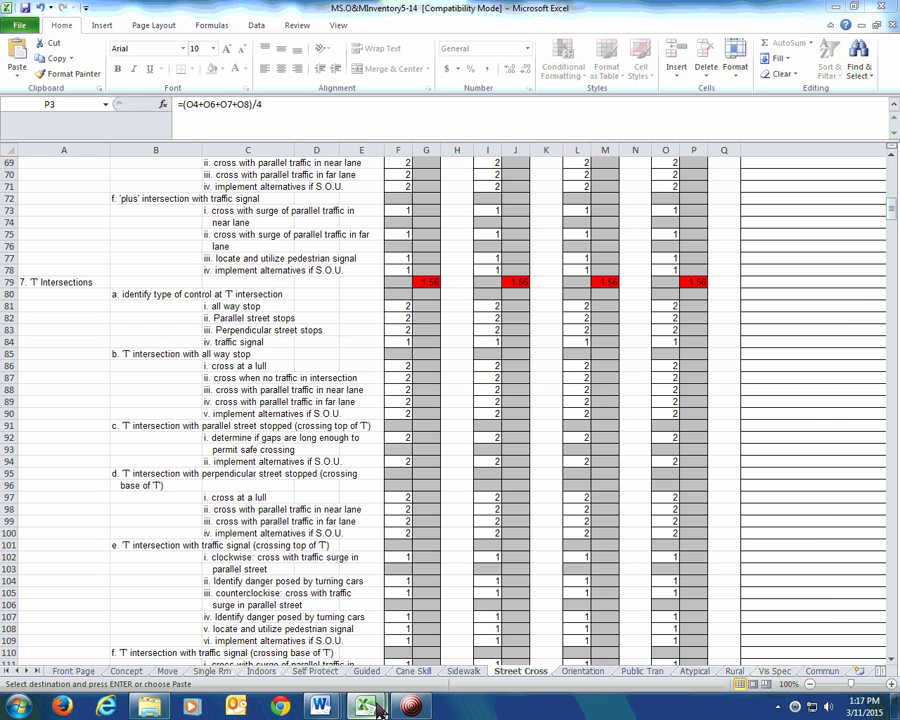
pyautogui.click(464, 640)
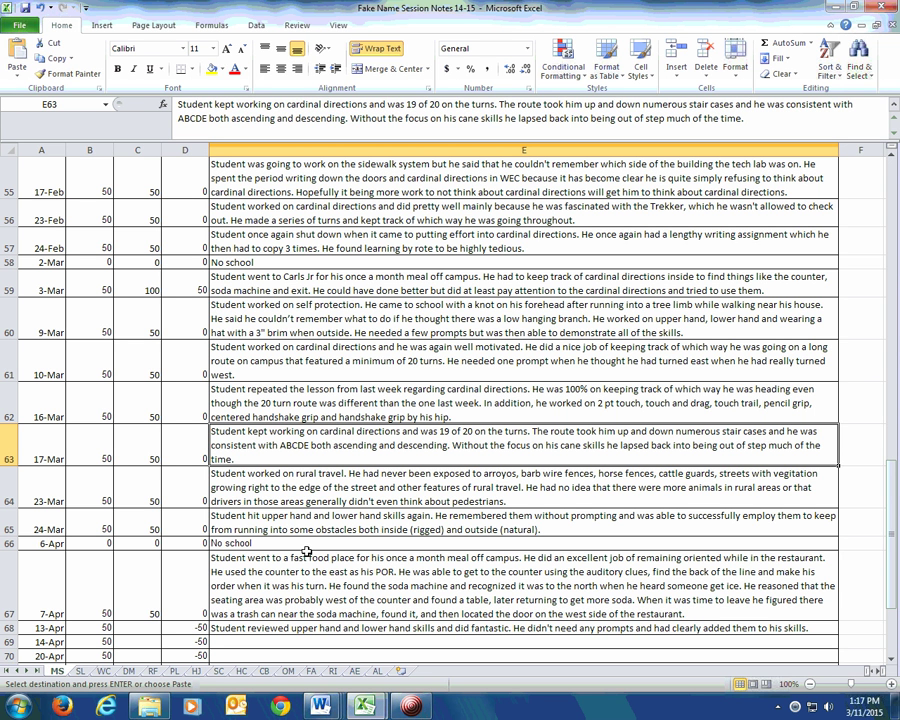
pyautogui.click(212, 372)
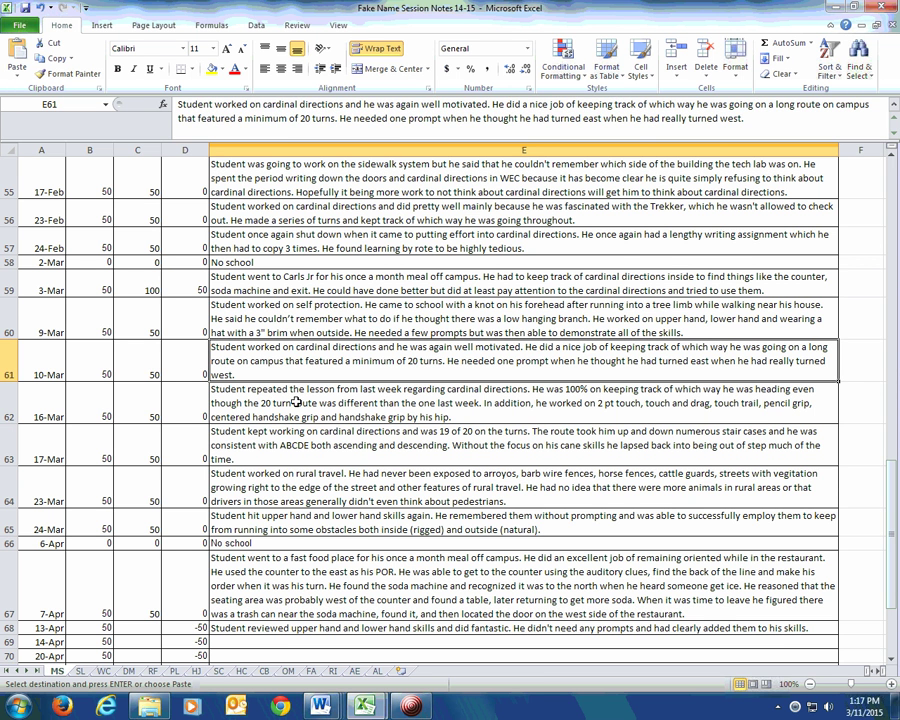
pyautogui.click(294, 400)
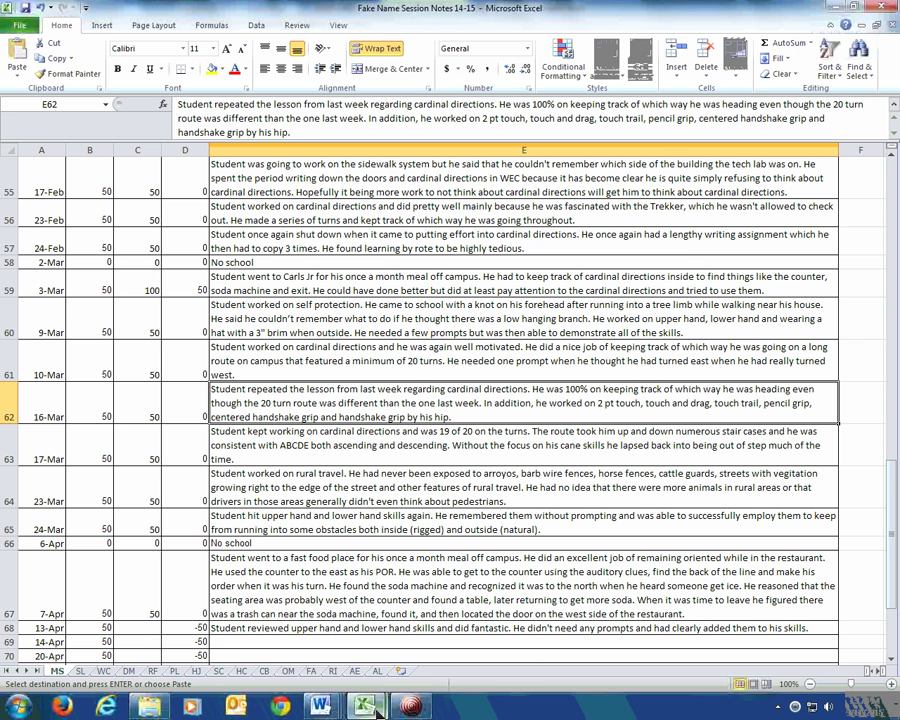
# Step: Return to the Front Page sheet of the MS.O&MInventory5-14 workbook and check the 5/15 Public Transportation percentage
pyautogui.moveTo(370, 708)
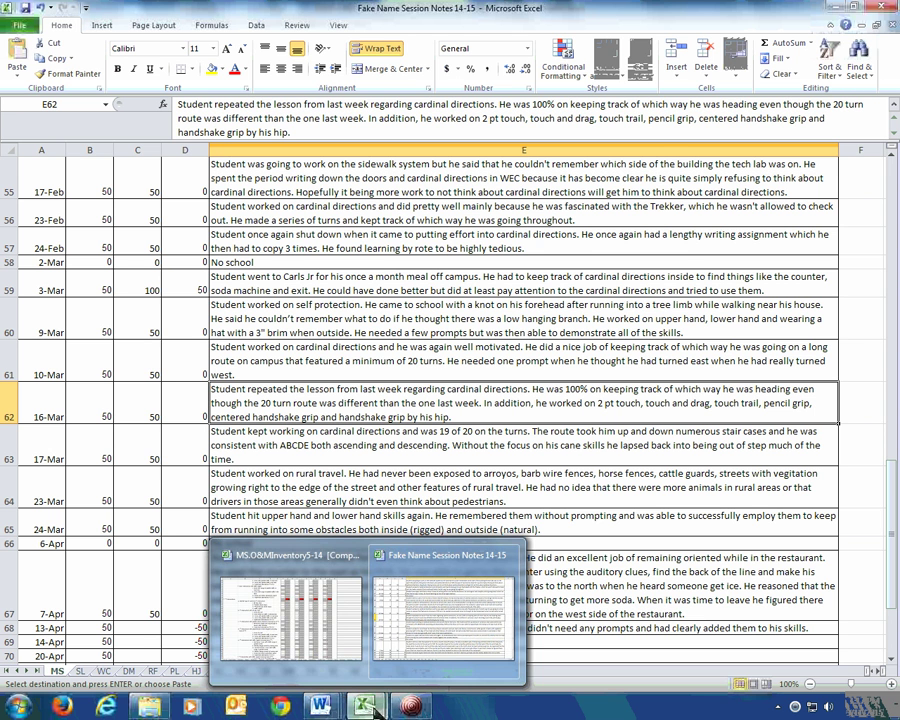
pyautogui.click(273, 622)
pyautogui.click(74, 671)
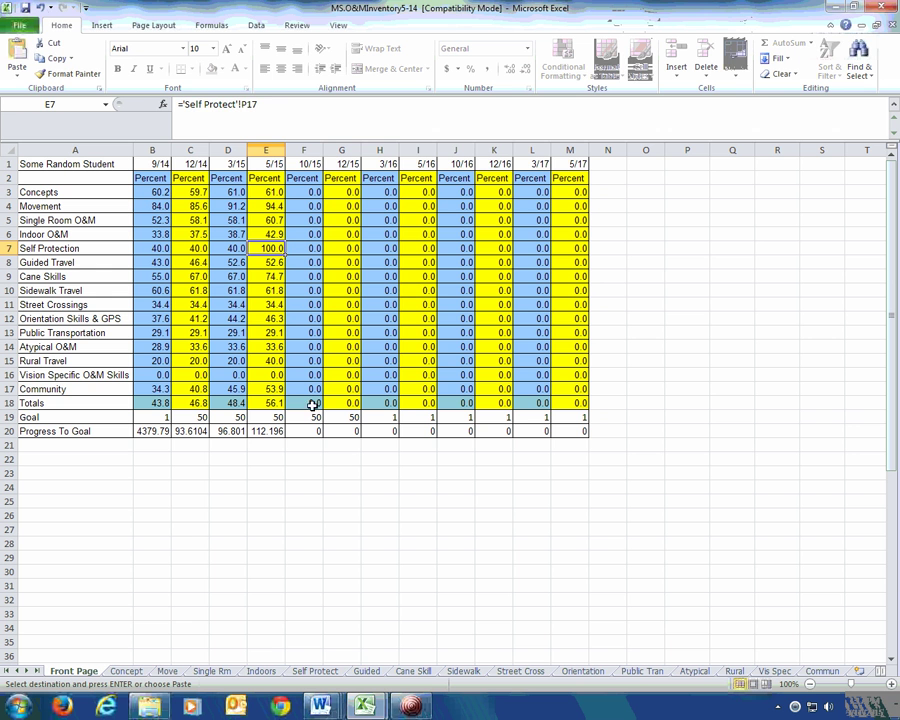
pyautogui.click(266, 334)
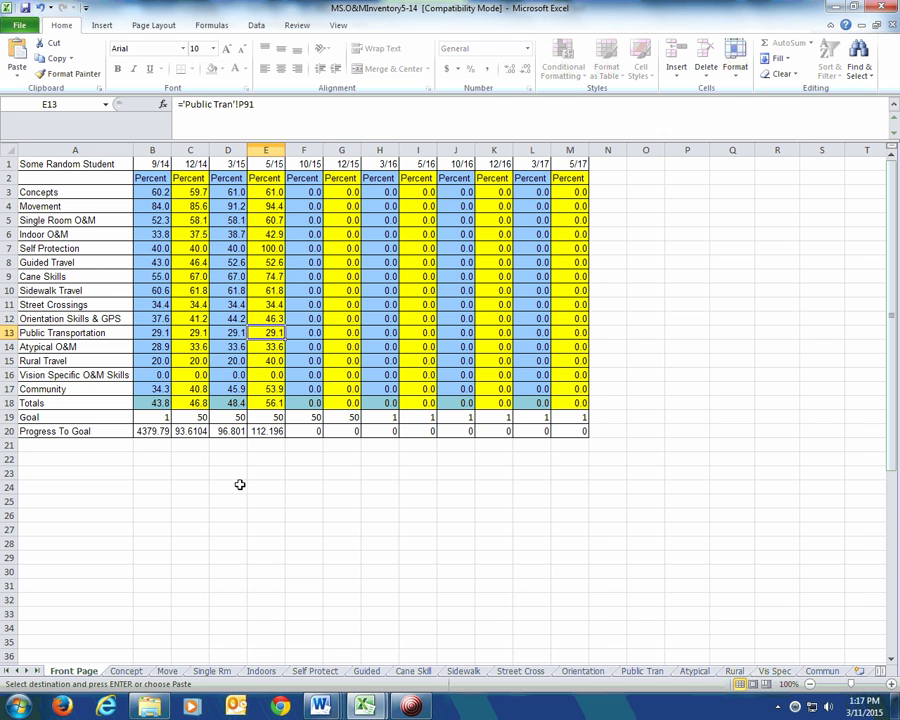
# Step: Switch to the FakeProgress document in Word and review the 10/10/14 progress note, including its "THIS IS NOT A GRADE" statement
pyautogui.moveTo(322, 708)
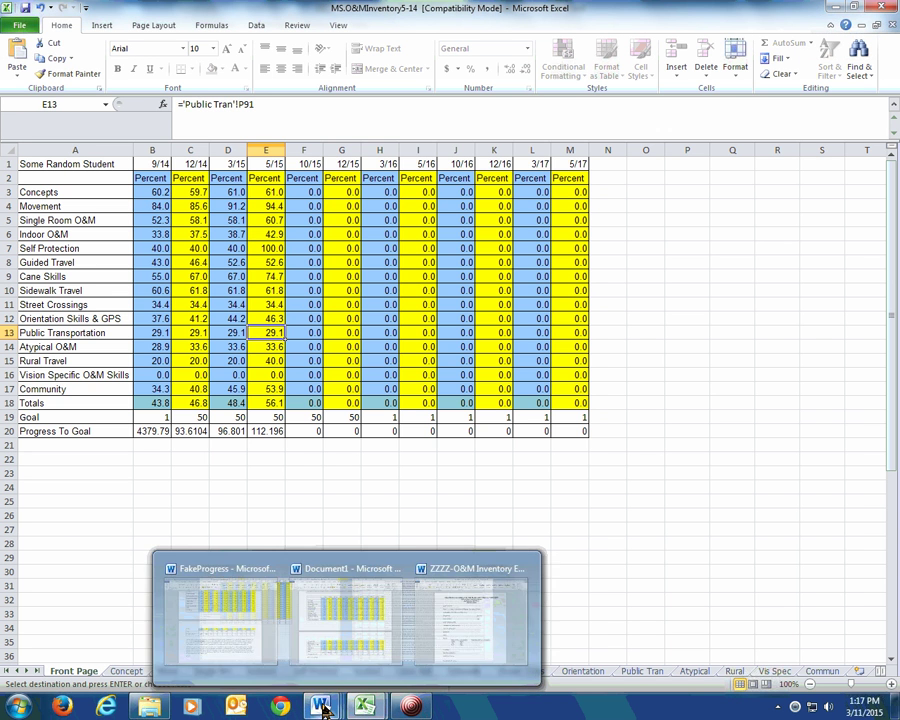
pyautogui.click(201, 641)
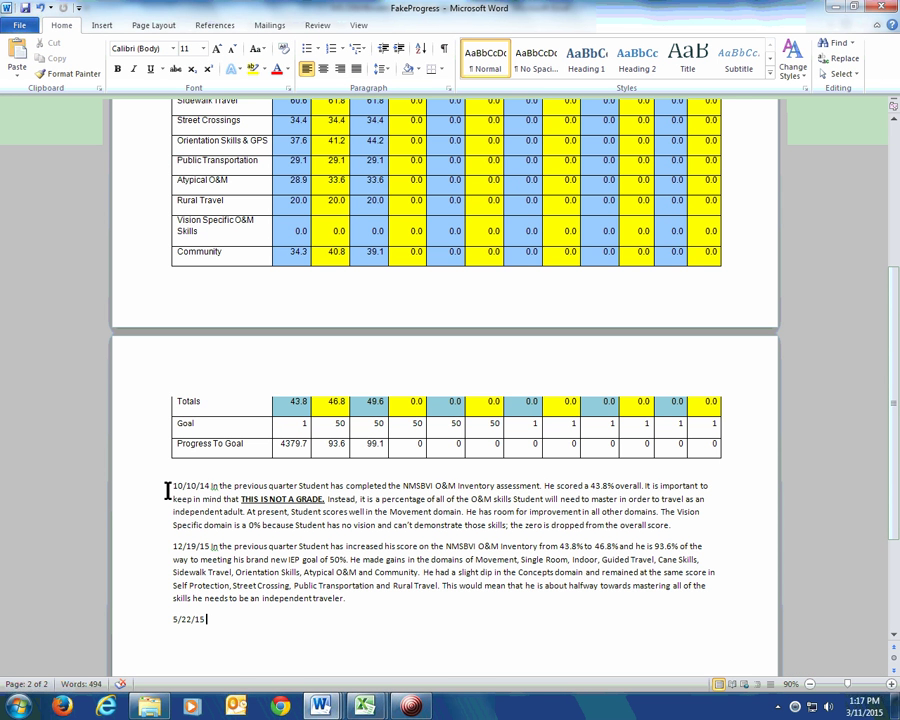
pyautogui.moveTo(170, 486); pyautogui.dragTo(208, 485)
pyautogui.click(272, 558)
pyautogui.moveTo(172, 498); pyautogui.dragTo(323, 500)
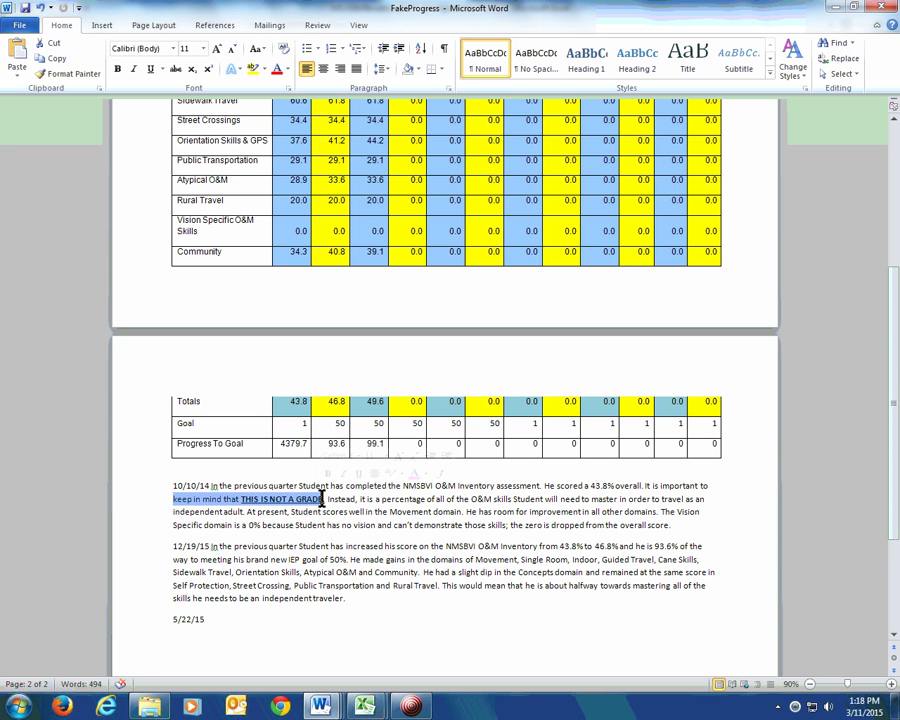
pyautogui.click(336, 525)
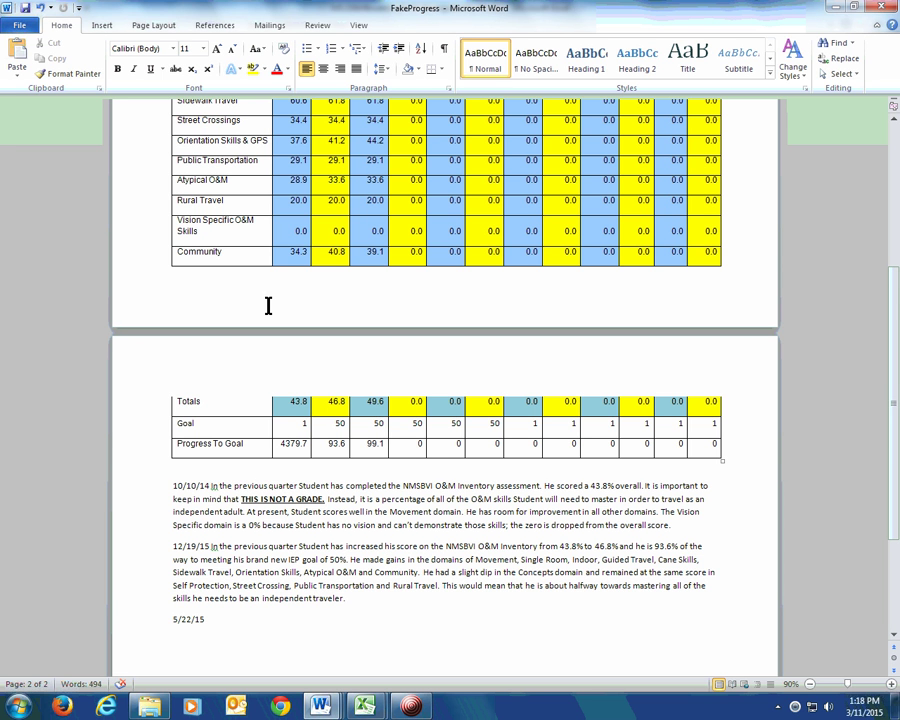
# Step: Compare the 12/14 Totals, Goal and Progress To Goal values in the report table with the 12/19/15 note
pyautogui.click(297, 405)
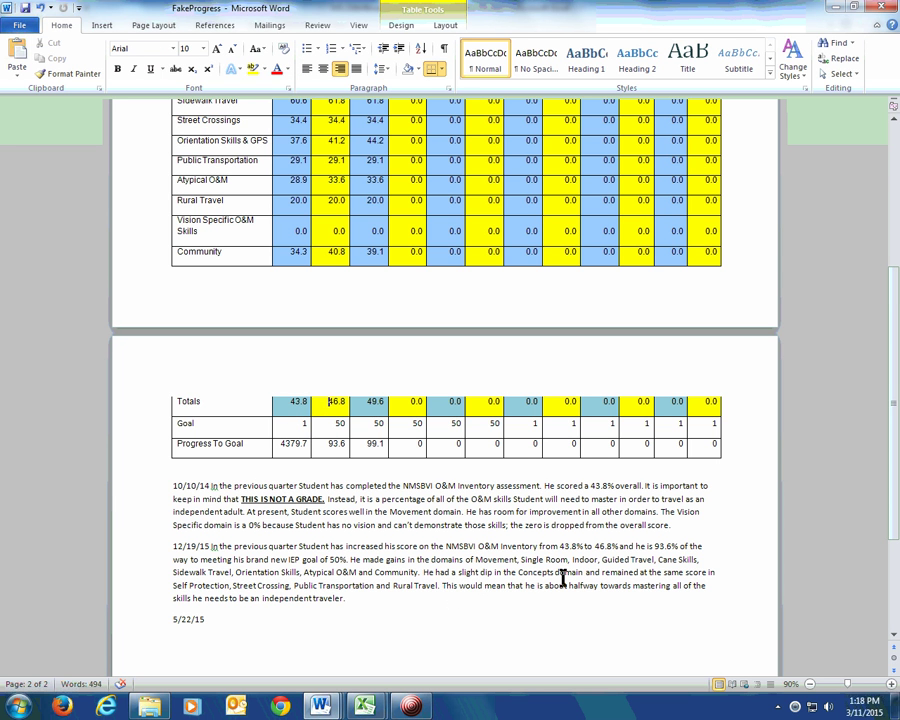
pyautogui.moveTo(346, 446); pyautogui.dragTo(325, 457)
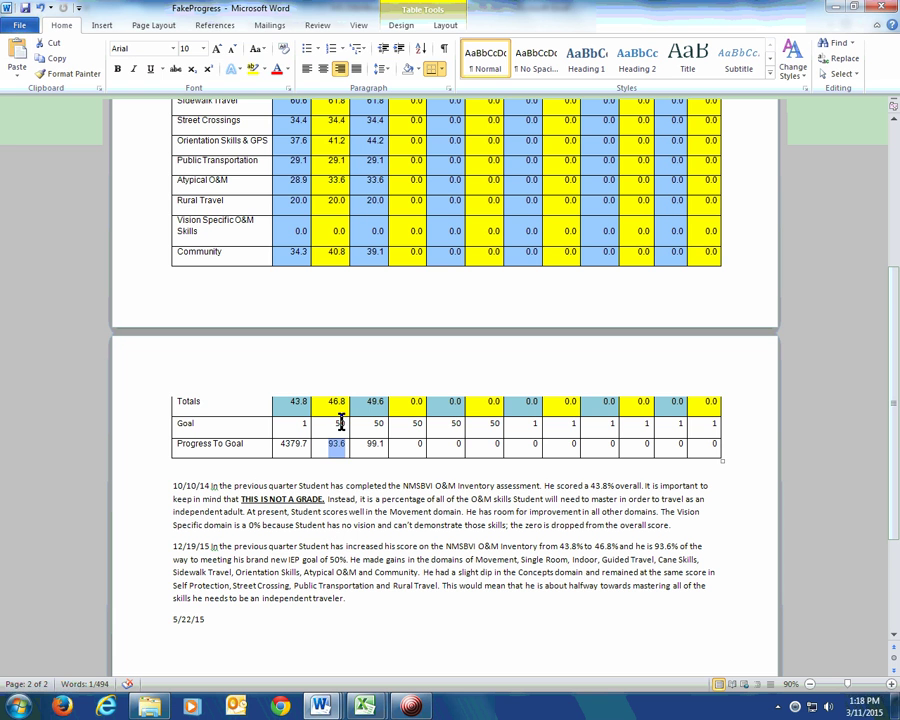
pyautogui.moveTo(344, 424); pyautogui.dragTo(328, 425)
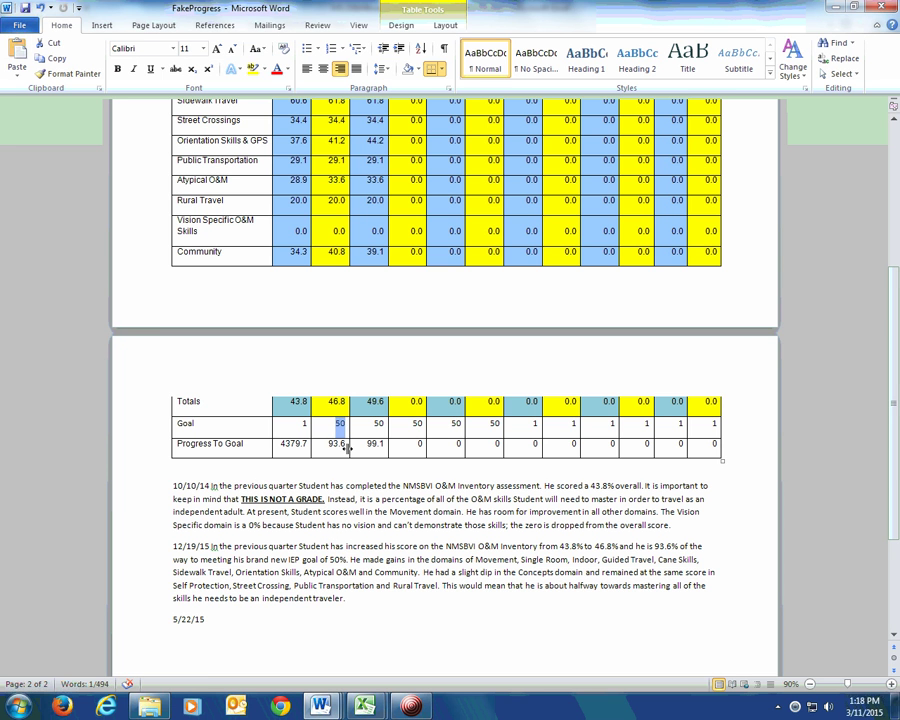
pyautogui.moveTo(344, 444); pyautogui.dragTo(329, 444)
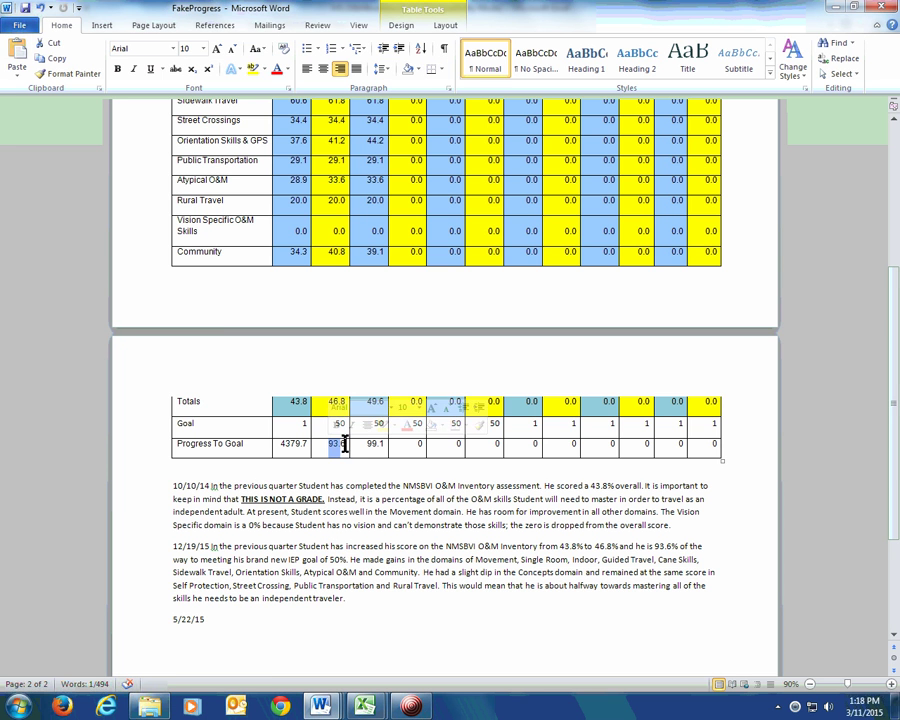
pyautogui.click(324, 405)
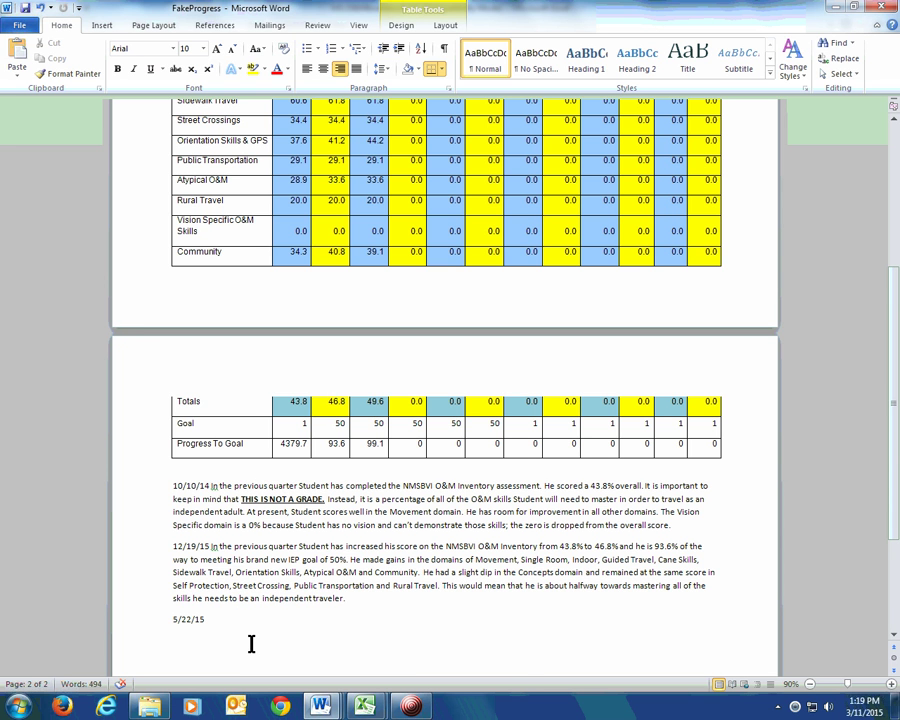
# Step: In the MS.O&MInventory5-14 workbook, copy Front Page cells A3:M20, from Concepts through Progress To Goal
pyautogui.moveTo(362, 708)
pyautogui.click(352, 625)
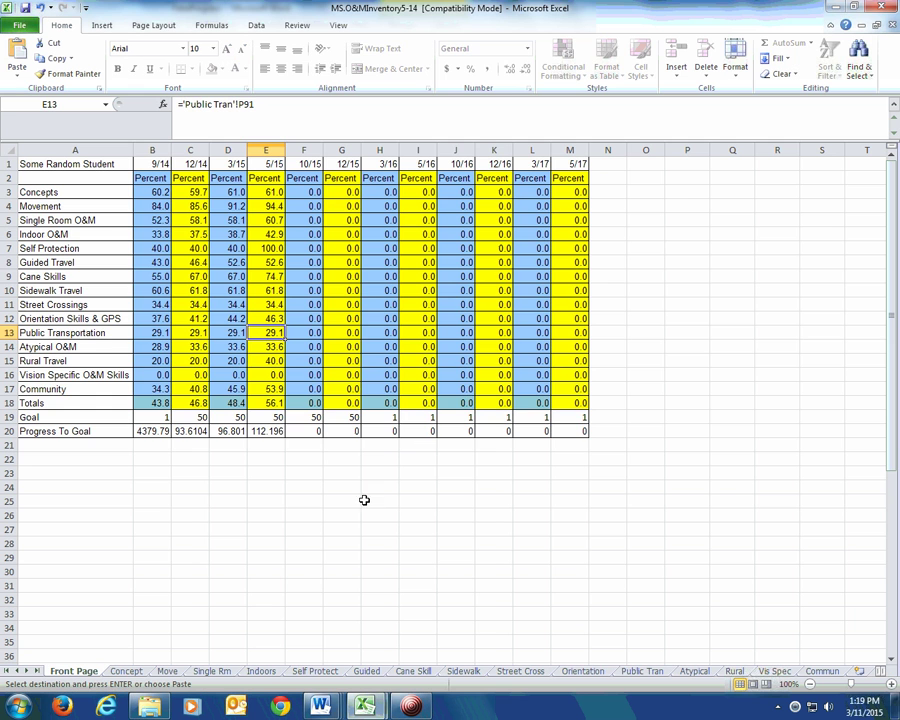
pyautogui.moveTo(565, 431); pyautogui.dragTo(40, 192)
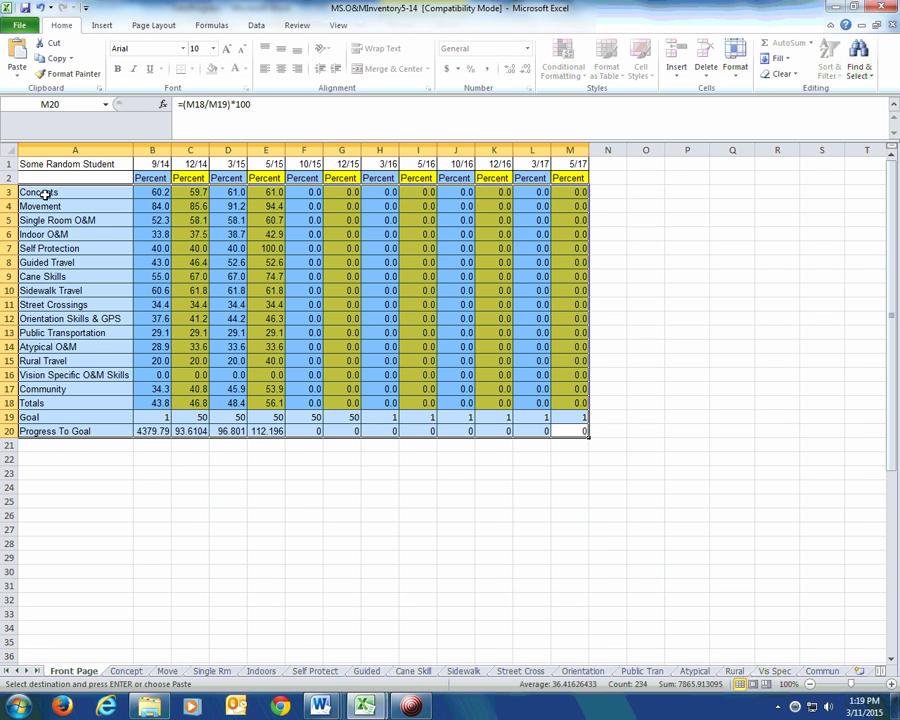
pyautogui.hotkey('ctrl', 'c')
# Step: In the FakeProgress document, replace the table rows from Concepts through Progress To Goal with the copied inventory scores, and check the updated table
pyautogui.moveTo(320, 705)
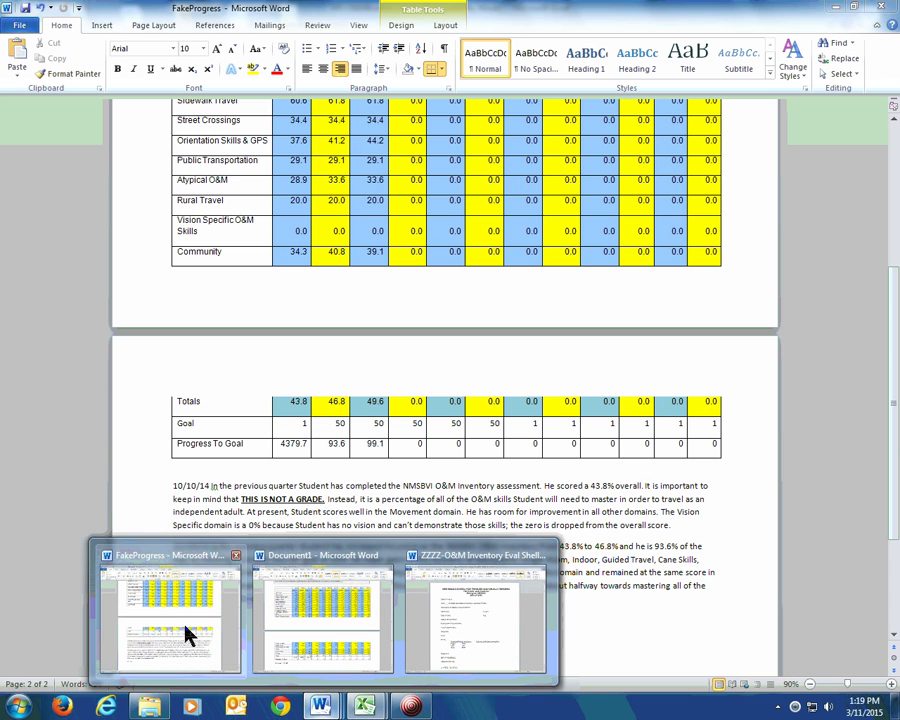
pyautogui.click(184, 680)
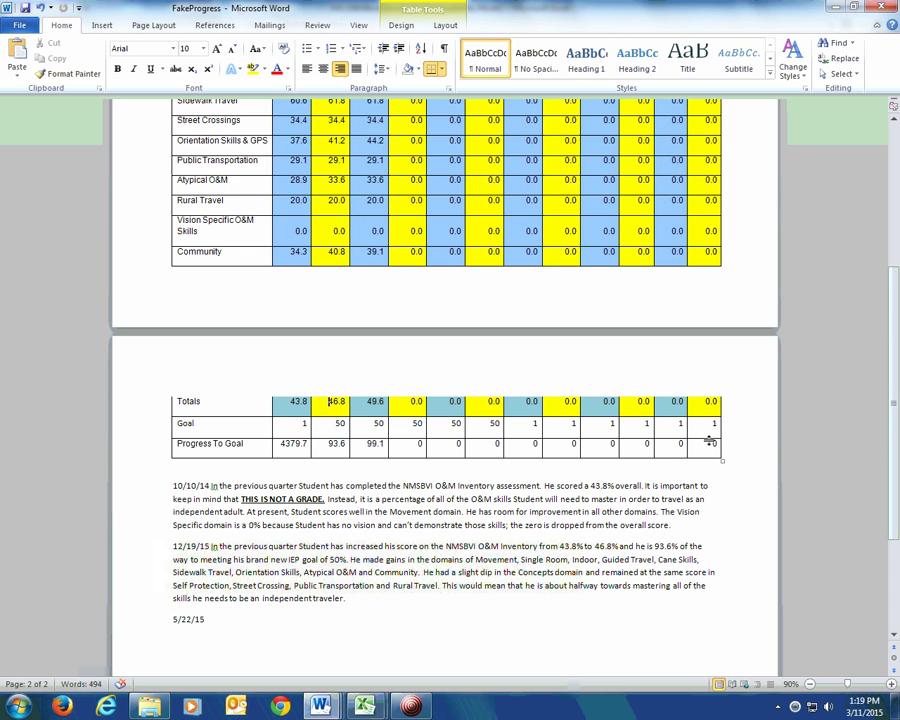
pyautogui.moveTo(716, 445); pyautogui.dragTo(170, 140)
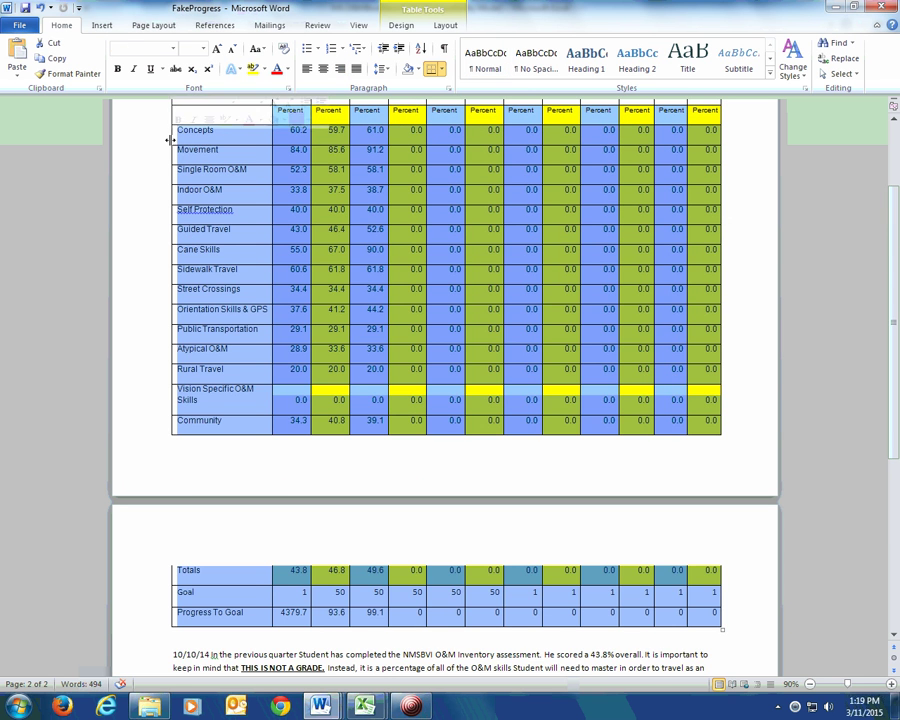
pyautogui.hotkey('ctrl', 'v')
pyautogui.click(418, 280)
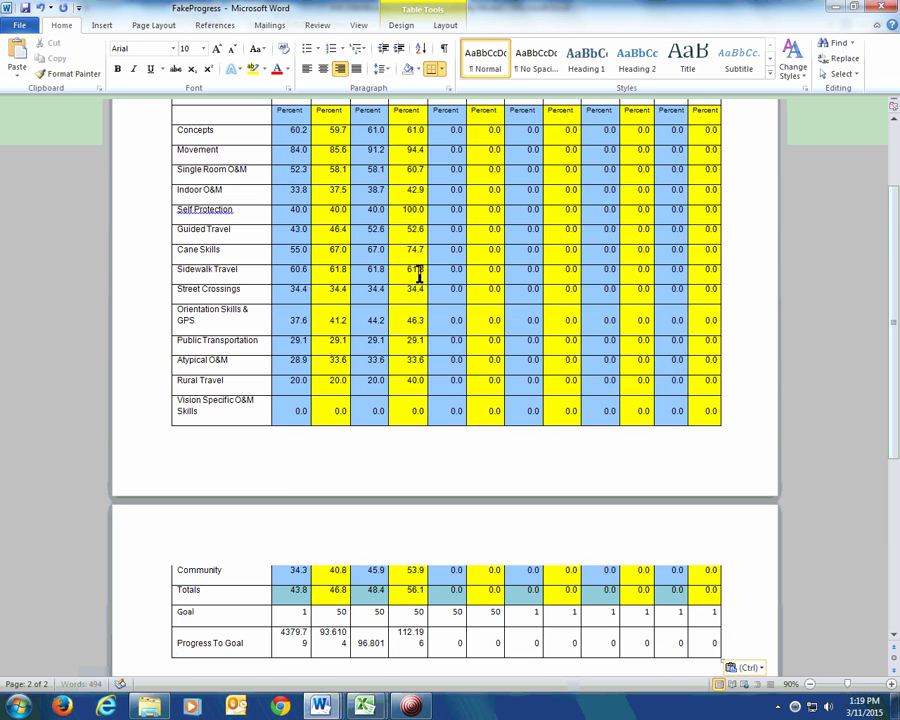
pyautogui.scroll(1, 415, 275)
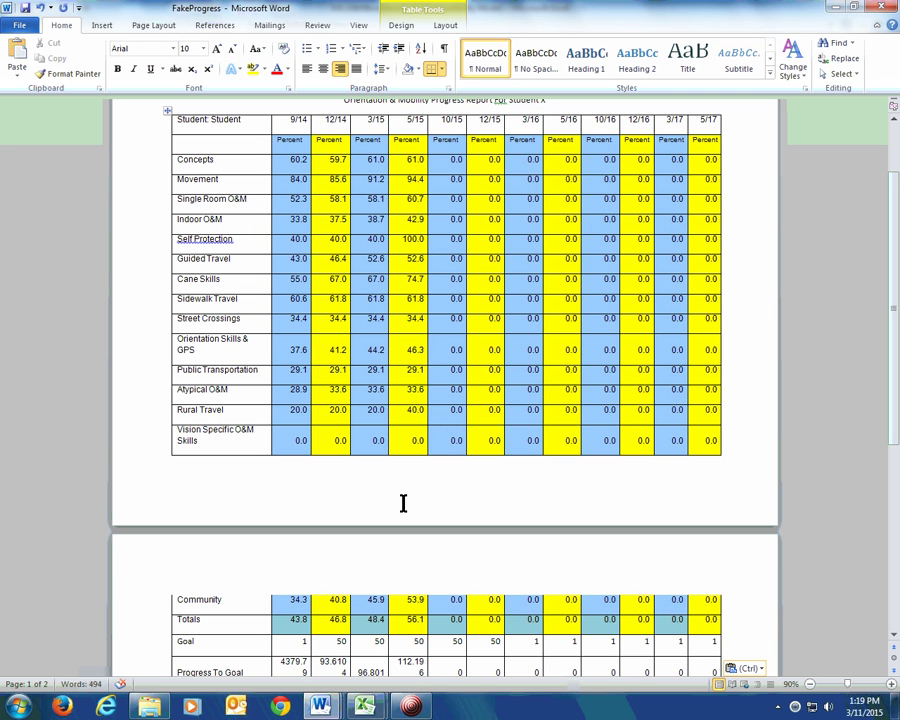
pyautogui.scroll(-1, 416, 648)
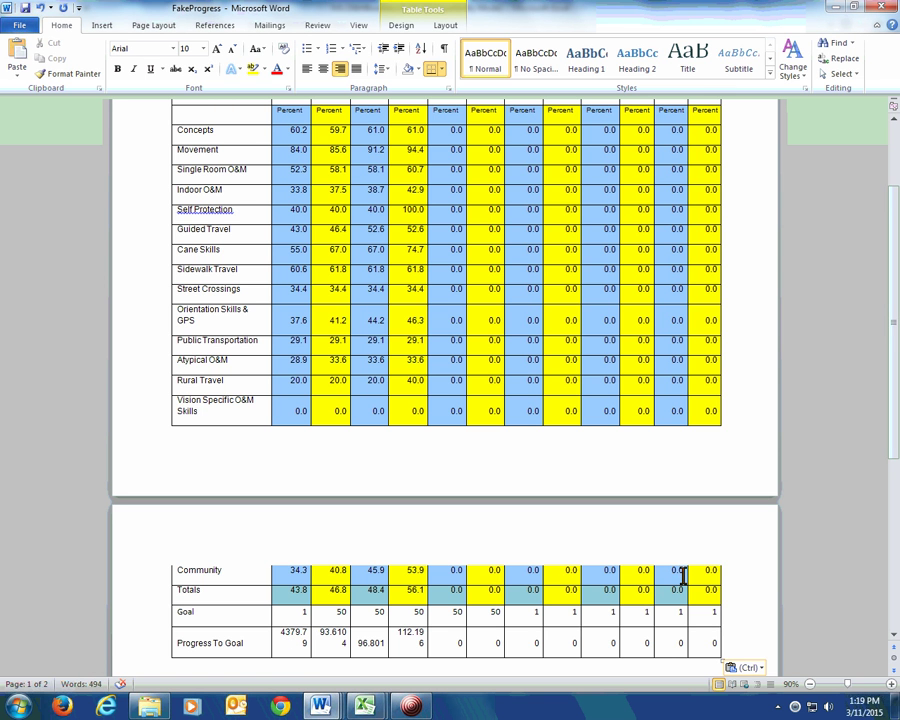
# Step: Begin the 5/22/15 note with "In the previous quarter Student has increased his score on the Inventory from 48.4% to 56.1%."
pyautogui.scroll(-3, 625, 585)
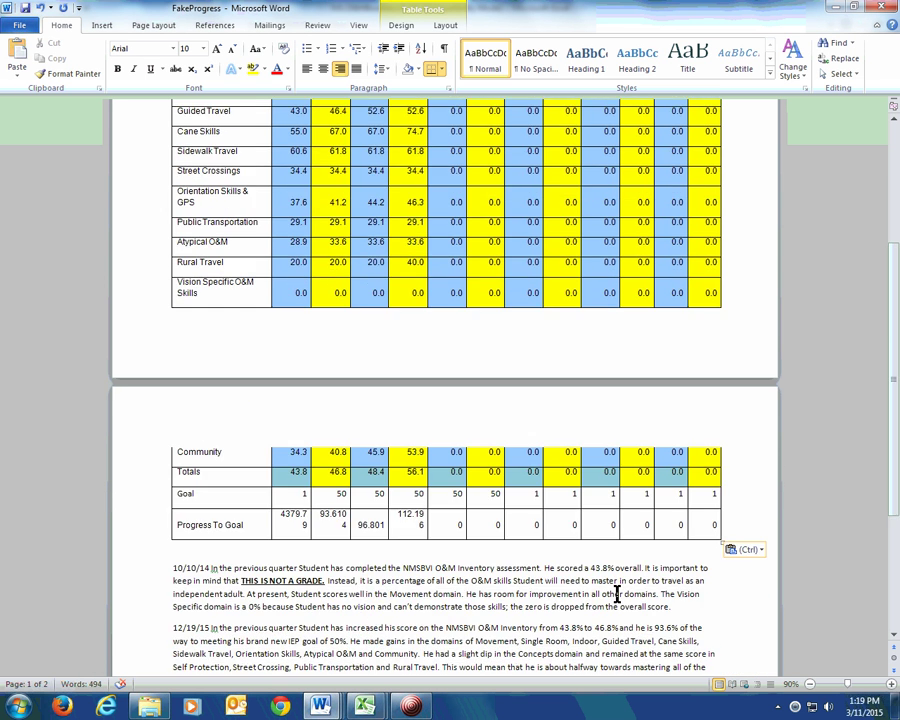
pyautogui.scroll(-2, 617, 593)
pyautogui.click(237, 645)
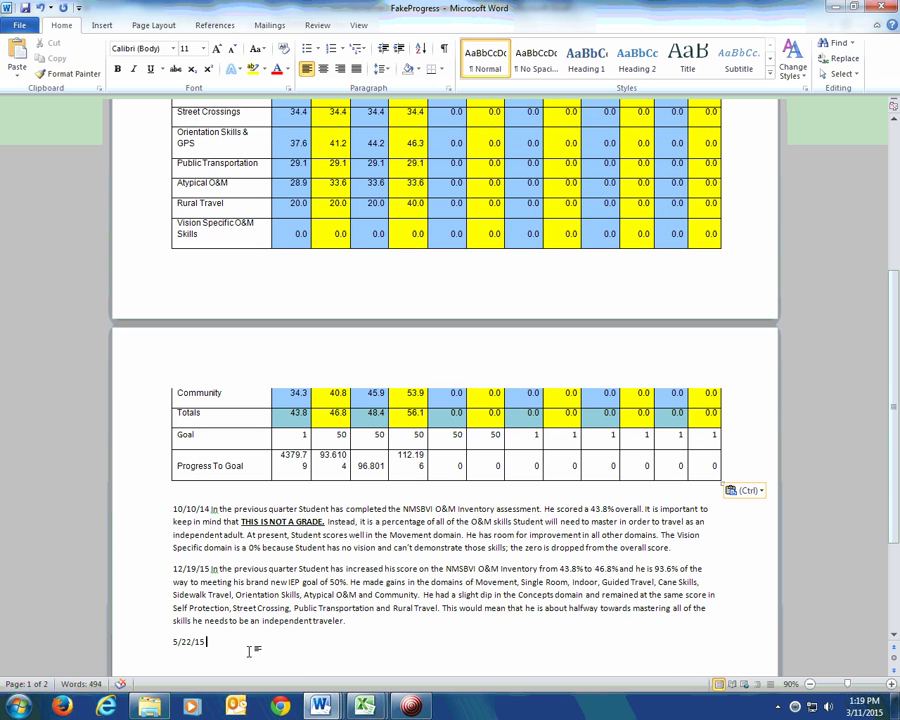
pyautogui.write('In the')
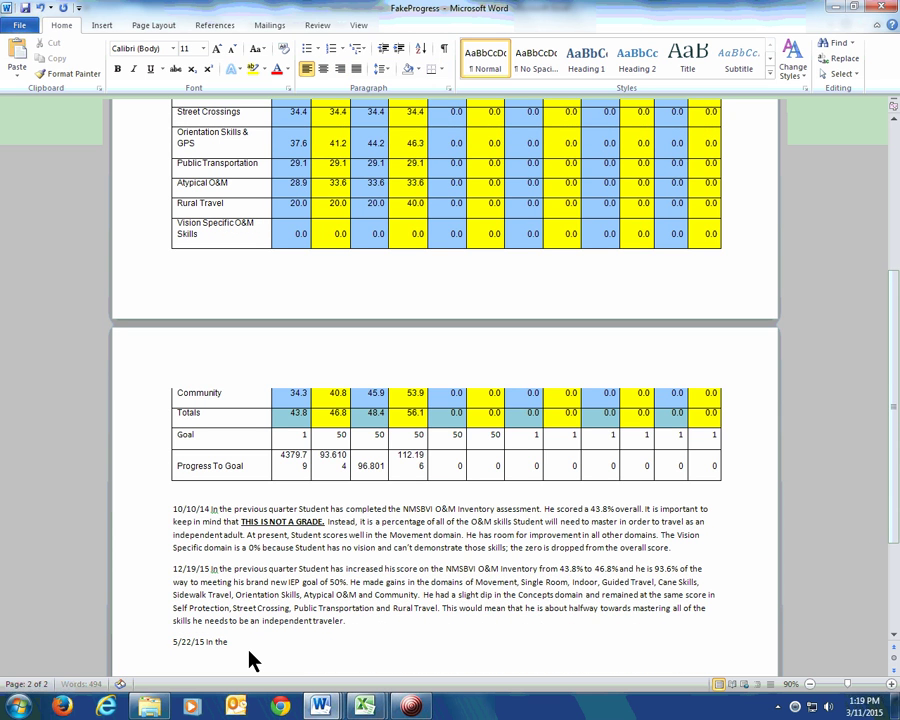
pyautogui.write(' previous quarter Student has increased his score on')
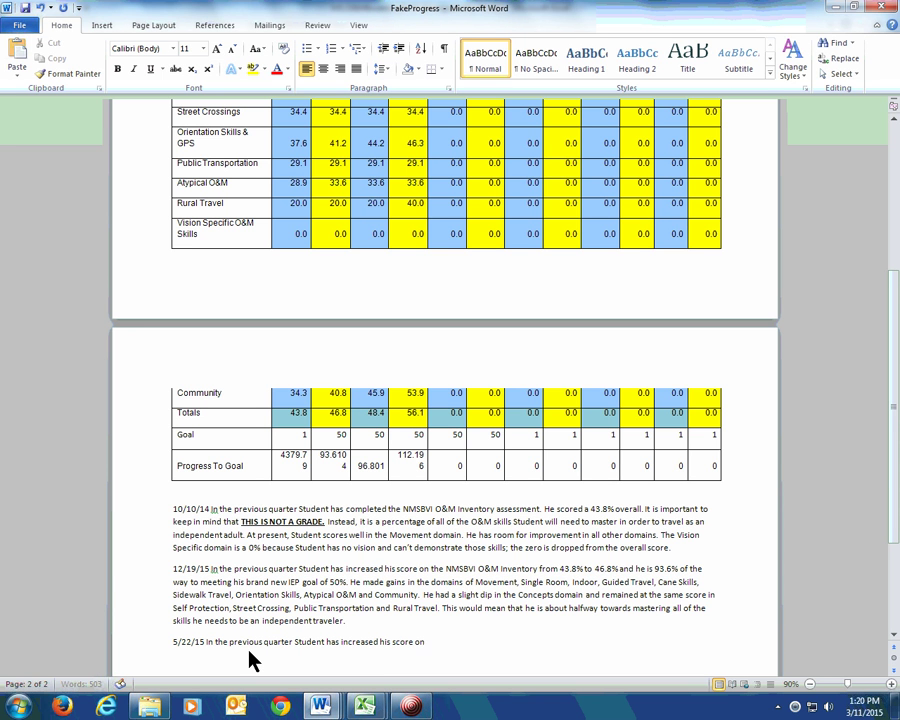
pyautogui.write(' the Inventory from')
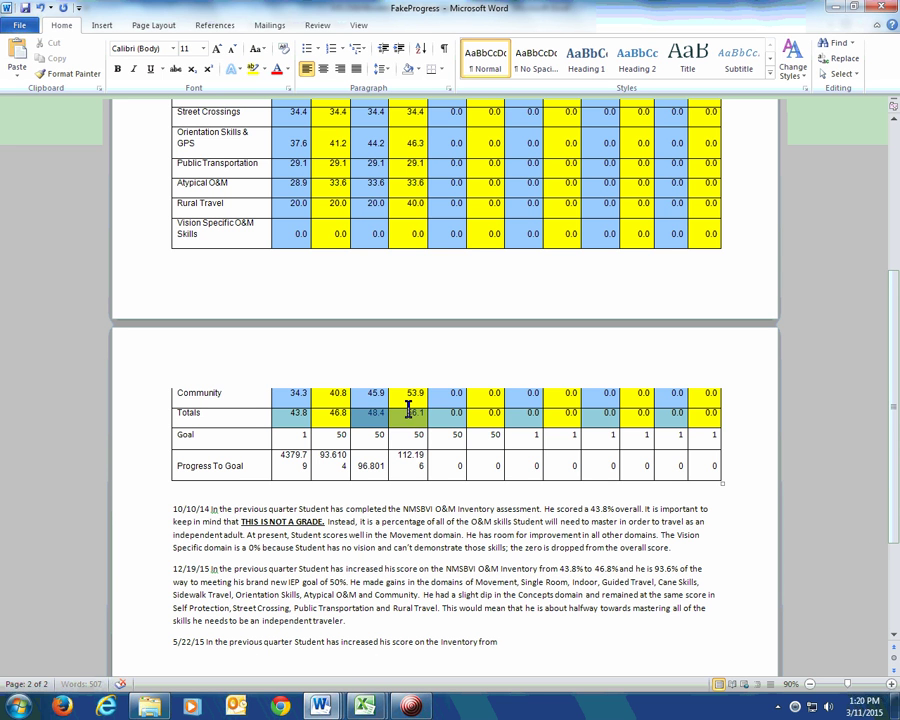
pyautogui.click(410, 412)
pyautogui.click(560, 645)
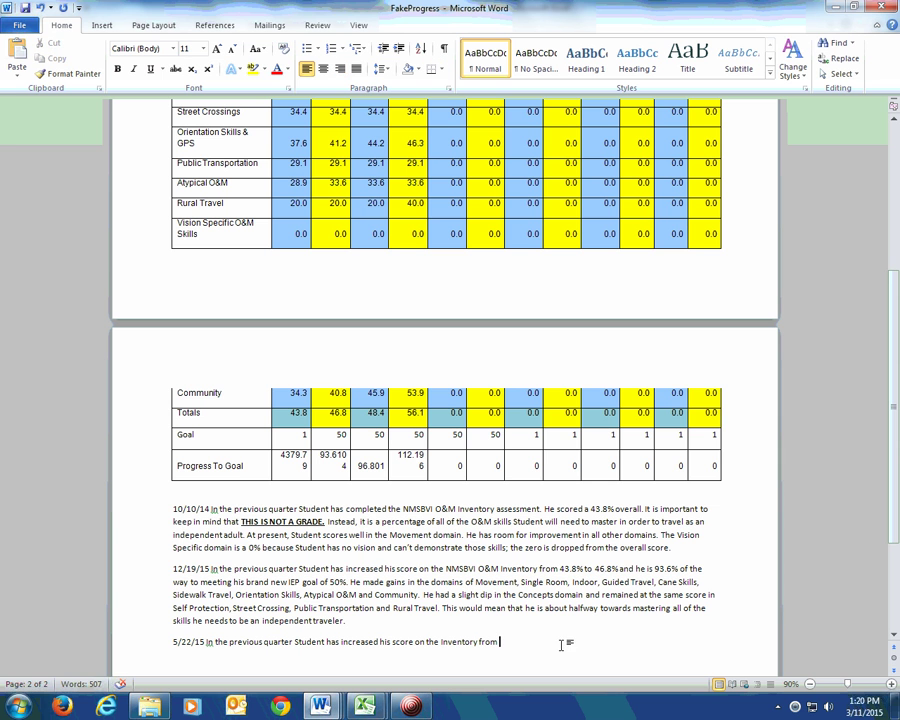
pyautogui.write('48.4% to 56.1%.')
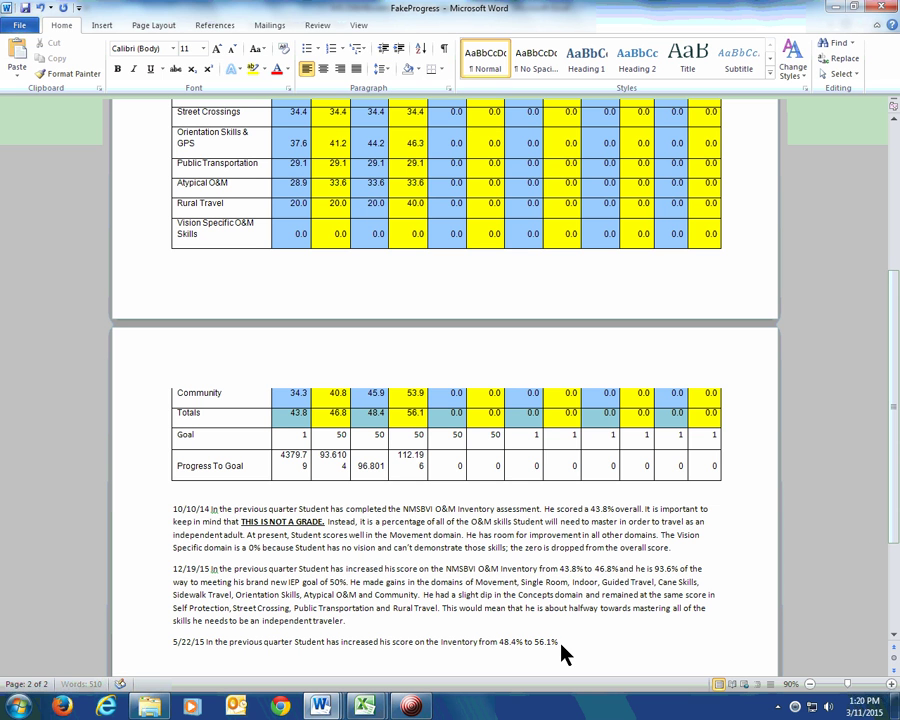
# Step: Add "He has blown away his IEP goal of a minimum 50%" to the 5/22/15 note
pyautogui.write(' He has blown his')
pyautogui.press('BackSpace')
pyautogui.press('BackSpace')
pyautogui.press('BackSpace')
pyautogui.write('away his ')
pyautogui.write('IEP goal')
pyautogui.write(' of a m')
pyautogui.write('inimum 50%')
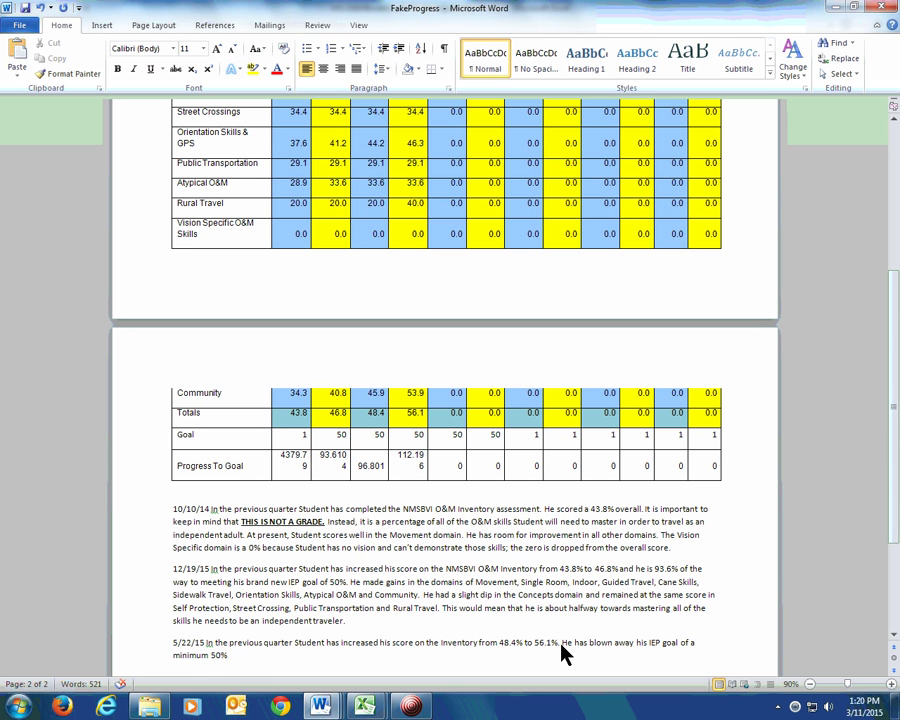
# Step: Continue the note: "on the Inventory and will continue to work to improve his skills between now and his next IEP. He made gains in the domains of"
pyautogui.moveTo(398, 455); pyautogui.dragTo(415, 477)
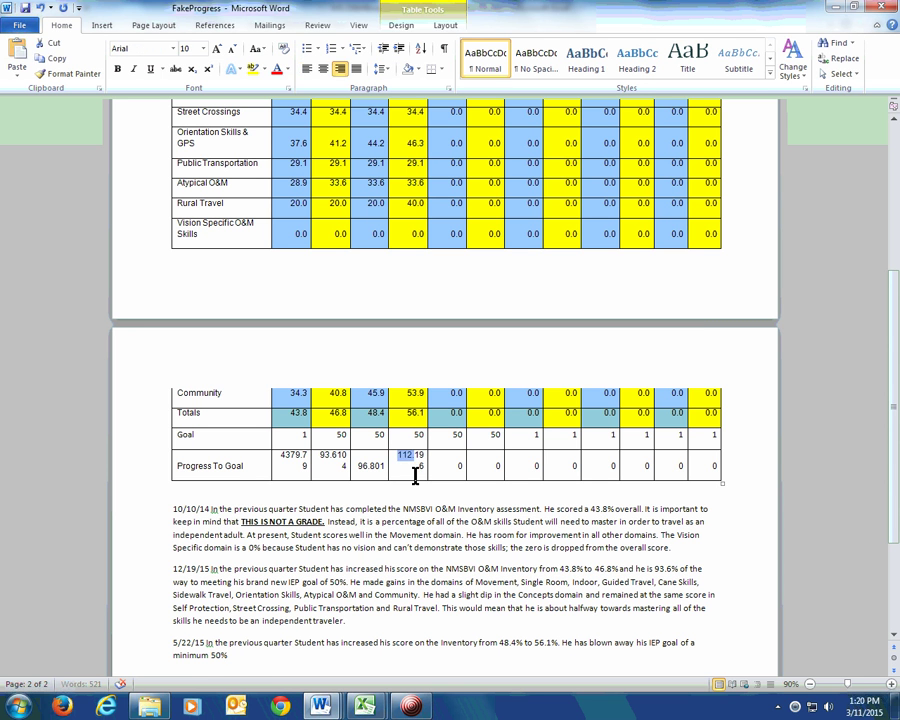
pyautogui.click(298, 657)
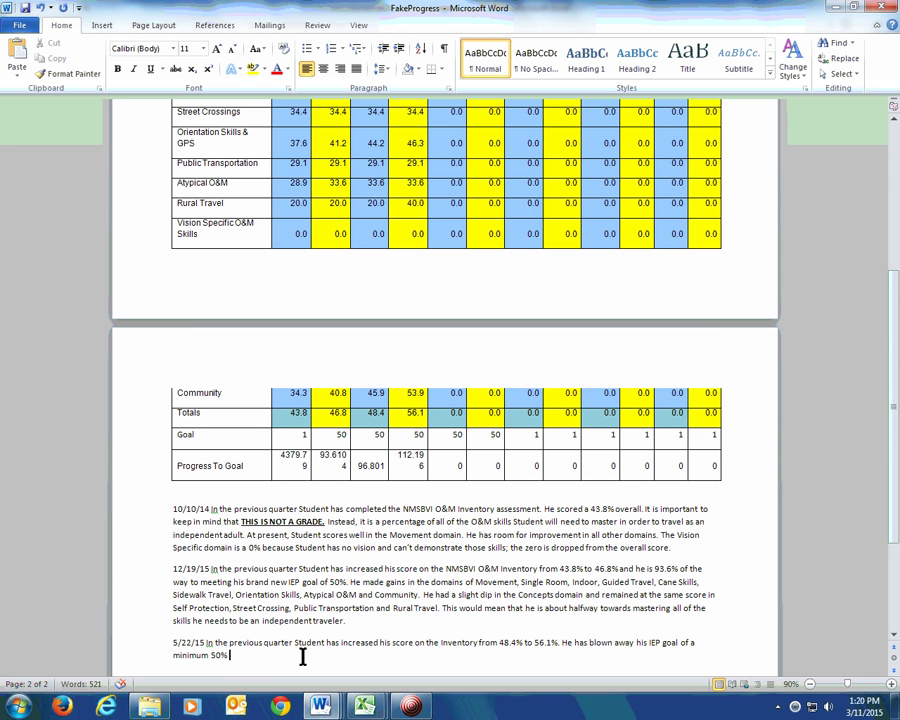
pyautogui.write('on the Inventory and will continue to wo')
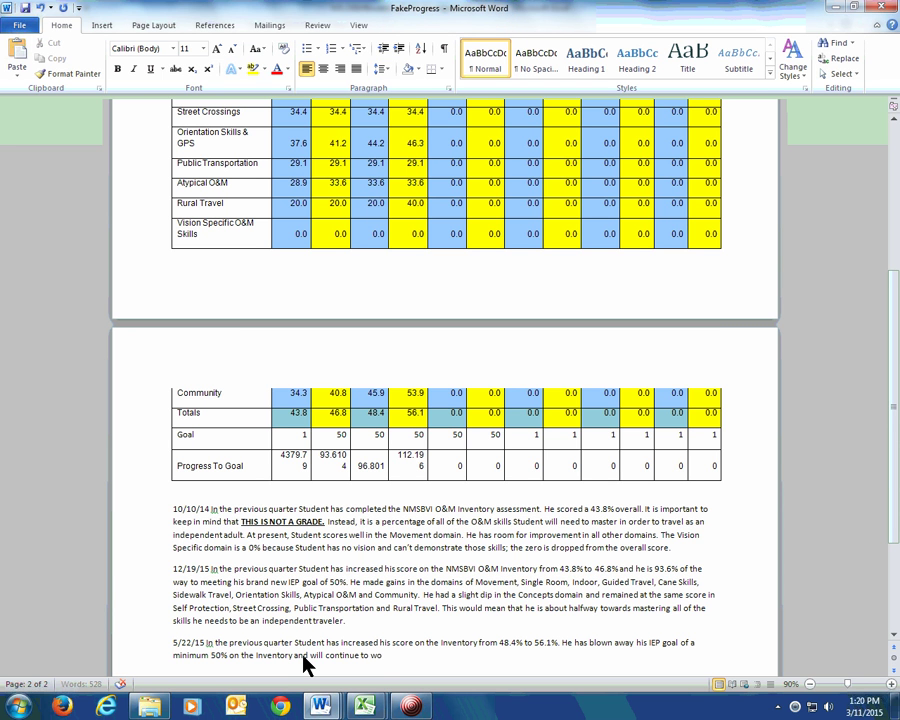
pyautogui.write('rk to improve his skills')
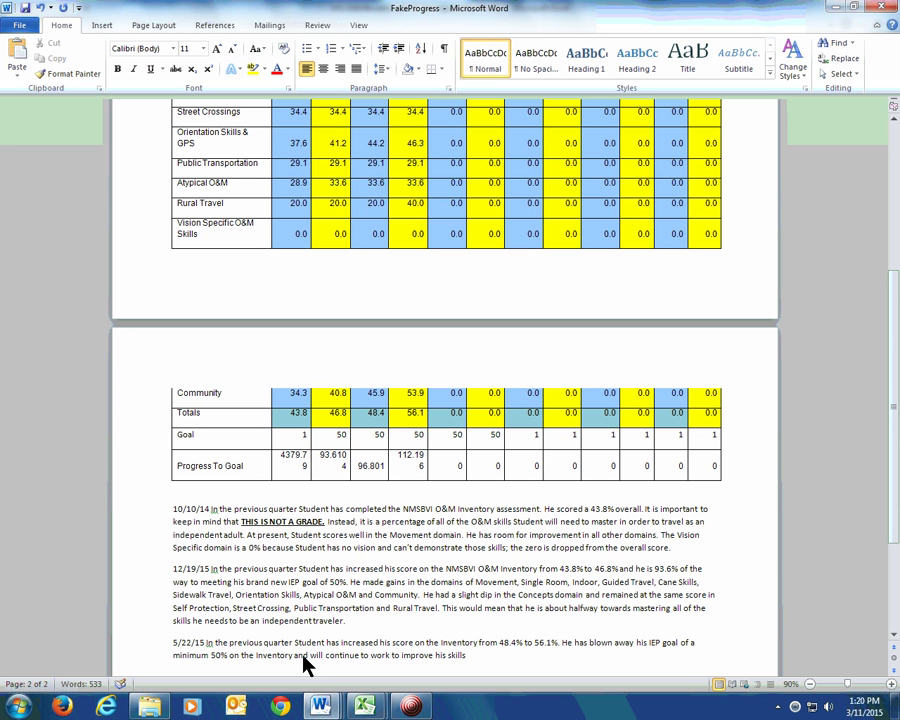
pyautogui.write(' between now and his next I')
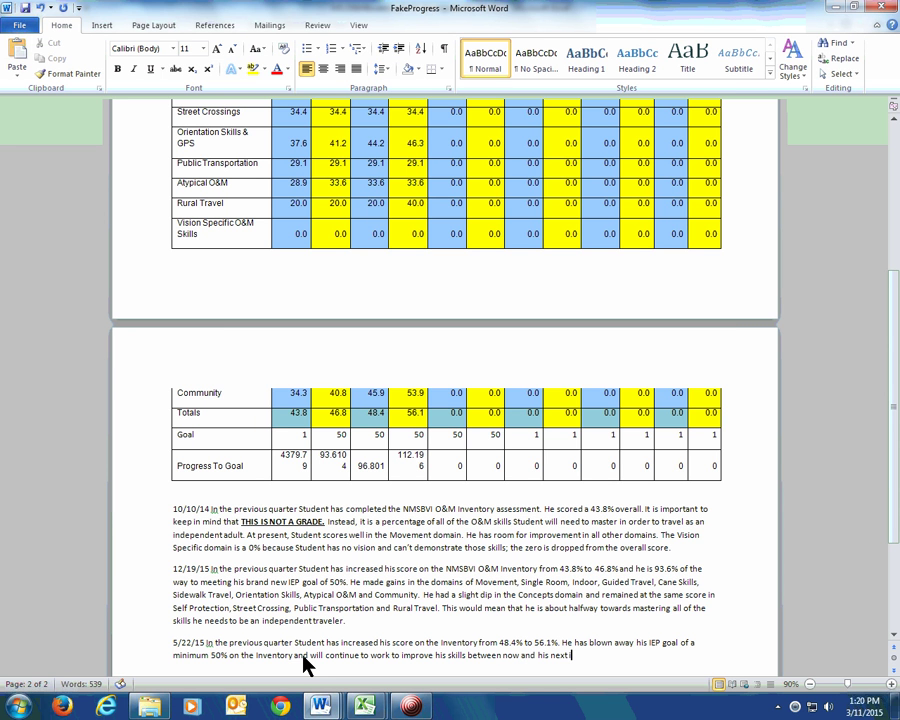
pyautogui.write('EP. He')
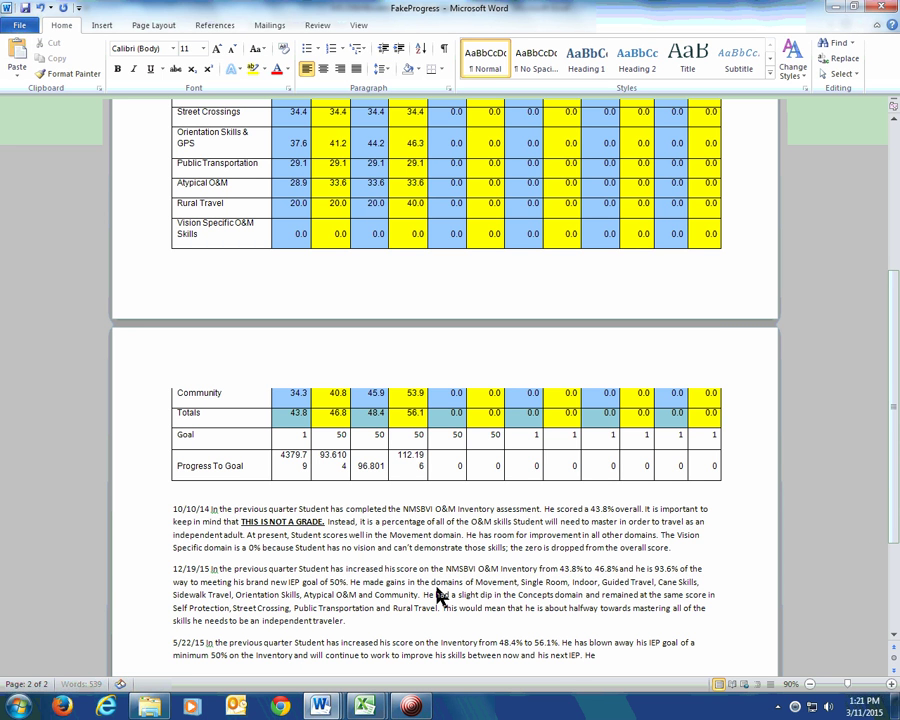
pyautogui.write(' made gains in the domains of')
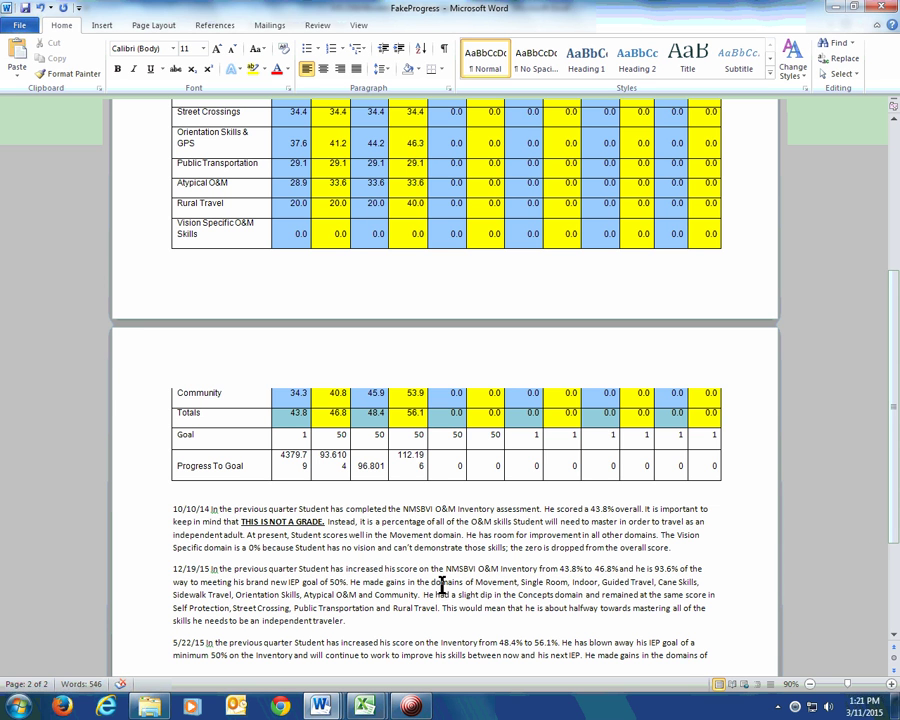
# Step: Compare the two latest score columns domain by domain, from Concepts through Community, and check the latest Goal value against the note
pyautogui.scroll(2, 437, 590)
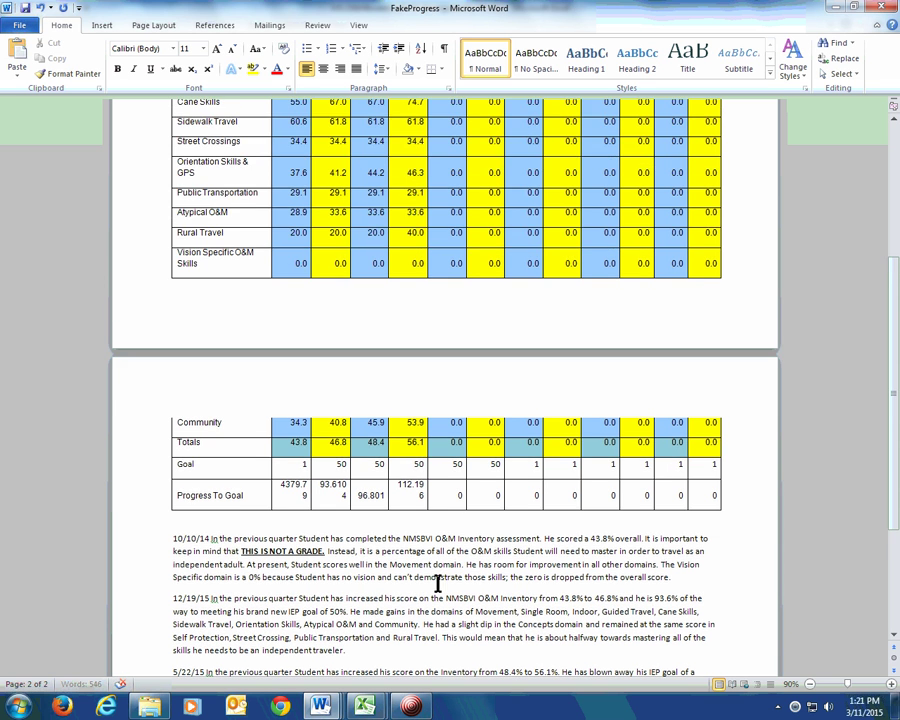
pyautogui.scroll(2, 437, 580)
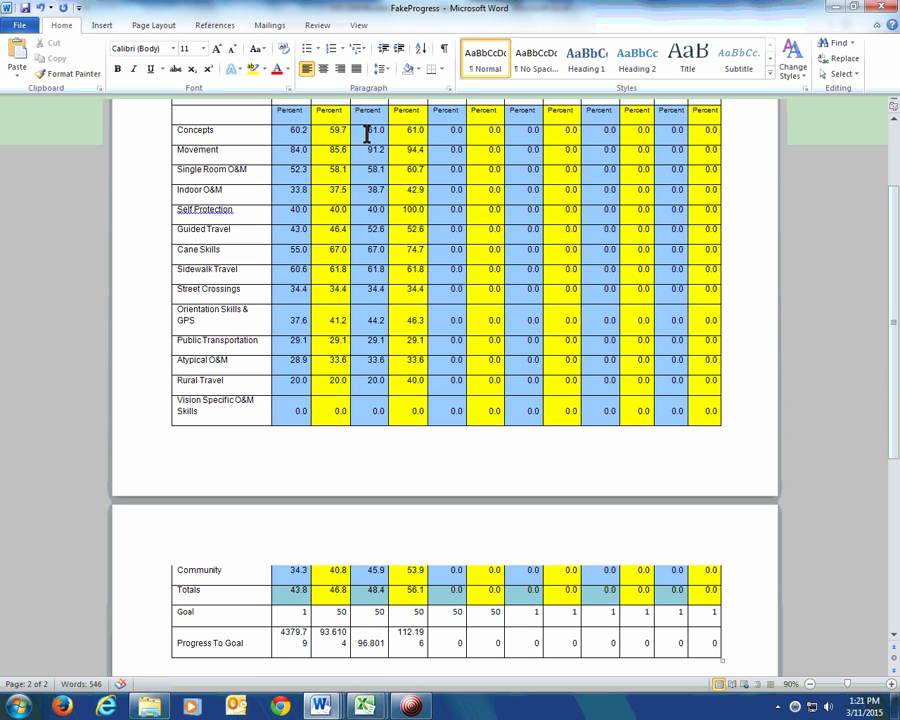
pyautogui.moveTo(368, 133); pyautogui.dragTo(406, 134)
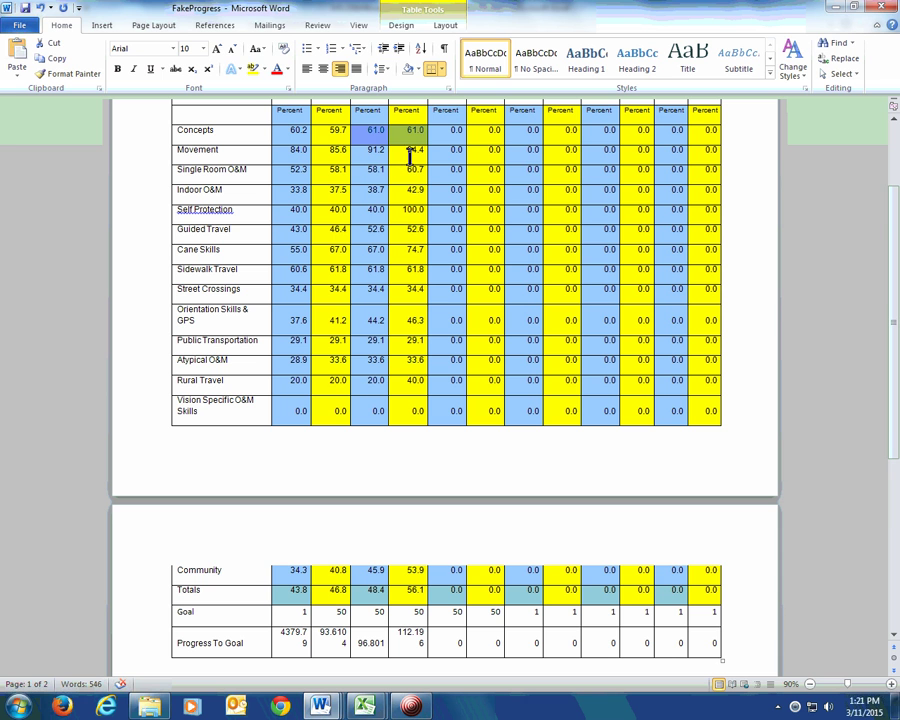
pyautogui.click(409, 153)
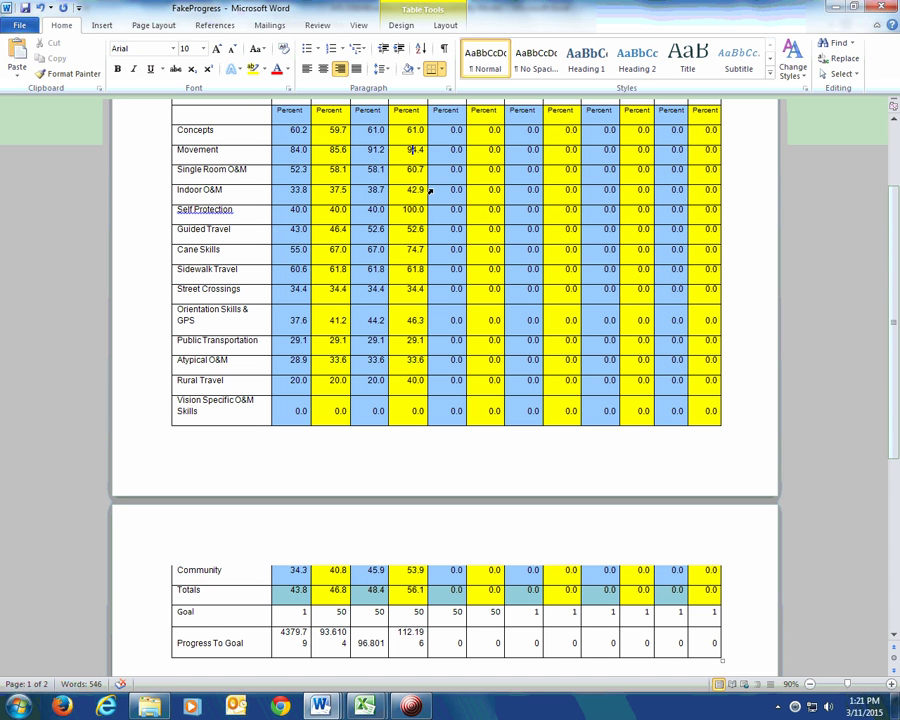
pyautogui.click(408, 249)
pyautogui.moveTo(406, 289); pyautogui.dragTo(427, 288)
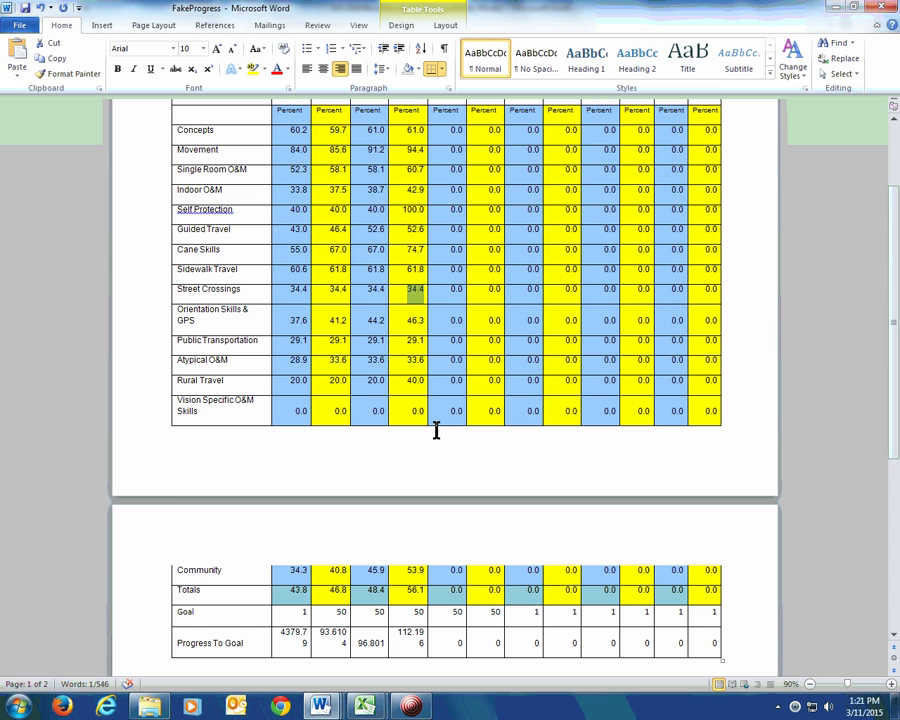
pyautogui.scroll(-5, 471, 560)
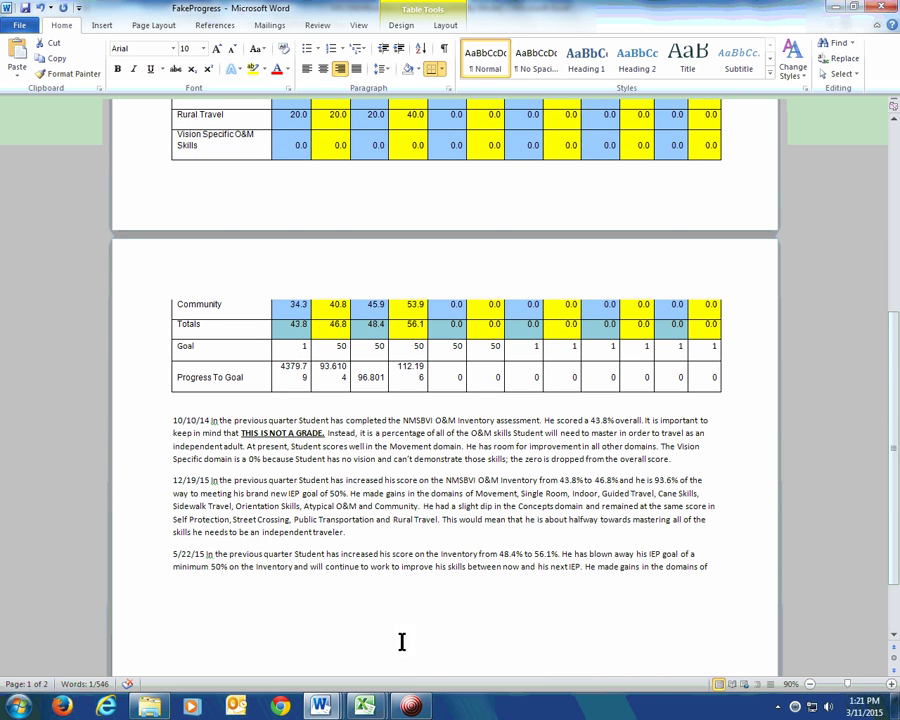
pyautogui.scroll(4, 402, 627)
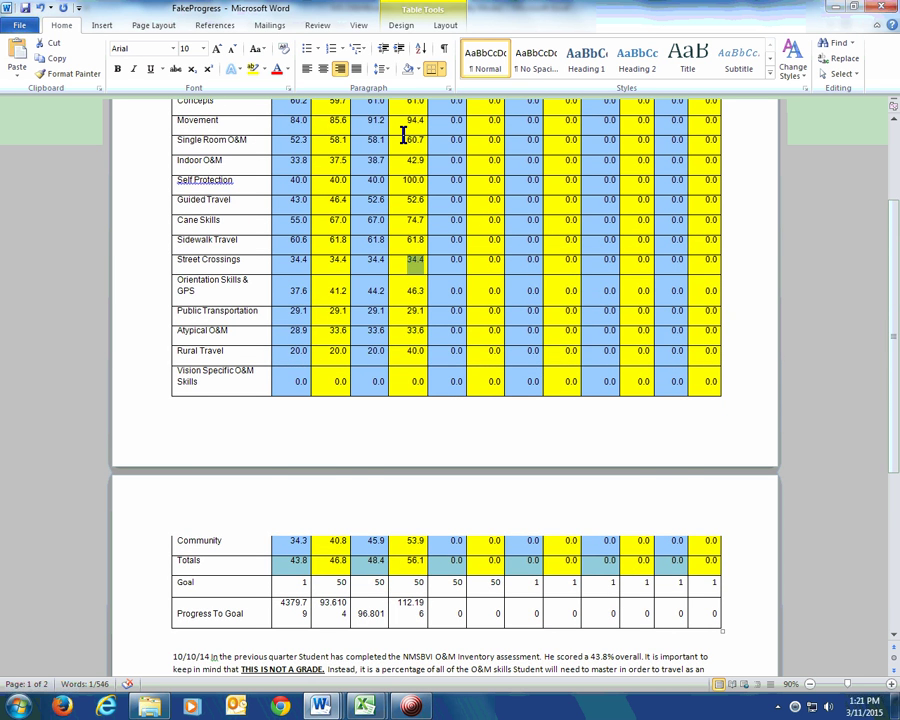
pyautogui.scroll(-3, 530, 640)
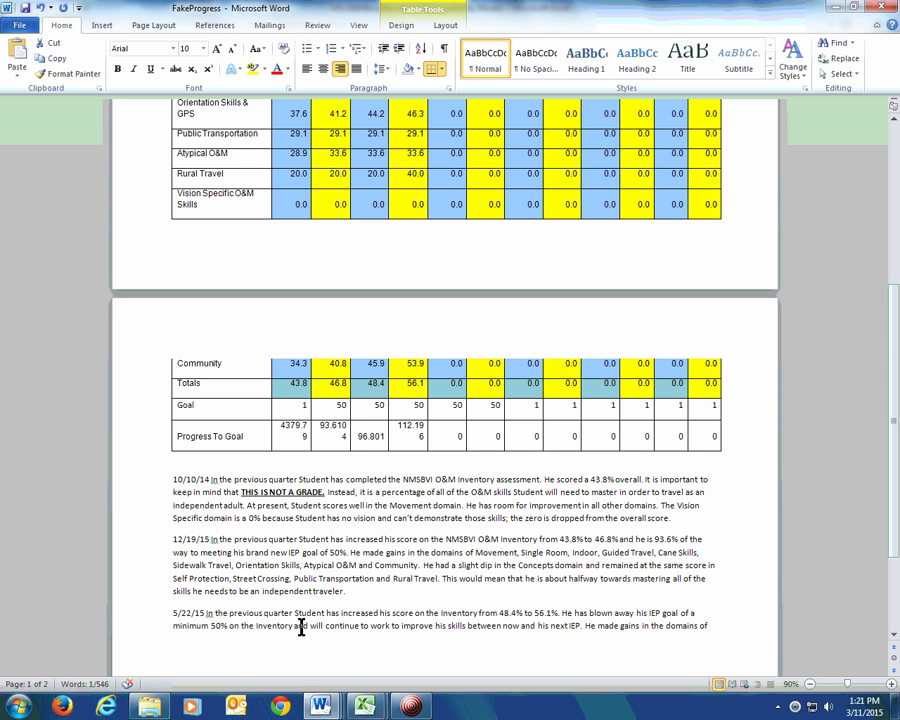
pyautogui.doubleClick(416, 404)
pyautogui.click(426, 417)
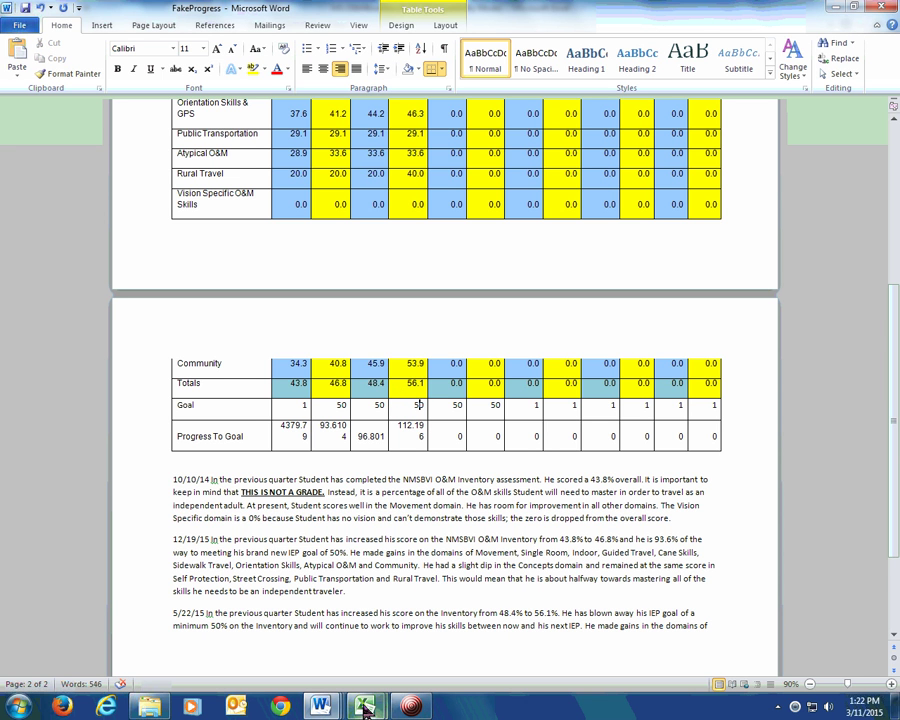
# Step: Switch to Document1 and review its Orientation & Mobility annual goal statement and score table
pyautogui.moveTo(320, 698)
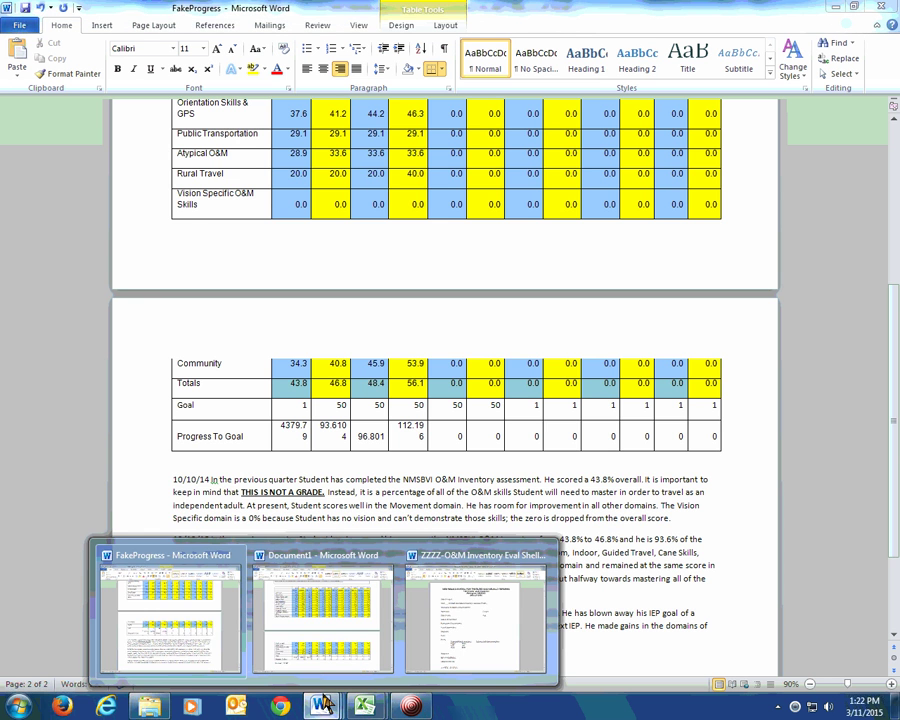
pyautogui.click(340, 632)
pyautogui.scroll(2, 349, 581)
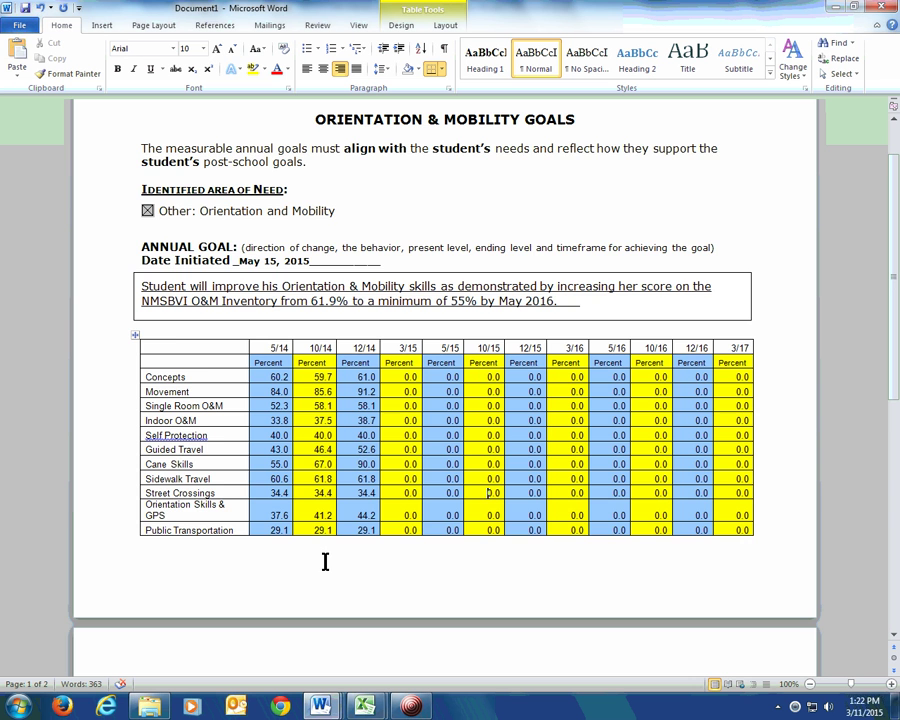
pyautogui.scroll(-2, 325, 560)
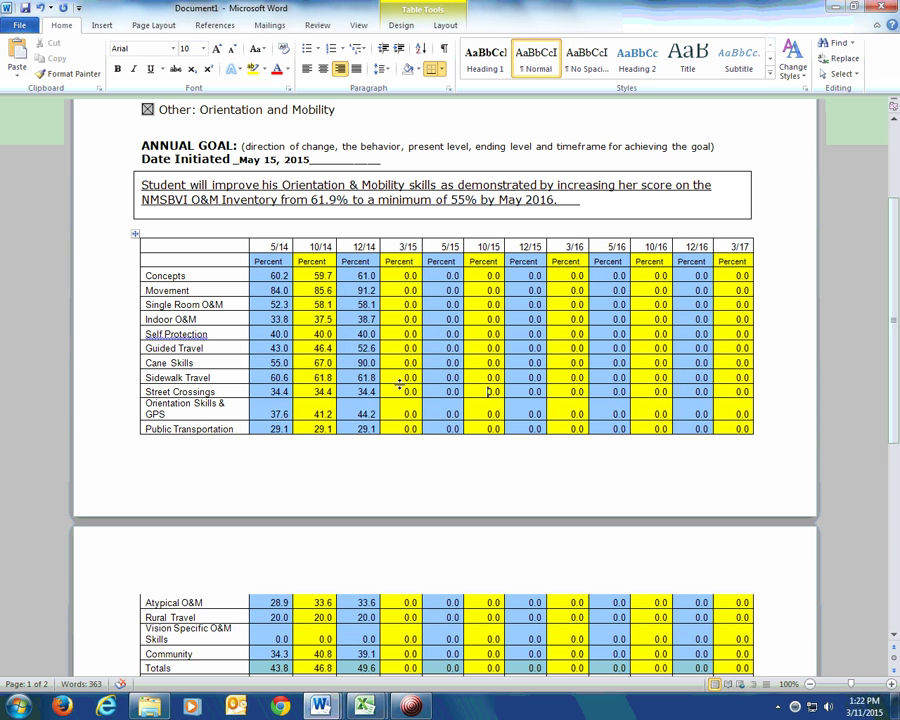
# Step: Try to replace the entire Document1 score table, header rows included, with the scores copied from the MS.O&MInventory5-14 workbook
pyautogui.moveTo(366, 706)
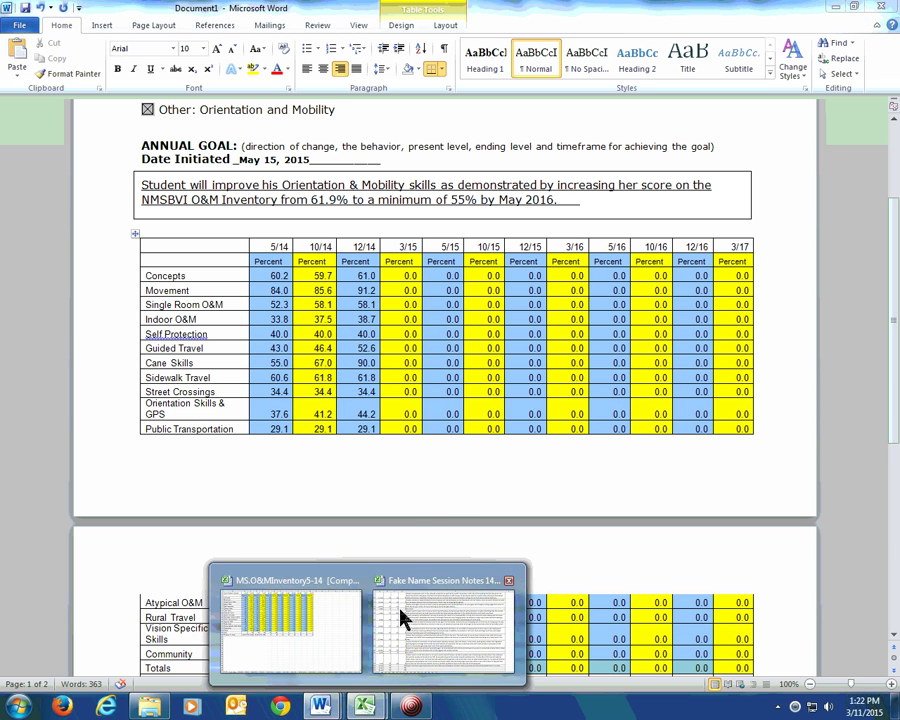
pyautogui.click(292, 644)
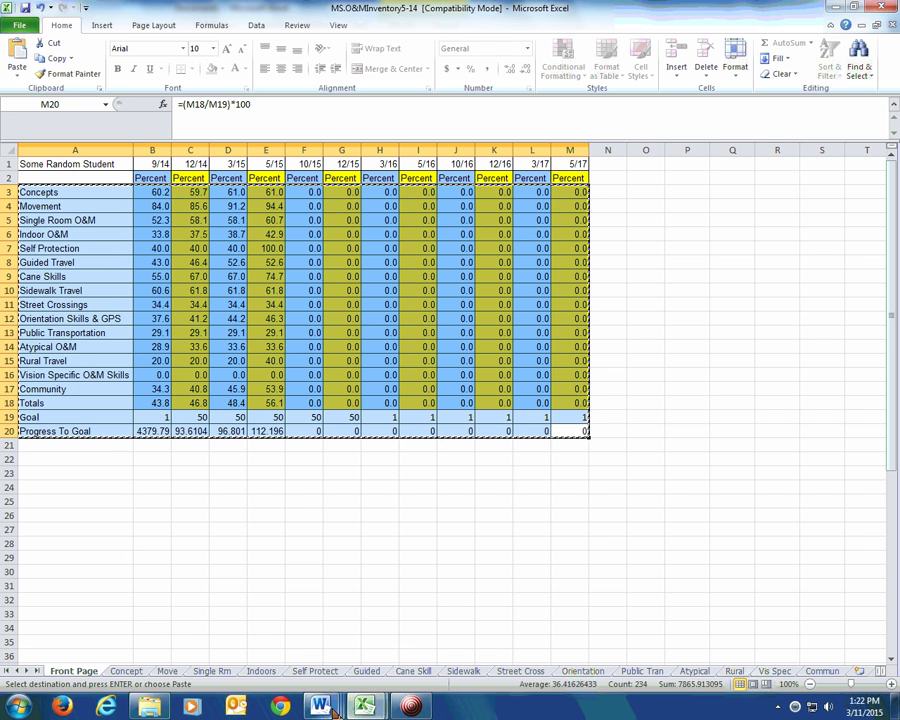
pyautogui.moveTo(322, 706)
pyautogui.click(350, 627)
pyautogui.scroll(-1, 464, 532)
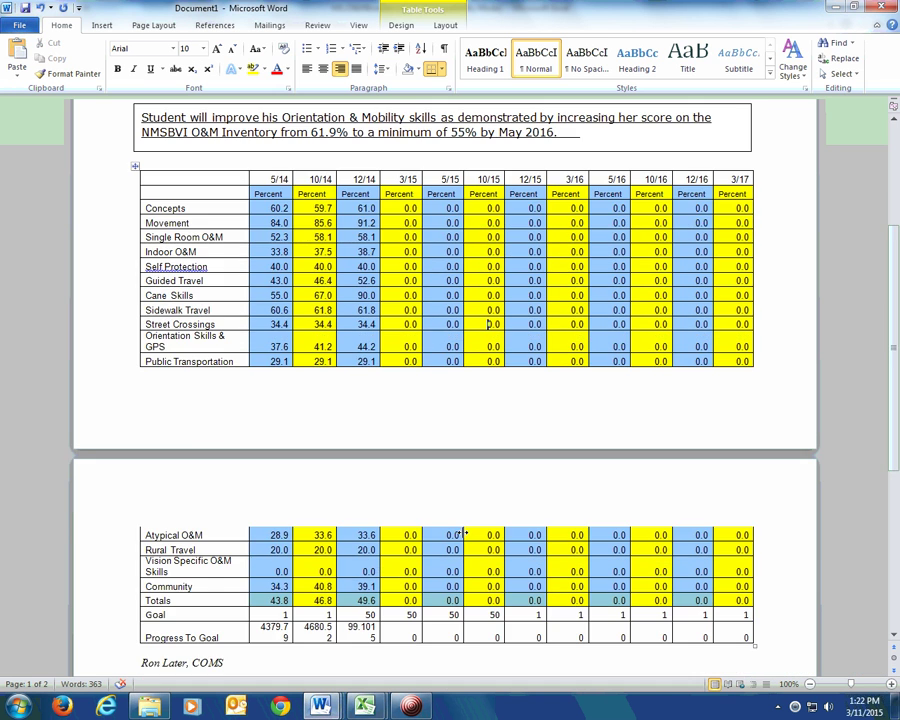
pyautogui.moveTo(748, 640); pyautogui.dragTo(159, 176)
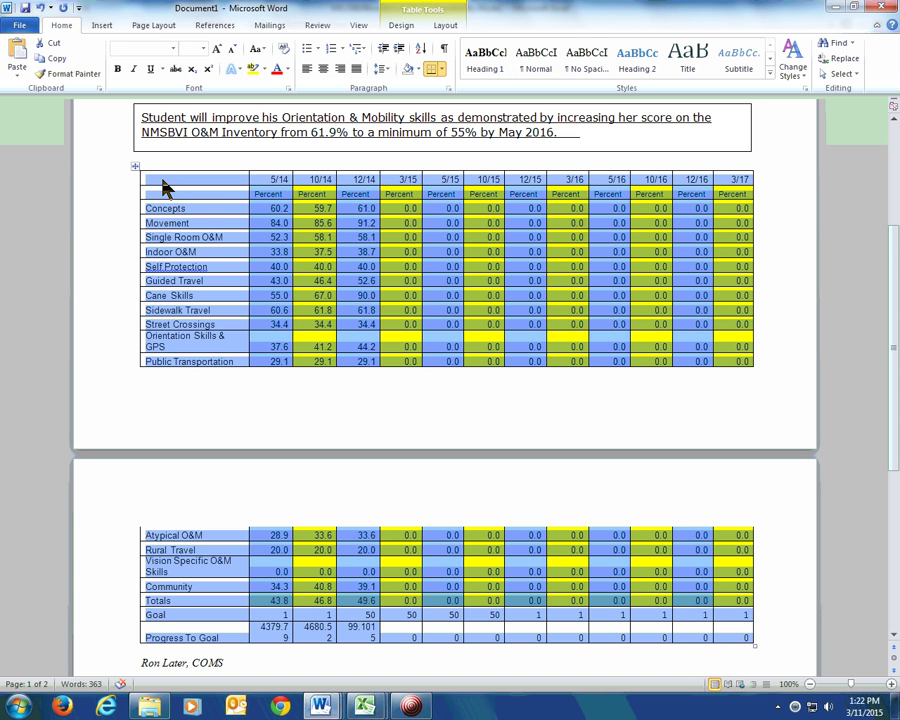
pyautogui.hotkey('ctrl', 'v')
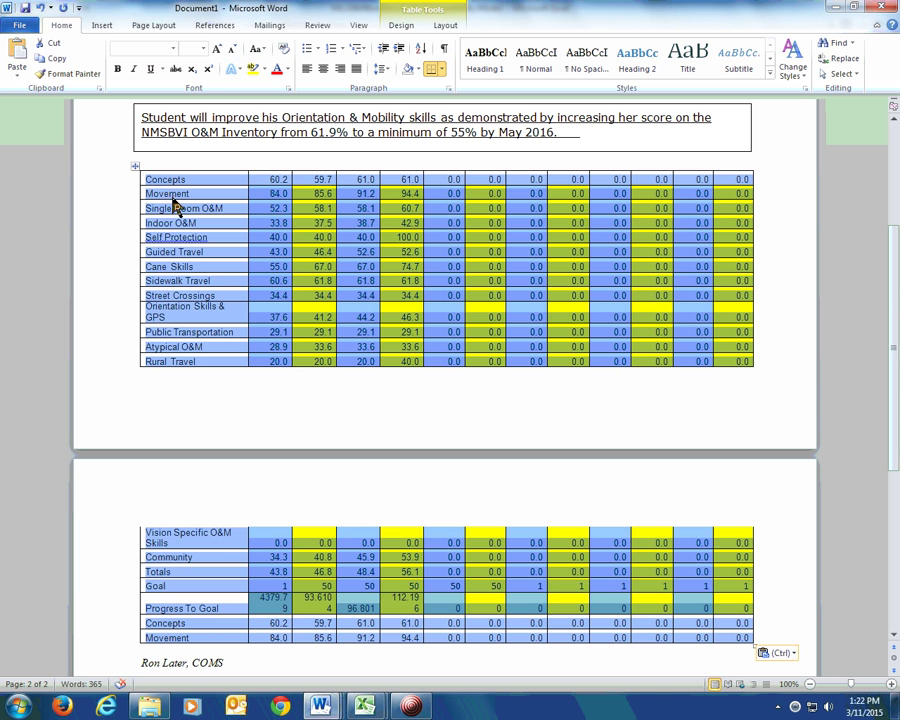
pyautogui.click(40, 9)
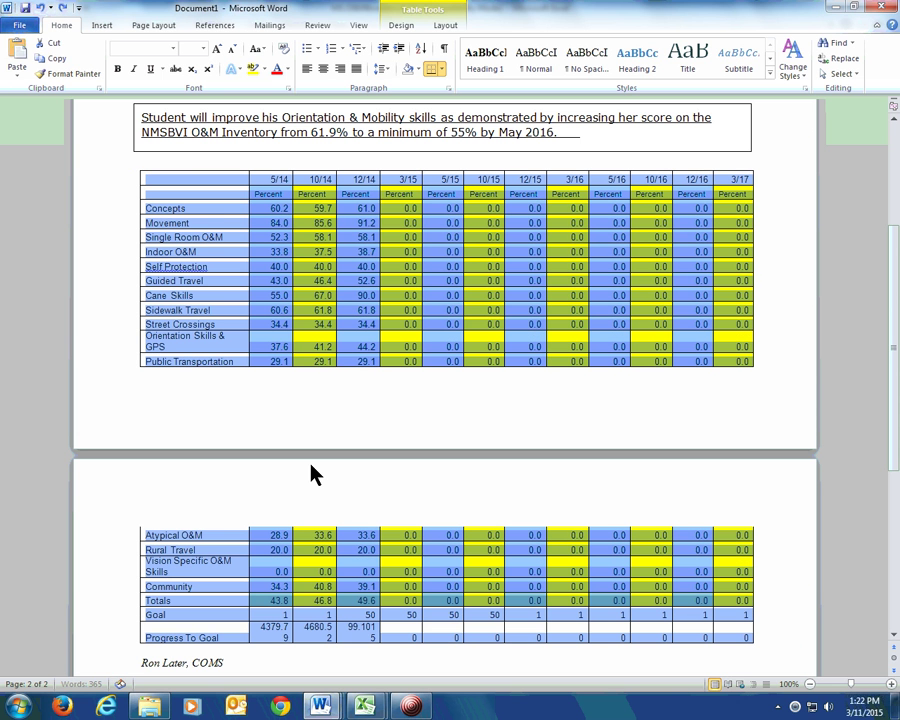
pyautogui.click(458, 575)
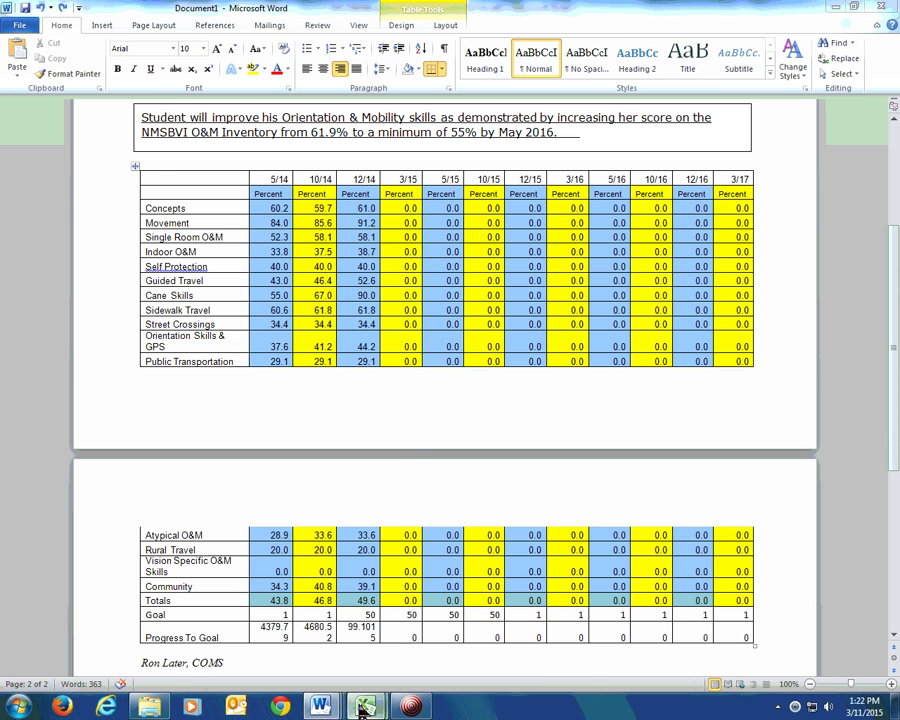
# Step: Switch to the MS.O&MInventory5-14 workbook and copy the full Front Page score table, A1:M20, including both header rows
pyautogui.moveTo(364, 706)
pyautogui.click(237, 597)
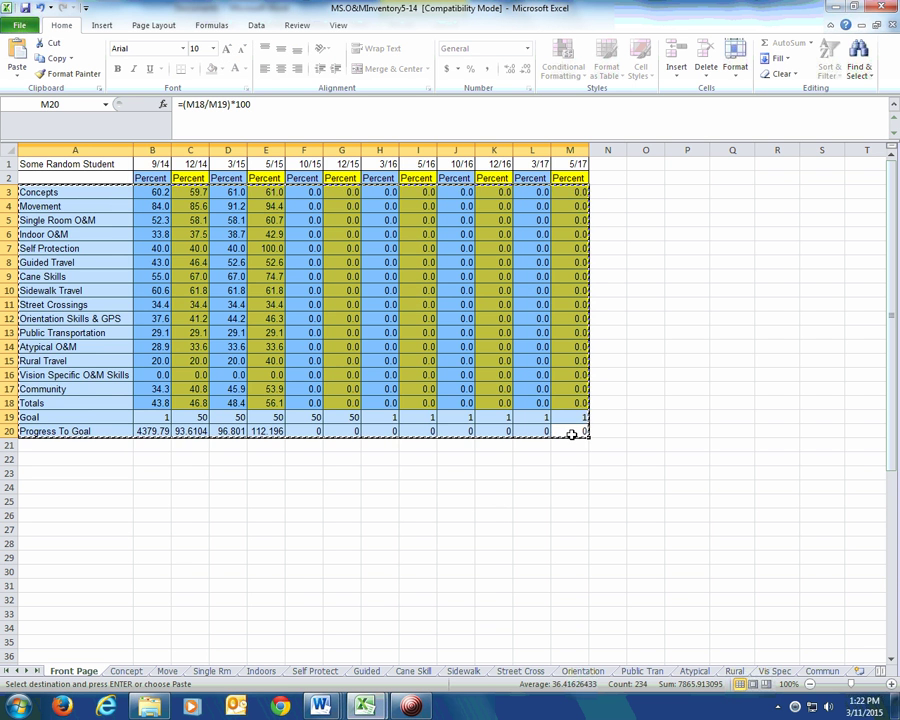
pyautogui.moveTo(571, 434); pyautogui.dragTo(20, 164)
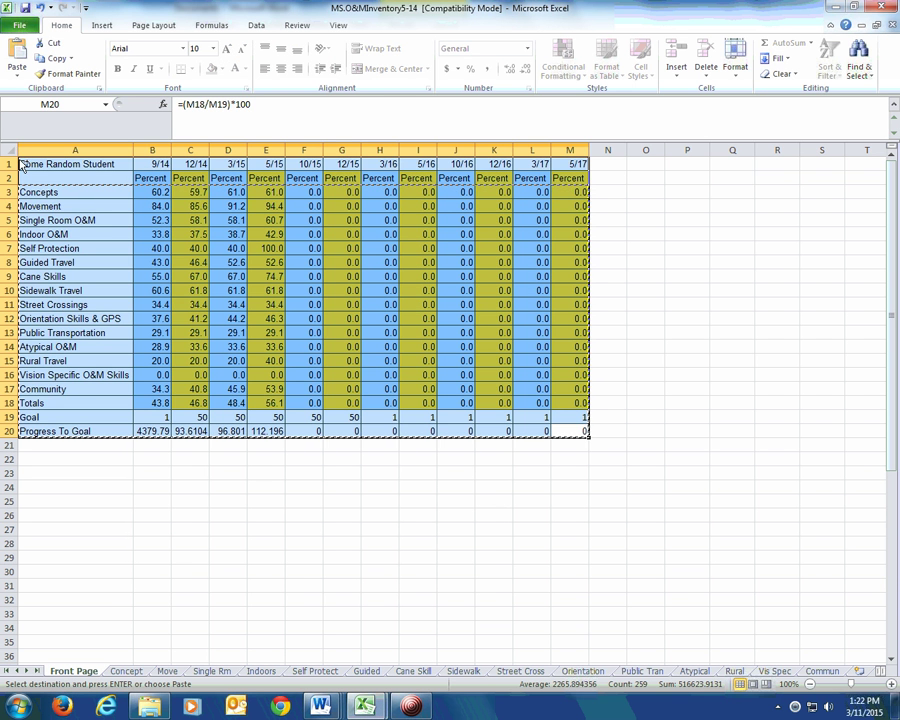
# Step: Replace the entire Document1 score table, header rows included, with the copied inventory scores and look over the pasted table
pyautogui.click(320, 706)
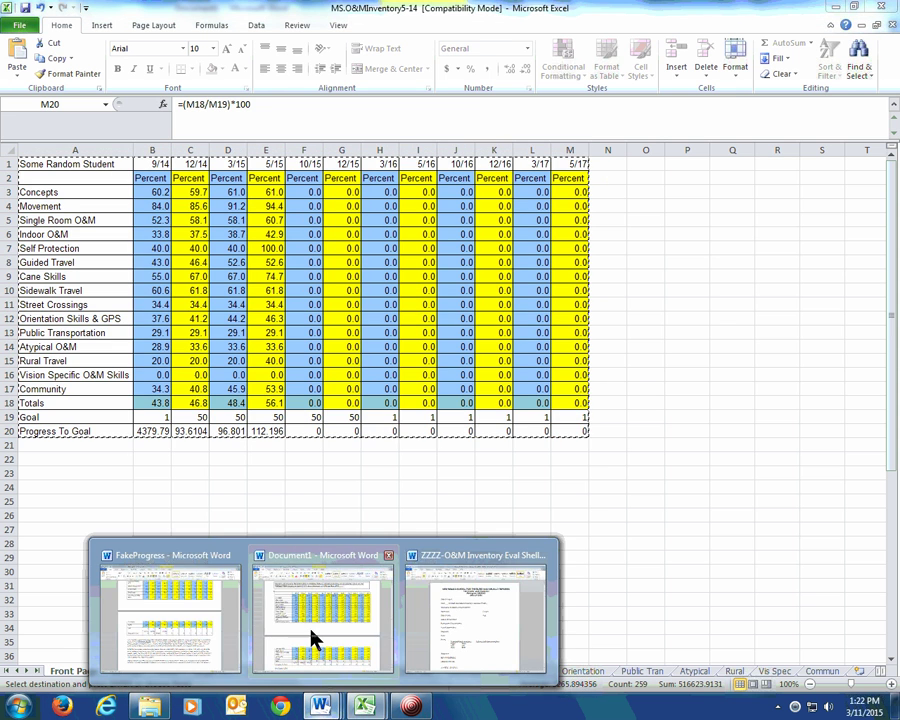
pyautogui.click(313, 638)
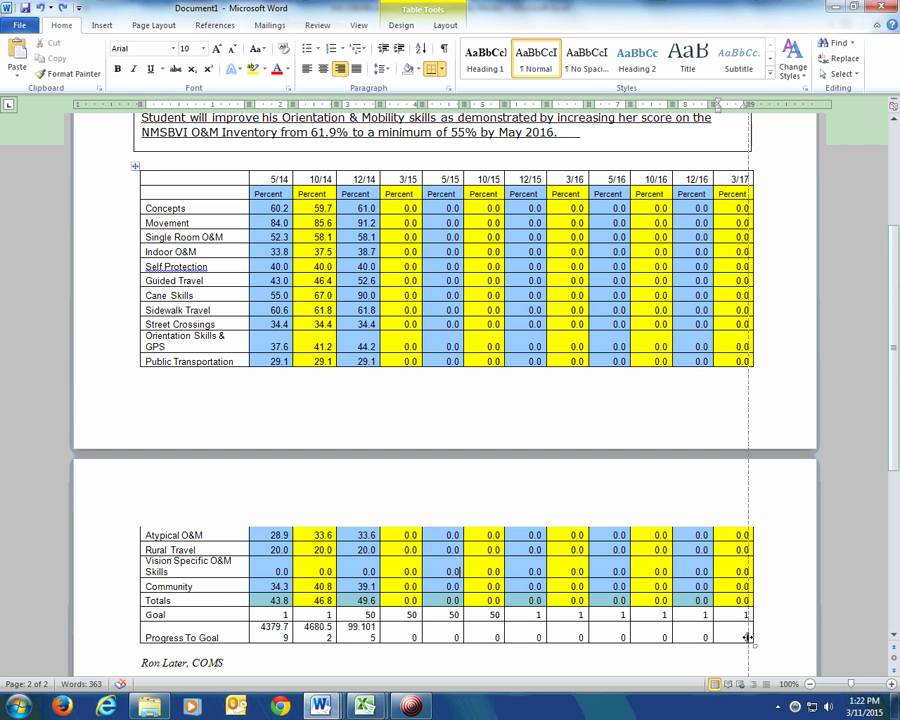
pyautogui.moveTo(748, 637); pyautogui.dragTo(747, 632)
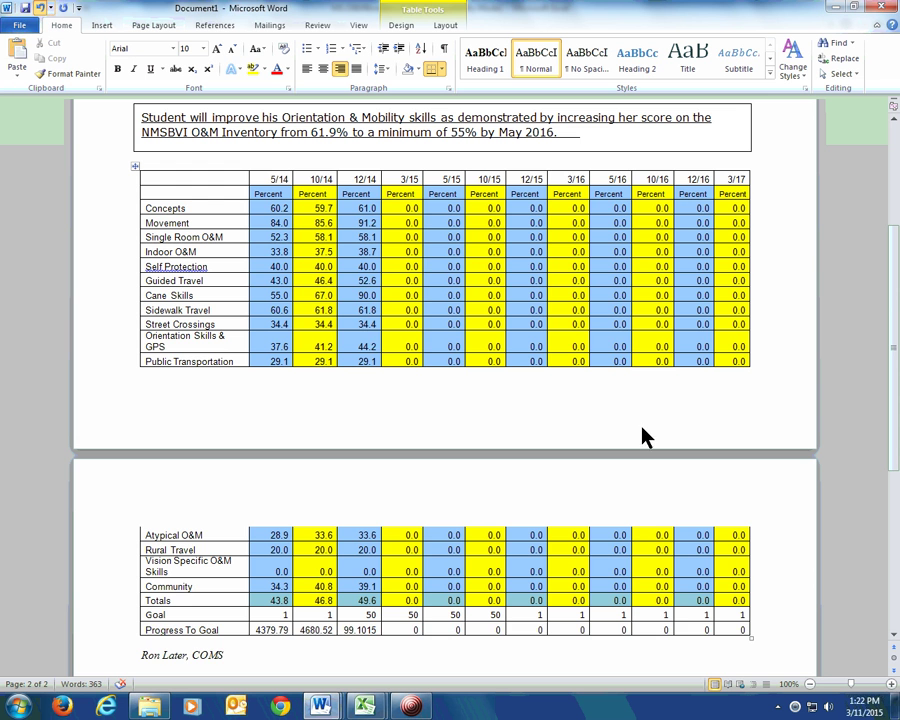
pyautogui.moveTo(747, 636); pyautogui.dragTo(174, 203)
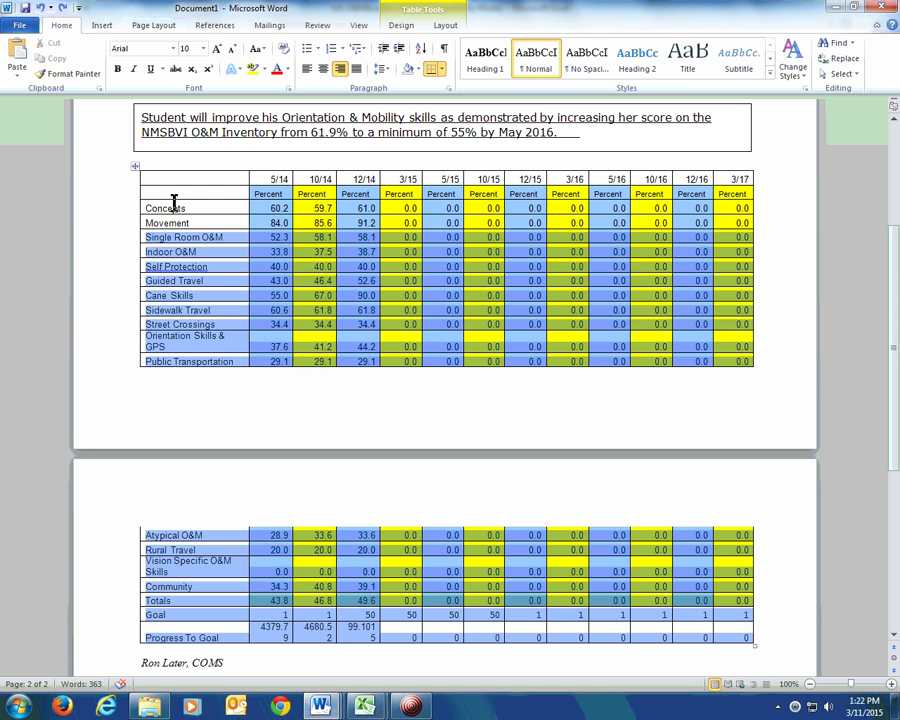
pyautogui.click(152, 178)
pyautogui.hotkey('ctrl', 'v')
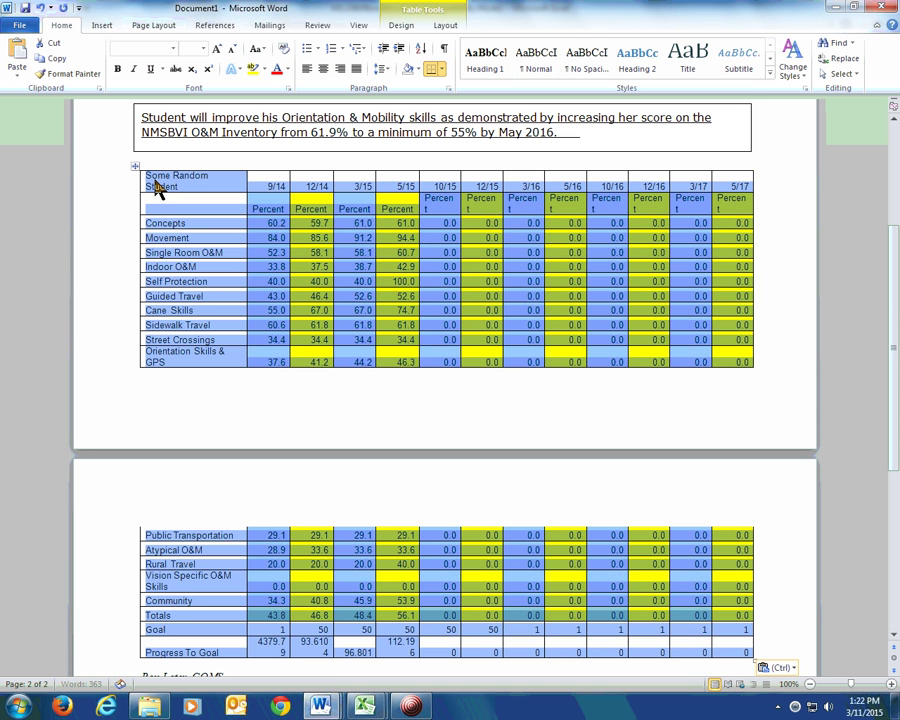
pyautogui.click(252, 297)
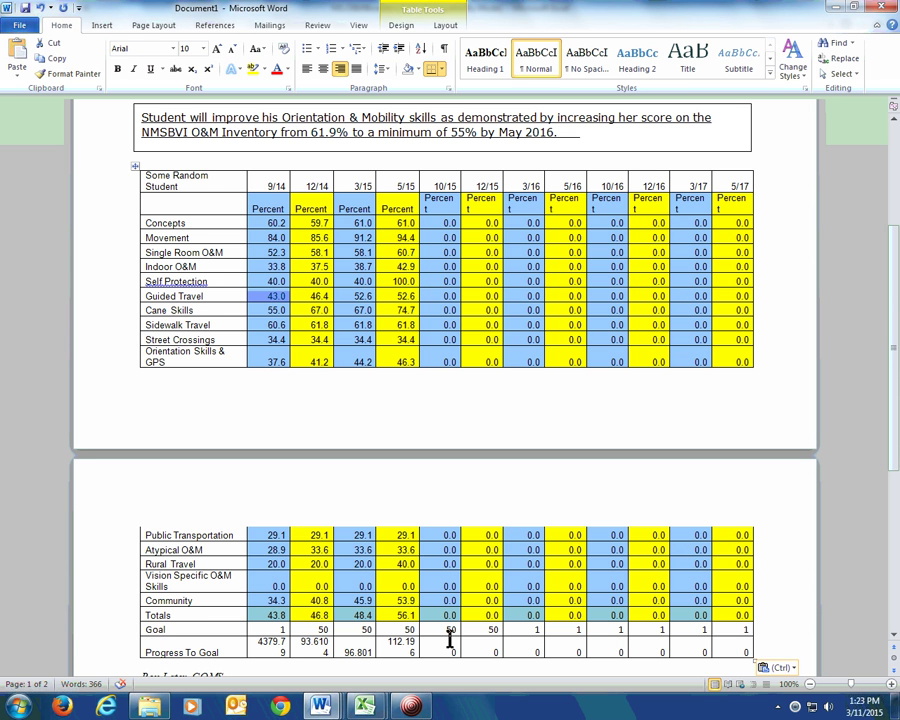
pyautogui.scroll(3, 449, 633)
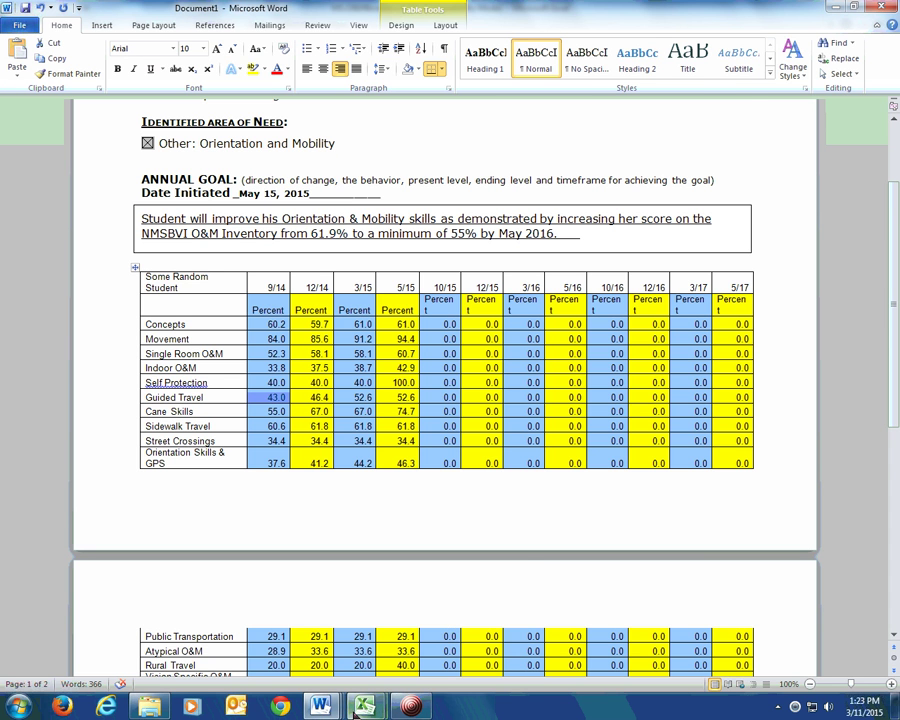
pyautogui.scroll(-3, 412, 493)
pyautogui.moveTo(364, 706)
pyautogui.scroll(-1, 385, 560)
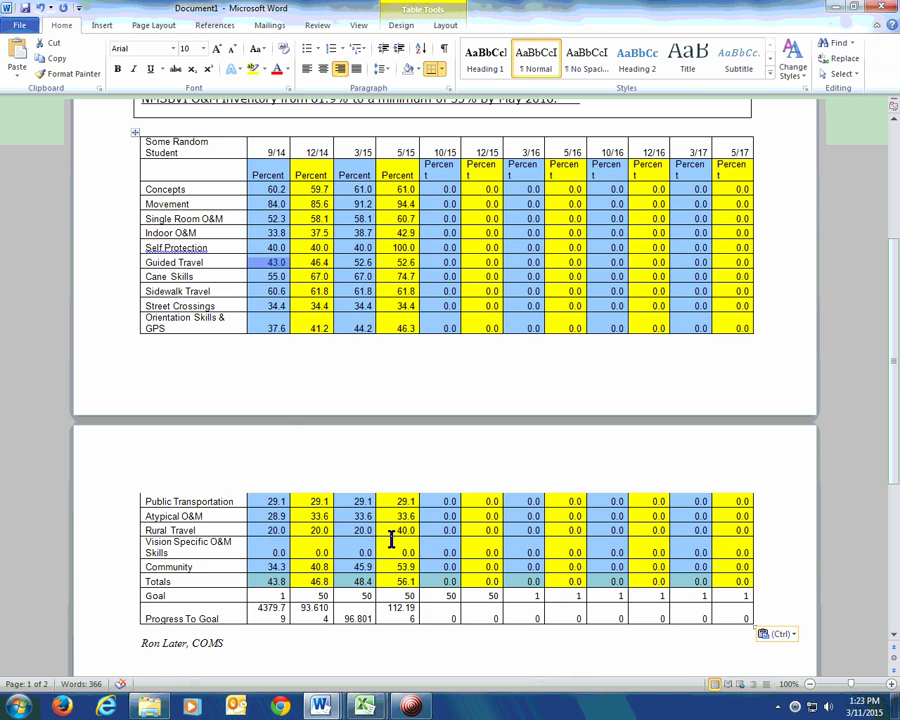
# Step: Open the Rural sheet of the MS.O&MInventory5-14 workbook and clear the pending copy selection
pyautogui.click(341, 641)
pyautogui.click(304, 557)
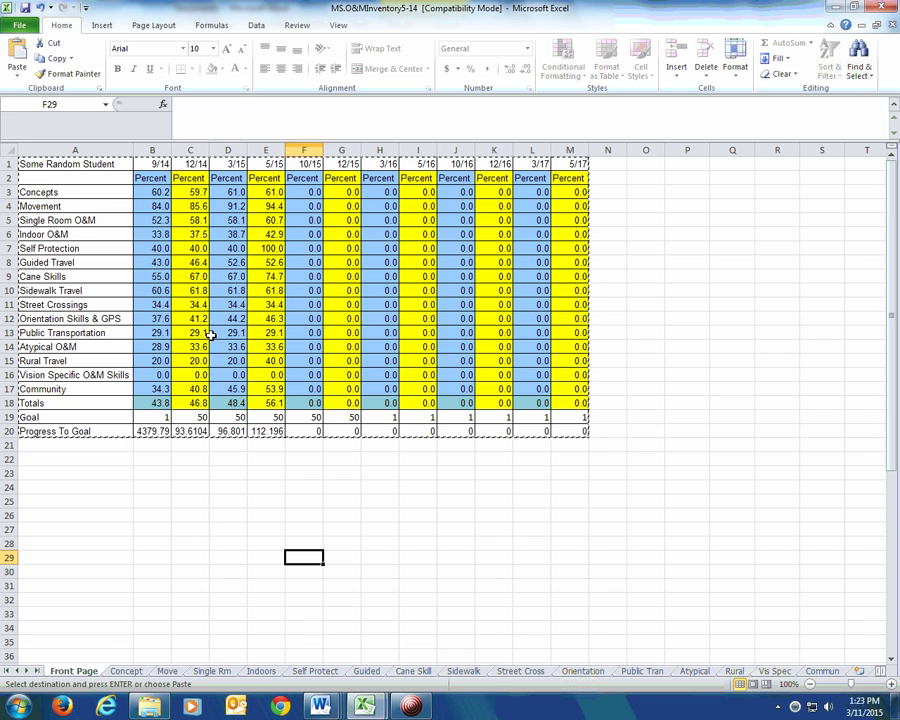
pyautogui.click(735, 671)
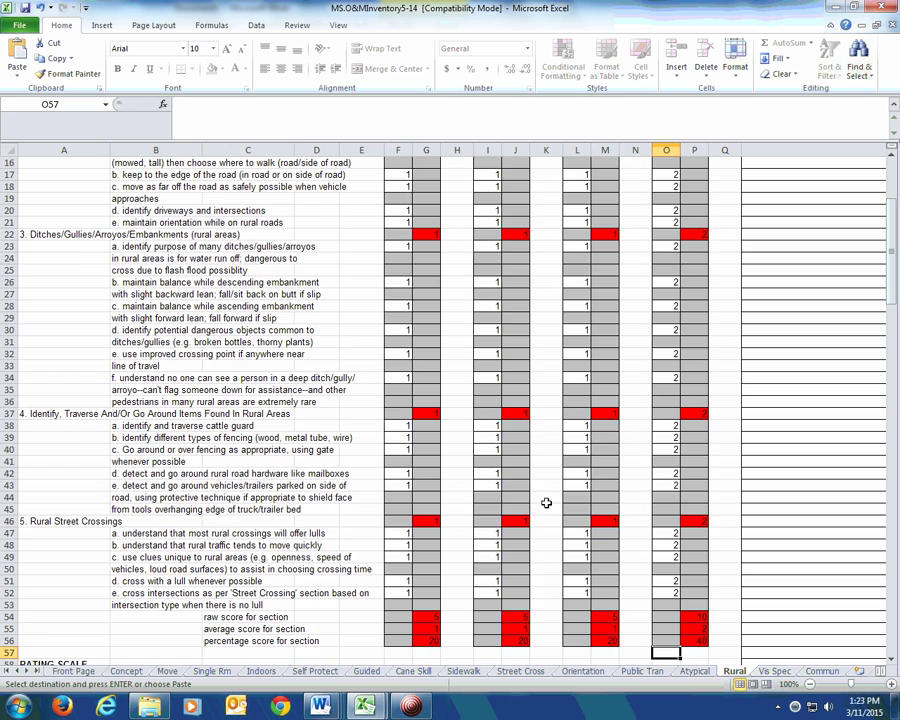
pyautogui.scroll(-9, 546, 503)
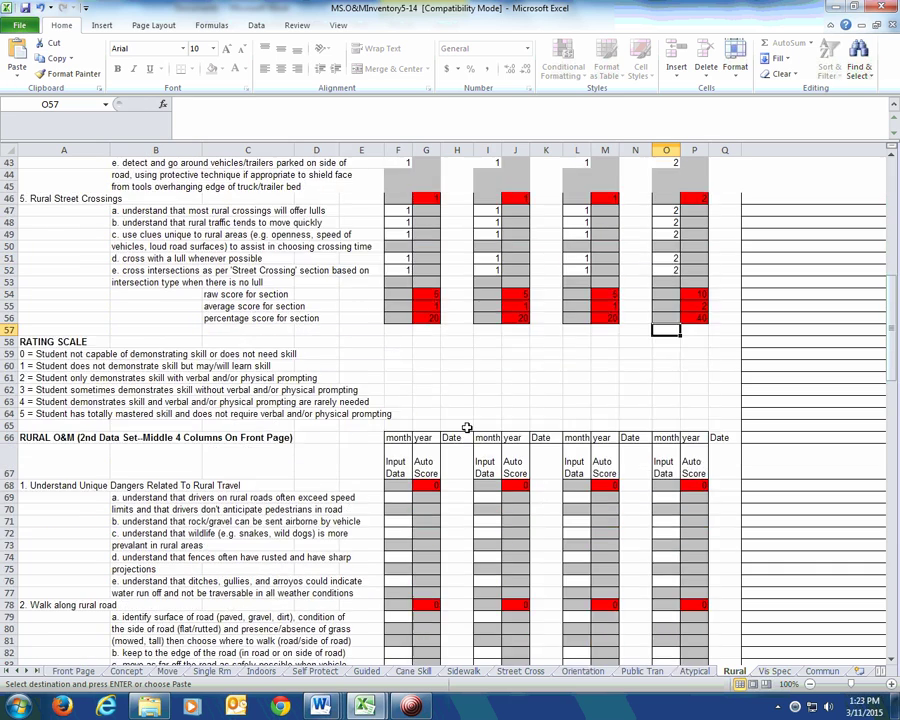
pyautogui.scroll(10, 466, 428)
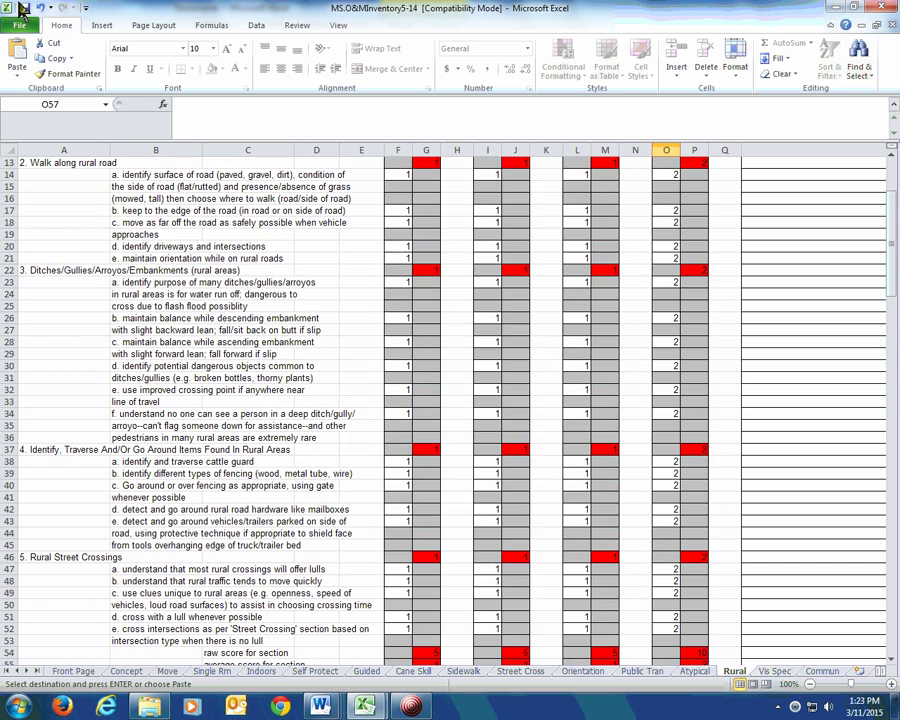
pyautogui.press('Escape')
pyautogui.scroll(4, 796, 268)
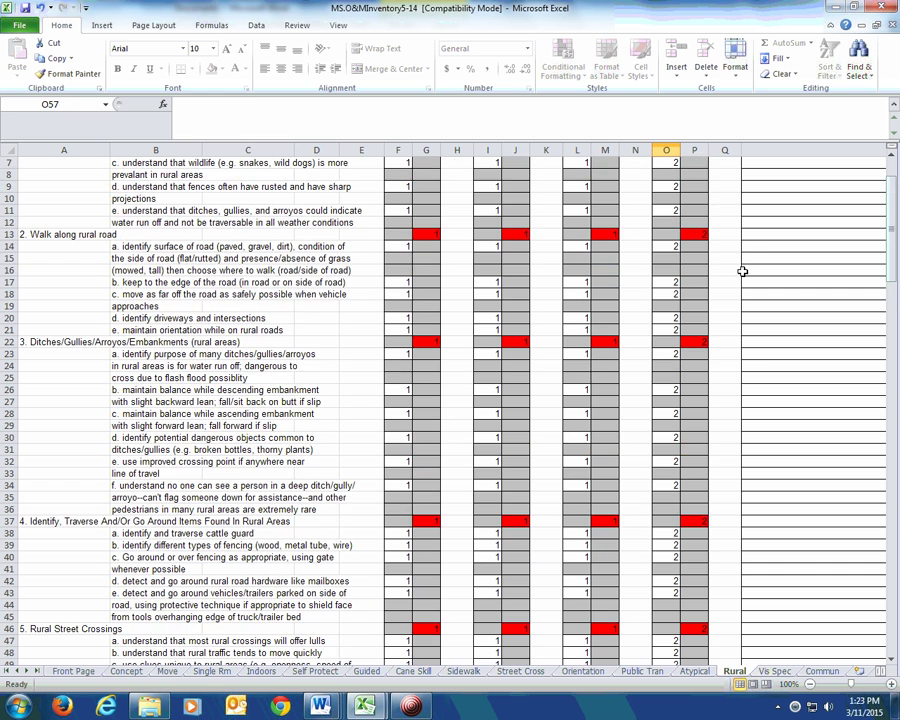
# Step: Set the fourth-column ratings for all five items under Understand Unique Dangers Related To Rural Travel to 5
pyautogui.click(660, 218)
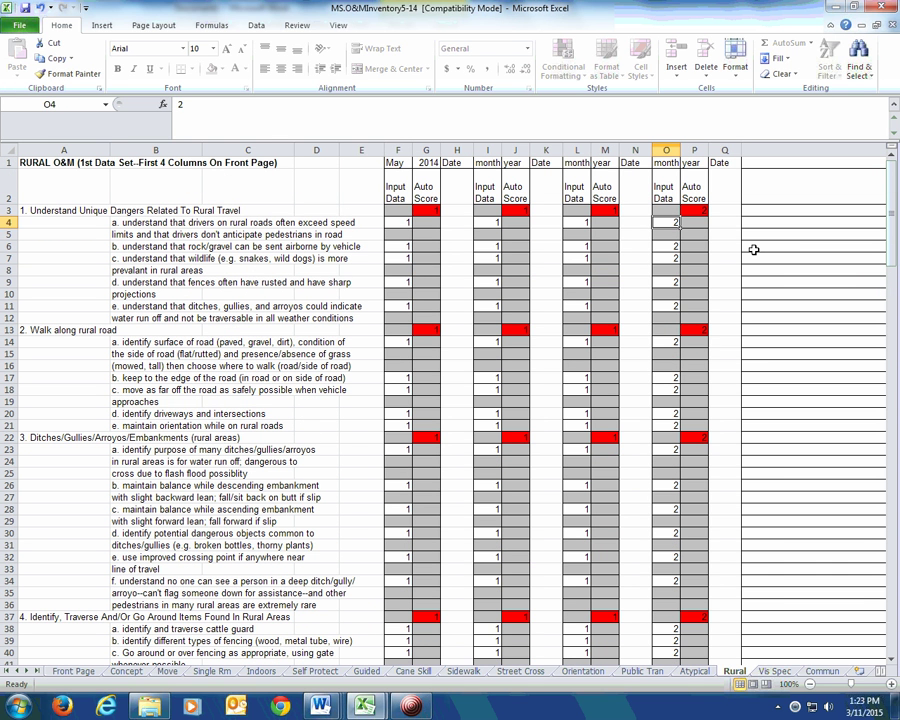
pyautogui.write('5')
pyautogui.press('Return')
pyautogui.press('Return')
pyautogui.write('5')
pyautogui.press('Return')
pyautogui.write('5')
pyautogui.press('Return')
pyautogui.press('Return')
pyautogui.write('5')
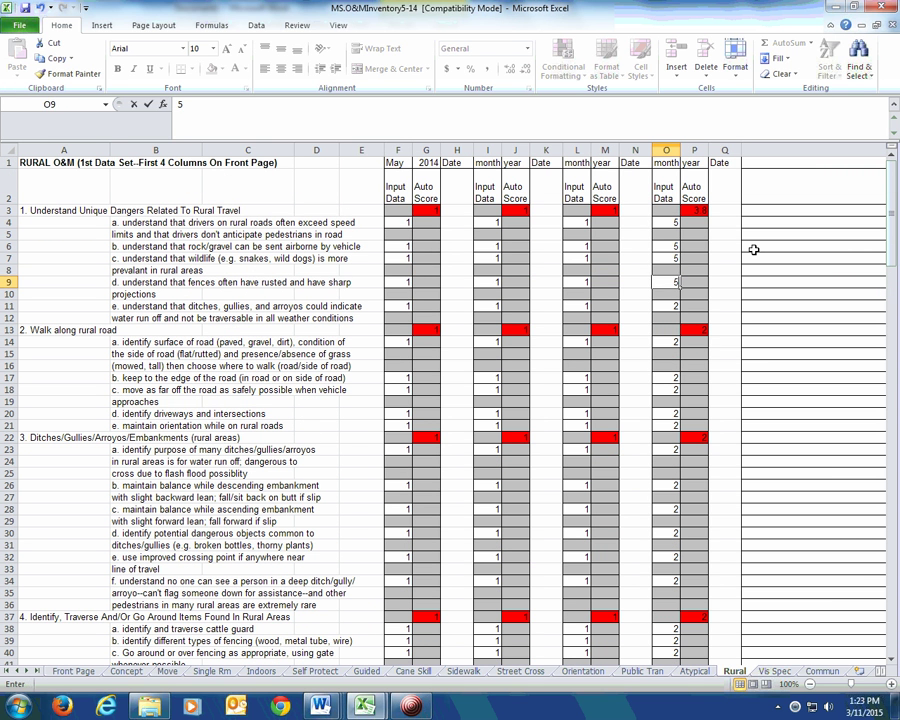
pyautogui.press('Return')
pyautogui.press('Return')
pyautogui.write('5')
pyautogui.press('Return')
# Step: Under Walk along rural road, set the fourth-column ratings to 5 for items a, b and c, and 4 for items d and e
pyautogui.press('Return')
pyautogui.press('Return')
pyautogui.write('5')
pyautogui.press('Return')
pyautogui.press('Return')
pyautogui.press('Return')
pyautogui.write('5')
pyautogui.press('Return')
pyautogui.write('5')
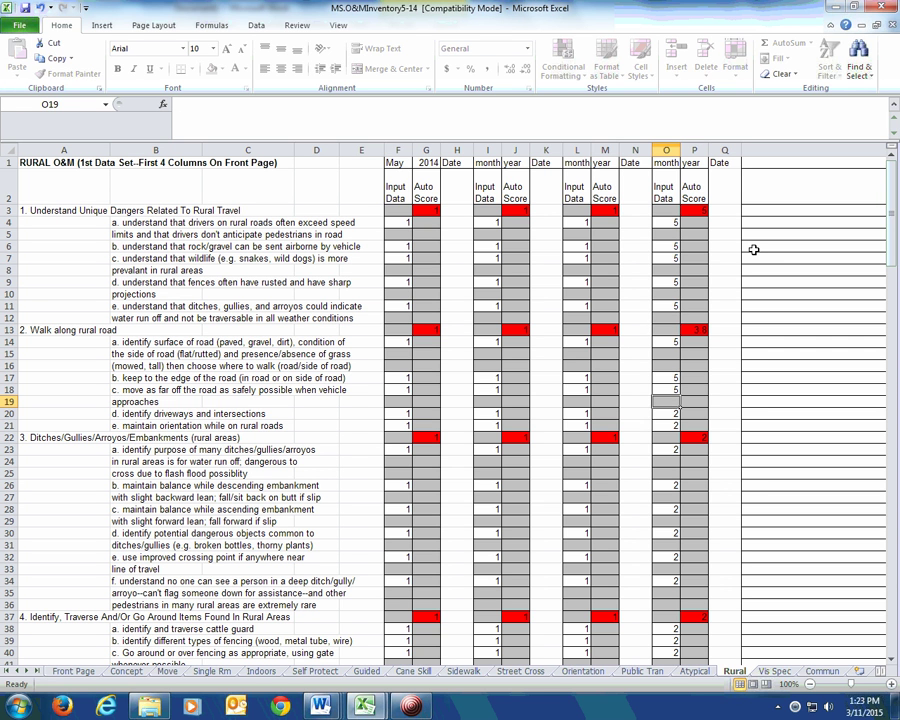
pyautogui.press('Return')
pyautogui.press('Return')
pyautogui.press('Up')
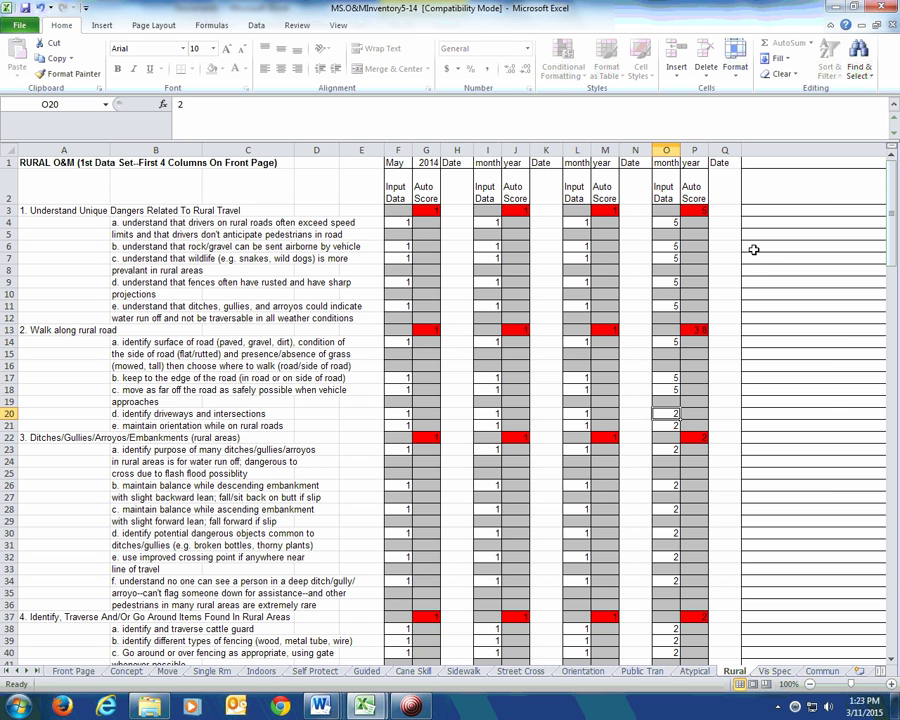
pyautogui.write('4')
pyautogui.press('Return')
pyautogui.write('4')
pyautogui.press('Return')
# Step: In the Ditches/Gullies/Arroyos/Embankments section, set the fourth-column ratings for items a through f to 4, 4, 4, 5, 4 and 5
pyautogui.press('Return')
pyautogui.write('4')
pyautogui.press('Return')
pyautogui.press('Return')
pyautogui.press('Return')
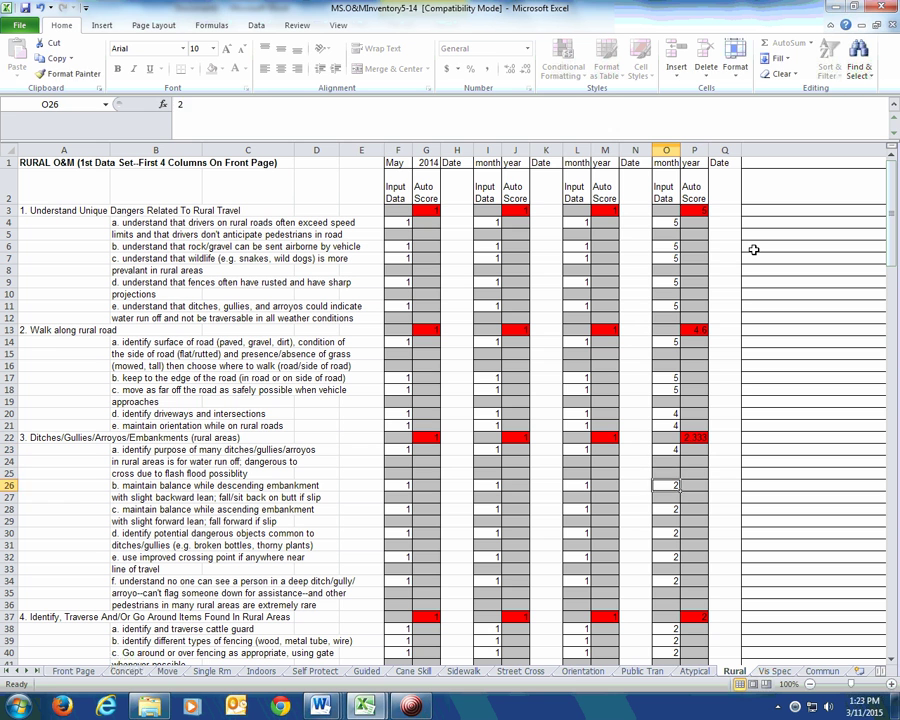
pyautogui.write('4')
pyautogui.press('Return')
pyautogui.press('Return')
pyautogui.write('4')
pyautogui.press('Return')
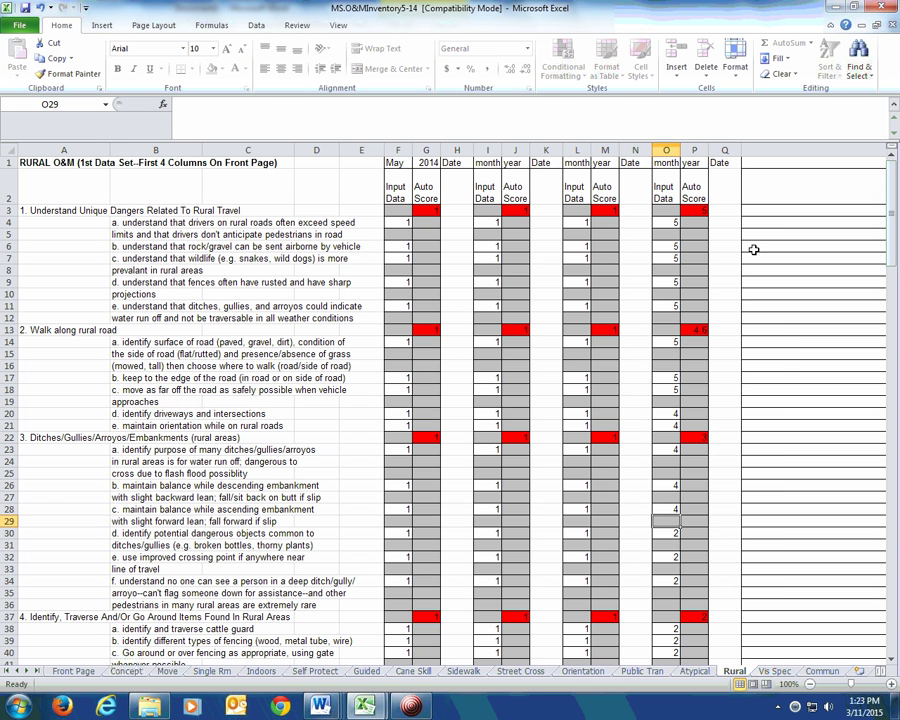
pyautogui.press('Return')
pyautogui.write('5')
pyautogui.press('Return')
pyautogui.press('Return')
pyautogui.write('4')
pyautogui.press('Return')
pyautogui.press('Return')
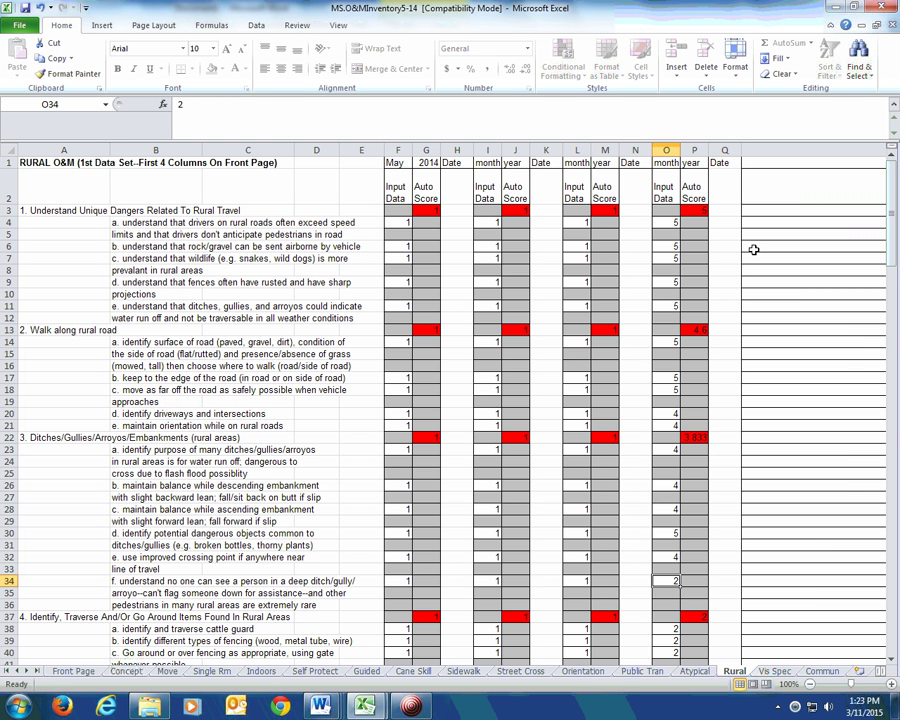
pyautogui.write('5')
pyautogui.press('Return')
pyautogui.press('Return')
# Step: Set the fourth-column ratings for the cattle guard, fencing types and go-around-fencing items in rural section 4 to 4
pyautogui.press('Return')
pyautogui.press('Return')
pyautogui.press('Return')
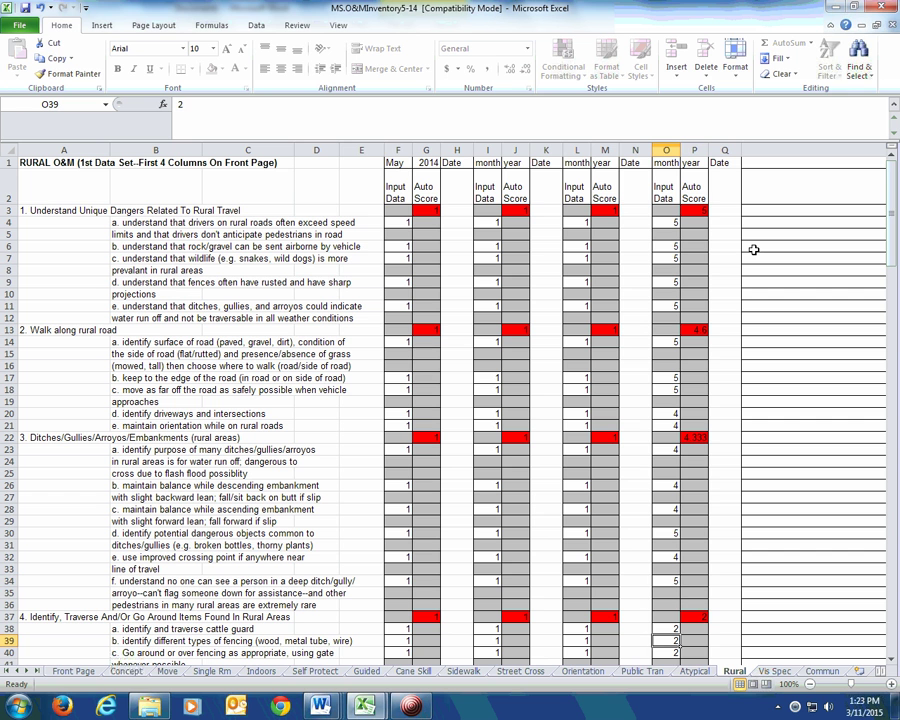
pyautogui.press('Up')
pyautogui.write('4')
pyautogui.press('Return')
pyautogui.write('4')
pyautogui.press('Return')
pyautogui.write('4')
pyautogui.press('Return')
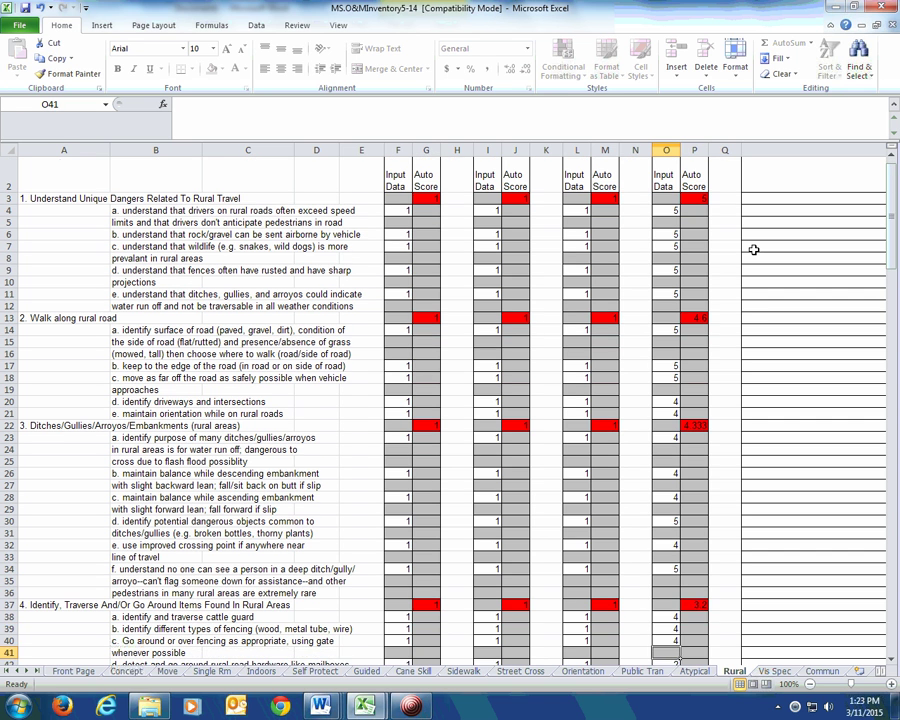
# Step: Rate the remaining section 4 items in the fourth column: 5 for rural road hardware and 4 for parked vehicles/trailers
pyautogui.press('Return')
pyautogui.press('Down')
pyautogui.press('Down')
pyautogui.press('Down')
pyautogui.press('Down')
pyautogui.press('Down')
pyautogui.press('Down')
pyautogui.press('Down')
pyautogui.press('Down')
pyautogui.press('Down')
pyautogui.press('Down')
pyautogui.press('Down')
pyautogui.press('Down')
pyautogui.press('Down')
pyautogui.press('Down')
pyautogui.press('Down')
pyautogui.press('Down')
pyautogui.press('Down')
pyautogui.press('Down')
pyautogui.press('Down')
pyautogui.press('Down')
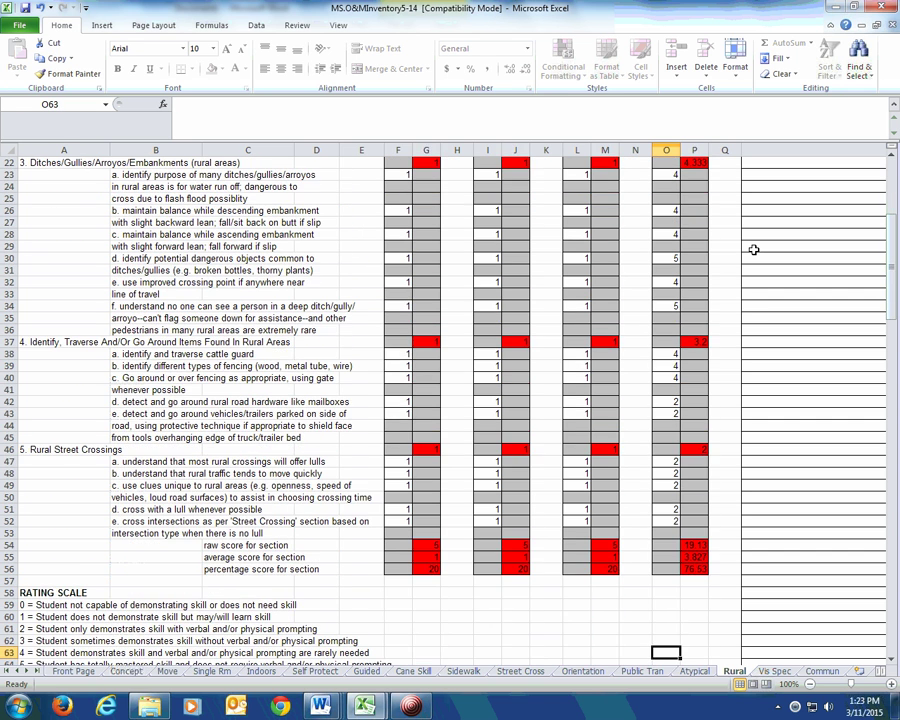
pyautogui.press('Up')
pyautogui.press('Up')
pyautogui.press('Up')
pyautogui.press('Up')
pyautogui.press('Up')
pyautogui.press('Up')
pyautogui.press('Up')
pyautogui.press('Up')
pyautogui.press('Up')
pyautogui.press('Up')
pyautogui.press('Up')
pyautogui.press('Up')
pyautogui.press('Up')
pyautogui.press('Up')
pyautogui.press('Up')
pyautogui.press('Up')
pyautogui.press('Up')
pyautogui.press('Up')
pyautogui.press('Up')
pyautogui.press('Up')
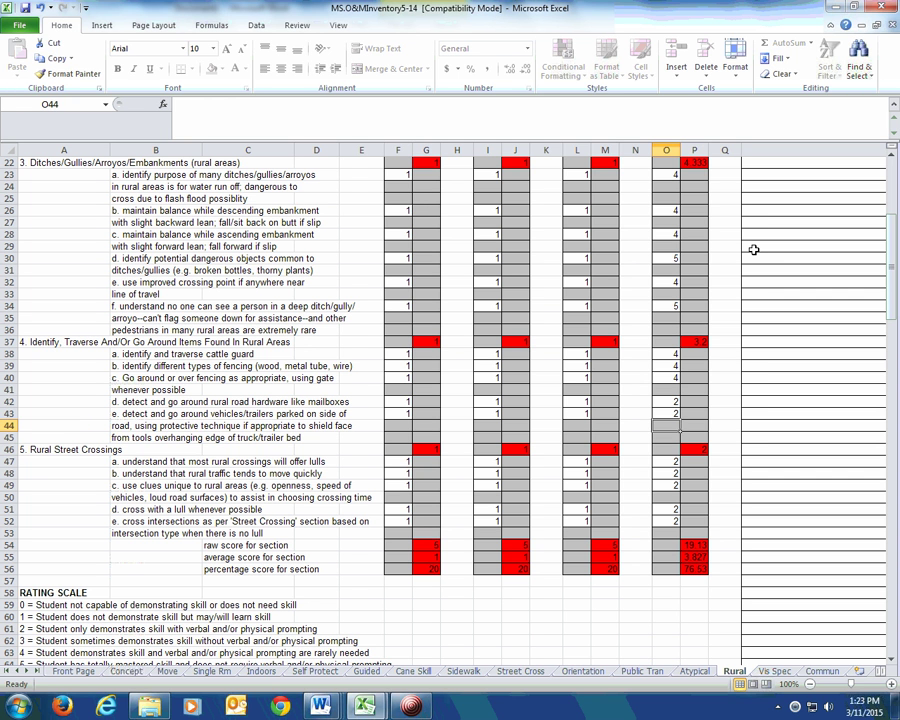
pyautogui.write('5')
pyautogui.press('Return')
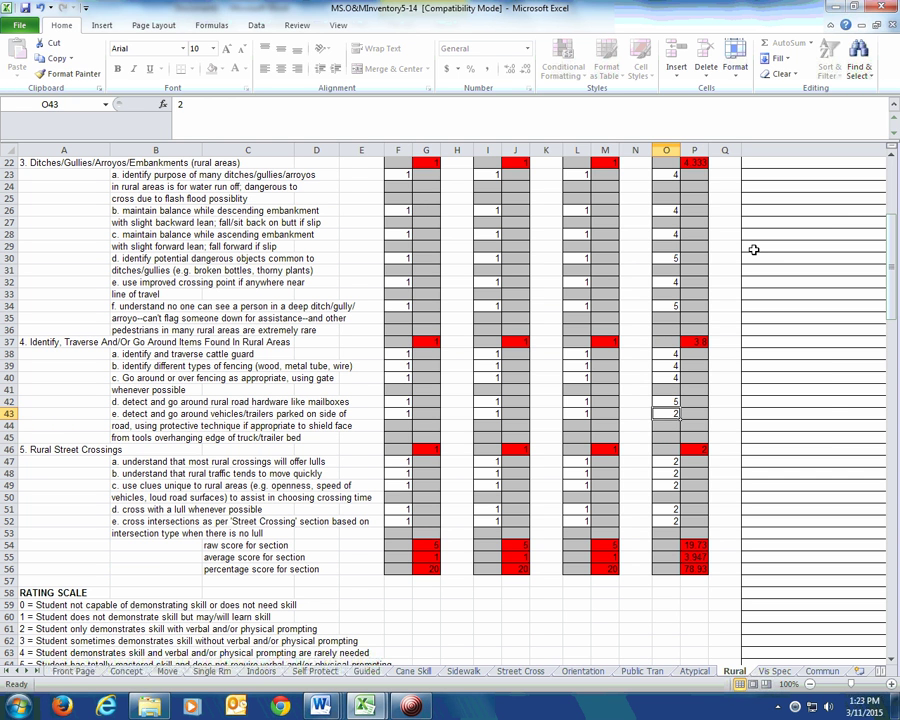
pyautogui.write('4')
pyautogui.press('Return')
# Step: Under Rural Street Crossings, set the fourth-column ratings for items a through e to 5, 4, 5, 4 and 5
pyautogui.press('Return')
pyautogui.press('Return')
pyautogui.press('Return')
pyautogui.write('5')
pyautogui.press('Return')
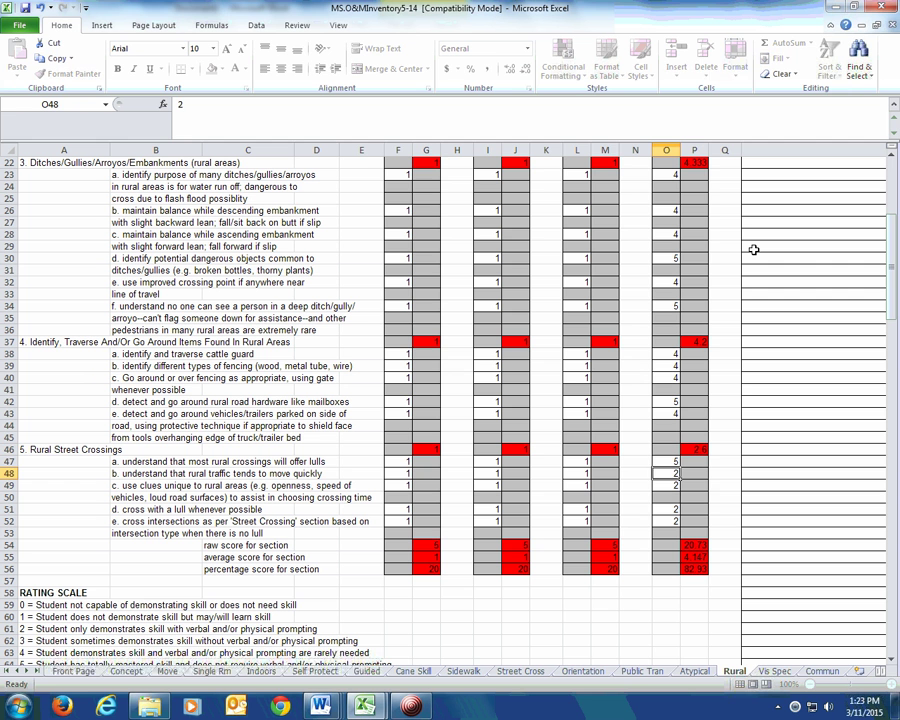
pyautogui.write('5')
pyautogui.press('Return')
pyautogui.write('5')
pyautogui.press('Return')
pyautogui.press('Return')
pyautogui.write('4')
pyautogui.press('Return')
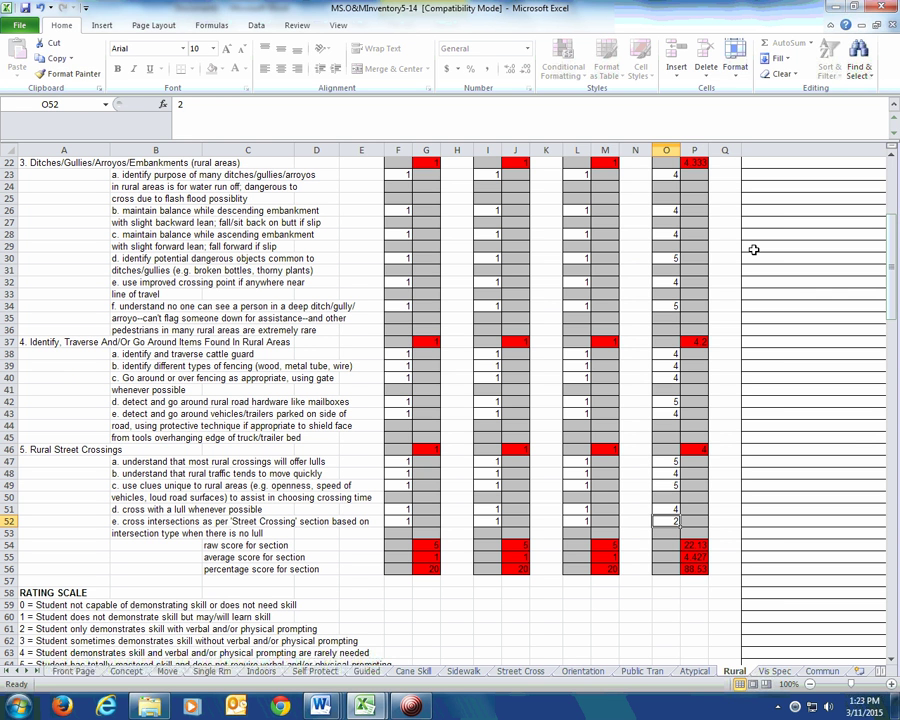
pyautogui.write('5')
pyautogui.press('Return')
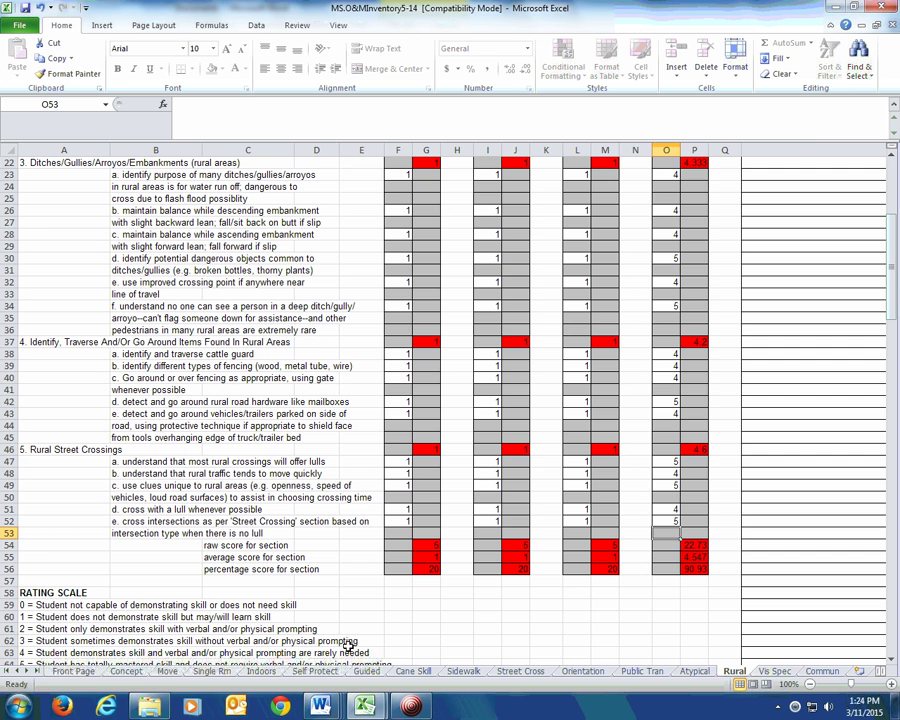
# Step: Check the 5/15 column on the Front Page, including Orientation Skills & GPS, and open the Orientation sheet
pyautogui.click(73, 671)
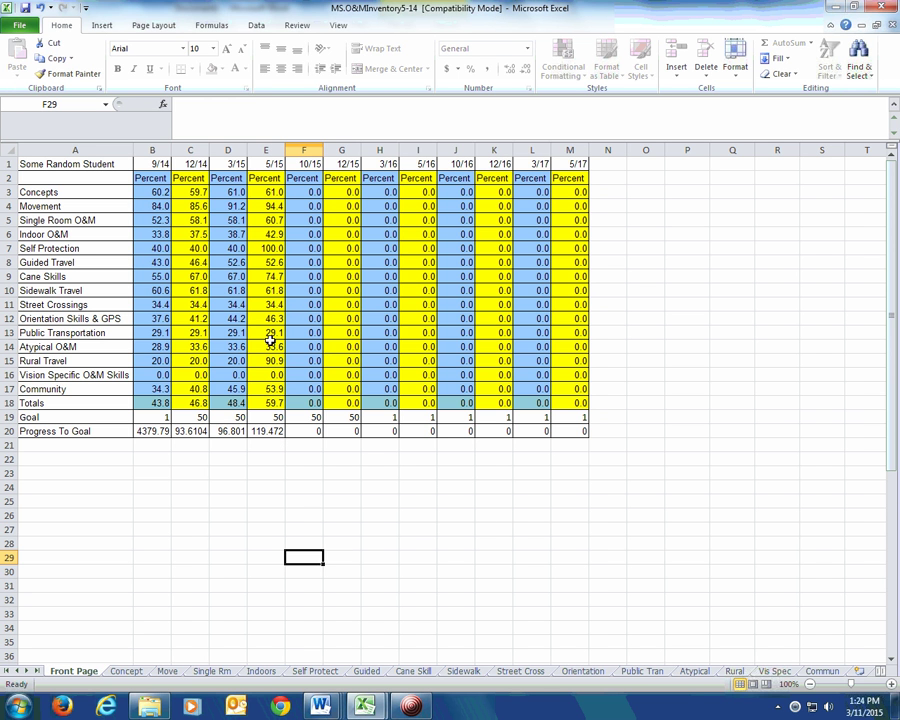
pyautogui.click(272, 319)
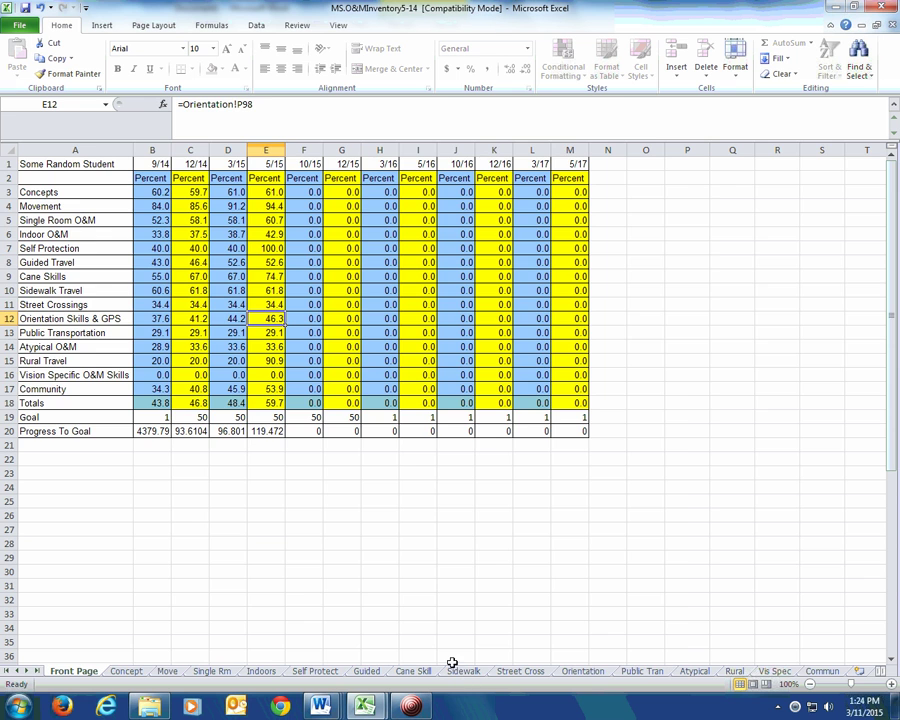
pyautogui.click(580, 672)
# Step: Set the fourth-column ratings for all Global Positioning Systems (GPS) items, a through g, to 5
pyautogui.scroll(-6, 560, 583)
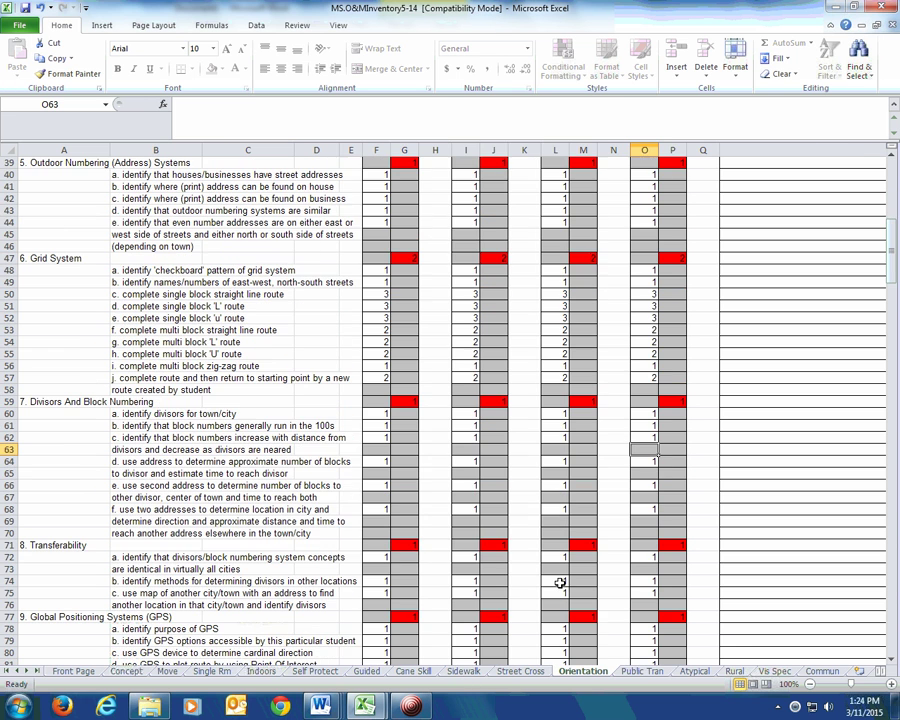
pyautogui.scroll(-6, 558, 580)
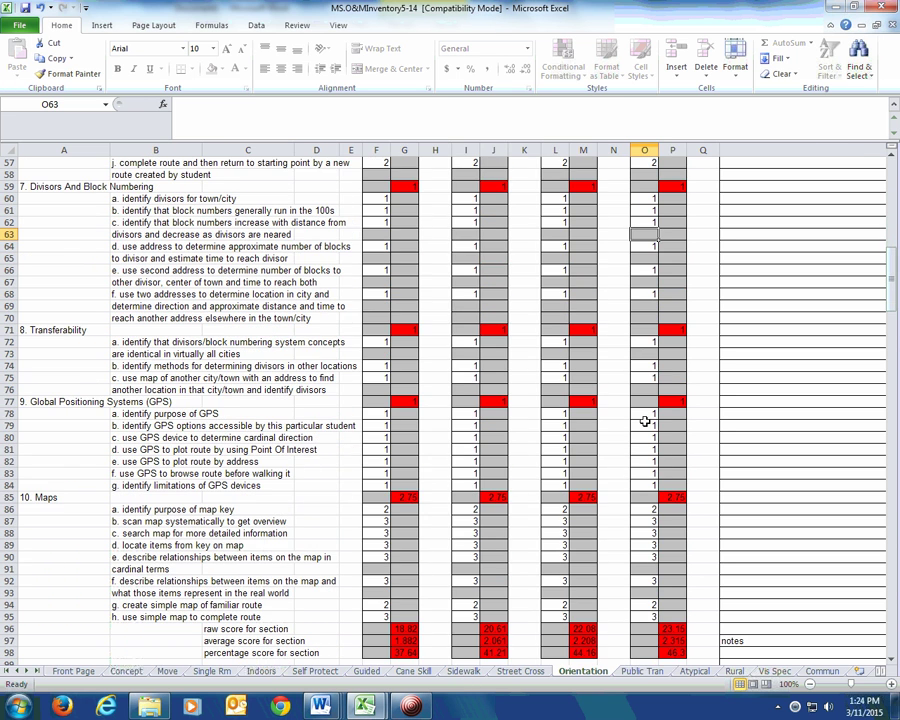
pyautogui.click(645, 424)
pyautogui.click(645, 414)
pyautogui.write('5')
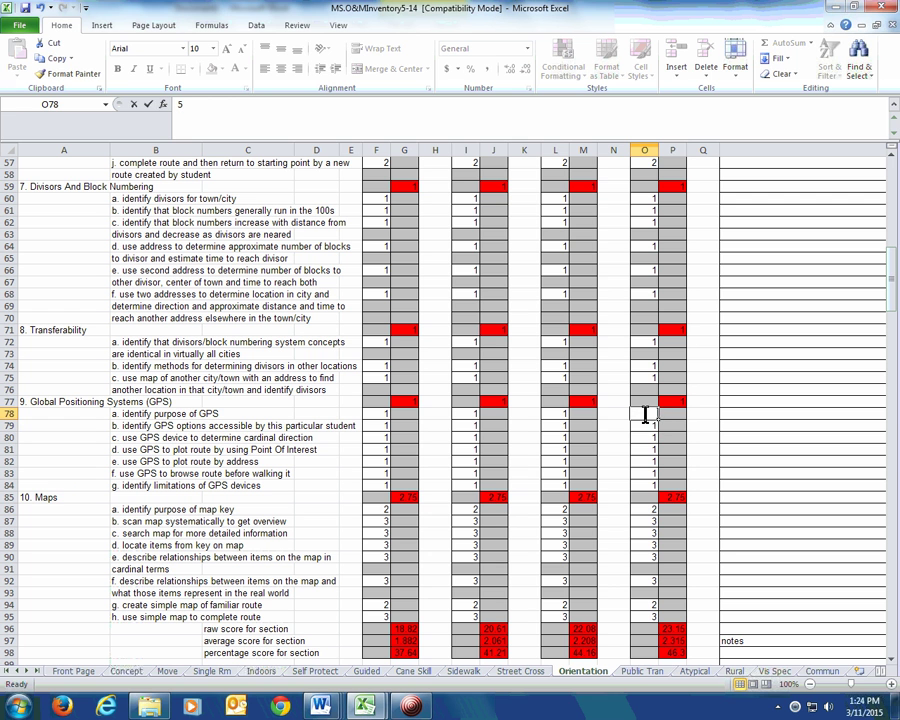
pyautogui.press('Return')
pyautogui.write('5')
pyautogui.press('Return')
pyautogui.write('5')
pyautogui.press('Return')
pyautogui.write('5 5 5')
pyautogui.press('Return')
pyautogui.write('5')
pyautogui.press('Return')
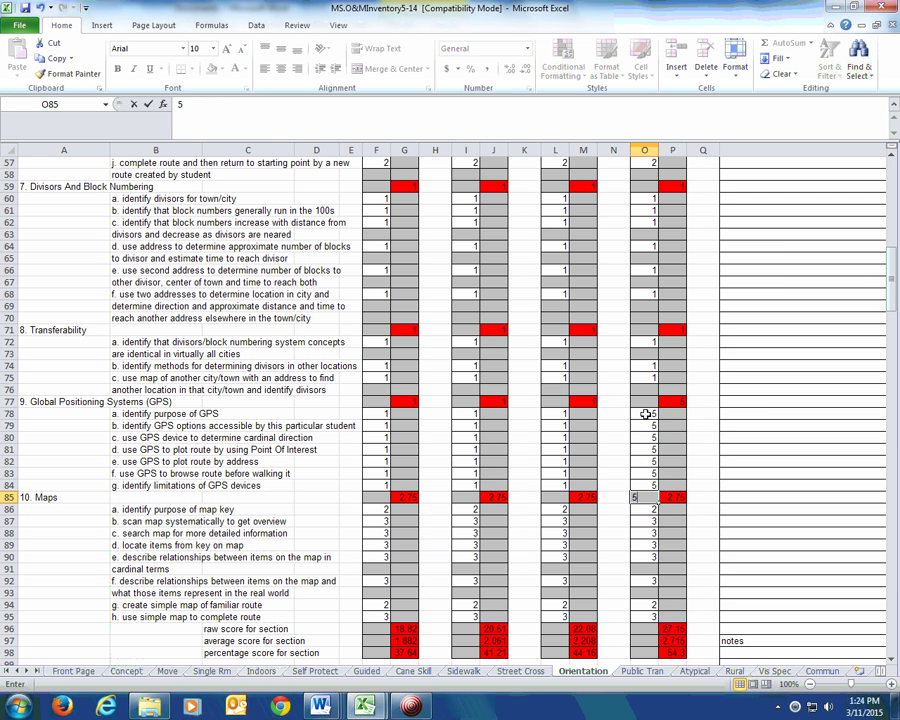
pyautogui.write('5')
pyautogui.press('Return')
pyautogui.press('Up')
pyautogui.press('BackSpace')
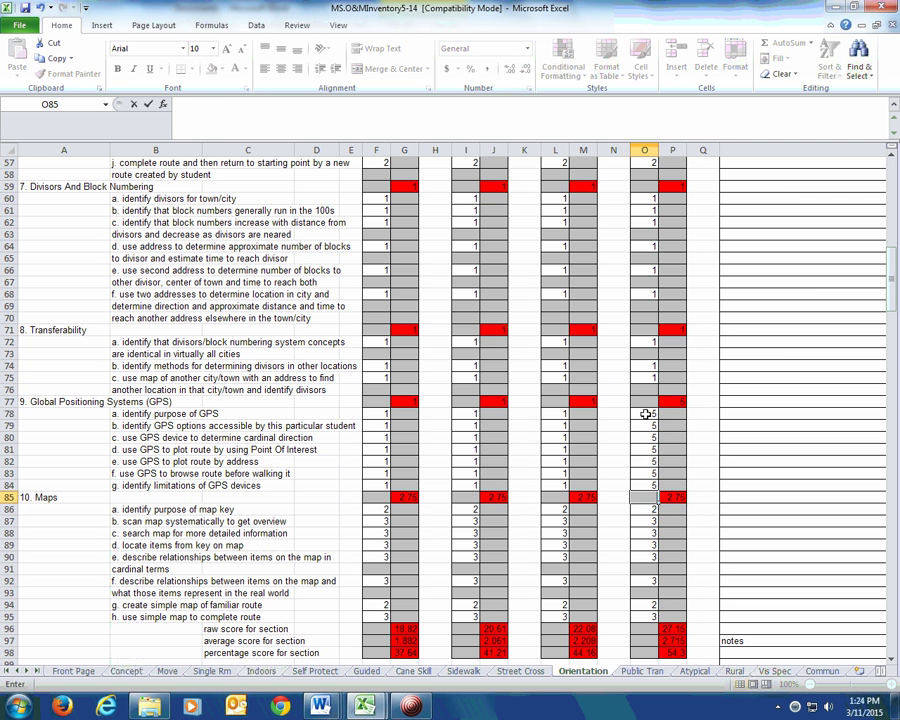
pyautogui.press('Return')
# Step: Under Maps, set the fourth-column ratings for items a through h to 5
pyautogui.write('5 5 5 5 5')
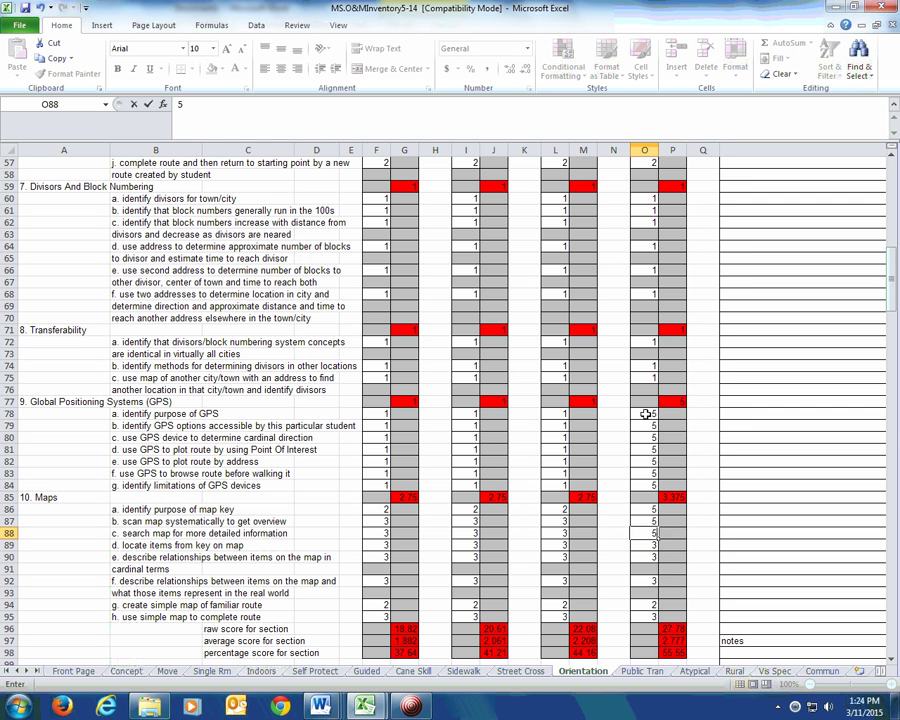
pyautogui.press('Return')
pyautogui.press('Return')
pyautogui.write('5')
pyautogui.press('Return')
pyautogui.press('Return')
pyautogui.write('5')
pyautogui.press('Return')
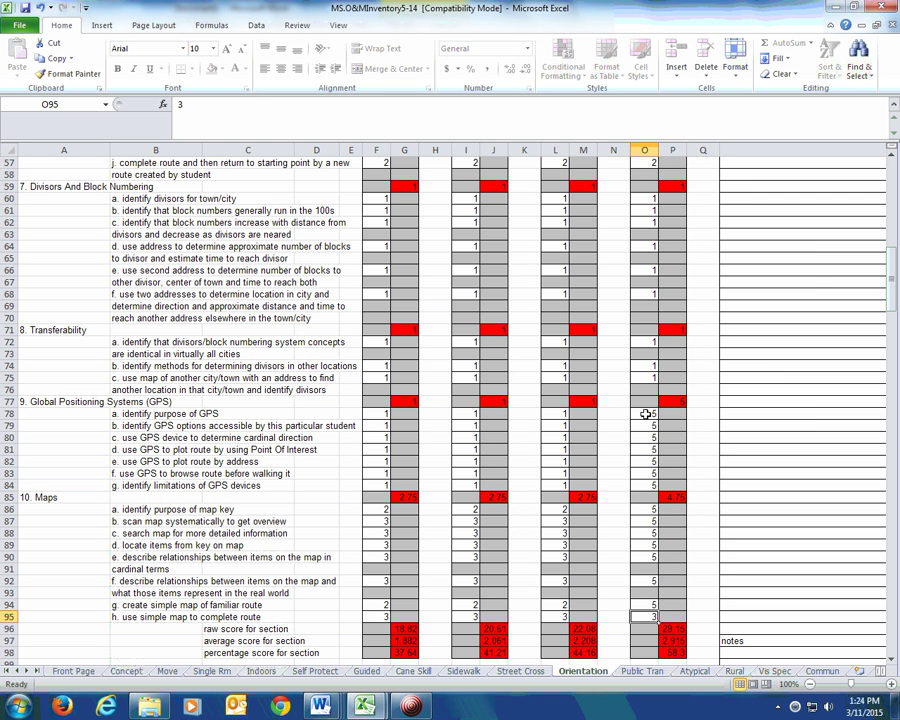
pyautogui.write('5')
pyautogui.press('Return')
# Step: Rate the three Transferability items, a through c, as 4 in the fourth column
pyautogui.press('Up')
pyautogui.press('Up')
pyautogui.press('Up')
pyautogui.press('Up')
pyautogui.press('Up')
pyautogui.press('Up')
pyautogui.press('Up')
pyautogui.press('Up')
pyautogui.press('Up')
pyautogui.press('Up')
pyautogui.press('Up')
pyautogui.press('Up')
pyautogui.press('Up')
pyautogui.press('Up')
pyautogui.press('Up')
pyautogui.press('Up')
pyautogui.press('Up')
pyautogui.press('Up')
pyautogui.press('Up')
pyautogui.press('Up')
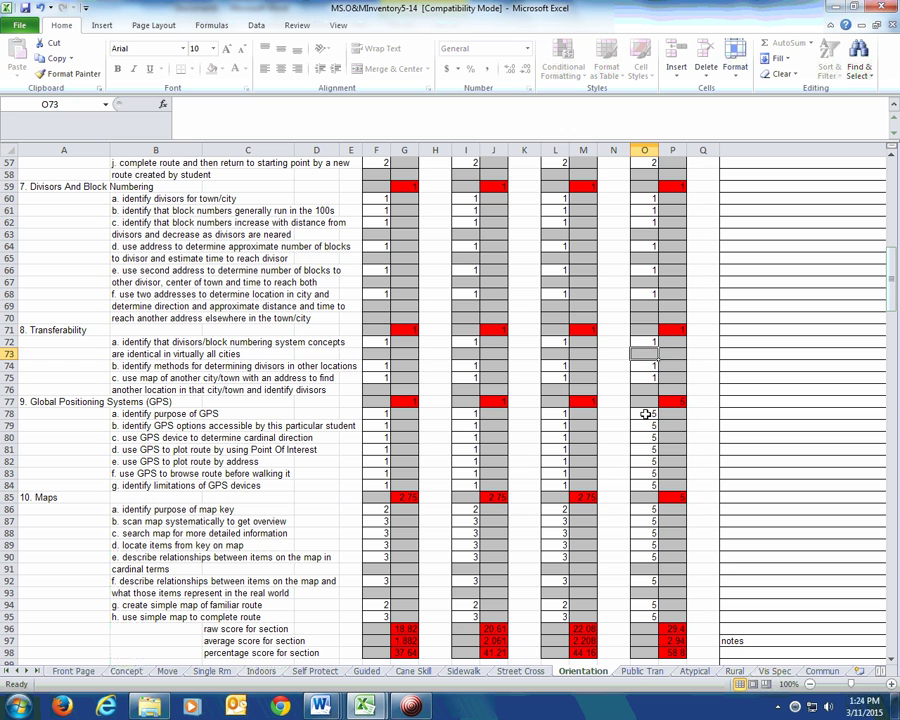
pyautogui.write('4')
pyautogui.press('Return')
pyautogui.press('Return')
pyautogui.write('4')
pyautogui.press('Return')
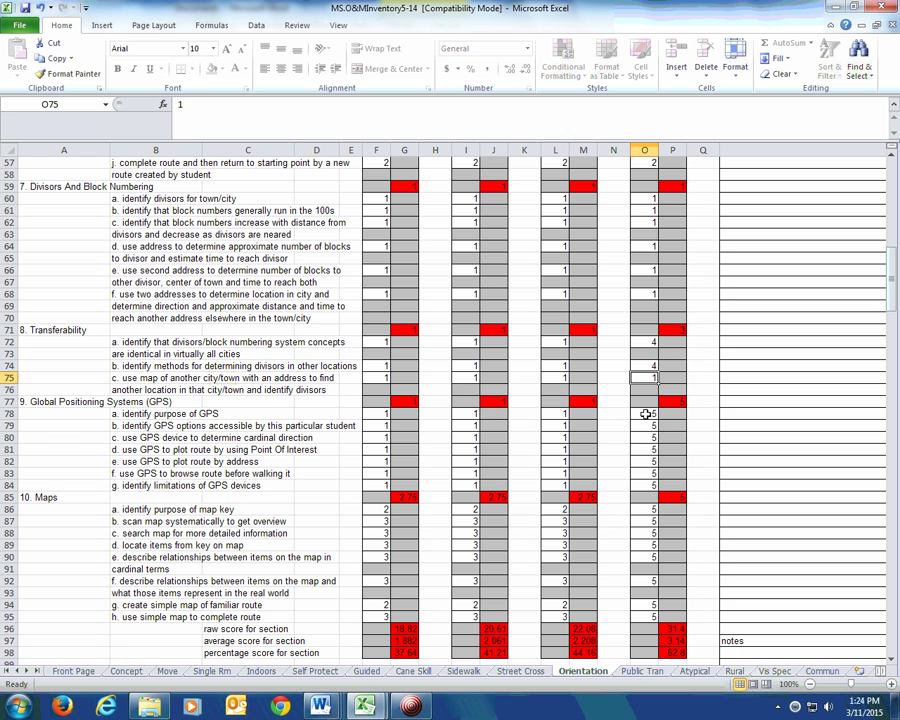
pyautogui.write('4')
pyautogui.press('Return')
# Step: Under Divisors And Block Numbering, set the fourth-column ratings for items a, b and c to 3, 3 and 4
pyautogui.scroll(3, 647, 420)
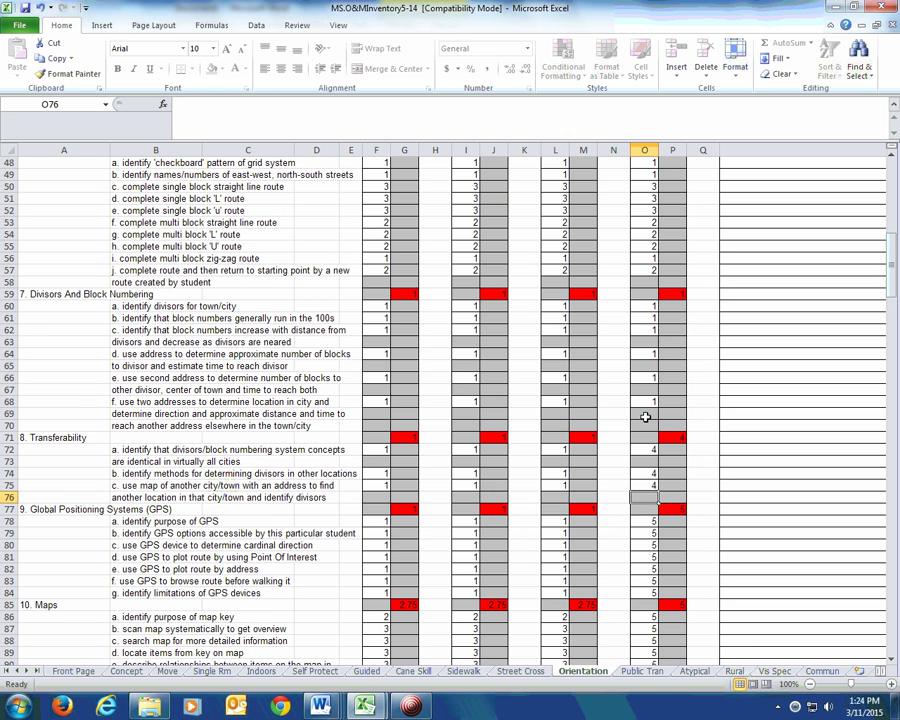
pyautogui.click(636, 305)
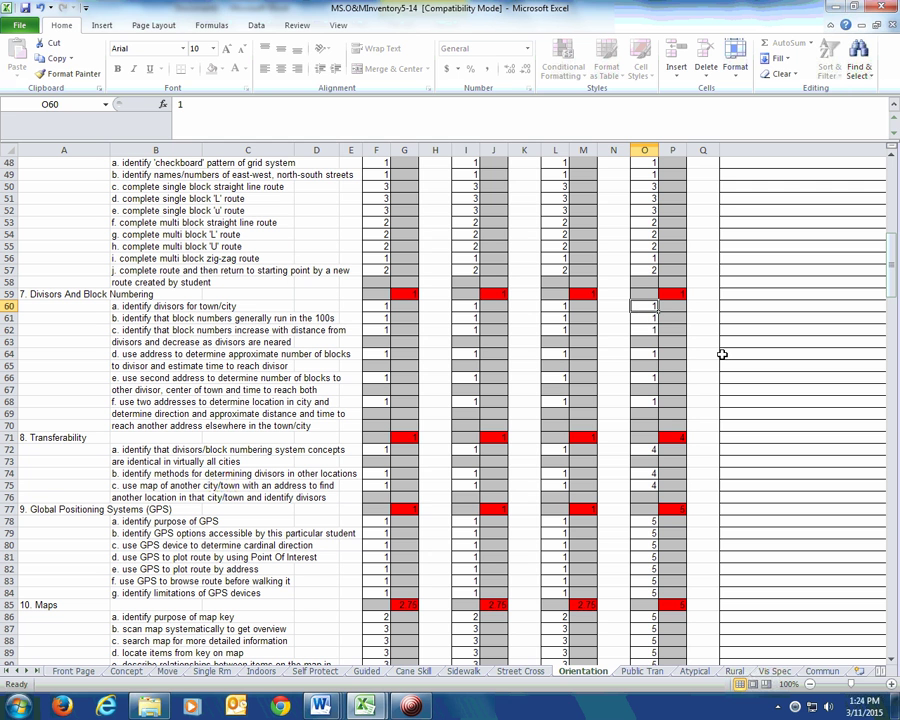
pyautogui.write('3')
pyautogui.press('Return')
pyautogui.write('3')
pyautogui.press('Return')
pyautogui.write('4')
pyautogui.press('Return')
pyautogui.press('Return')
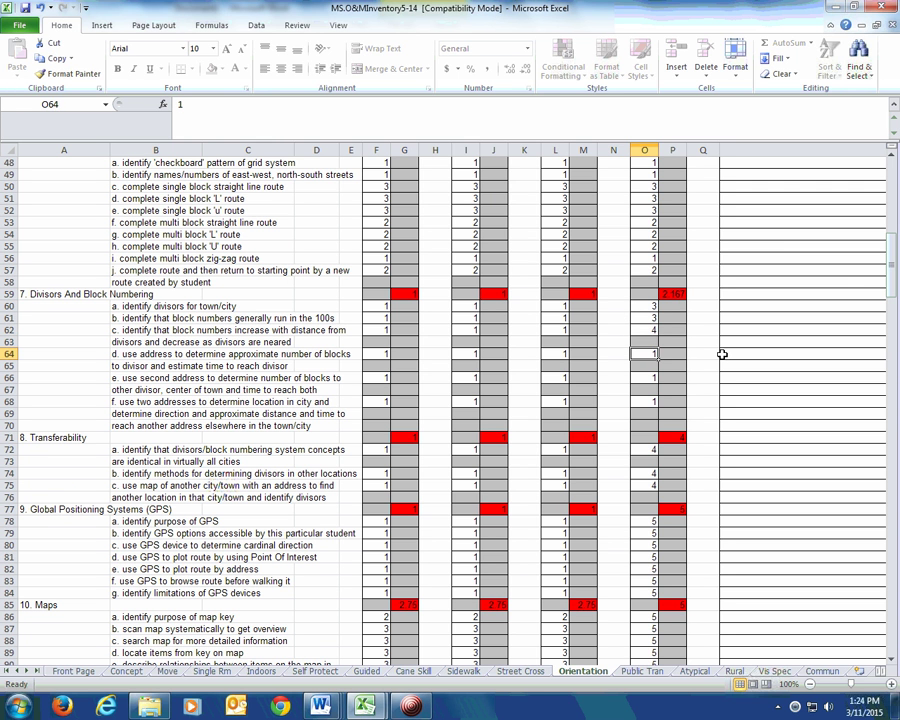
# Step: Set the fourth-column ratings for Divisors And Block Numbering items d, e and f to 3, 3 and 4
pyautogui.write('3')
pyautogui.press('Return')
pyautogui.press('Return')
pyautogui.write('3')
pyautogui.press('Return')
pyautogui.write('4')
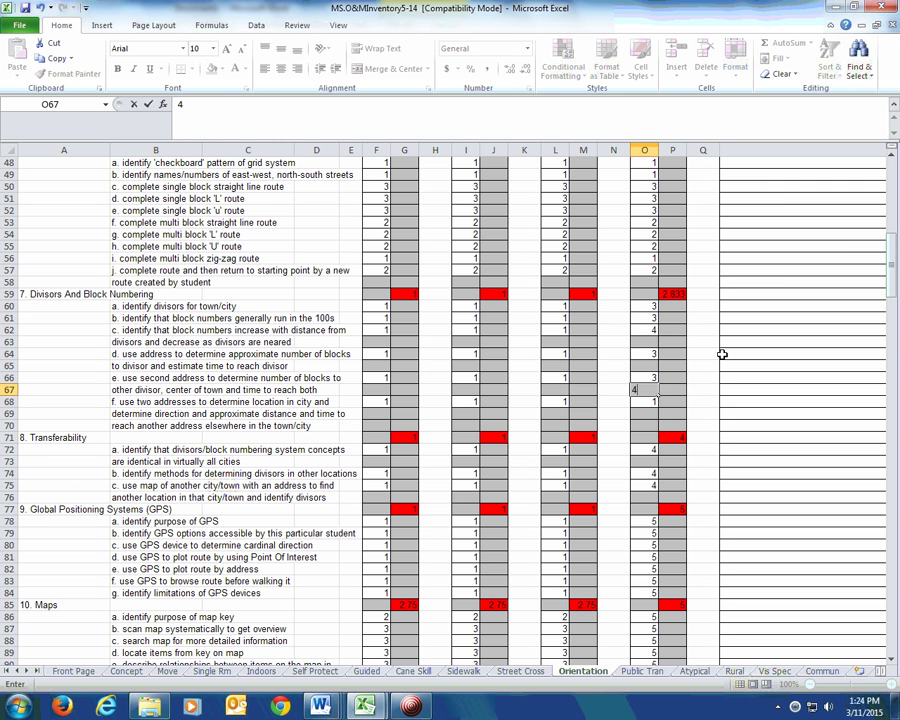
pyautogui.press('Escape')
pyautogui.press('Down')
pyautogui.write('4')
pyautogui.press('Return')
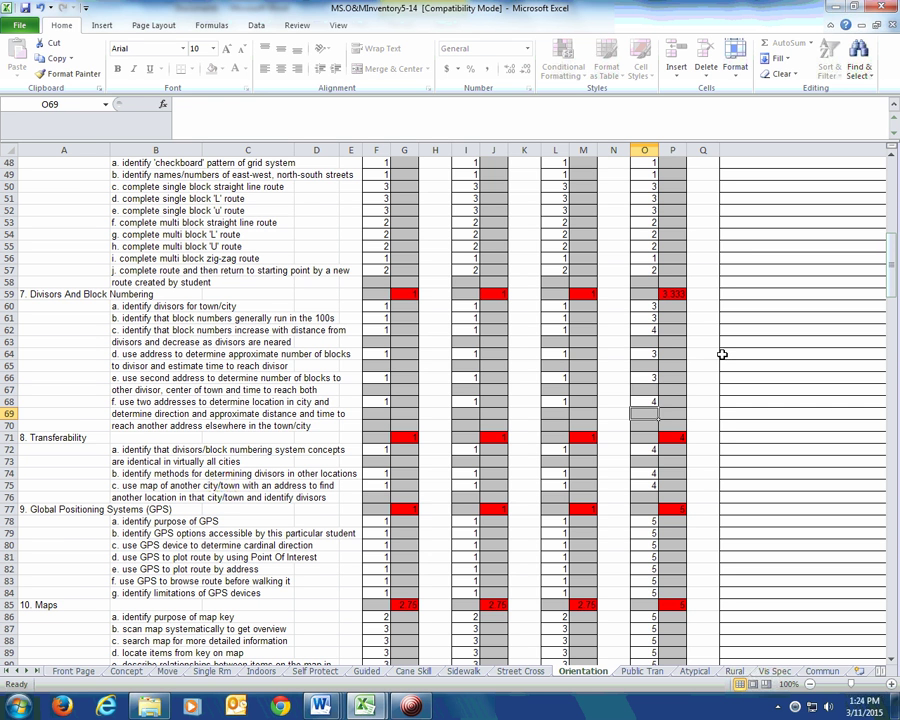
# Step: Under Grid System, set the fourth-column ratings for all items, a through j, to 4
pyautogui.scroll(4, 665, 353)
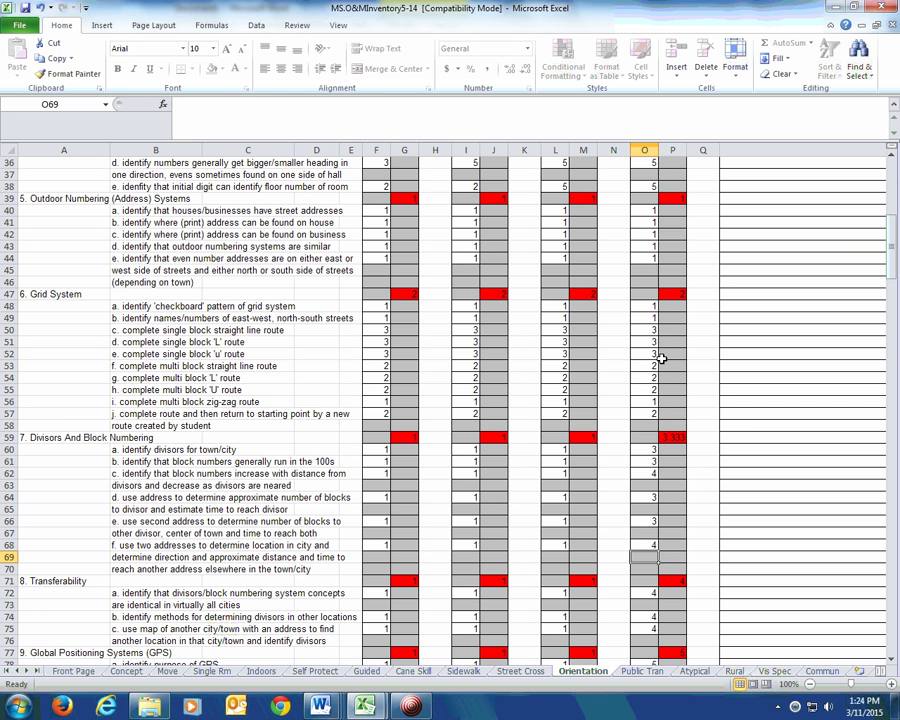
pyautogui.click(645, 308)
pyautogui.write('4 4 4 4 4 4 4 4 ')
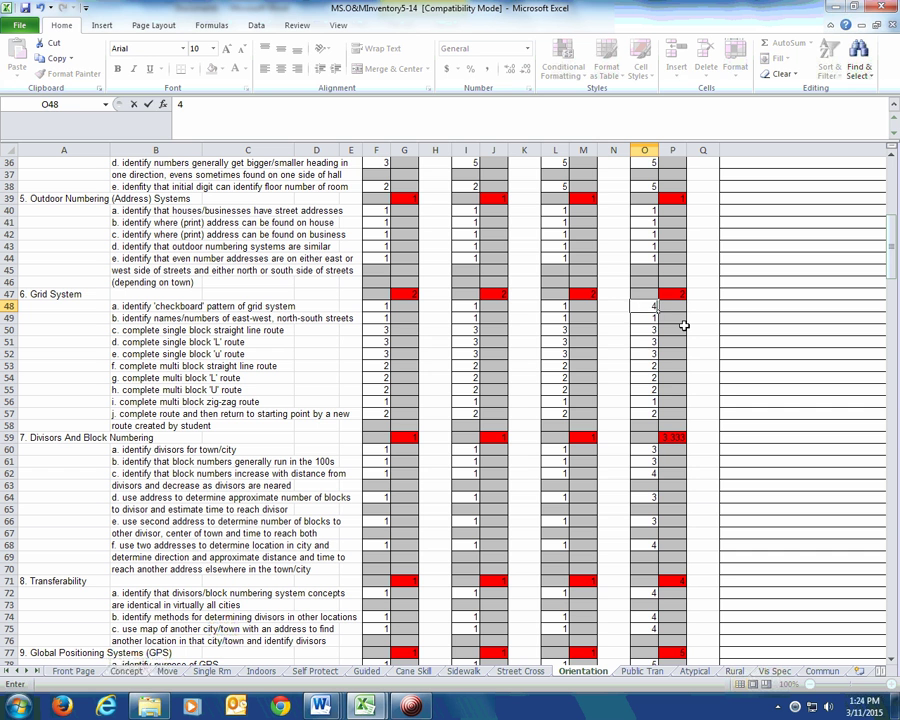
pyautogui.write('4')
pyautogui.press('Return')
pyautogui.write('4')
pyautogui.press('Return')
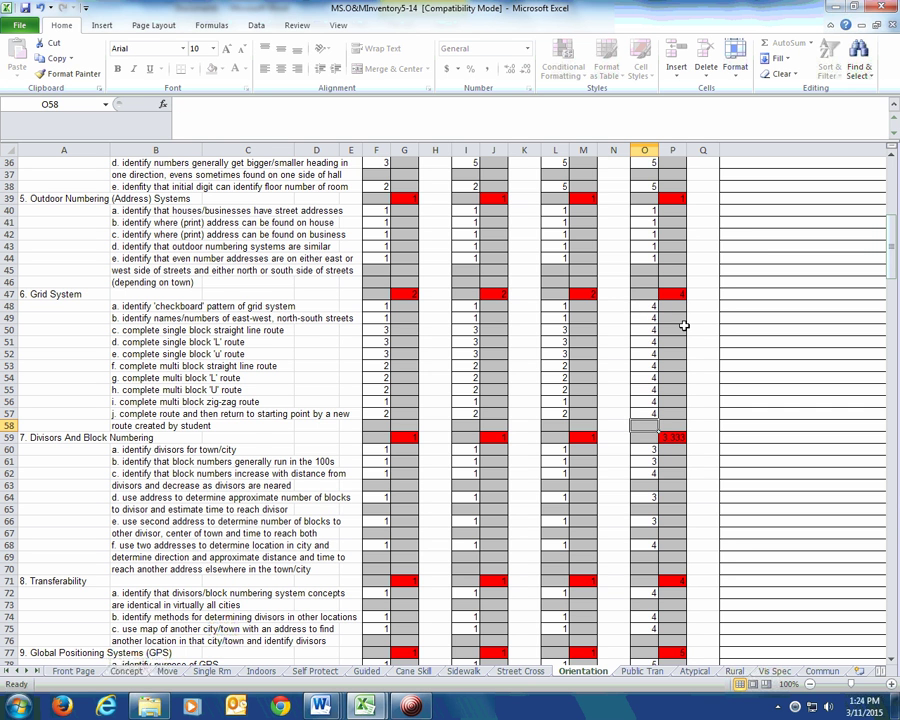
# Step: Rate Outdoor Numbering (Address) Systems items a through e as 3 in the fourth column
pyautogui.scroll(4, 683, 325)
pyautogui.scroll(2, 657, 353)
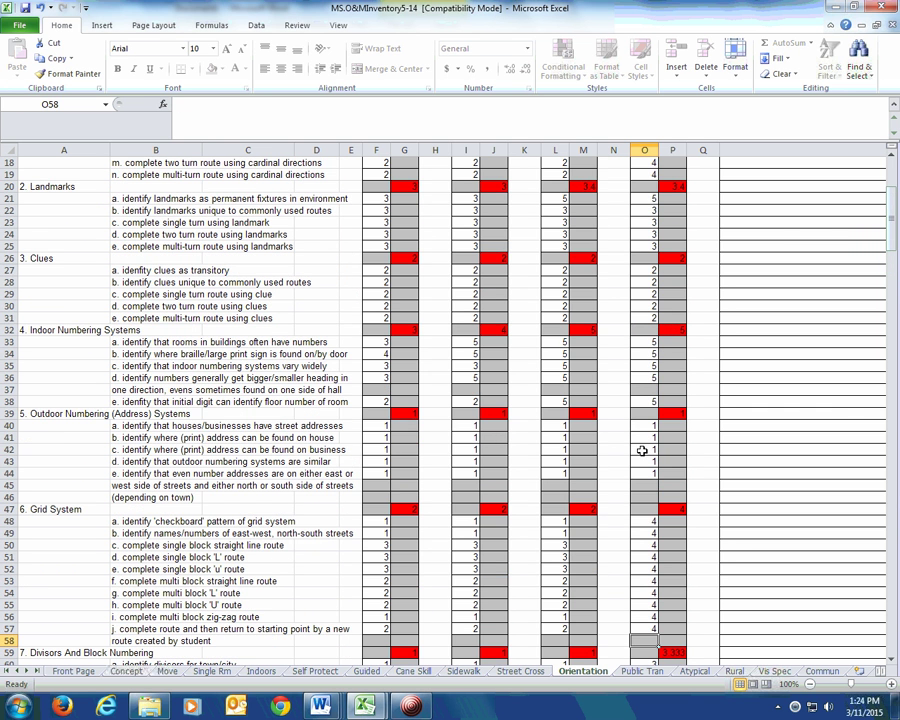
pyautogui.click(638, 425)
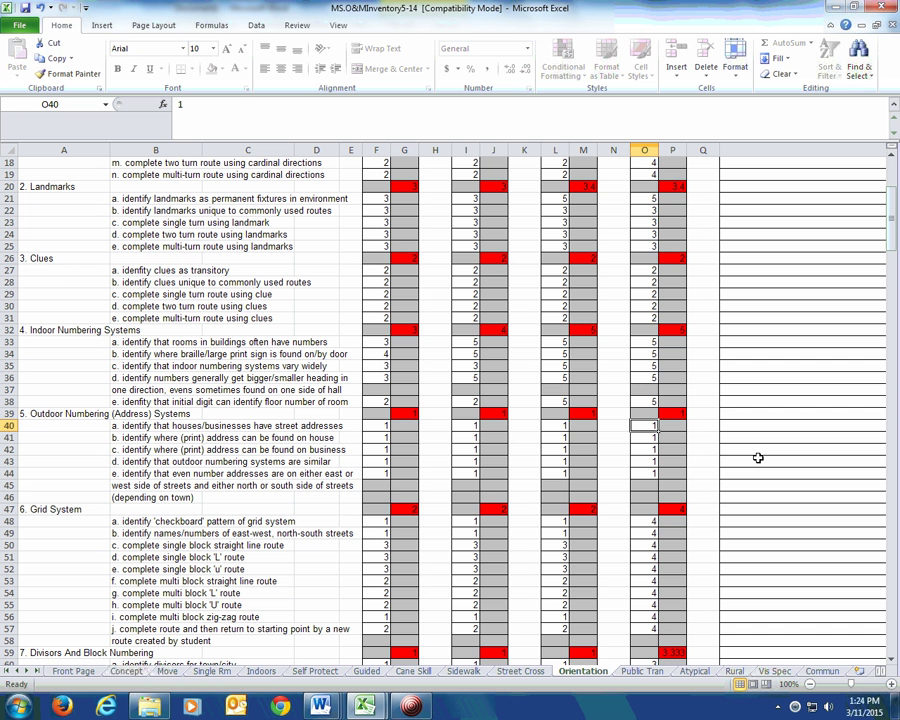
pyautogui.write('3')
pyautogui.press('Return')
pyautogui.write('3')
pyautogui.press('Return')
pyautogui.write('3')
pyautogui.press('Return')
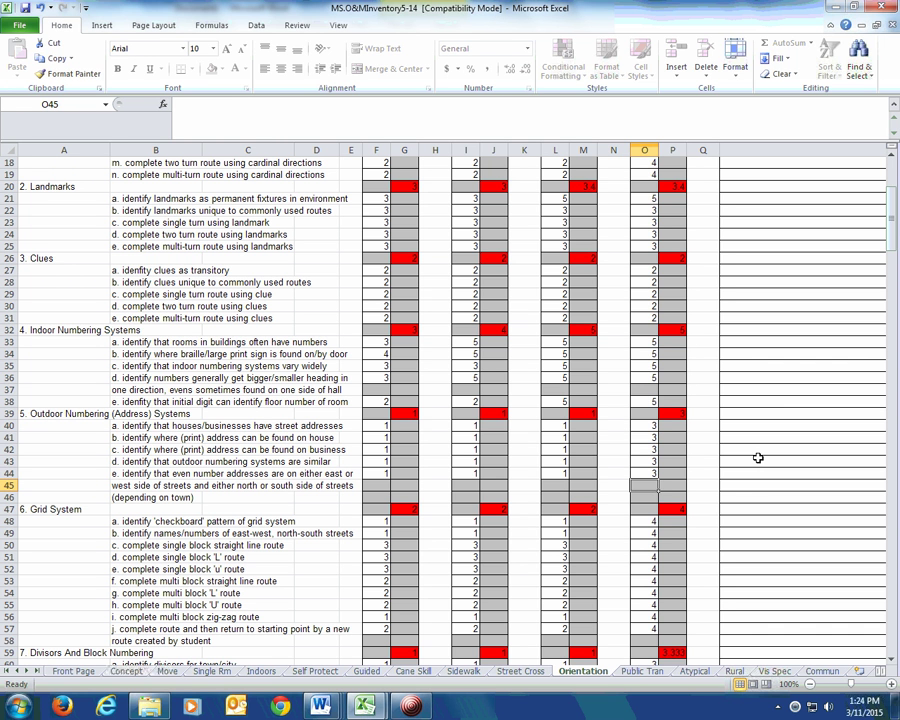
# Step: Check the 5/15 goal and total on the Front Page sheet
pyautogui.click(76, 672)
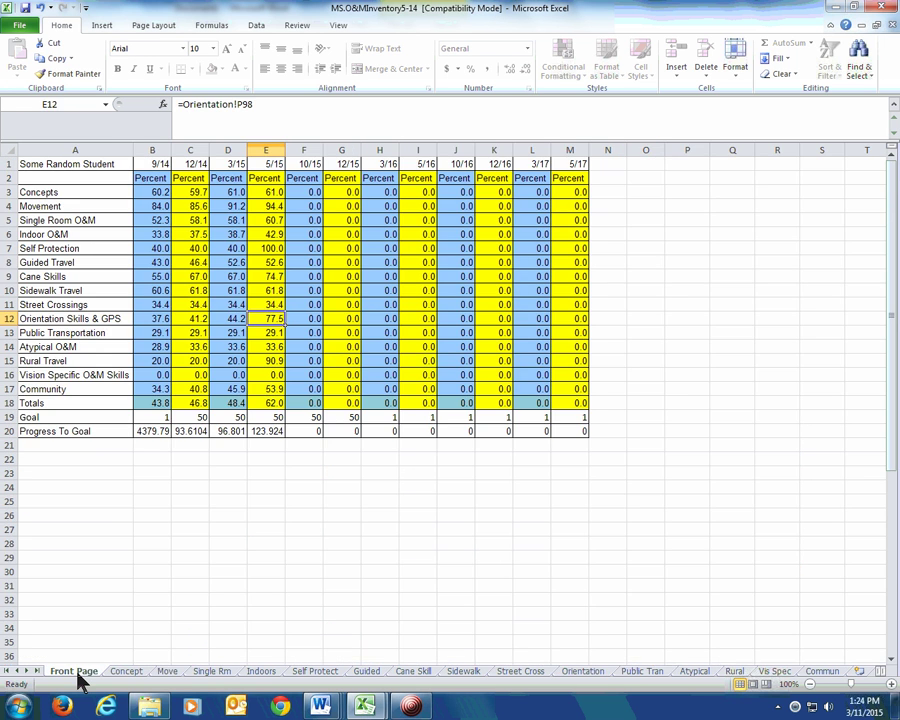
pyautogui.click(274, 415)
pyautogui.click(268, 401)
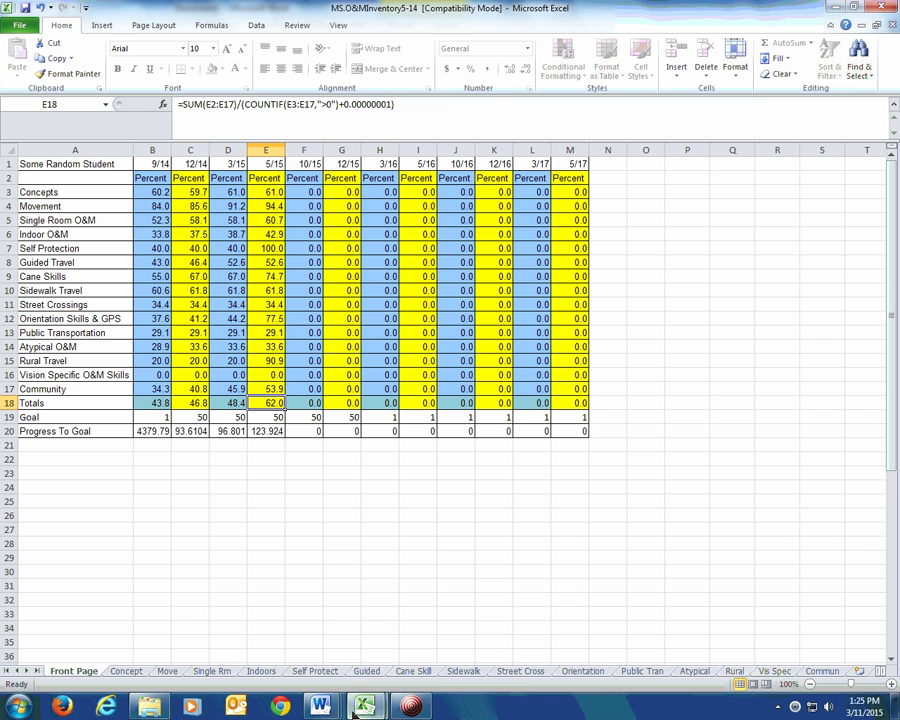
# Step: Switch to Document1 in Word and change "her" to "his" in the annual goal statement
pyautogui.moveTo(321, 707)
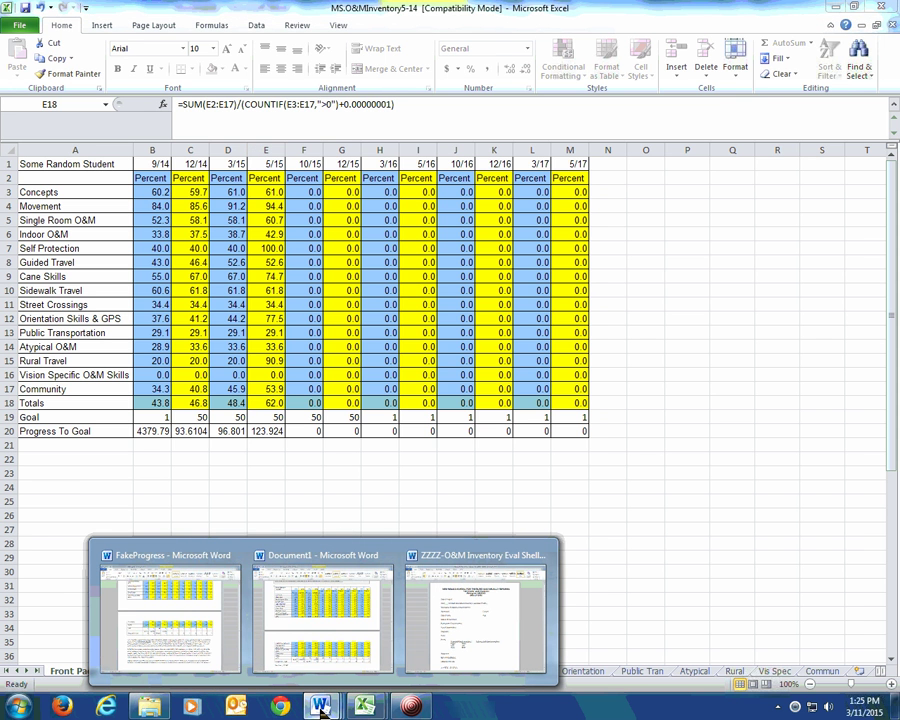
pyautogui.click(317, 650)
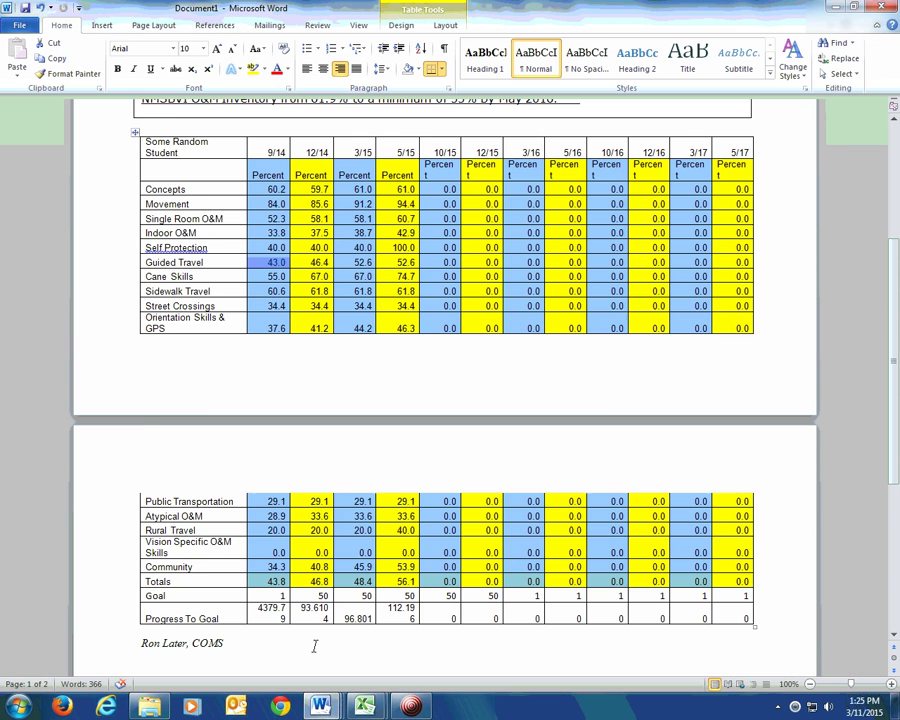
pyautogui.scroll(3, 316, 563)
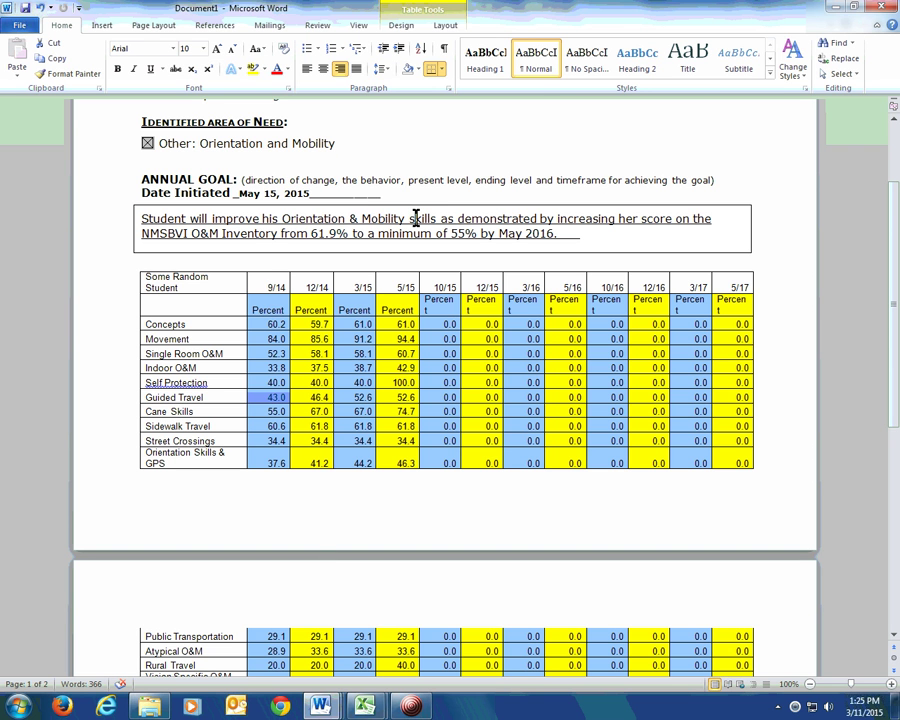
pyautogui.click(627, 219)
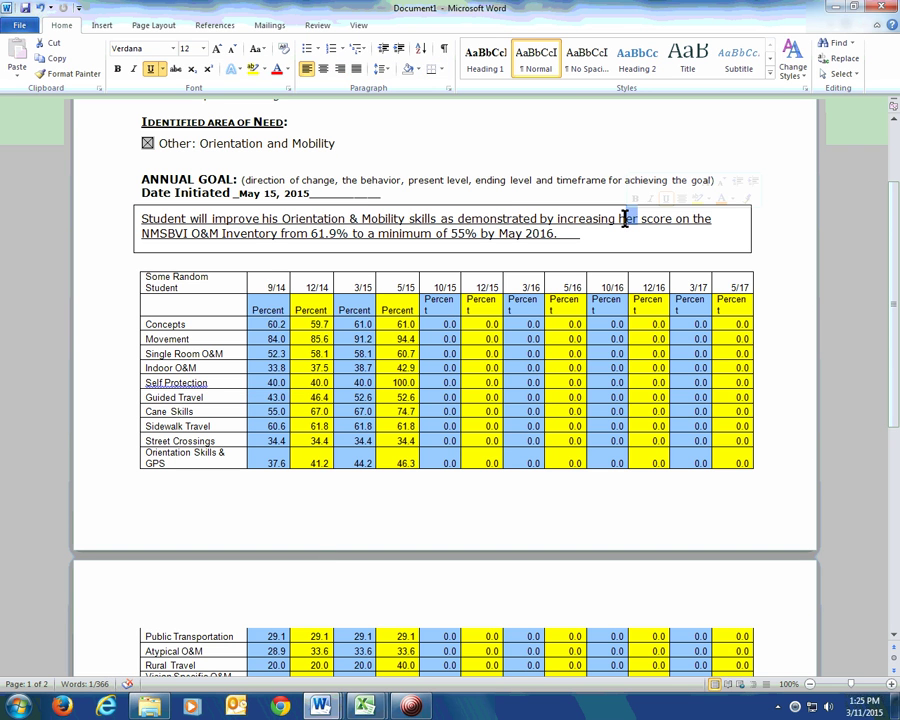
pyautogui.write('is')
# Step: In the annual goal statement, set the starting score to 56.1% and the minimum target to 62%
pyautogui.scroll(-2, 341, 313)
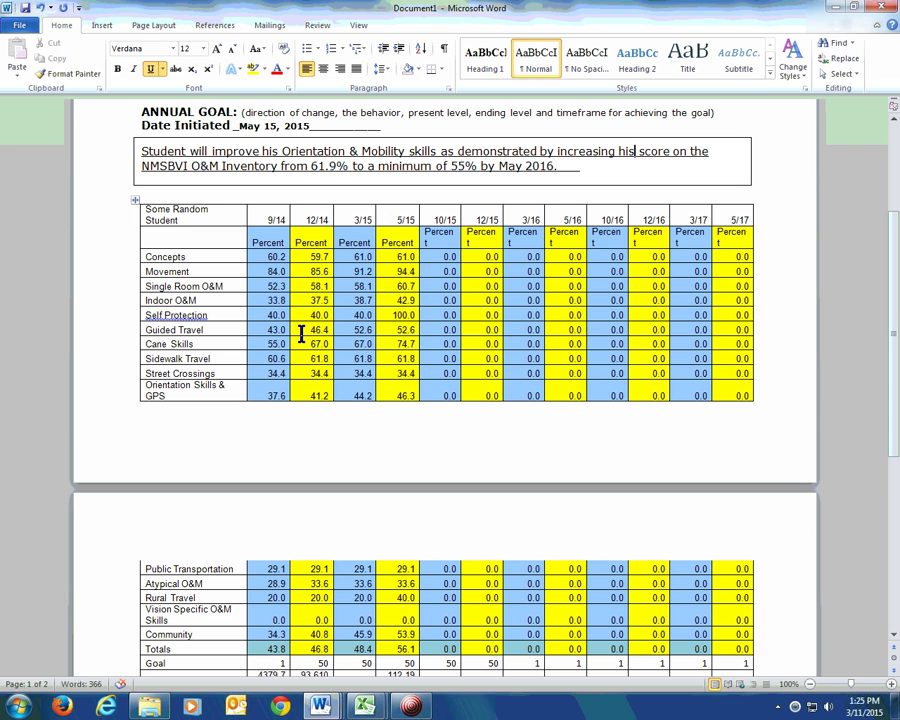
pyautogui.doubleClick(330, 167)
pyautogui.write('56')
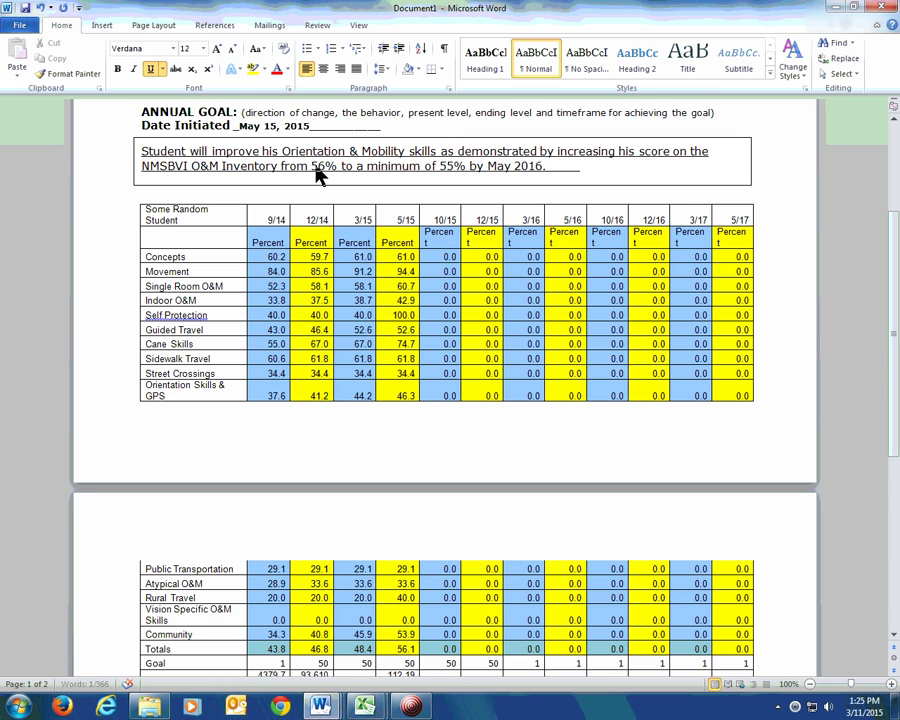
pyautogui.write('.1')
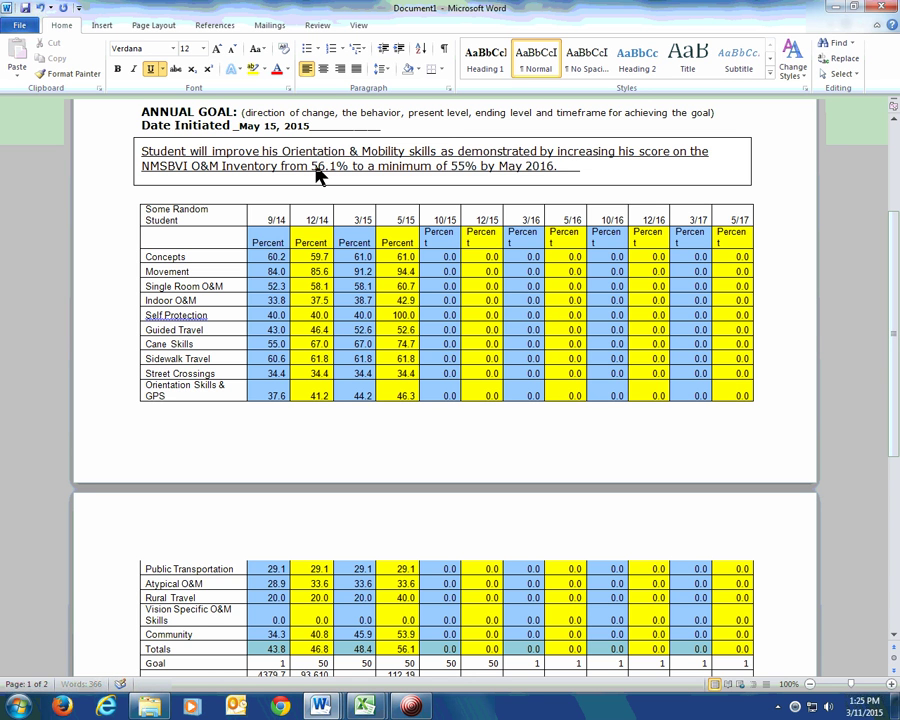
pyautogui.doubleClick(460, 166)
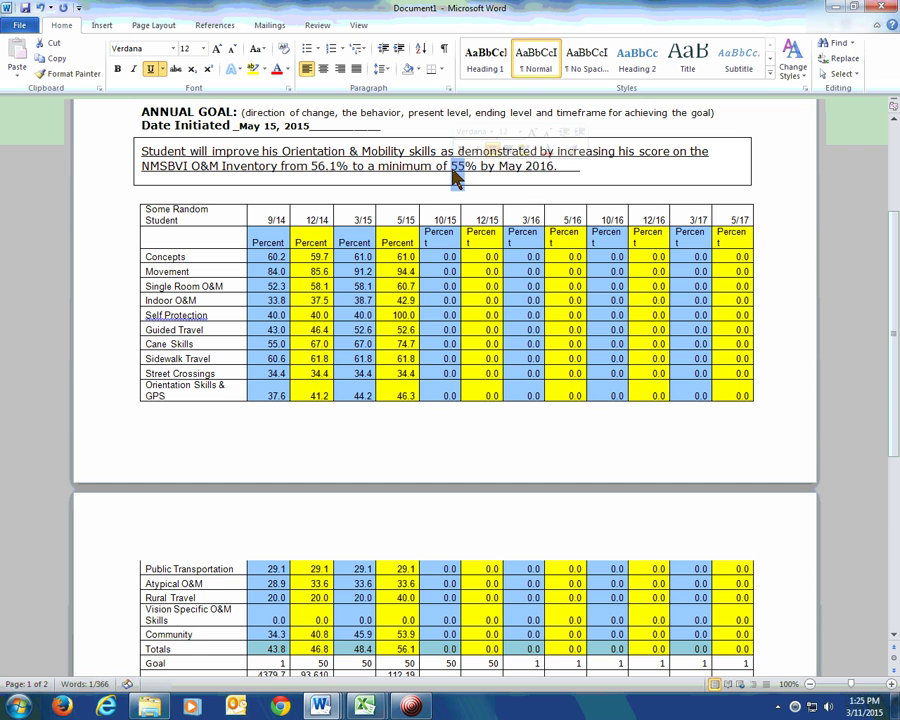
pyautogui.write('62')
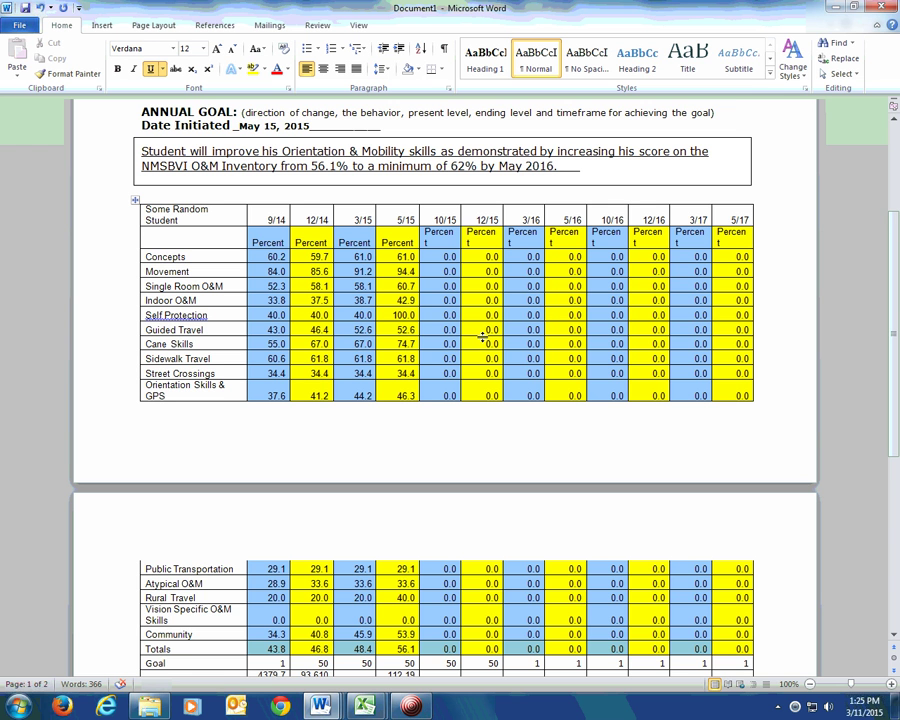
# Step: Set the score table's Goal values for 10/15, 12/15, 3/16 and 5/16 to 62
pyautogui.scroll(-1, 478, 450)
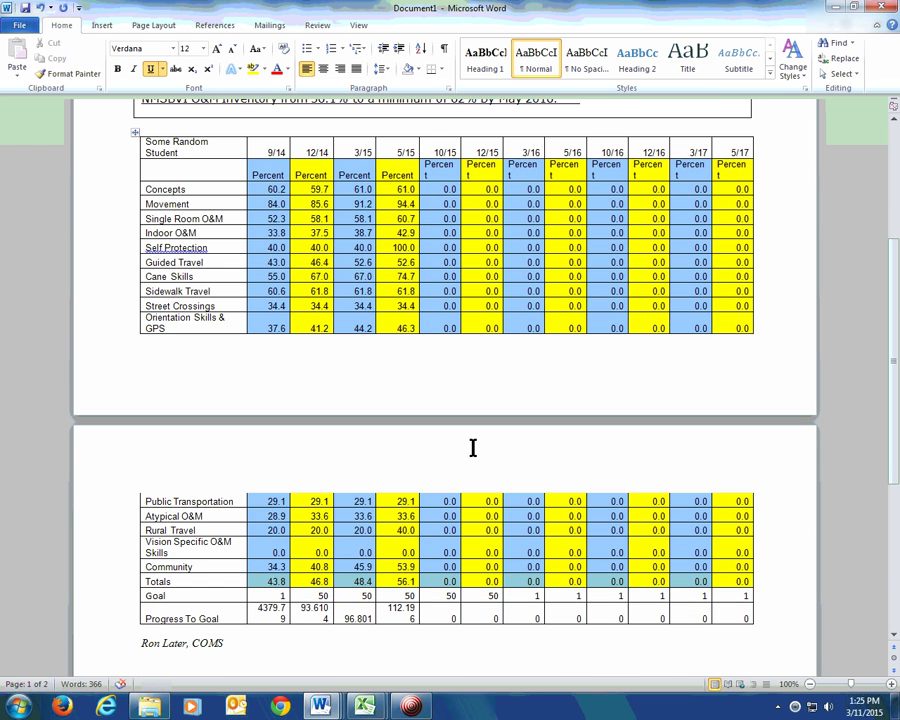
pyautogui.doubleClick(449, 594)
pyautogui.write('6')
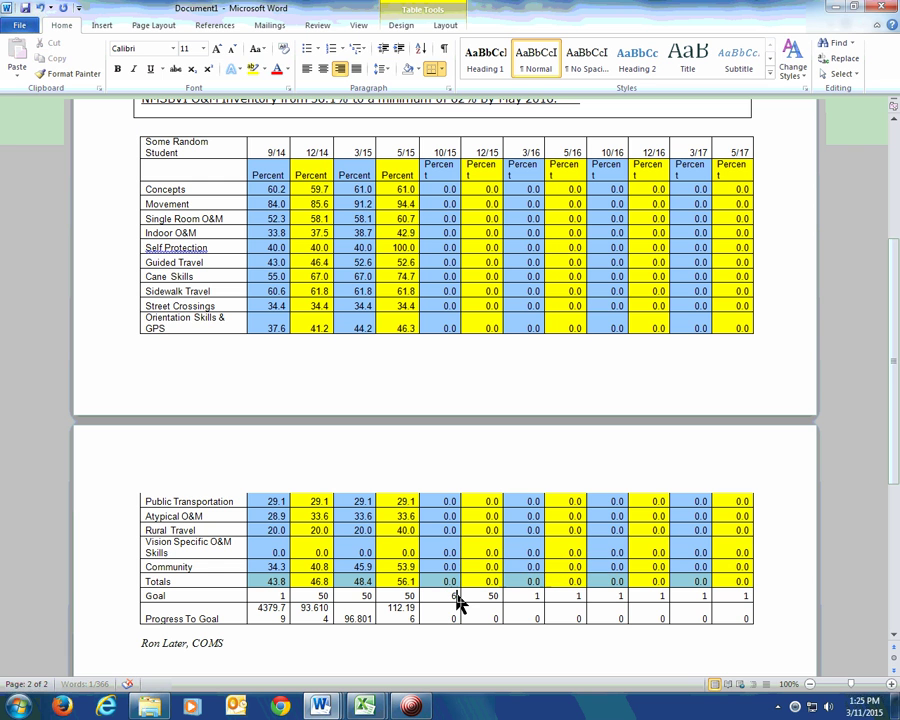
pyautogui.write('0.')
pyautogui.write('2')
pyautogui.doubleClick(494, 595)
pyautogui.write('62')
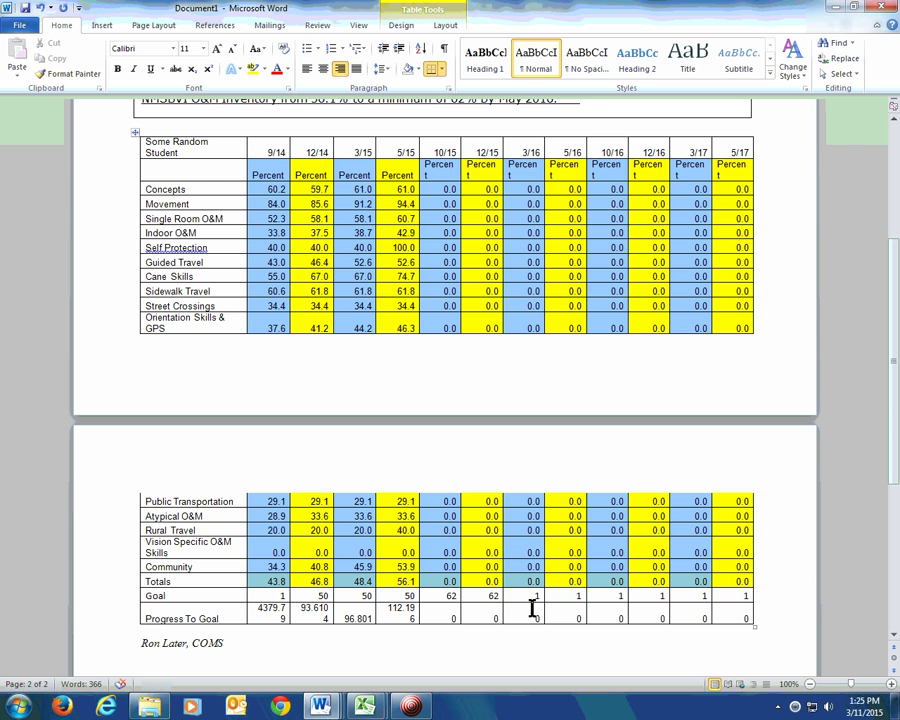
pyautogui.doubleClick(536, 596)
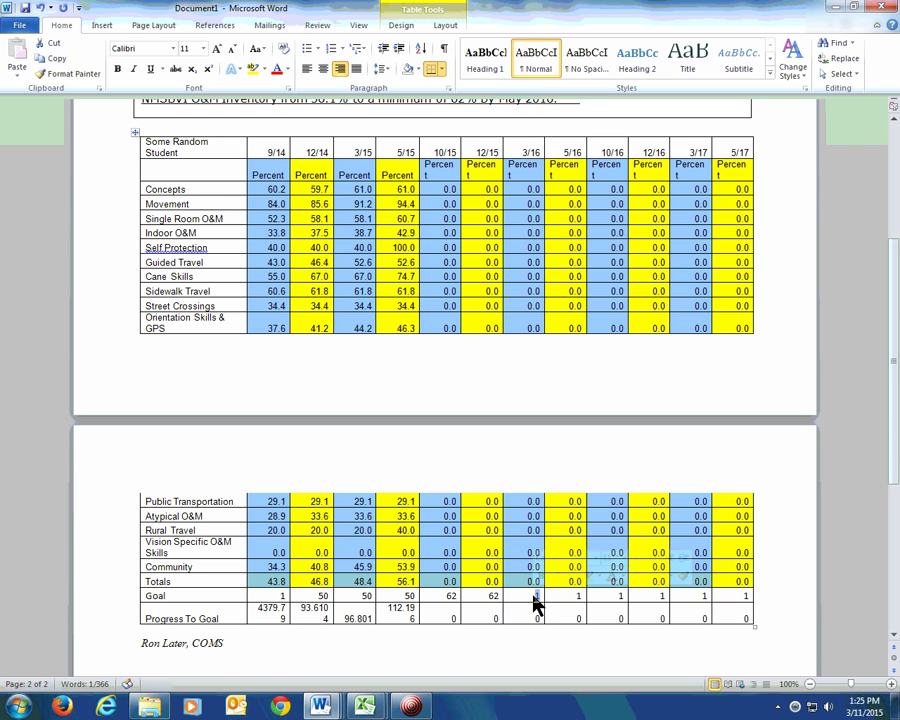
pyautogui.write('62')
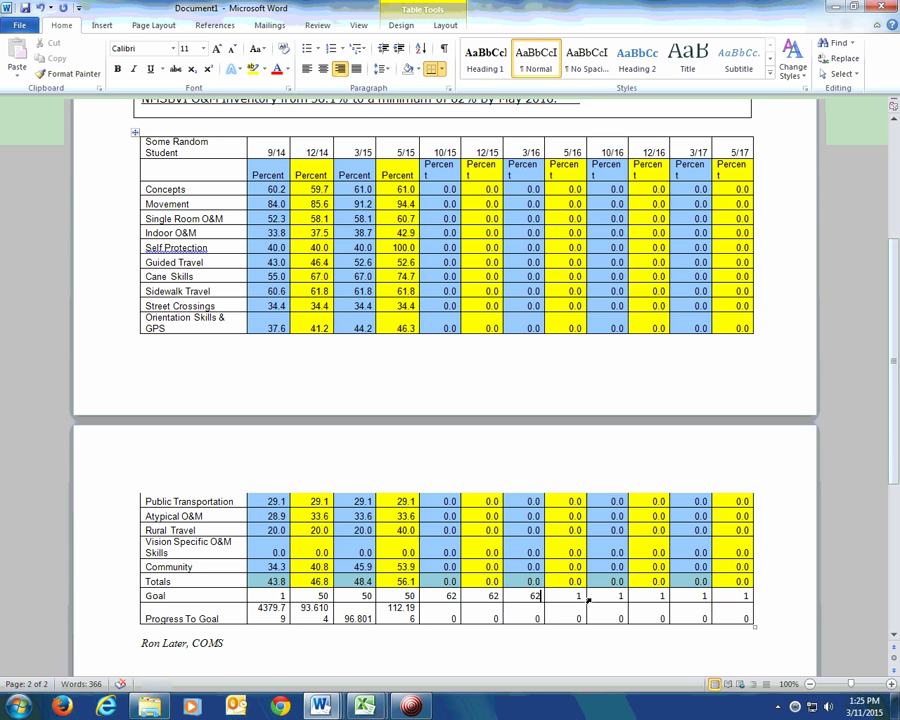
pyautogui.doubleClick(563, 594)
pyautogui.write('62')
# Step: Review the annual goal statement's minimum target wording and the domain percentages in the score table
pyautogui.scroll(3, 560, 590)
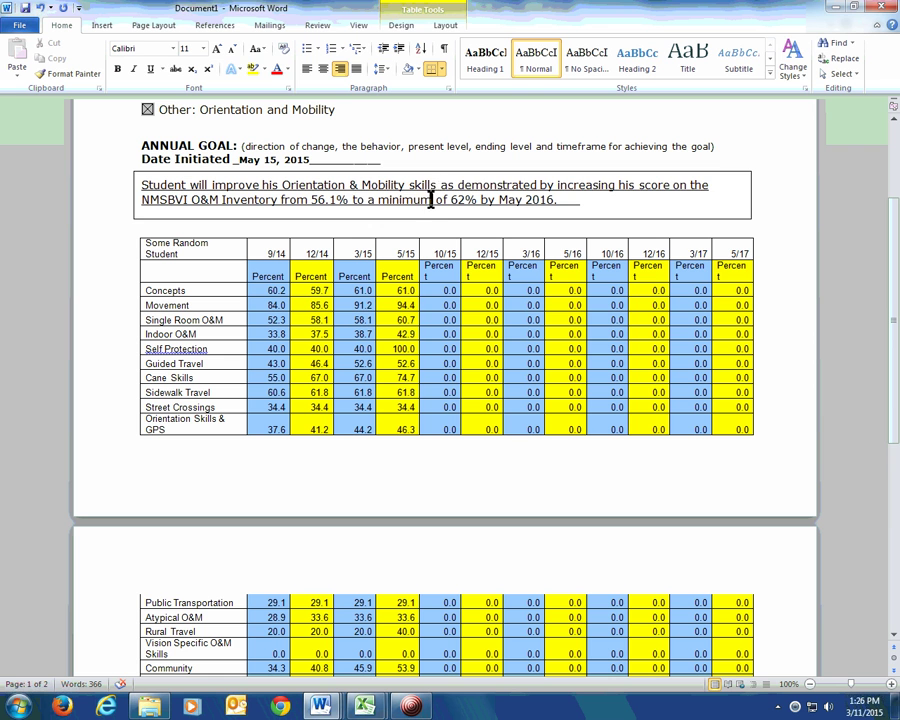
pyautogui.moveTo(428, 200); pyautogui.dragTo(374, 200)
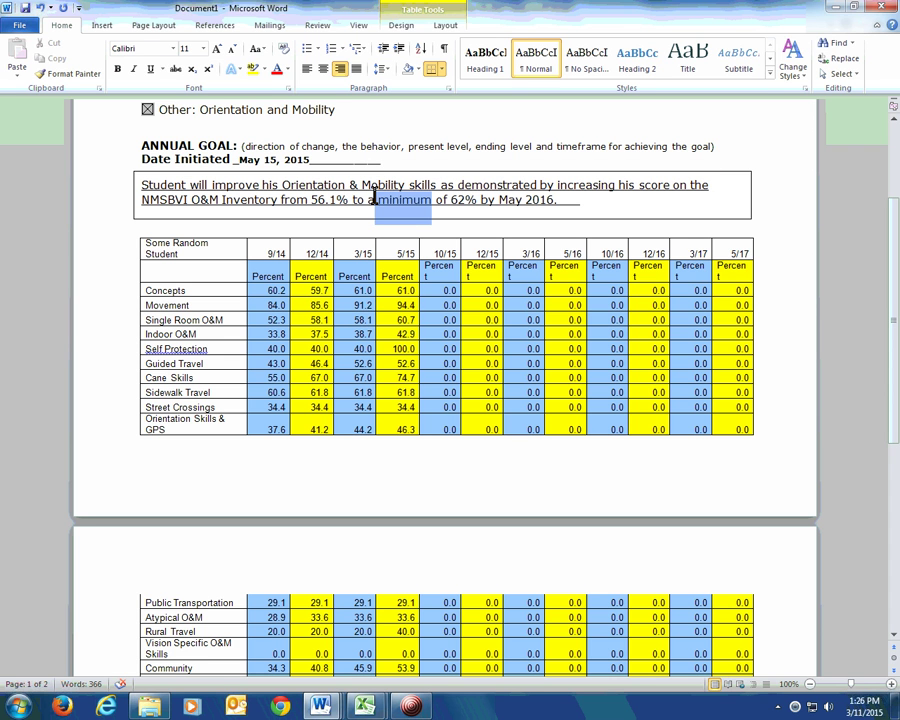
pyautogui.click(164, 268)
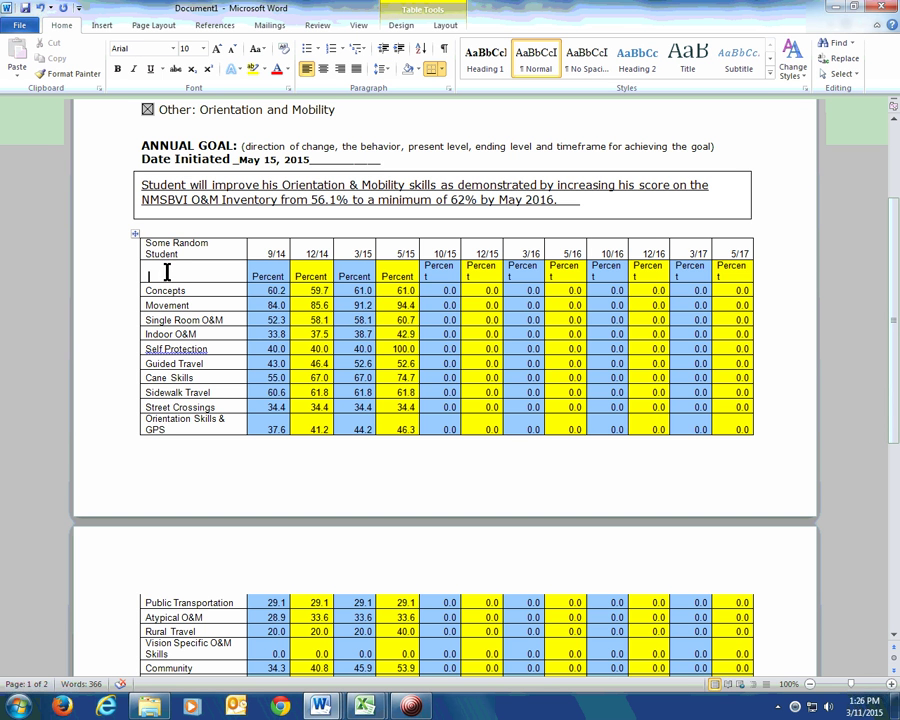
pyautogui.click(283, 292)
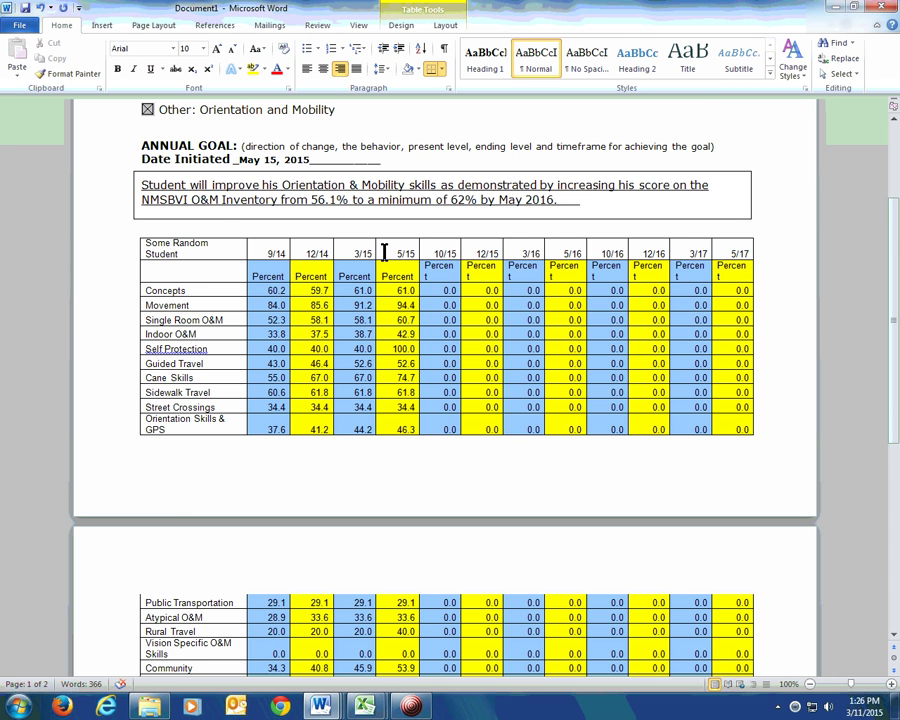
pyautogui.scroll(-3, 368, 278)
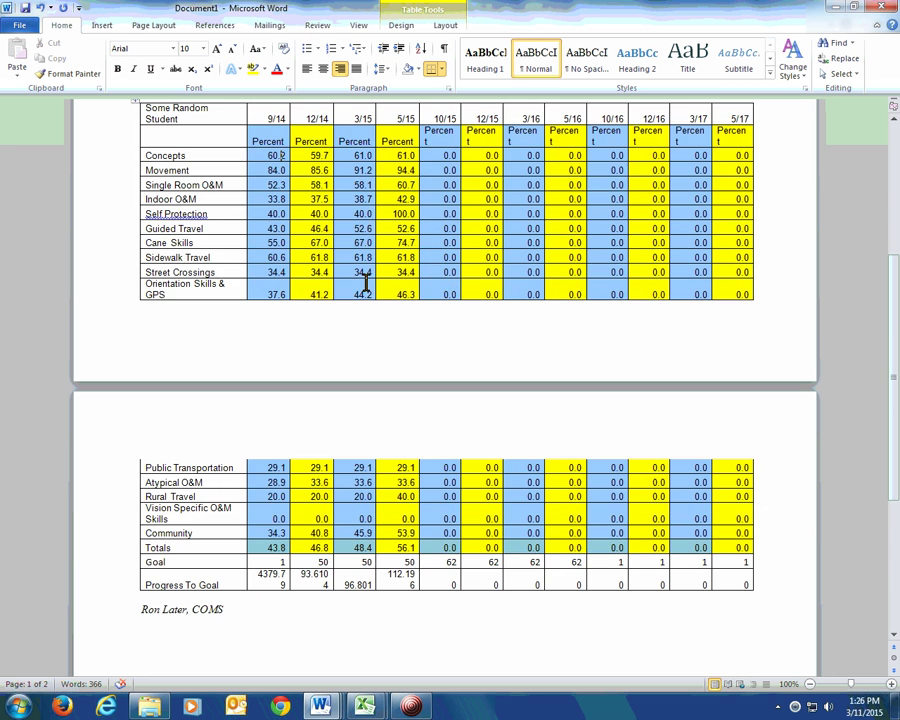
pyautogui.scroll(2, 366, 285)
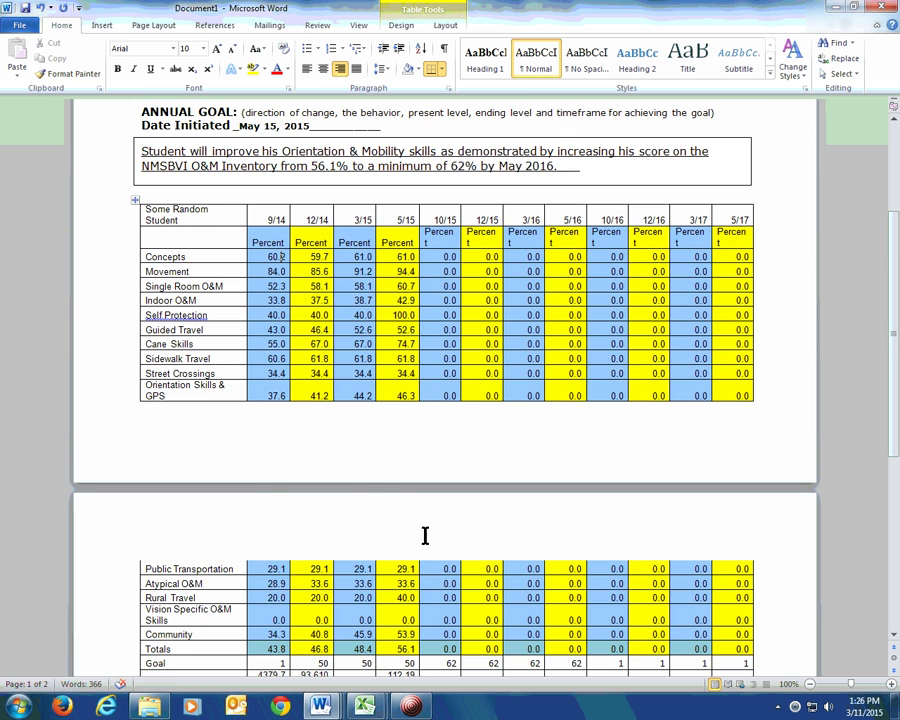
pyautogui.scroll(-3, 438, 612)
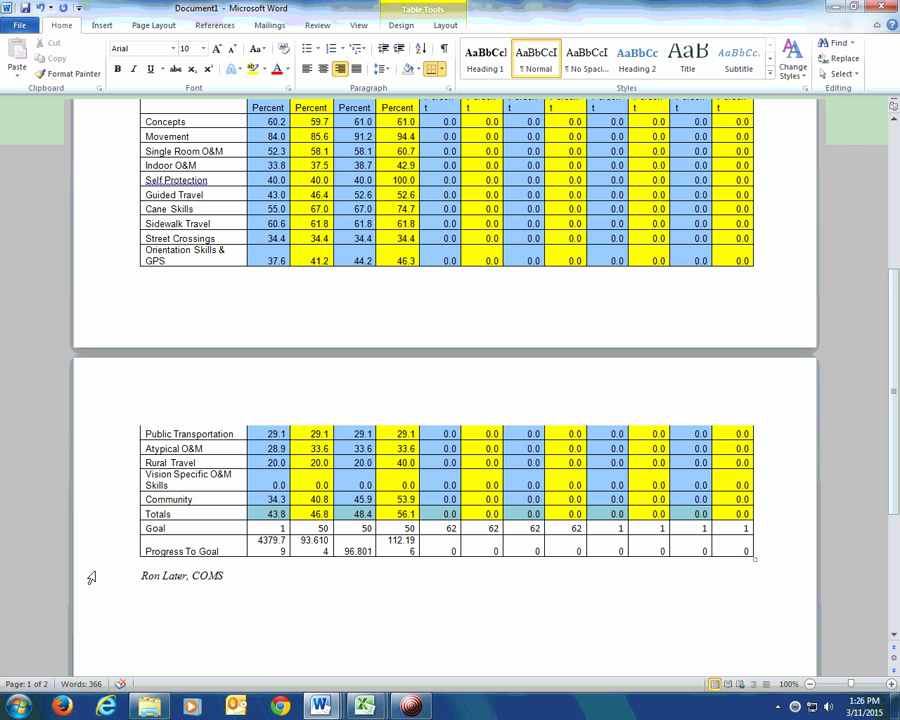
pyautogui.click(226, 611)
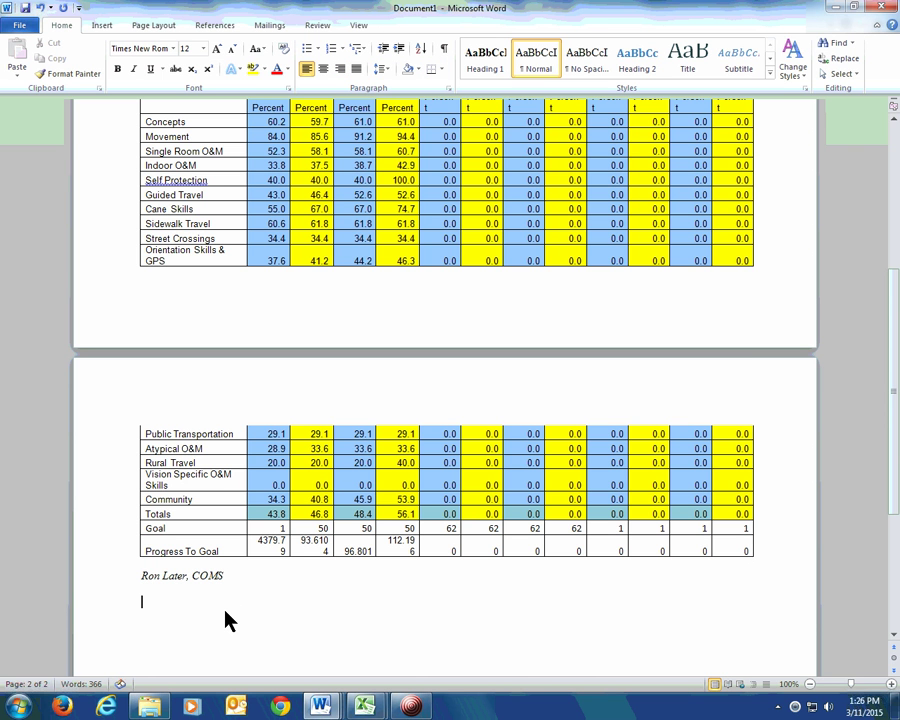
pyautogui.write('5/22/15')
pyautogui.scroll(5, 369, 505)
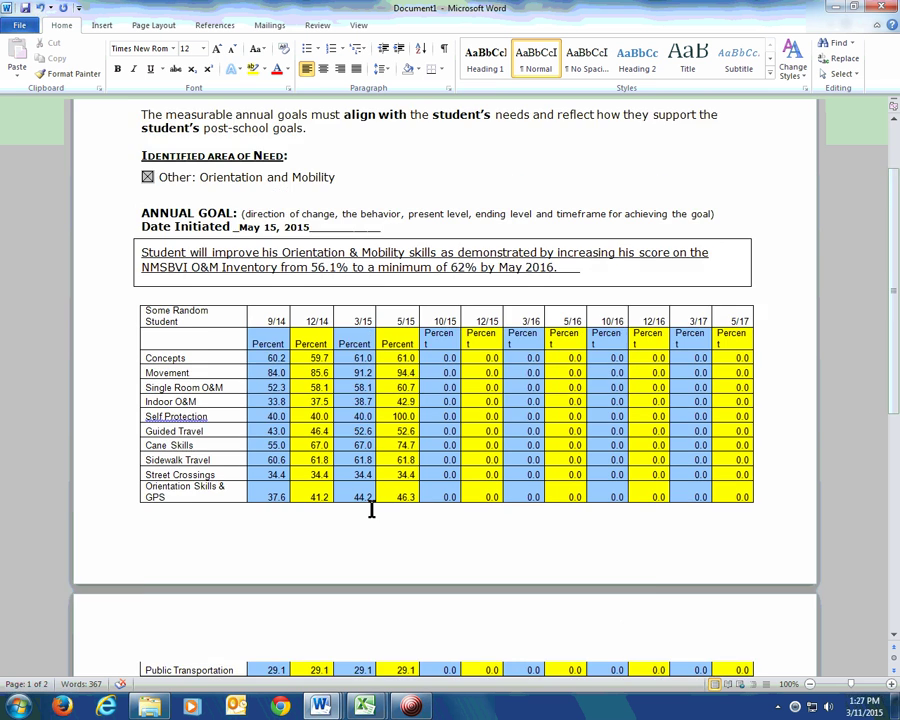
pyautogui.scroll(2, 371, 510)
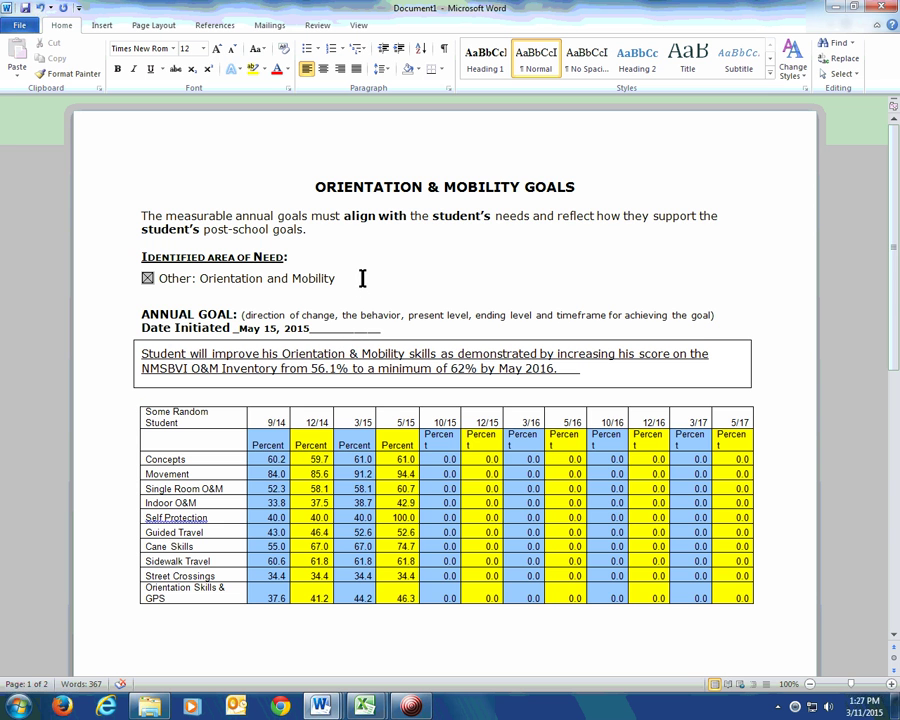
pyautogui.scroll(-5, 362, 278)
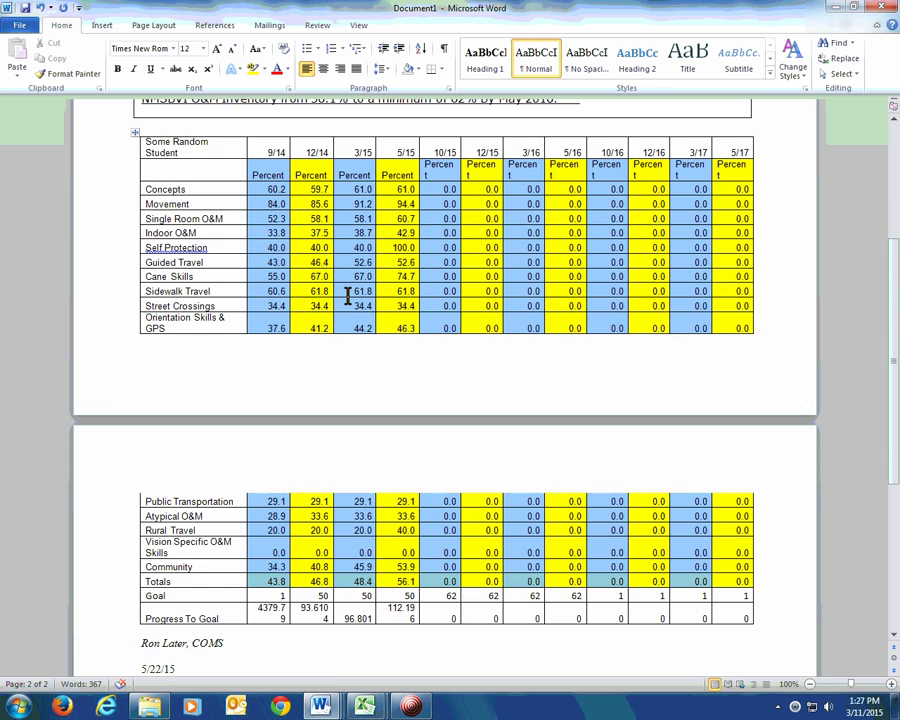
pyautogui.press('BackSpace')
pyautogui.press('BackSpace')
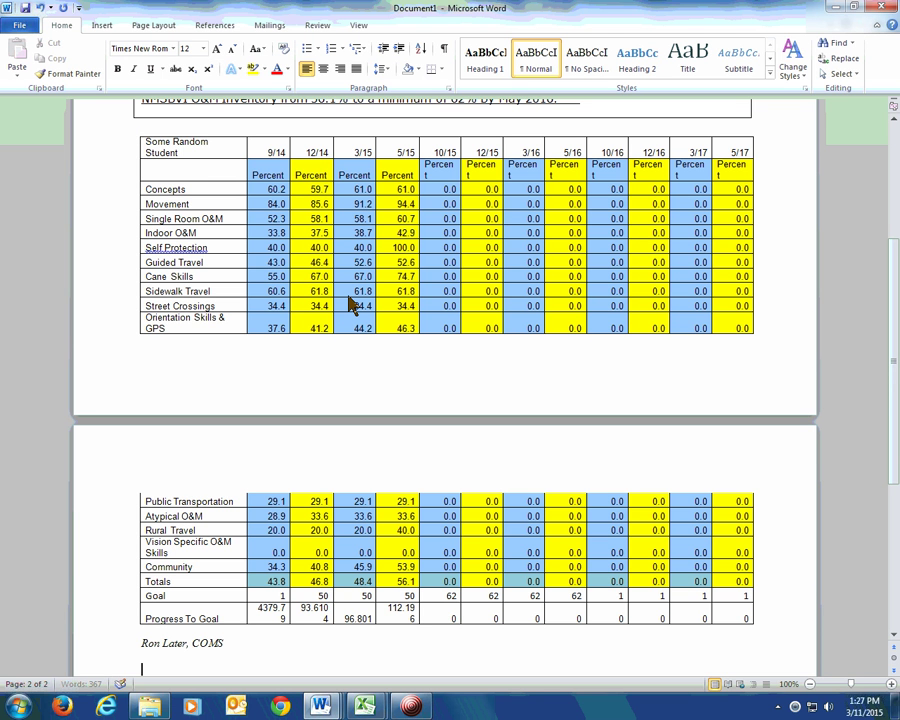
# Step: Below the signature, enter "Plep: Student scored a 56.1% on the O&M Inventory overall. He scored well in the domains of Movement, Self Protection."
pyautogui.write('Plep:')
pyautogui.write('Student scored')
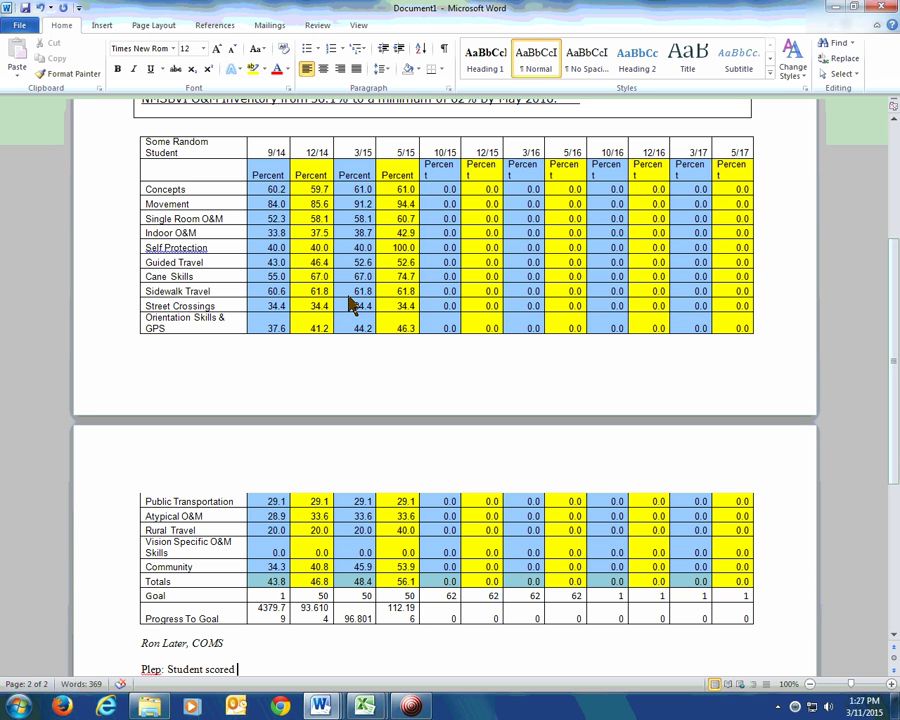
pyautogui.write(' a 56.1% on the ')
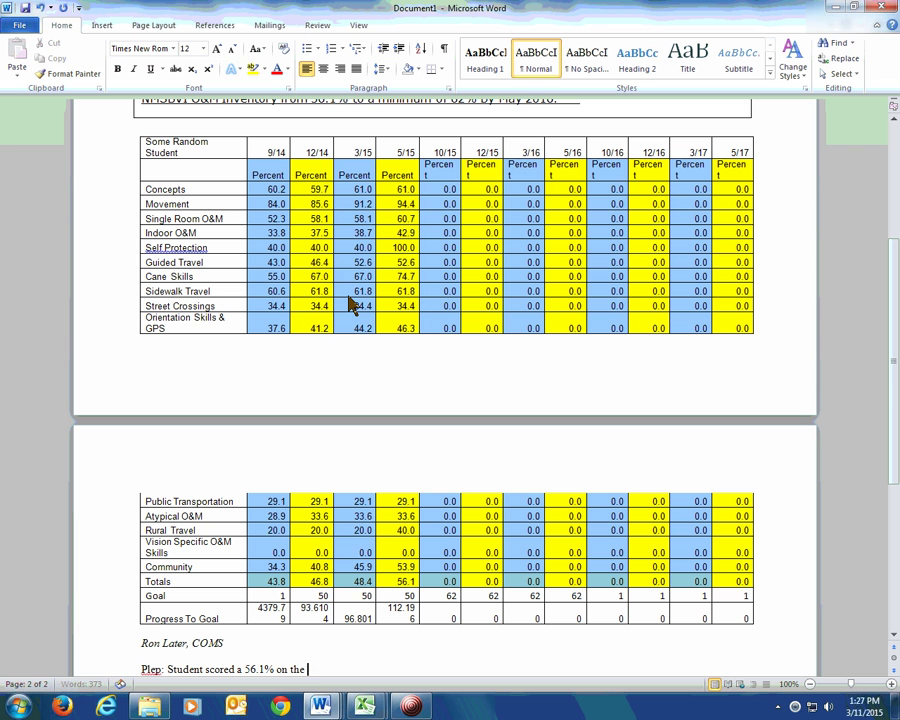
pyautogui.write('O&M Inventory overall.')
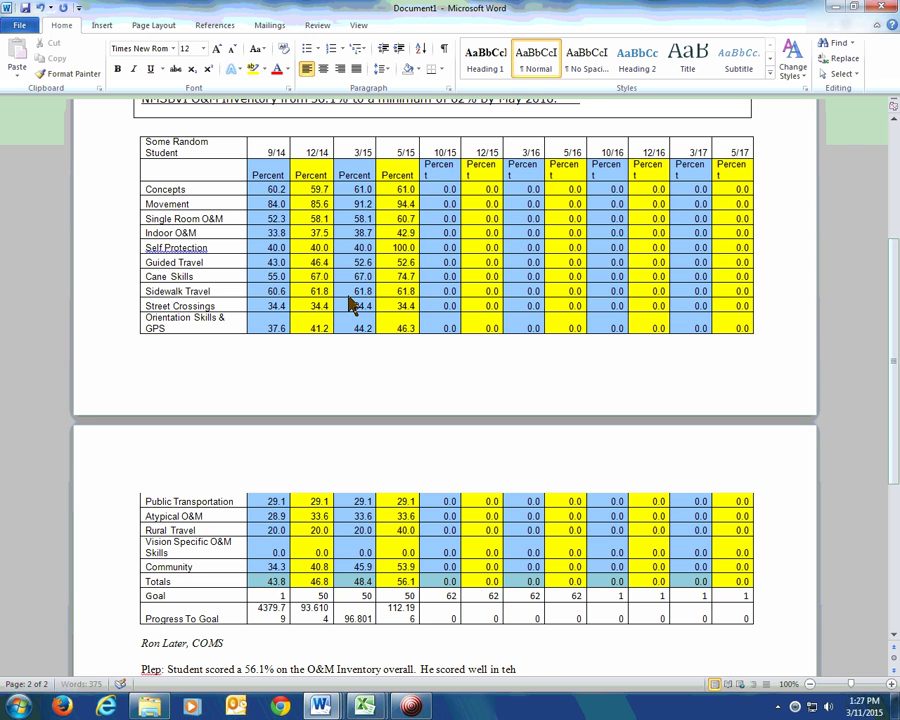
pyautogui.write('  He scored well in the domains of ')
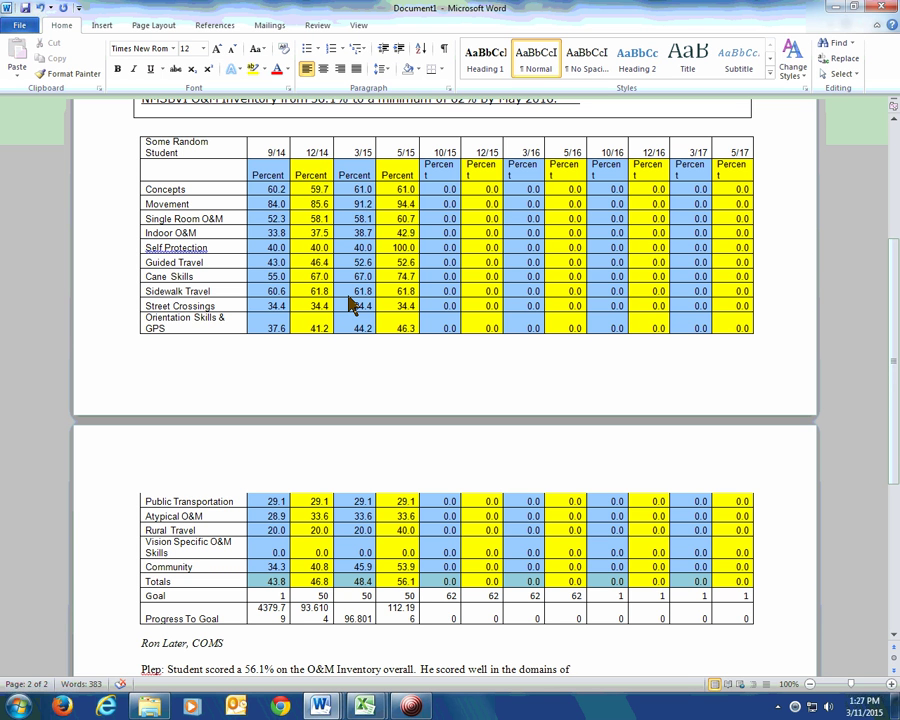
pyautogui.write('Movement, Self Pro')
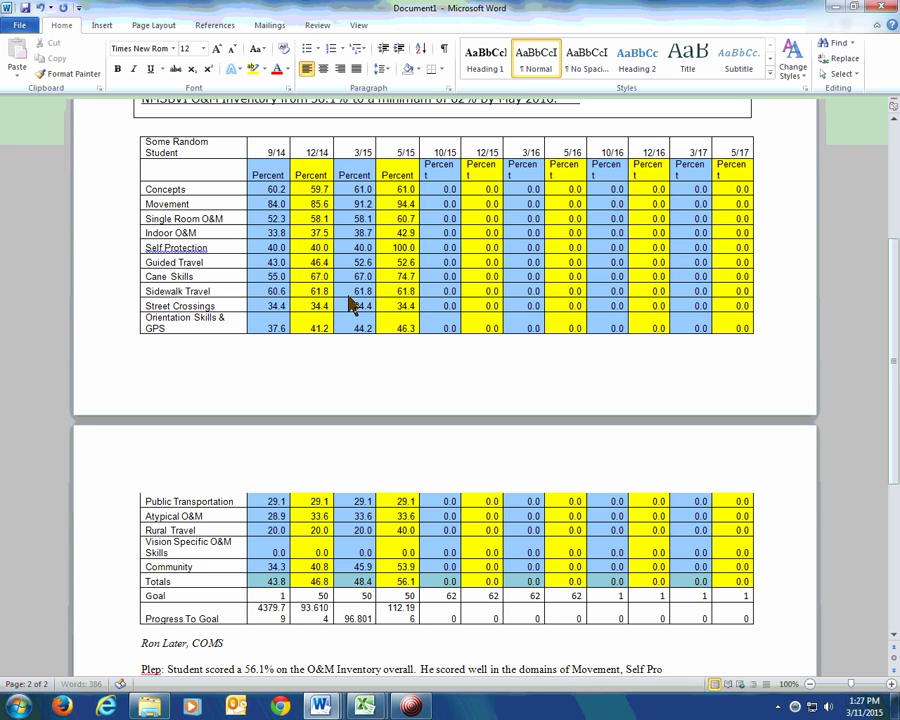
pyautogui.write('tection.')
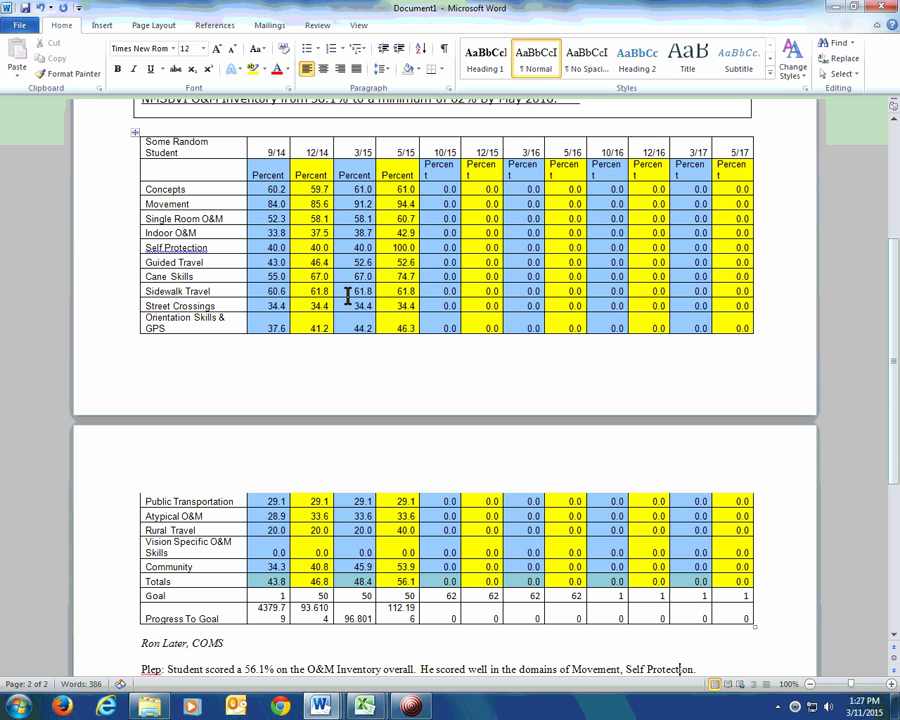
# Step: Insert "and" before "Self Protection" in the Plep paragraph
pyautogui.press('Left')
pyautogui.press('Left')
pyautogui.press('Left')
pyautogui.press('Left')
pyautogui.press('Left')
pyautogui.press('Left')
pyautogui.press('Left')
pyautogui.press('Left')
pyautogui.press('Left')
pyautogui.press('Left')
pyautogui.press('Left')
pyautogui.press('Left')
pyautogui.press('Left')
pyautogui.write('and')
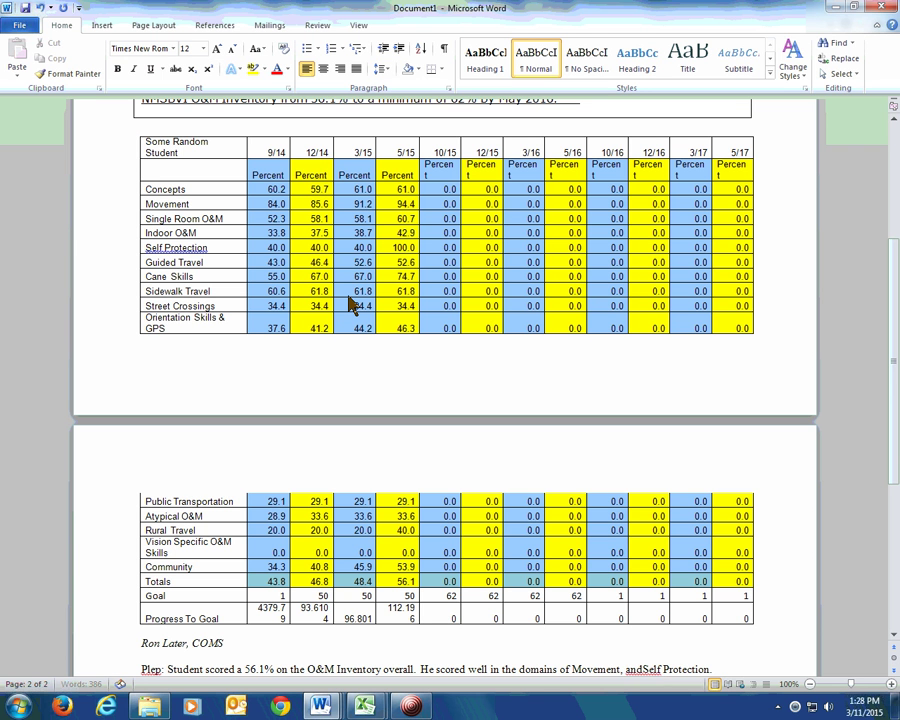
# Step: Continue the Plep paragraph with "He had room for improvement with skills in the domains of"
pyautogui.click(733, 667)
pyautogui.write('He')
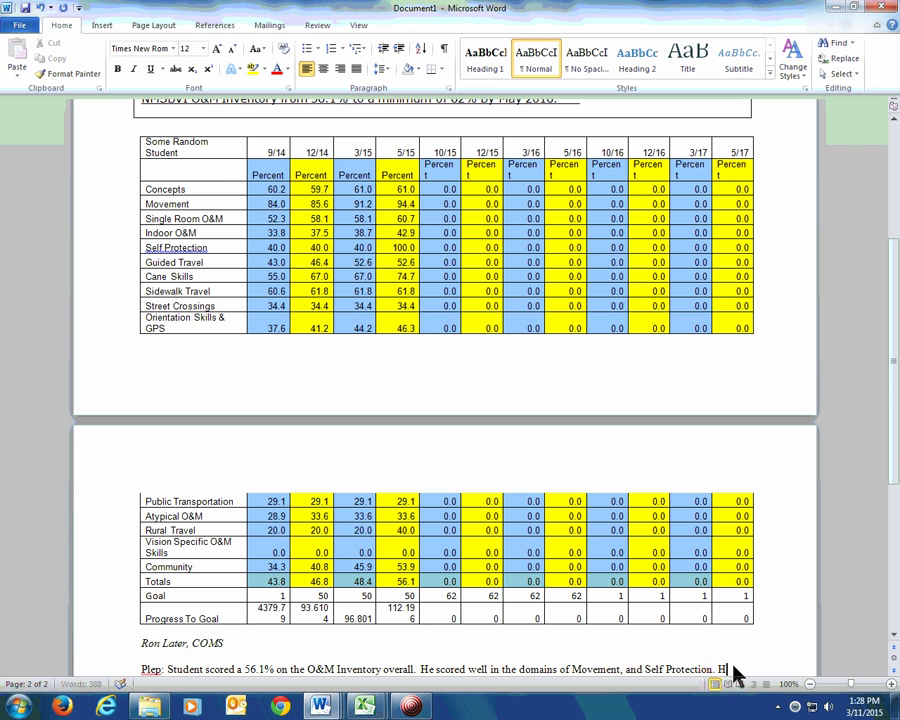
pyautogui.write(' had room for im')
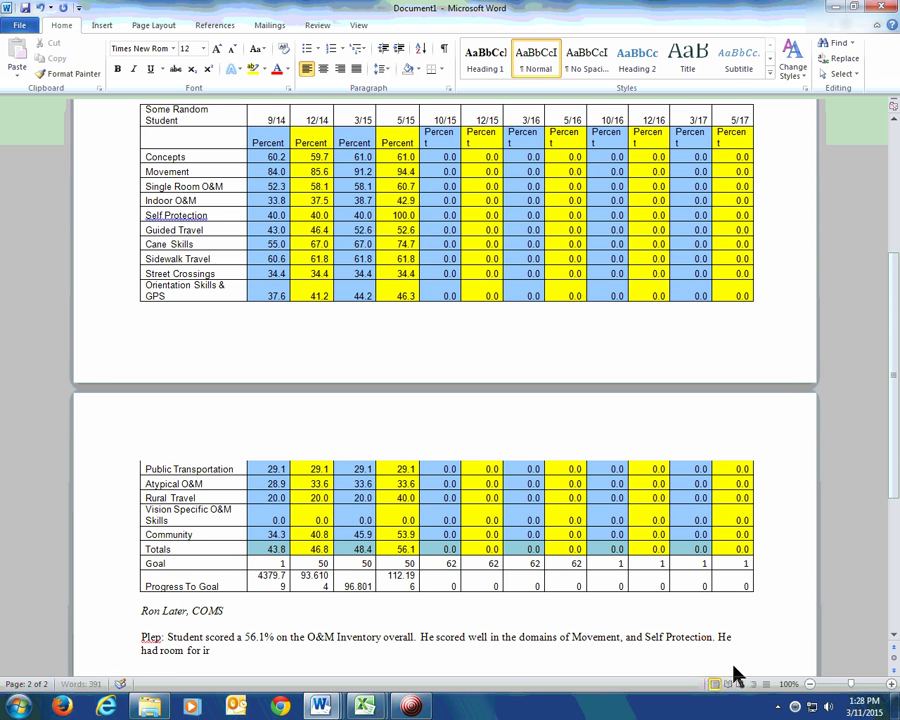
pyautogui.write('provement')
pyautogui.press('BackSpace')
pyautogui.press('BackSpace')
pyautogui.write('with skils in the')
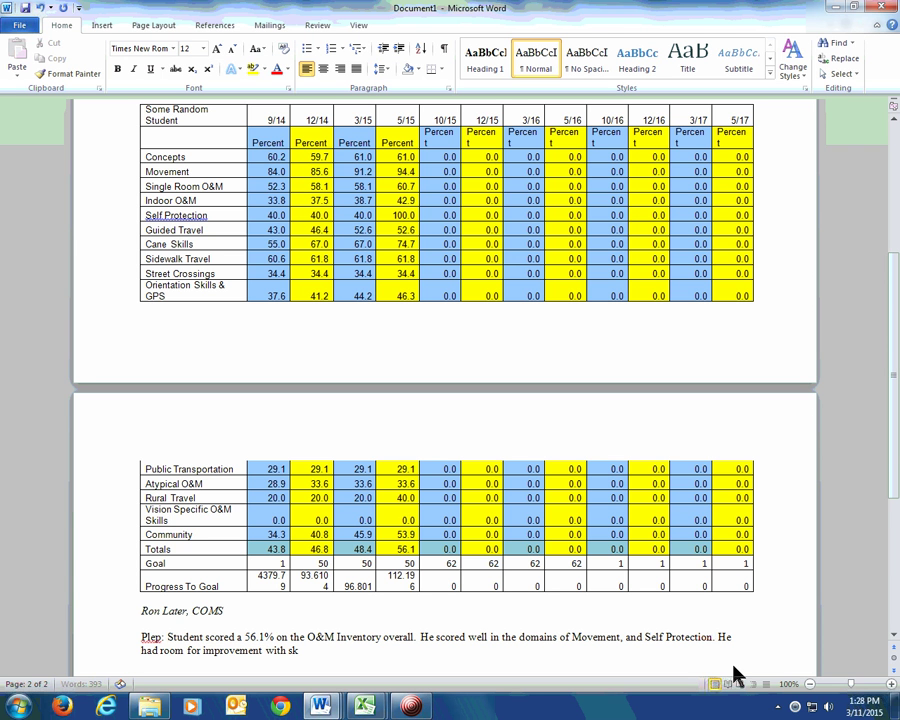
pyautogui.press('BackSpace')
pyautogui.press('BackSpace')
pyautogui.press('BackSpace')
pyautogui.press('BackSpace')
pyautogui.press('BackSpace')
pyautogui.press('BackSpace')
pyautogui.press('BackSpace')
pyautogui.press('BackSpace')
pyautogui.press('BackSpace')
pyautogui.write('ls in the domains of')
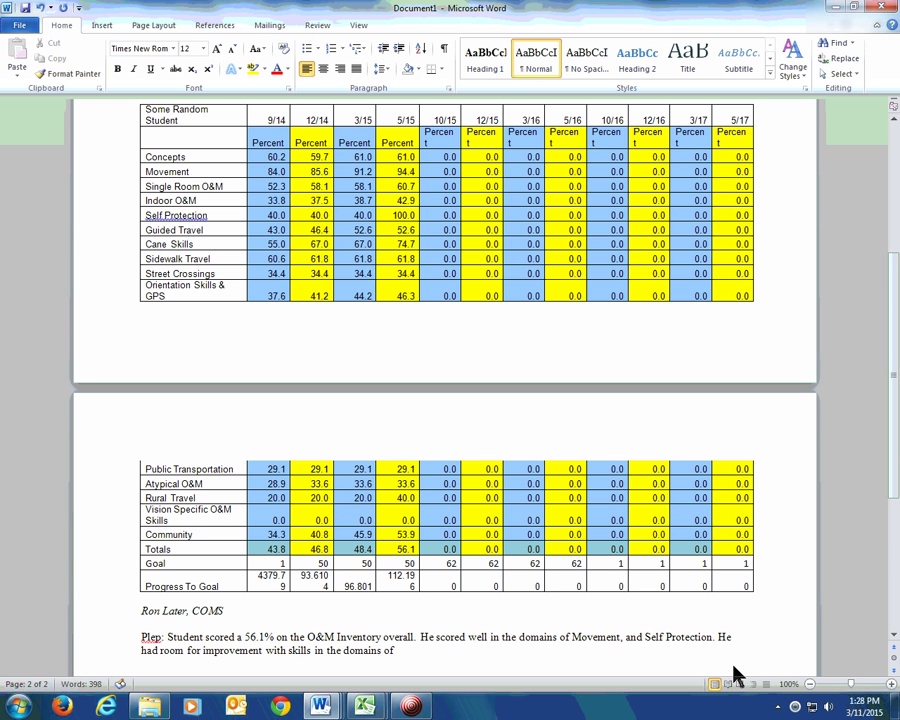
# Step: Add "concepts, single room, indoor" as the domains needing improvement
pyautogui.write(' concepts, single room, inddo')
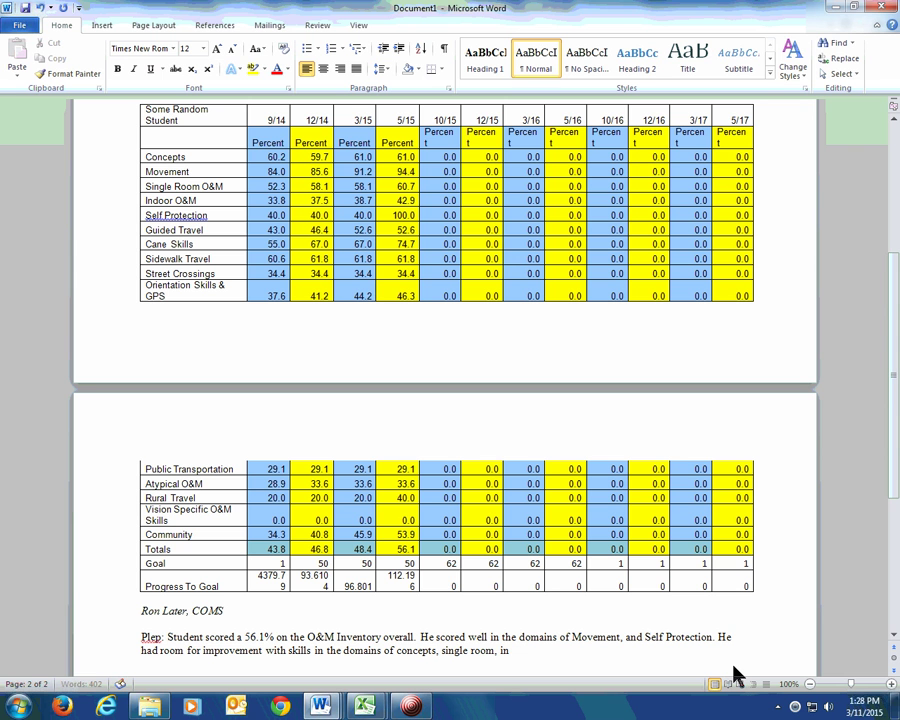
pyautogui.press('BackSpace')
pyautogui.press('BackSpace')
pyautogui.press('BackSpace')
pyautogui.write('door')
# Step: Switch to Excel, review the April and May rows in Fake Name Session Notes 14-15, and return to the MS.O&MInventory5-14 Front Page
pyautogui.moveTo(366, 706)
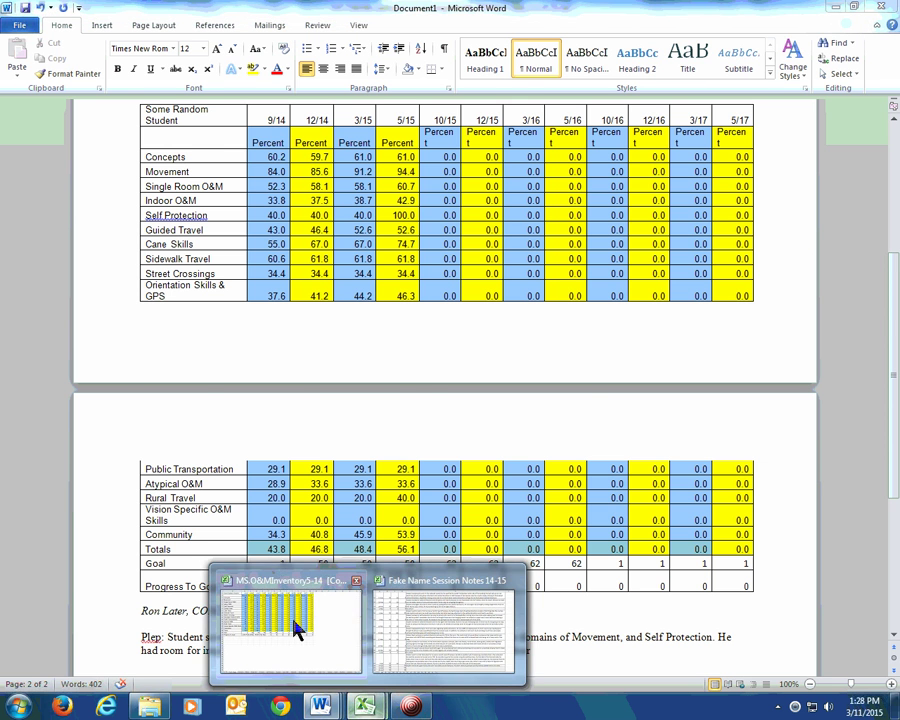
pyautogui.click(294, 625)
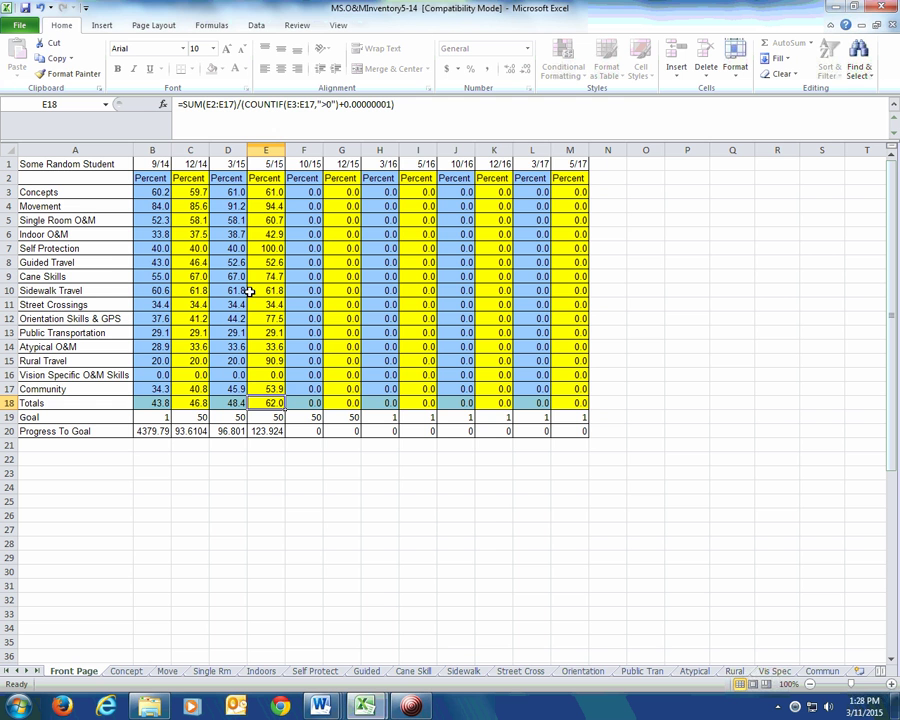
pyautogui.moveTo(366, 706)
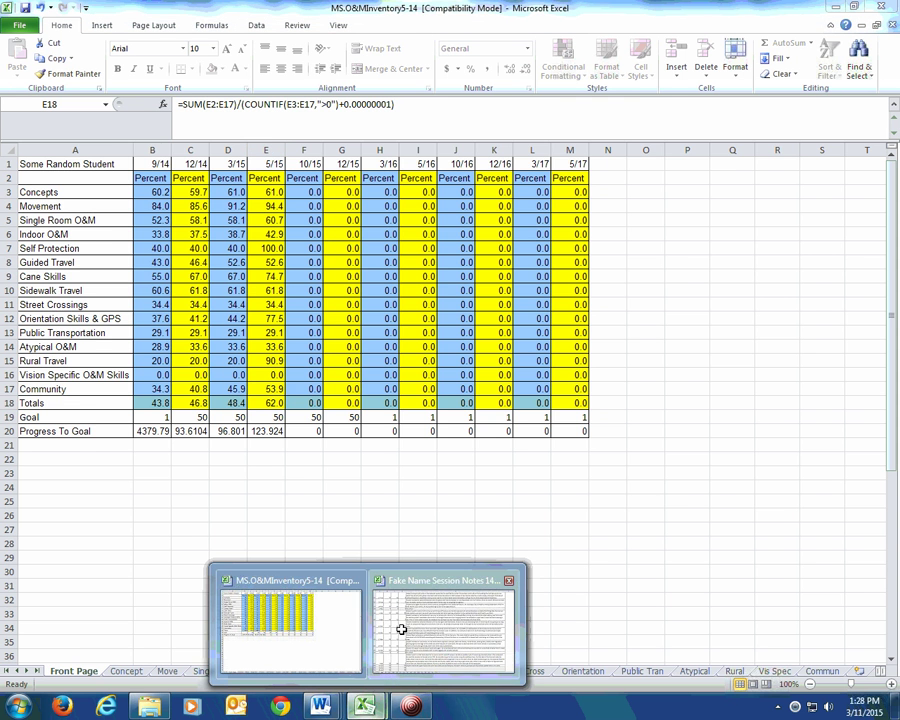
pyautogui.click(394, 625)
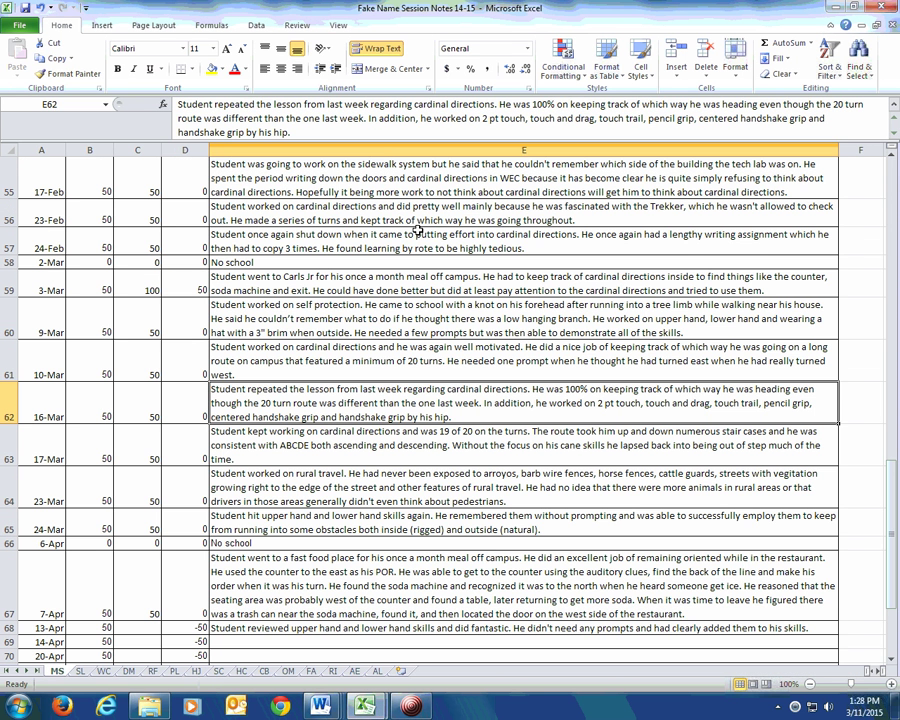
pyautogui.click(325, 608)
pyautogui.scroll(-3, 330, 612)
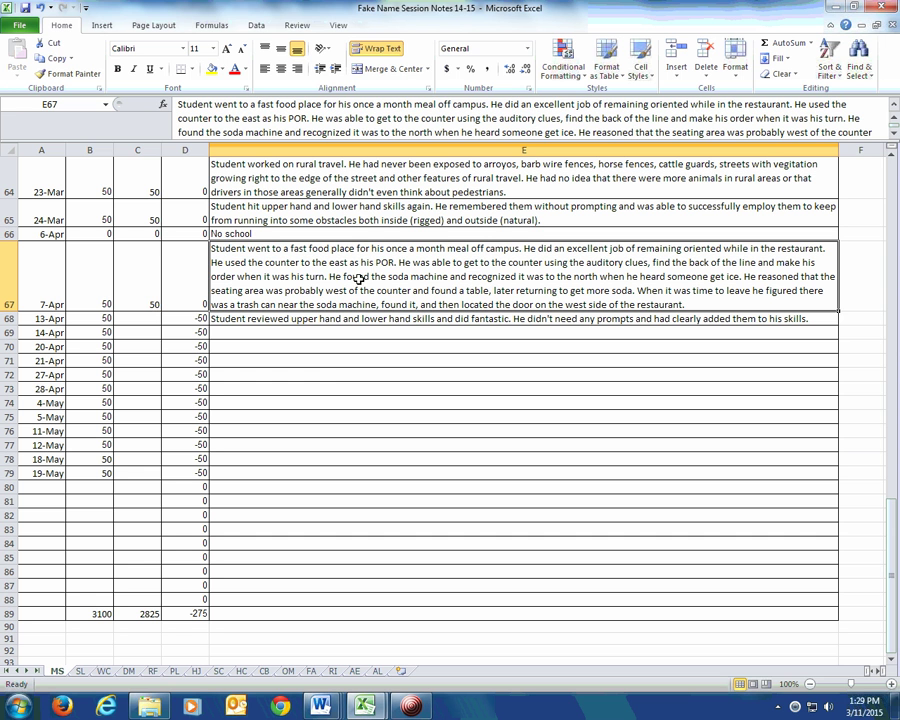
pyautogui.click(298, 398)
pyautogui.click(325, 297)
pyautogui.moveTo(363, 705)
pyautogui.click(315, 620)
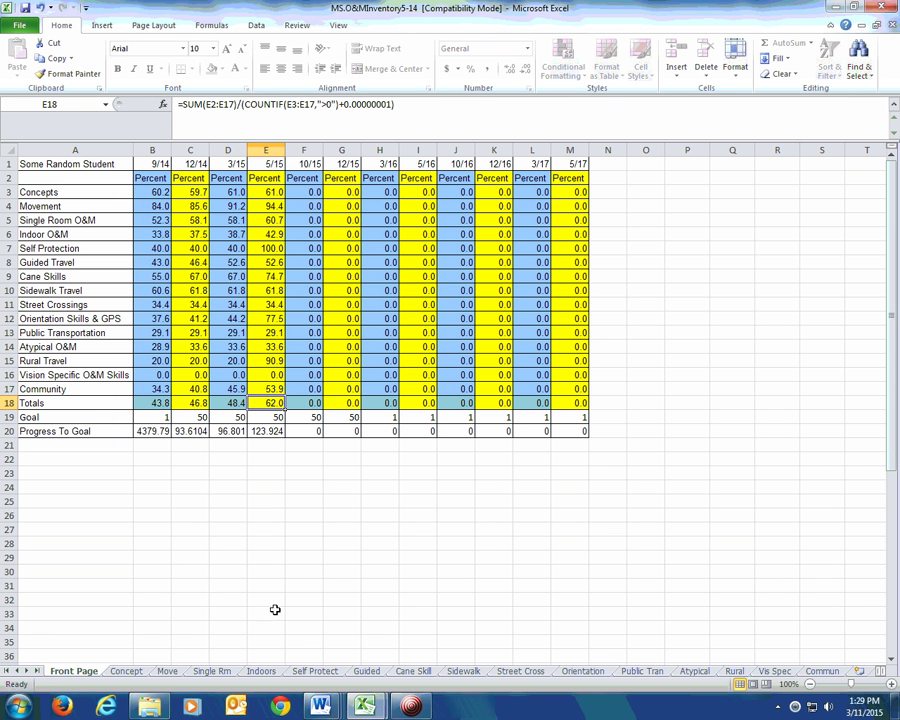
# Step: Highlight the 5/15 column on the Front Page, switch to the ZZZZ-O&M Inventory Eval Shell in Word and look through its sections
pyautogui.click(240, 502)
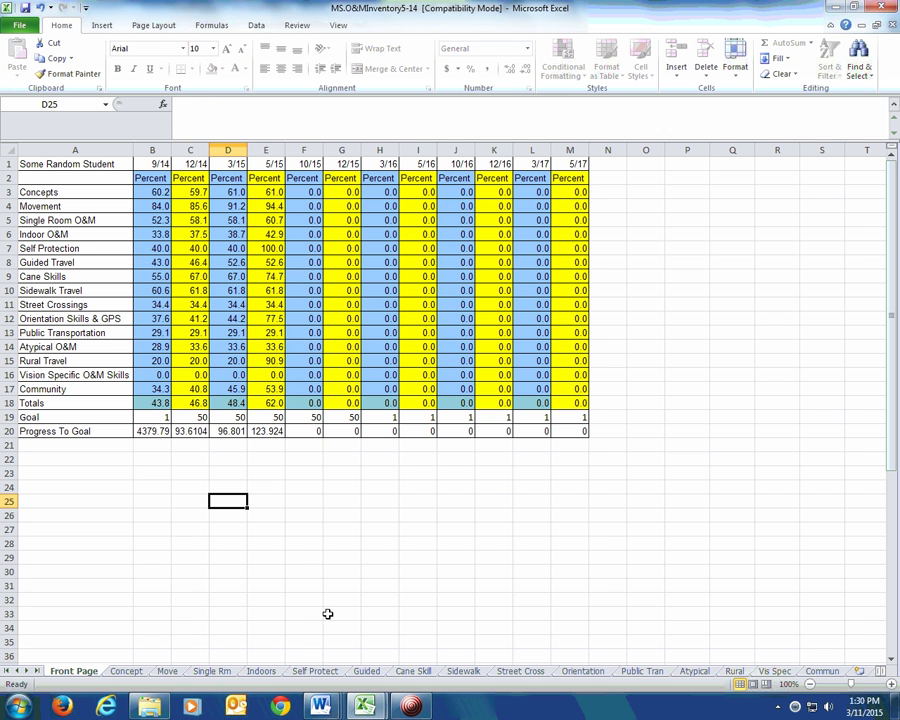
pyautogui.moveTo(264, 178); pyautogui.dragTo(257, 430)
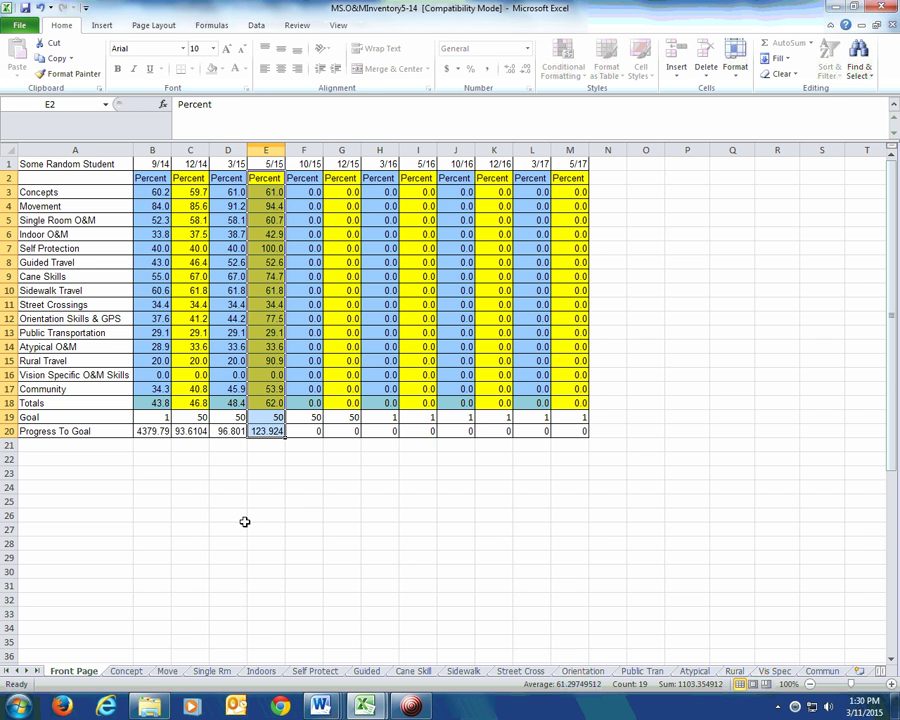
pyautogui.moveTo(320, 702)
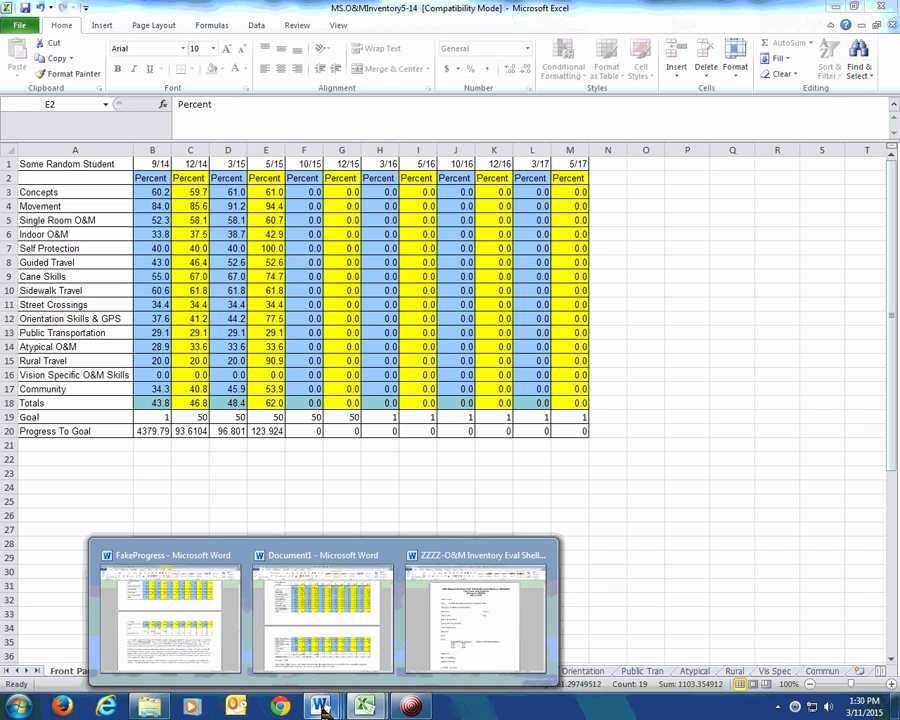
pyautogui.click(449, 633)
pyautogui.click(258, 347)
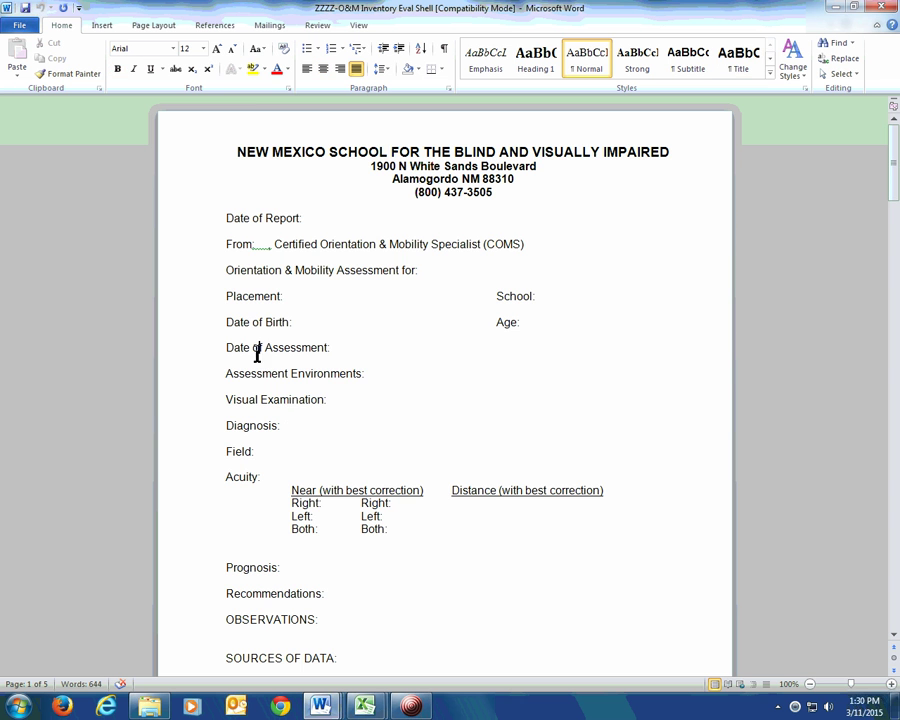
pyautogui.scroll(-3, 203, 347)
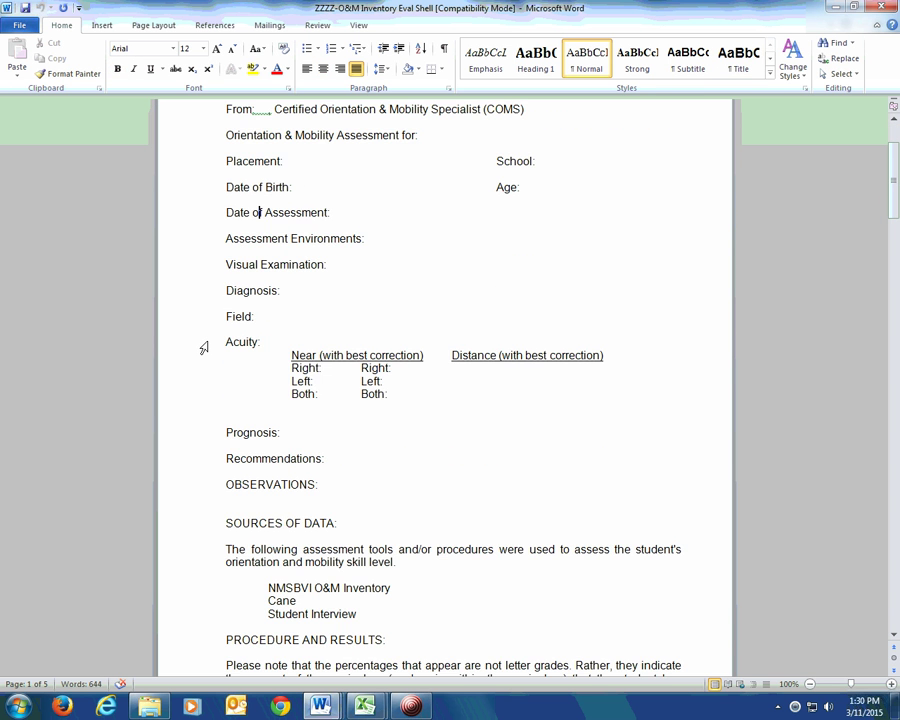
pyautogui.scroll(-3, 203, 347)
pyautogui.scroll(-5, 203, 347)
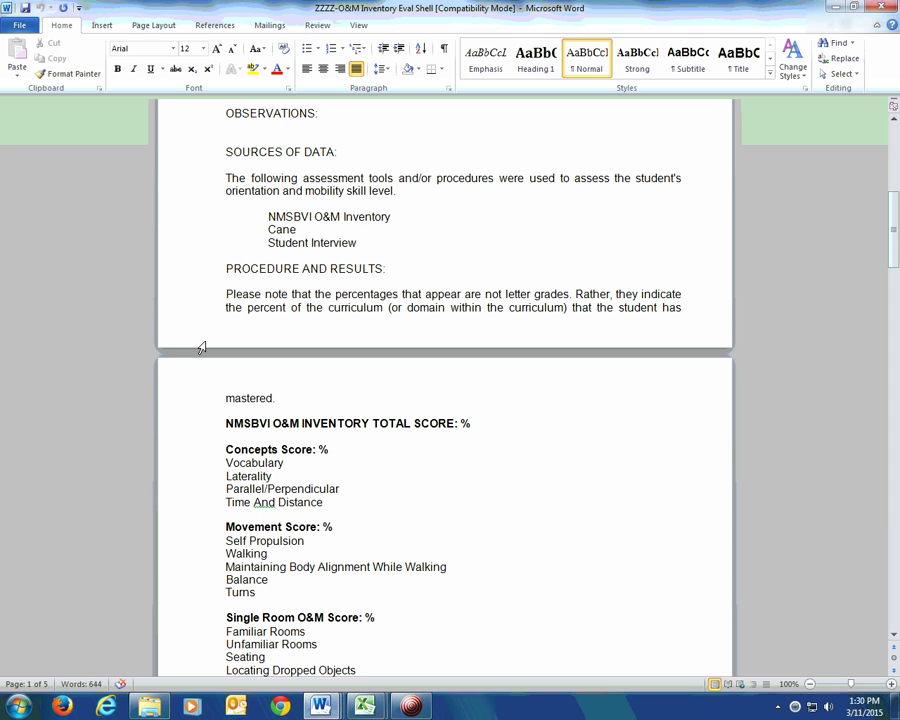
# Step: Switch to MS.O&MInventory5-14 in Excel and place its window beside the report text so columns A to E stay readable
pyautogui.moveTo(364, 706)
pyautogui.click(335, 617)
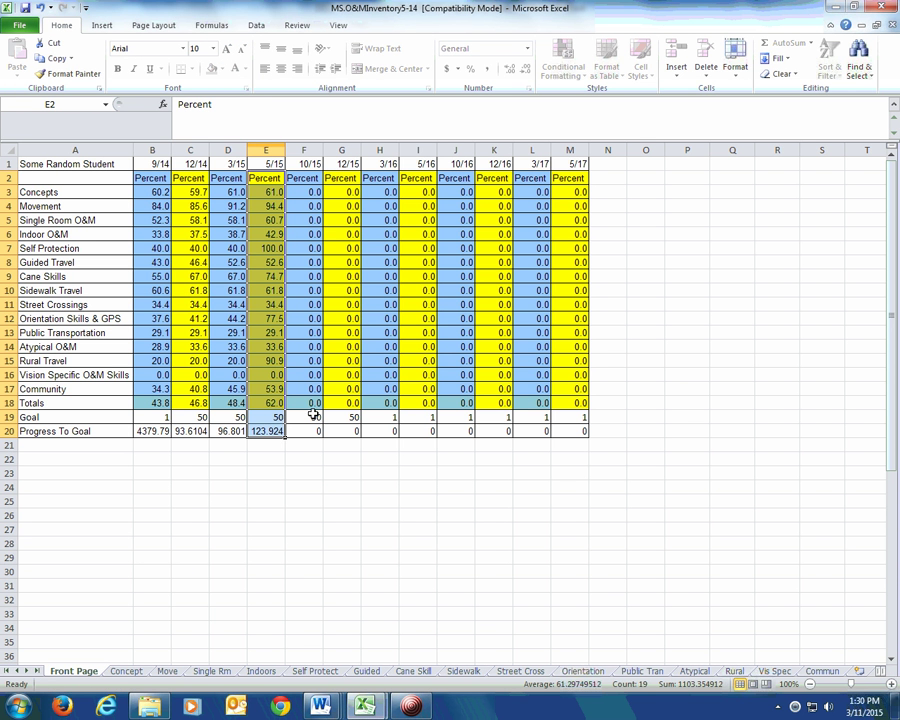
pyautogui.click(856, 8)
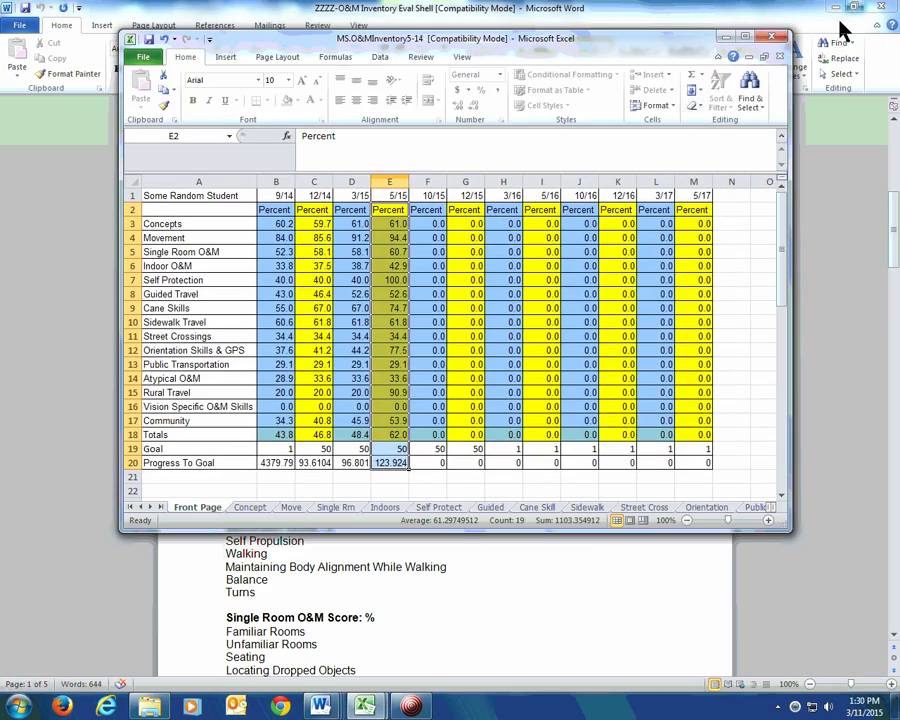
pyautogui.moveTo(538, 24); pyautogui.dragTo(895, 10)
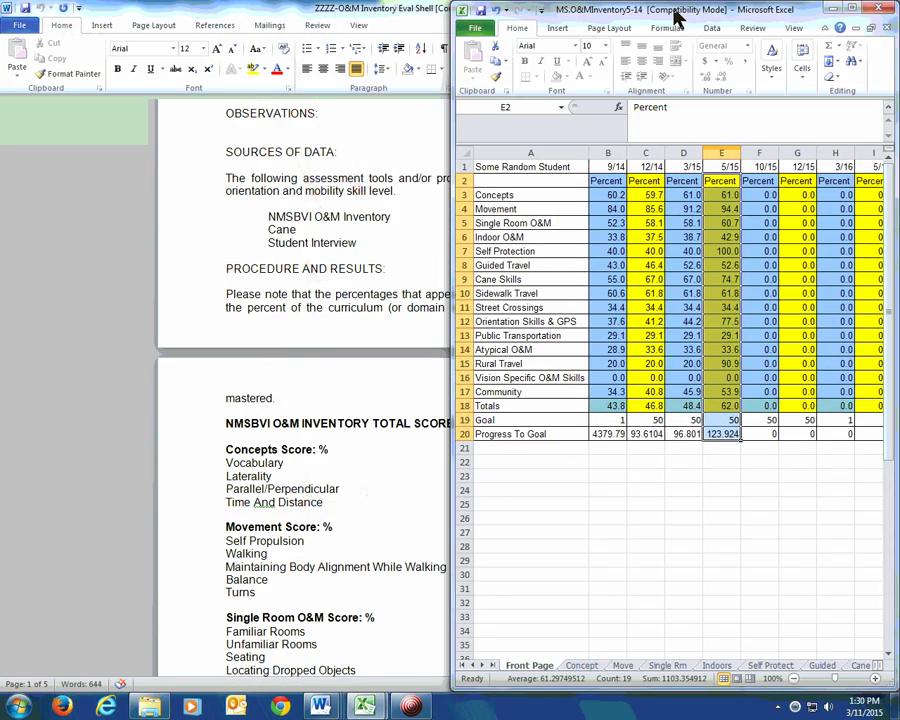
pyautogui.moveTo(686, 12); pyautogui.dragTo(830, 10)
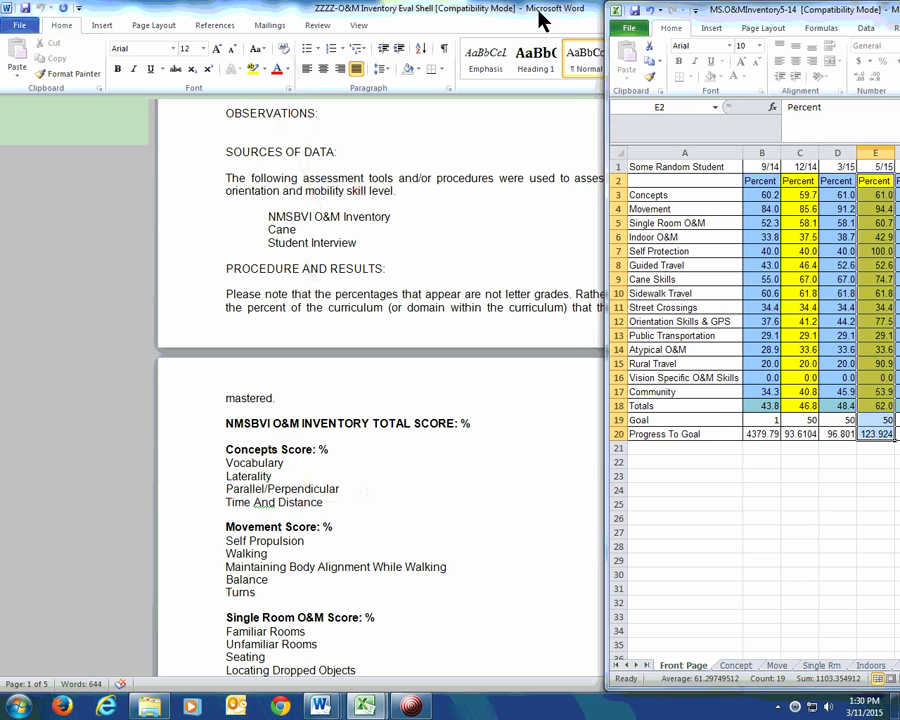
# Step: Switch to the Eval Shell in Word, fit its window beside the workbook, and place the cursor before the total score's percent sign
pyautogui.click(505, 22)
pyautogui.click(862, 15)
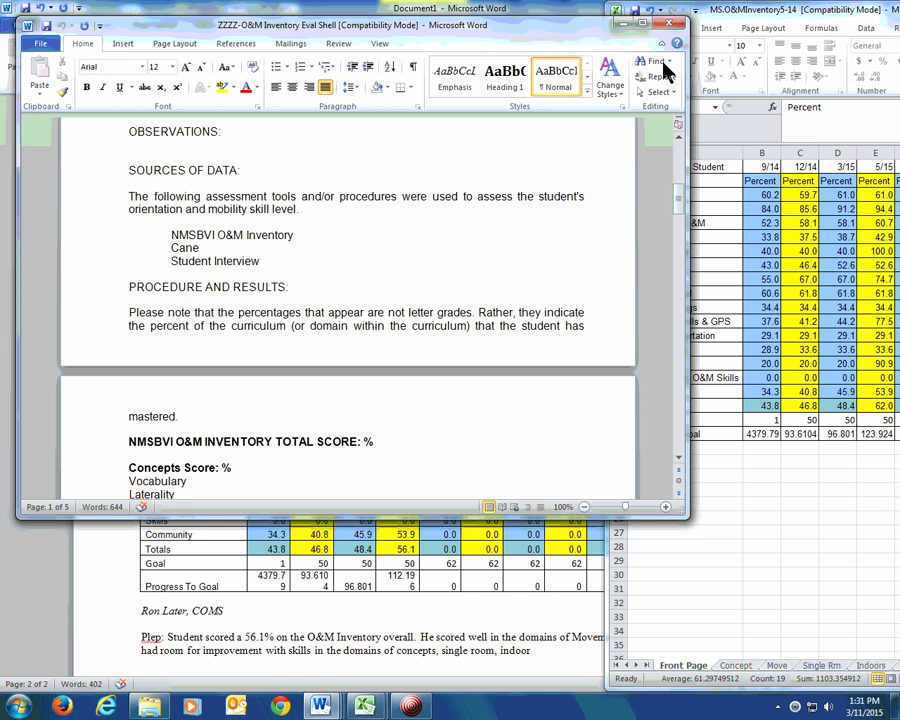
pyautogui.moveTo(540, 31); pyautogui.dragTo(487, 20)
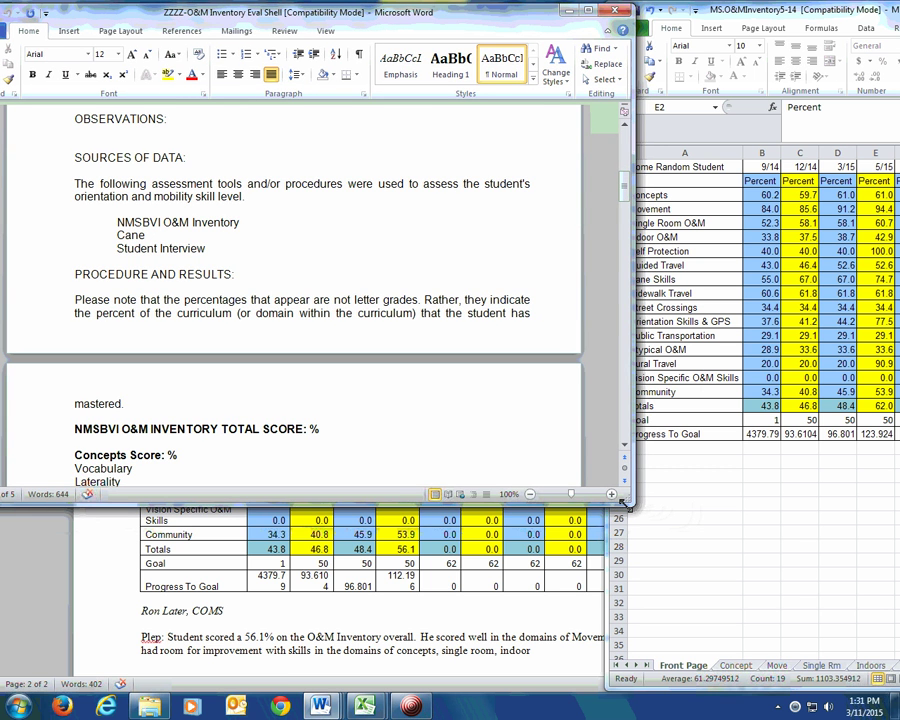
pyautogui.moveTo(610, 505); pyautogui.dragTo(598, 683)
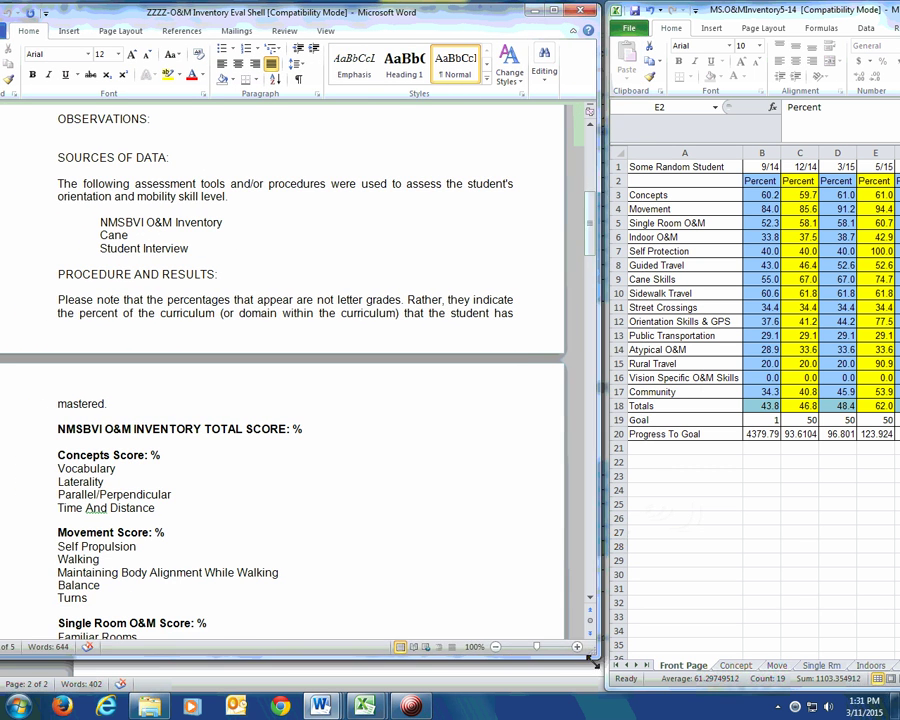
pyautogui.click(291, 430)
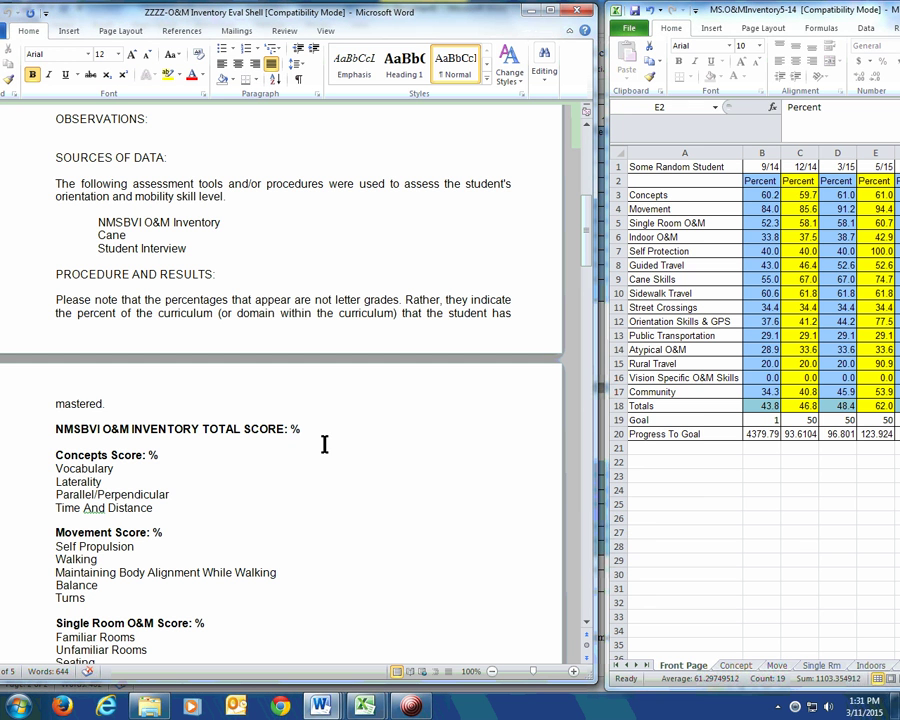
# Step: Switch to MS.O&MInventory5-14 in Excel and close the workbook without saving its changes
pyautogui.hotkey('alt', 'Tab')
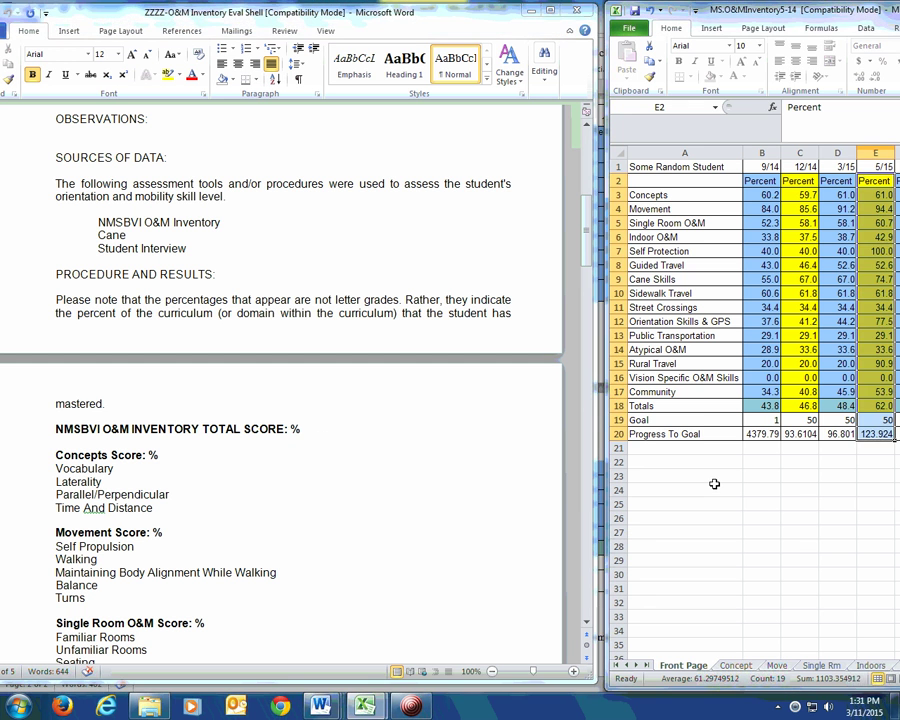
pyautogui.moveTo(320, 704)
pyautogui.moveTo(772, 22); pyautogui.dragTo(275, 34)
pyautogui.click(811, 29)
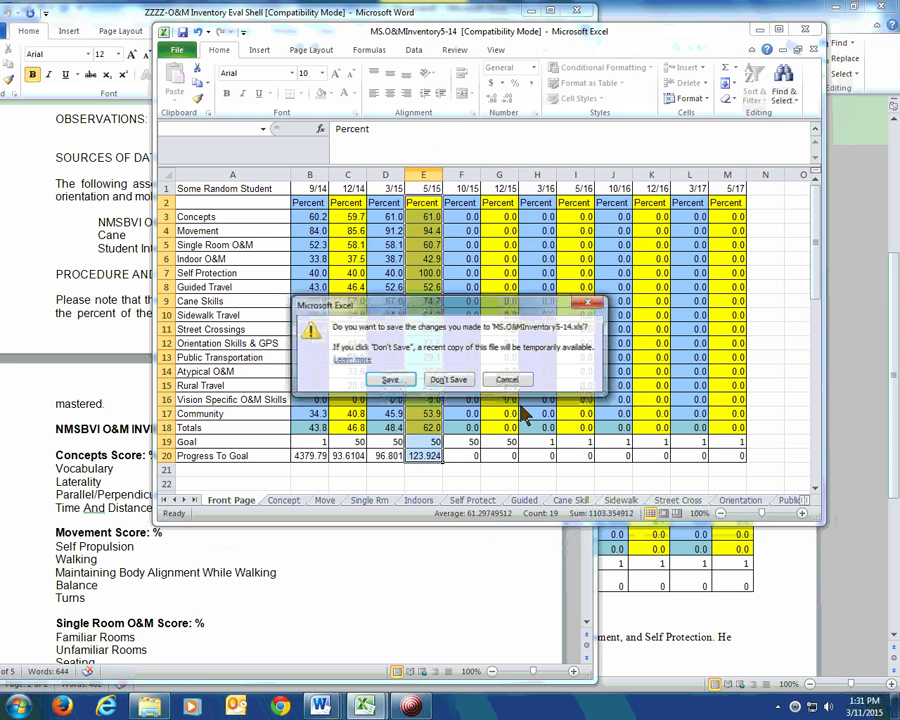
pyautogui.click(458, 383)
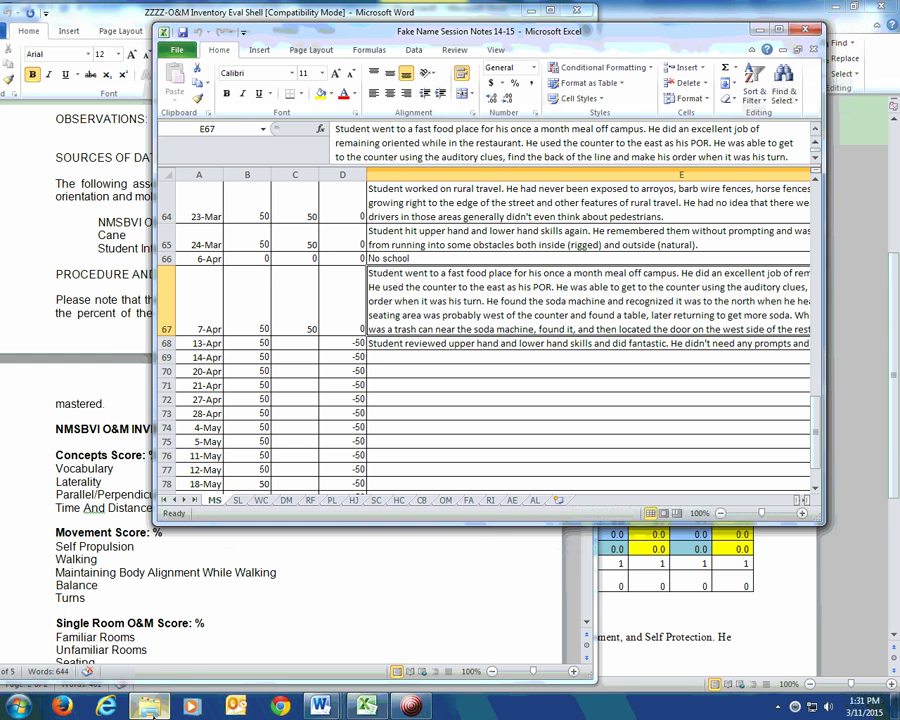
# Step: Reopen MS.O&MInventory5-14 from the Fake Name Inventories folder, show its Front Page and place its window beside the Eval Shell
pyautogui.click(150, 707)
pyautogui.click(331, 242)
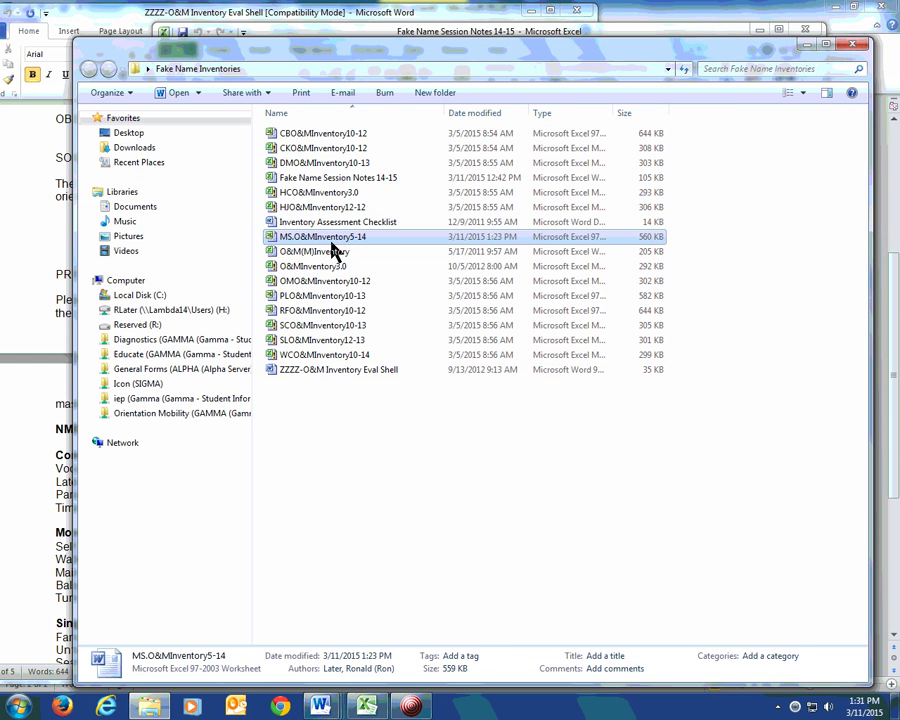
pyautogui.doubleClick(331, 242)
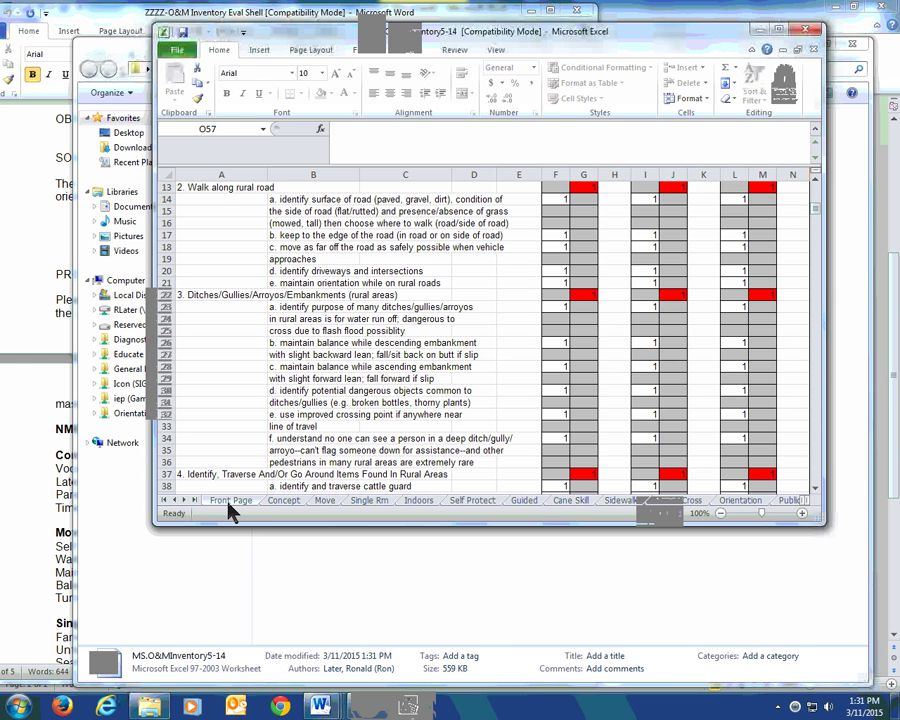
pyautogui.click(231, 500)
pyautogui.moveTo(333, 43); pyautogui.dragTo(694, 1)
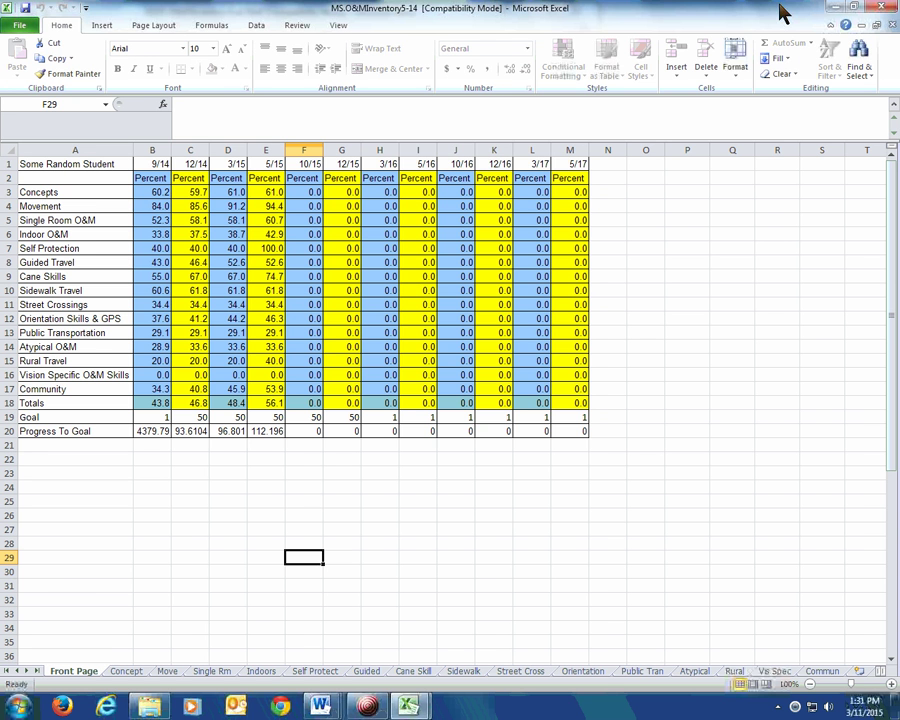
pyautogui.doubleClick(783, 12)
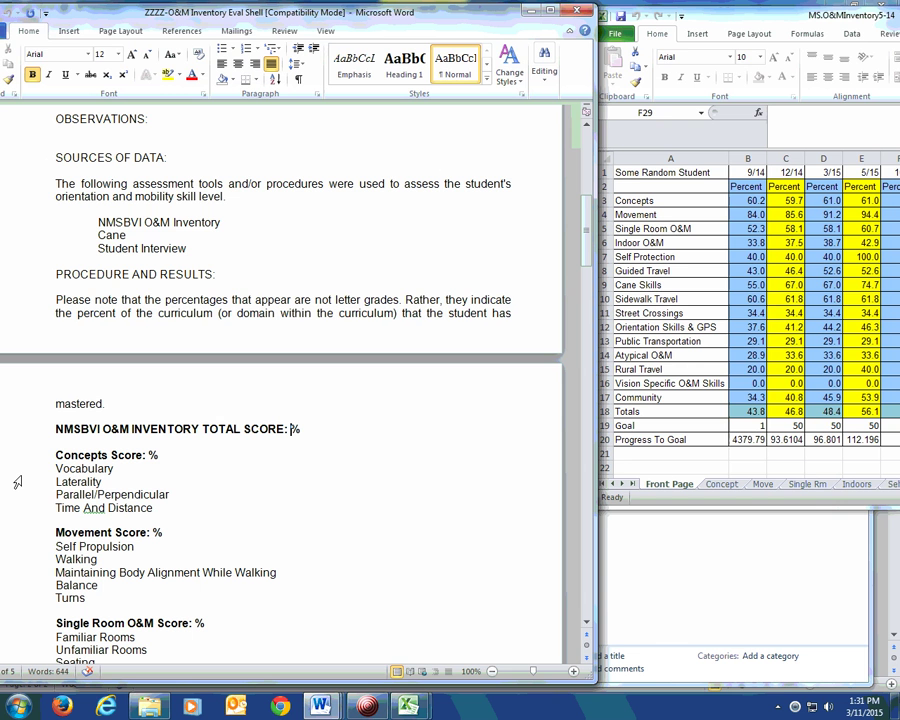
# Step: Enter 56.1 as the inventory total score and 61.0 as the Concepts score in the Eval Shell
pyautogui.write('56.1')
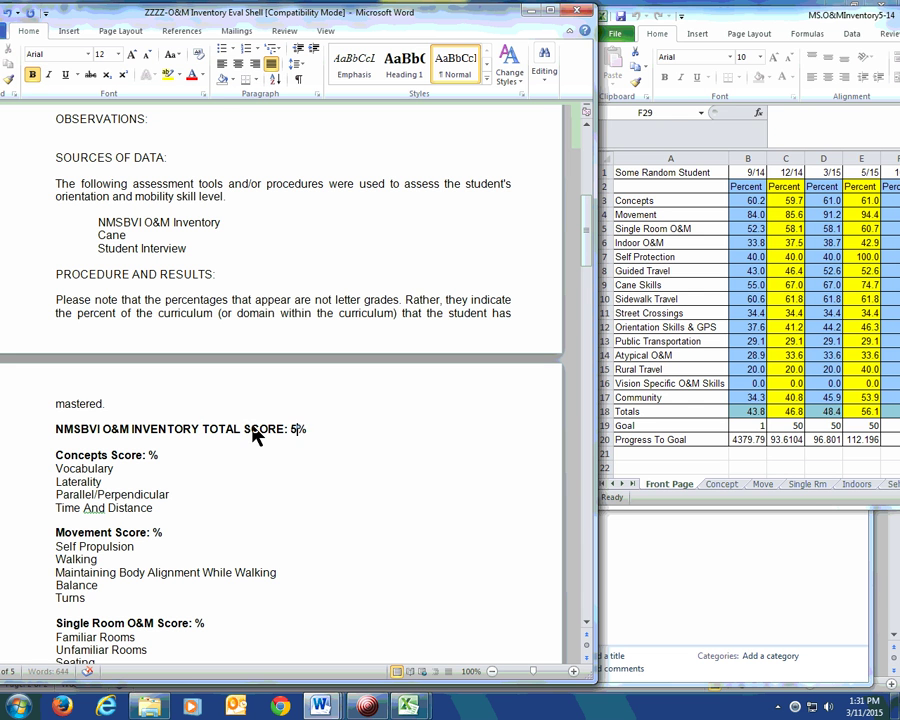
pyautogui.click(150, 455)
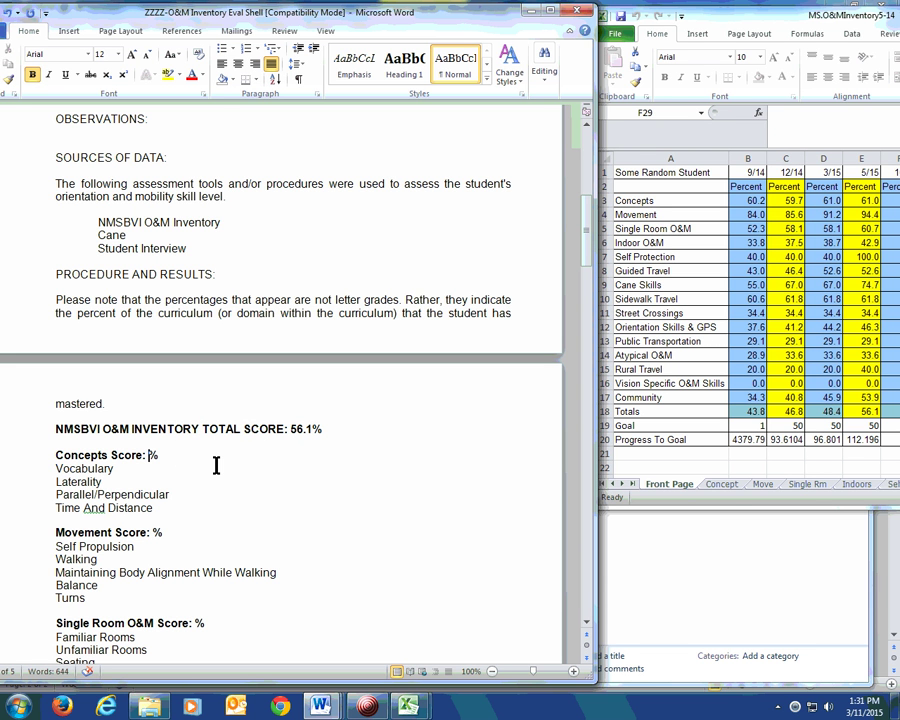
pyautogui.write('61.0')
# Step: Switch to the workbook's Concept sheet and examine the latest Vocabulary, Laterality, Parallel/Perpendicular and Time and Distance averages
pyautogui.click(724, 486)
pyautogui.click(724, 486)
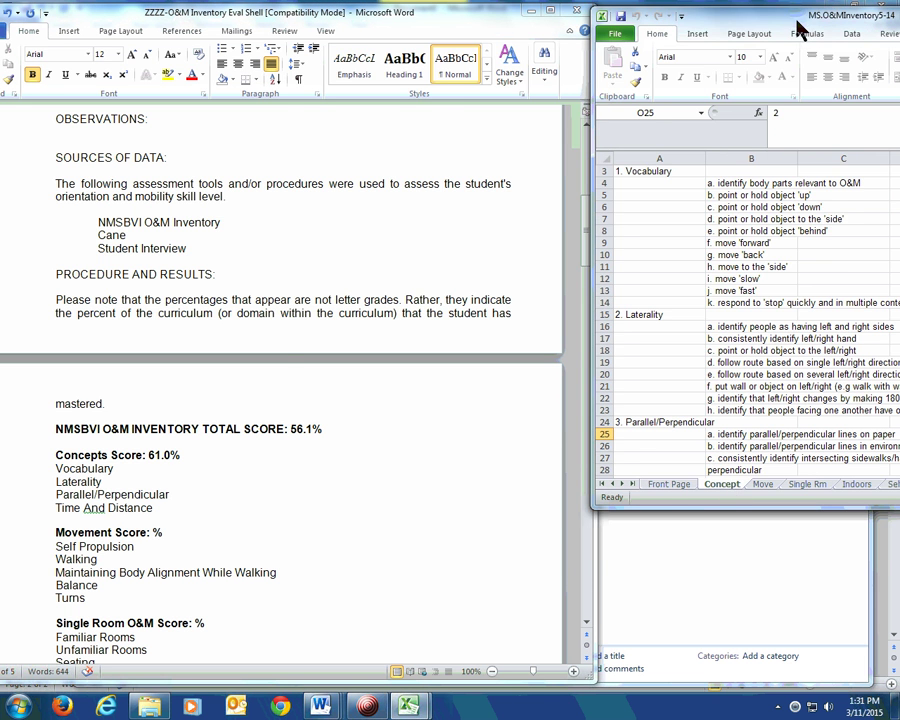
pyautogui.moveTo(800, 28); pyautogui.dragTo(254, 83)
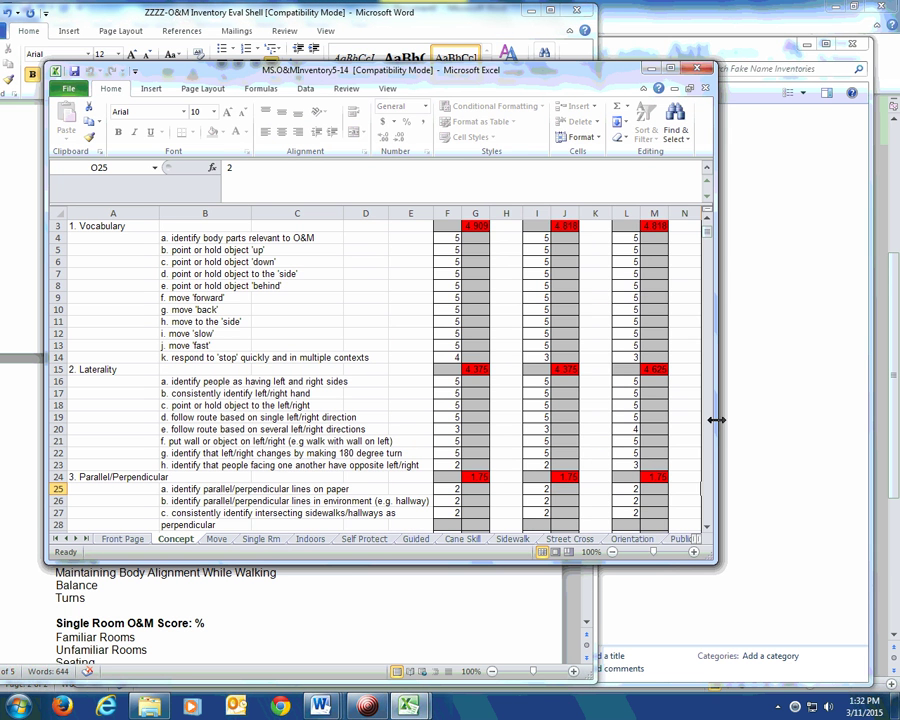
pyautogui.moveTo(717, 420); pyautogui.dragTo(795, 412)
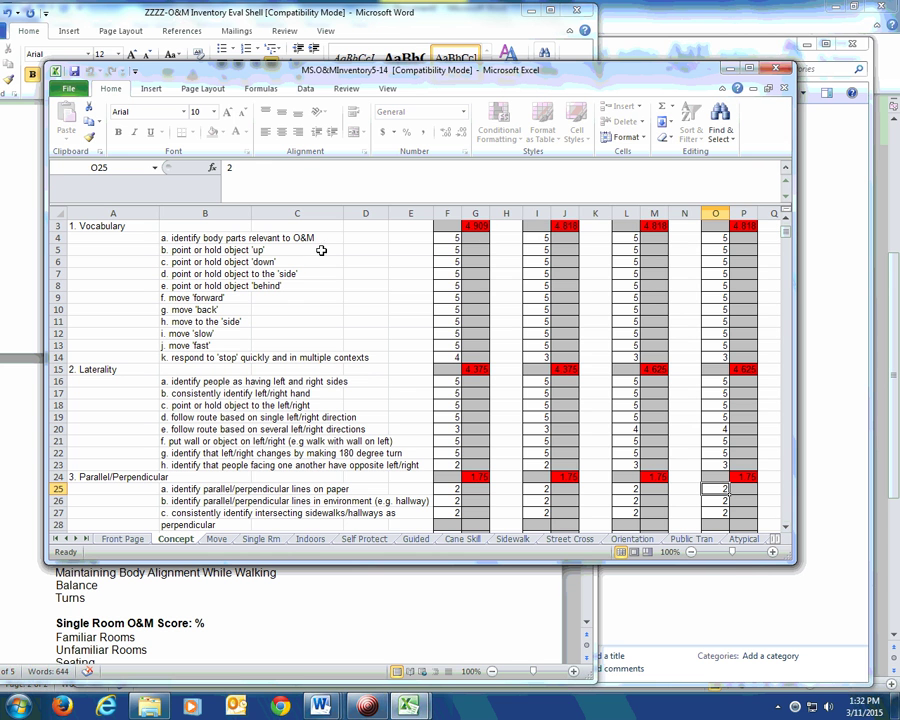
pyautogui.click(745, 226)
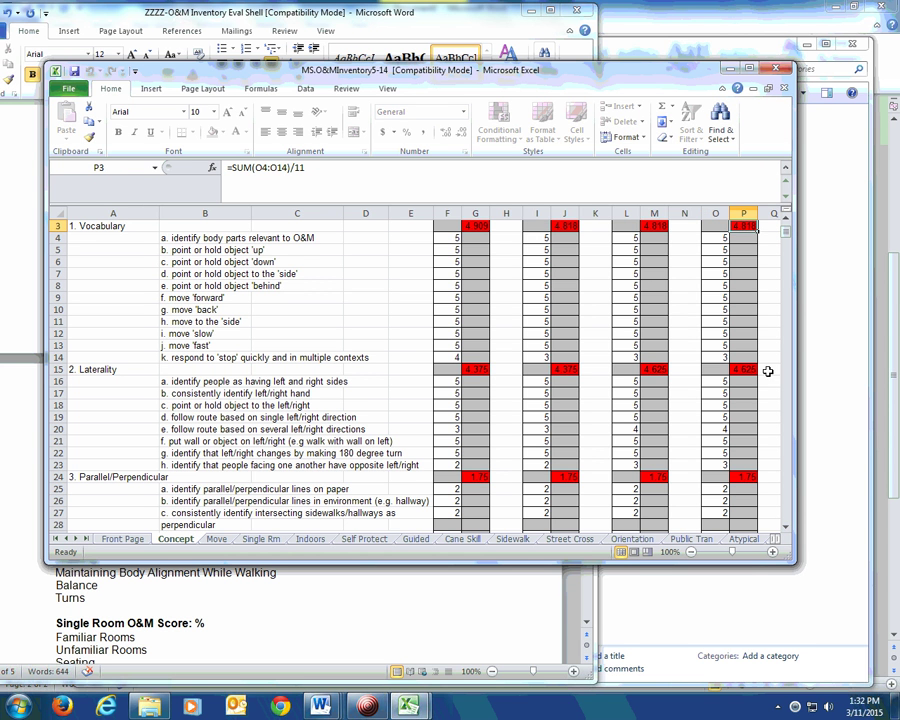
pyautogui.click(749, 369)
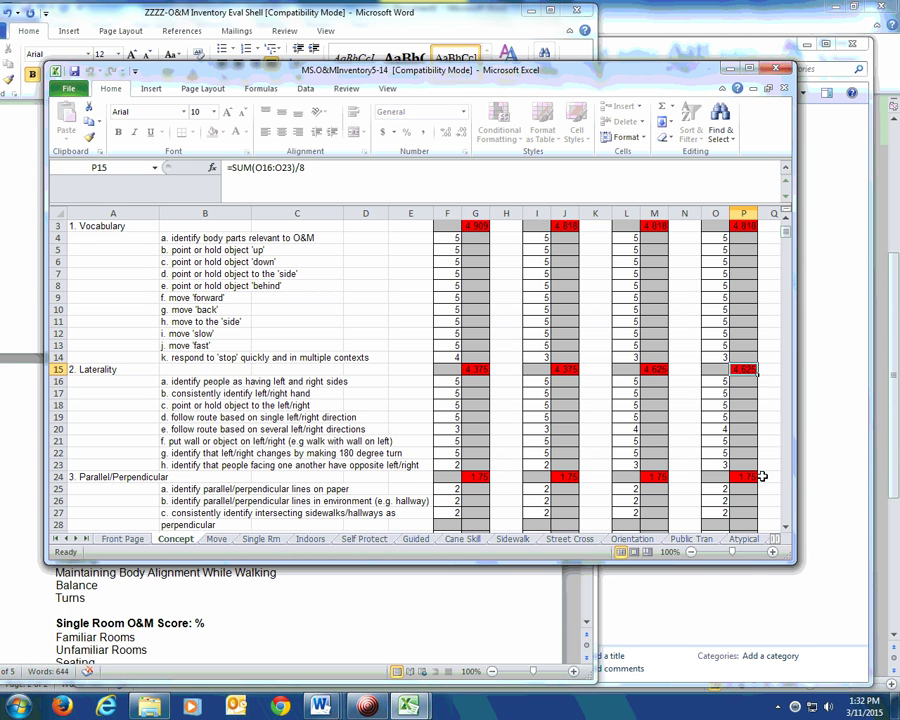
pyautogui.click(710, 429)
pyautogui.scroll(-3, 716, 470)
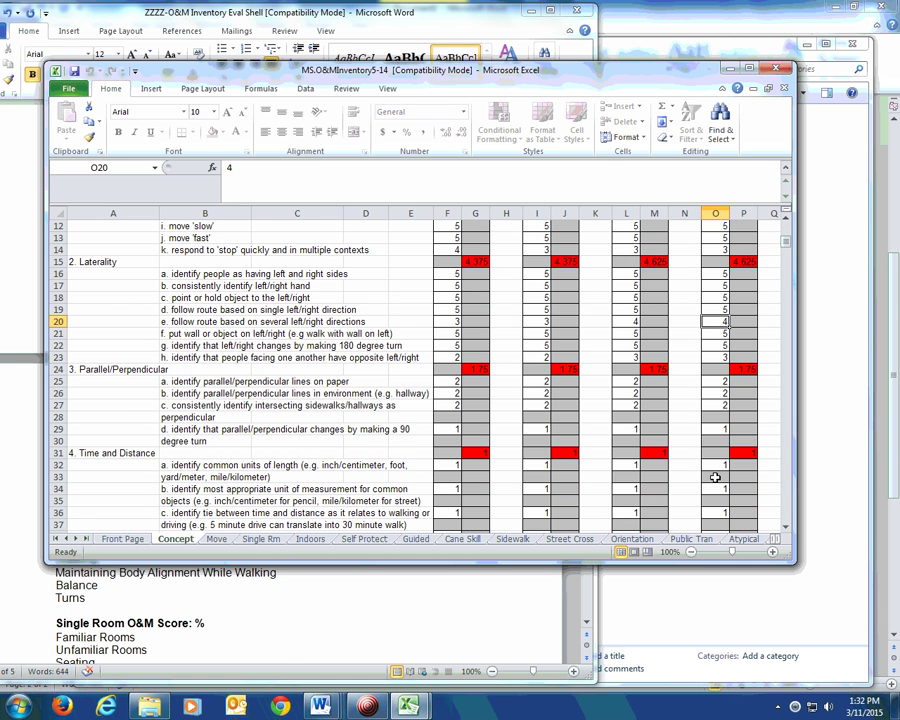
pyautogui.scroll(-1, 715, 477)
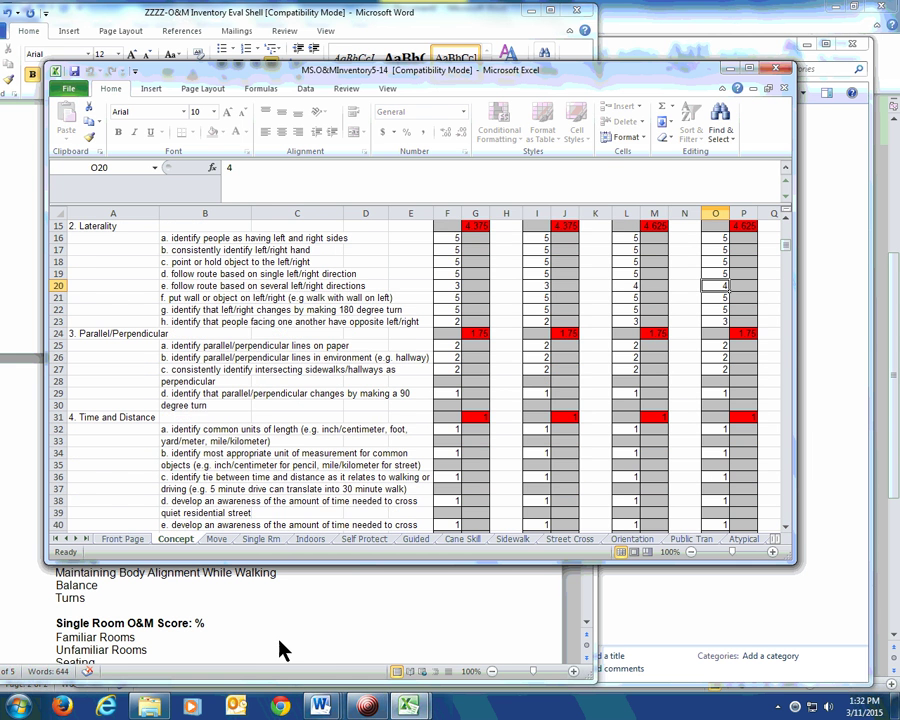
# Step: Under Concepts Score in the Eval Shell, turn the first two subheadings into "Student did well with the skills in the area of Vocabulary and Laterality"
pyautogui.click(169, 569)
pyautogui.click(58, 469)
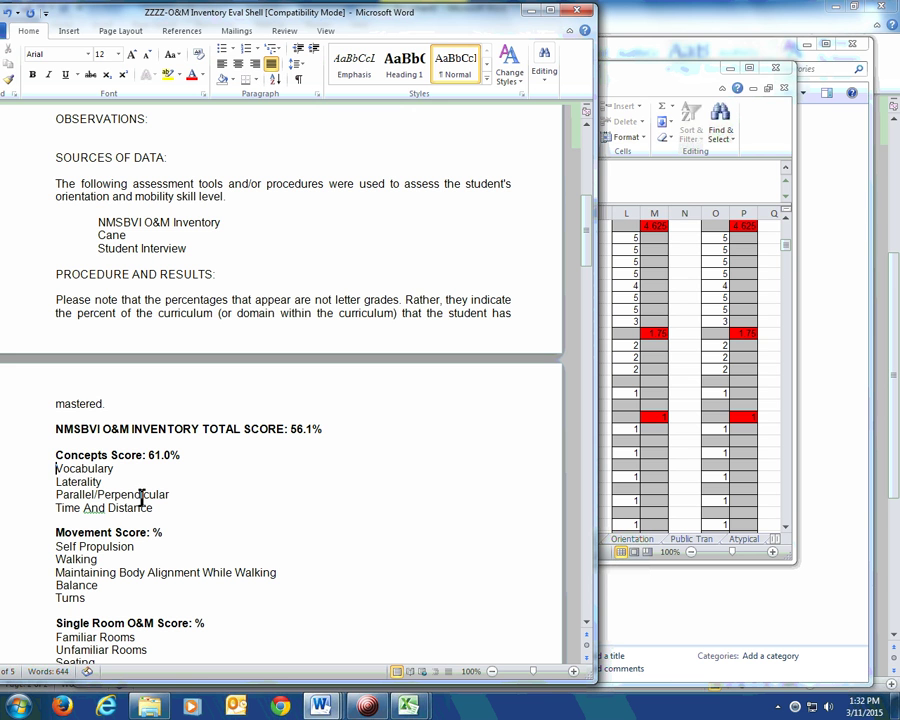
pyautogui.write('Student did')
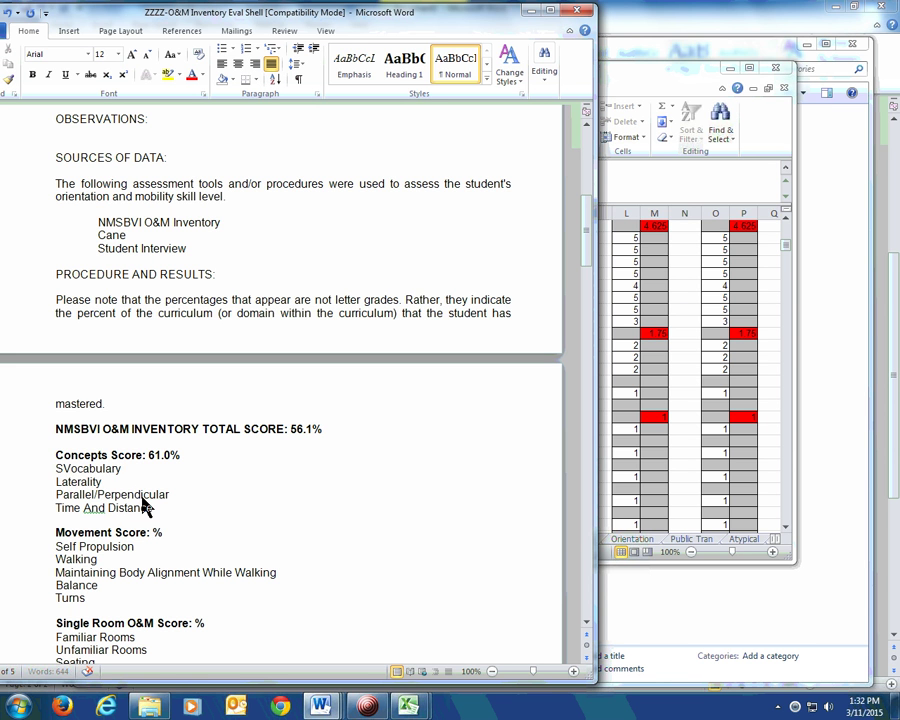
pyautogui.write(' well with the skil')
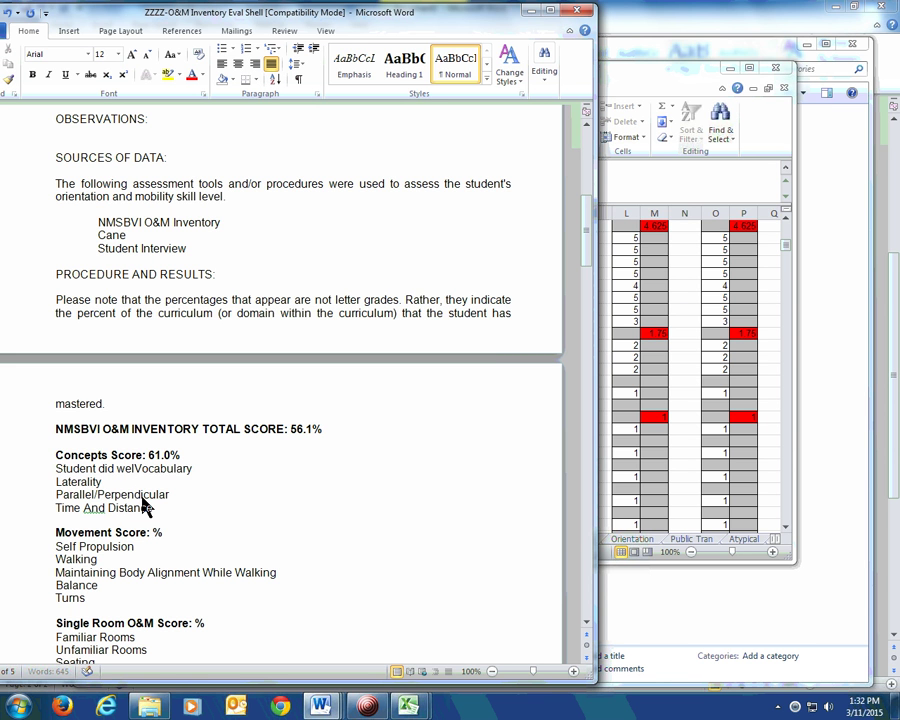
pyautogui.write('ls in ')
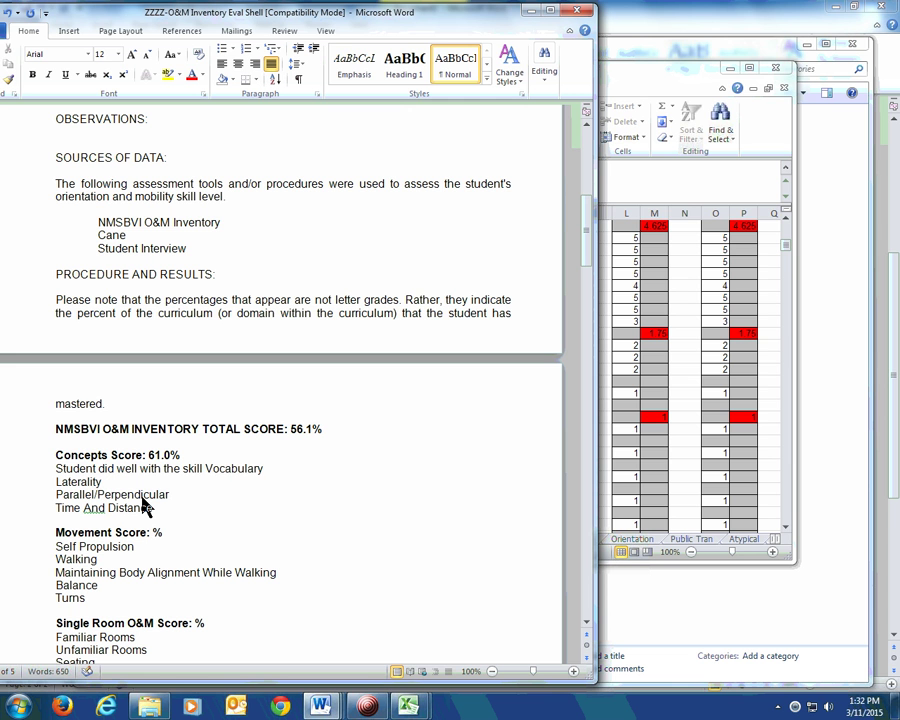
pyautogui.write('the area of')
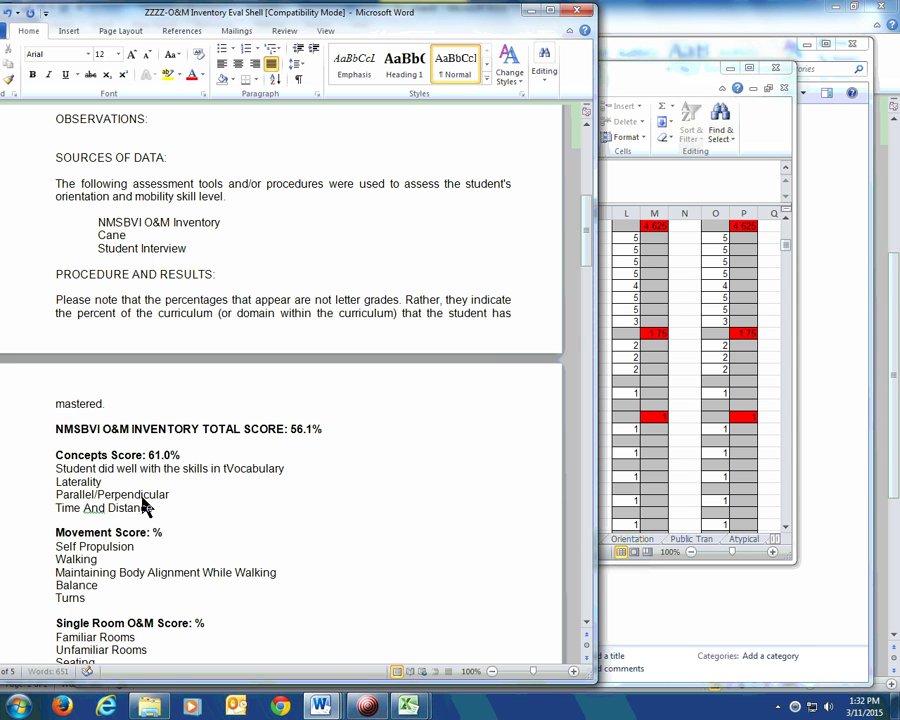
pyautogui.click(56, 482)
pyautogui.press('BackSpace')
pyautogui.write('and Laterality')
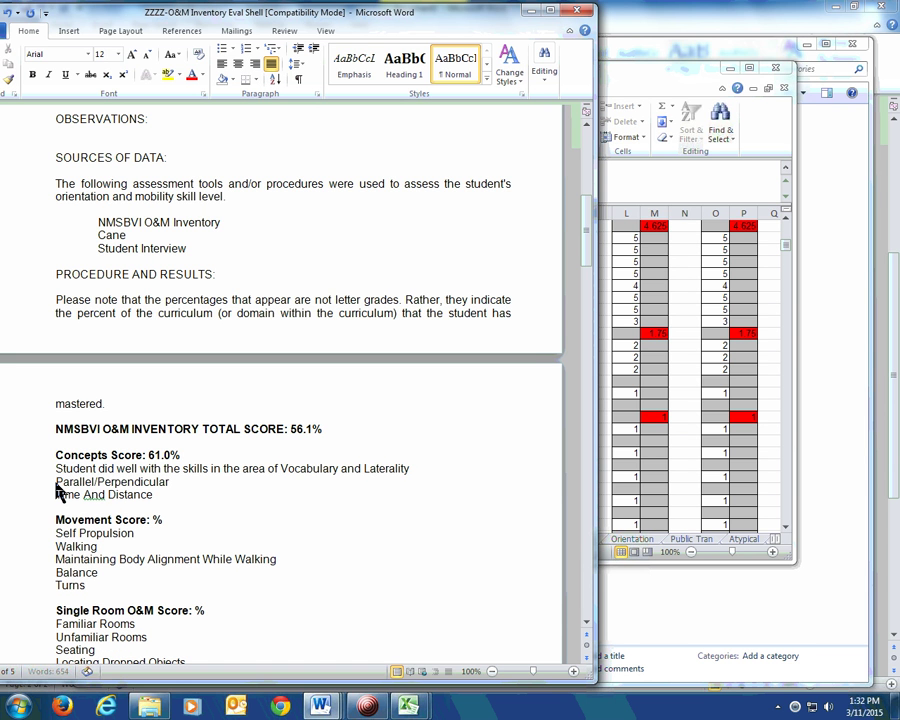
# Step: Continue the Concepts narrative with "He had room for improvement with the skills in the area of", joined to Parallel/Perpendicular
pyautogui.click(418, 468)
pyautogui.write('. He had room for improvement in')
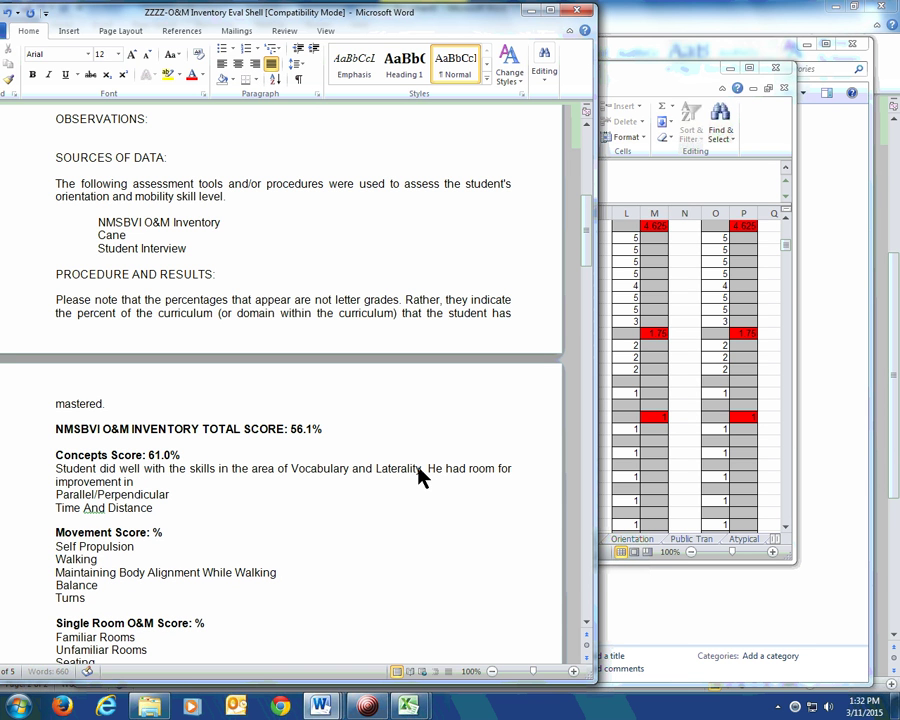
pyautogui.write(' the')
pyautogui.press('BackSpace')
pyautogui.press('BackSpace')
pyautogui.write('with the skills in the are')
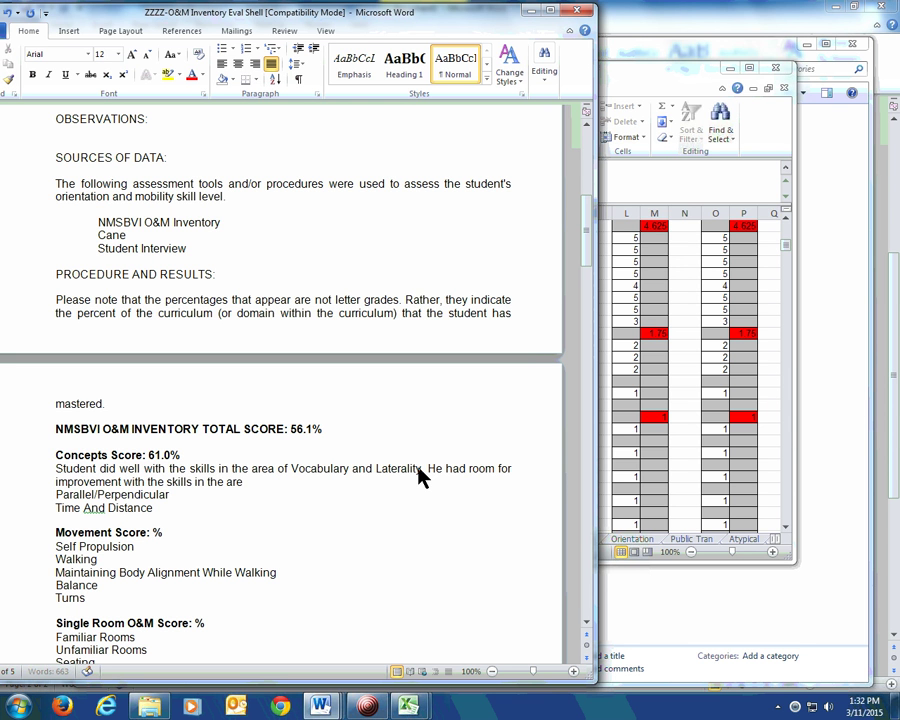
pyautogui.write('a of')
pyautogui.press('Delete')
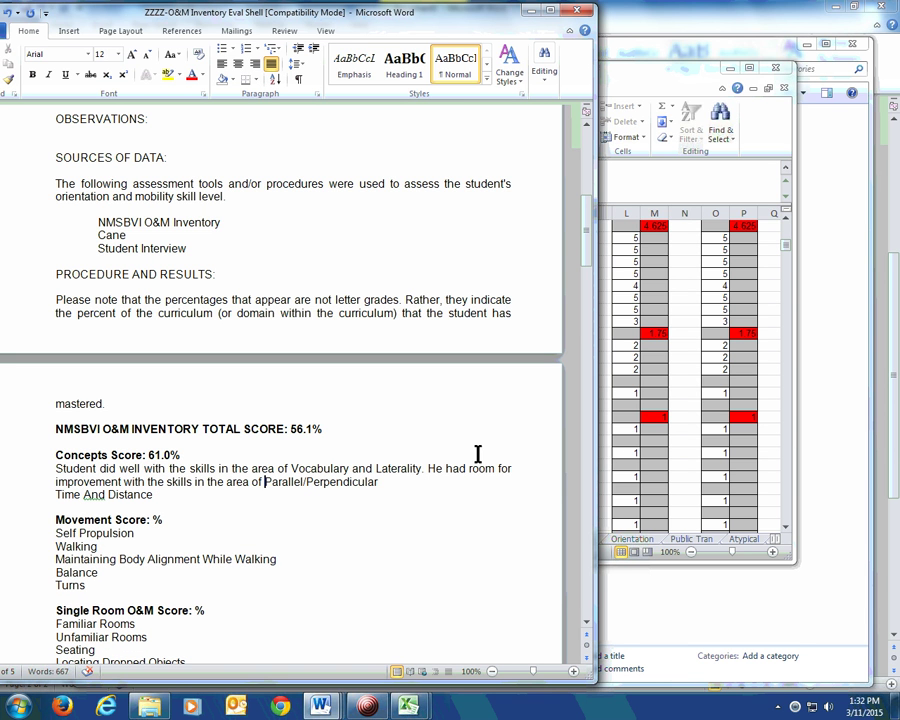
# Step: Complete the Concepts narrative with "He hadn't had an opportunity to work on the skills in the area of Time And Distance."
pyautogui.click(447, 487)
pyautogui.press('Delete')
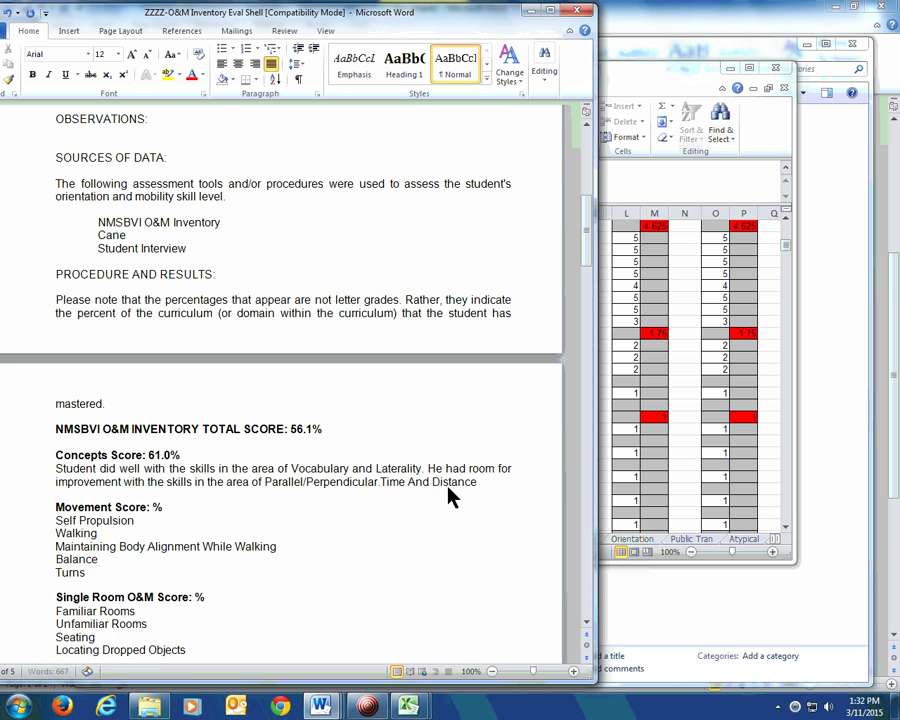
pyautogui.write(". He hadn't h")
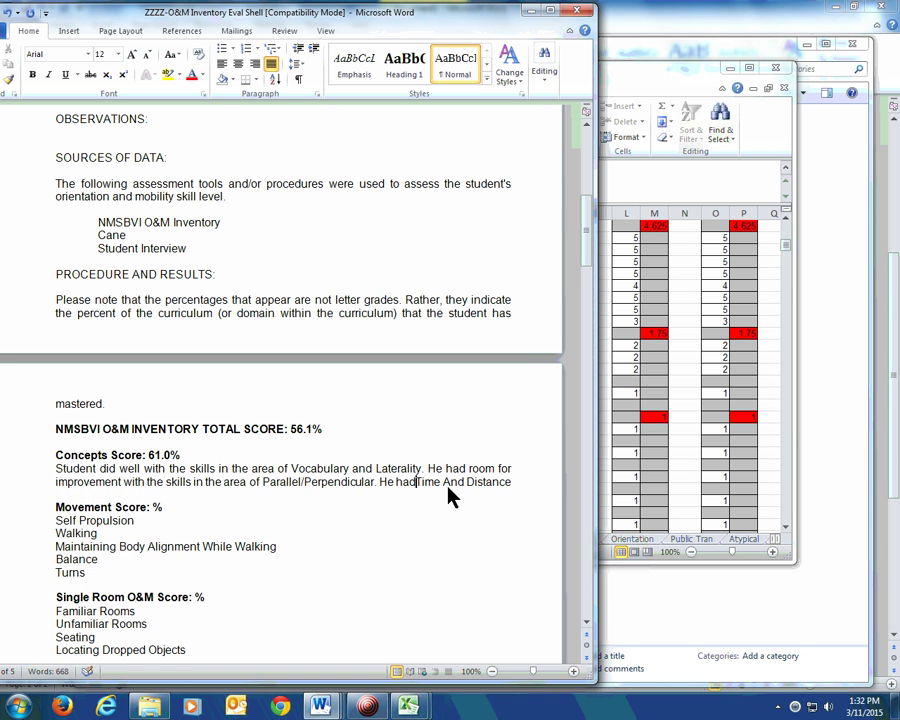
pyautogui.write('ad an oppo')
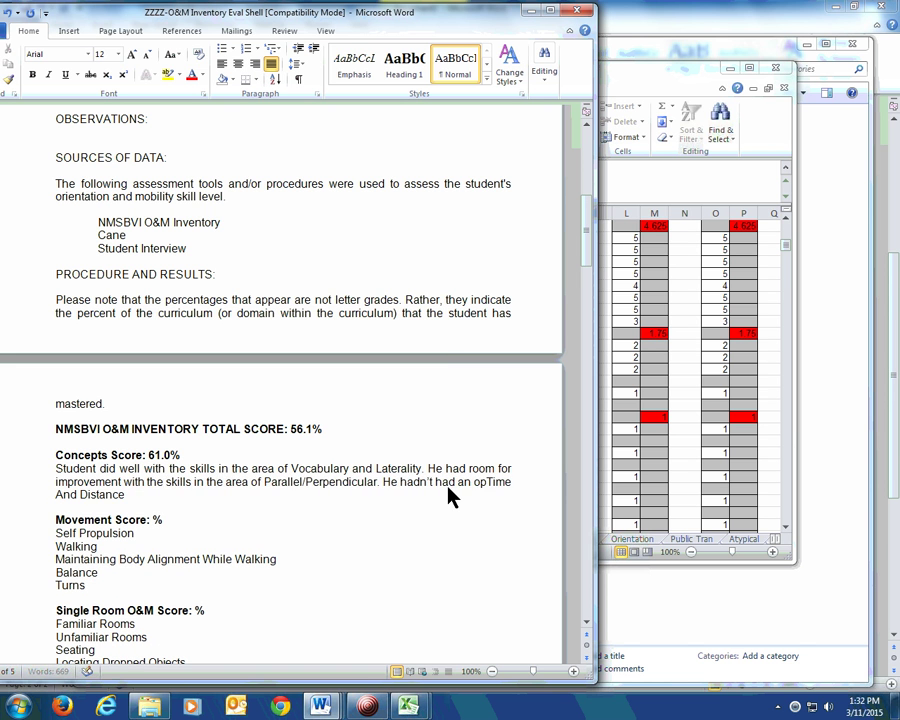
pyautogui.write('rtunity to work iTime And Distance')
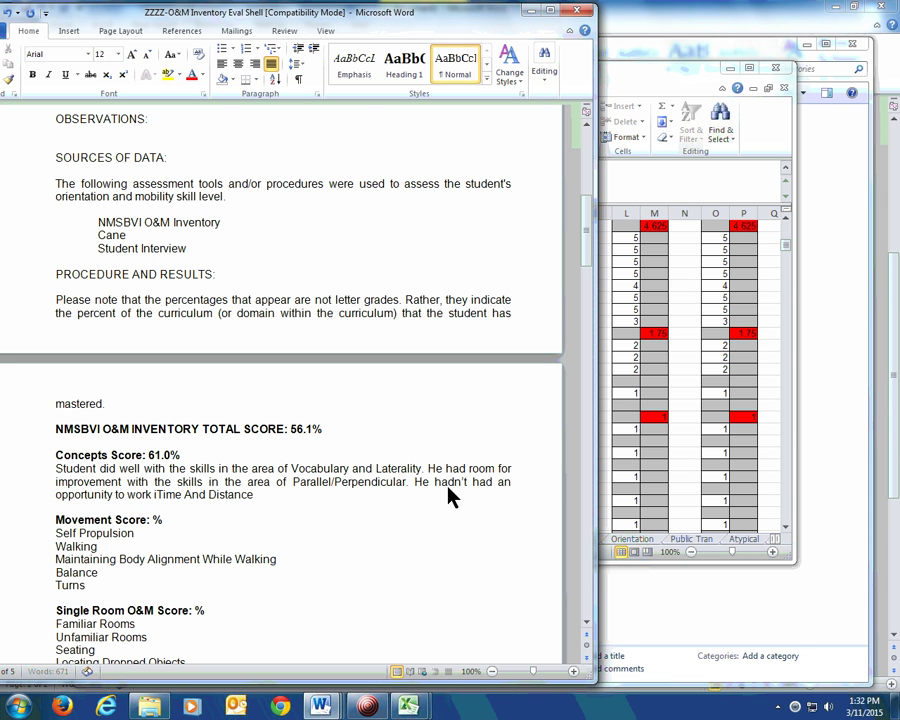
pyautogui.press('BackSpace')
pyautogui.write('on the skil')
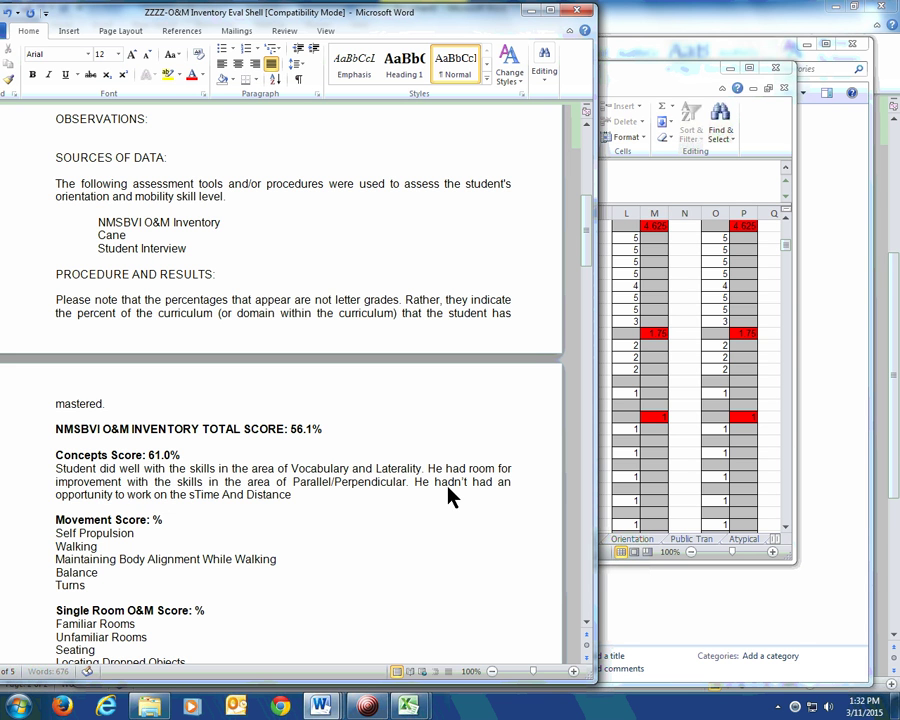
pyautogui.write('ls in the rea of')
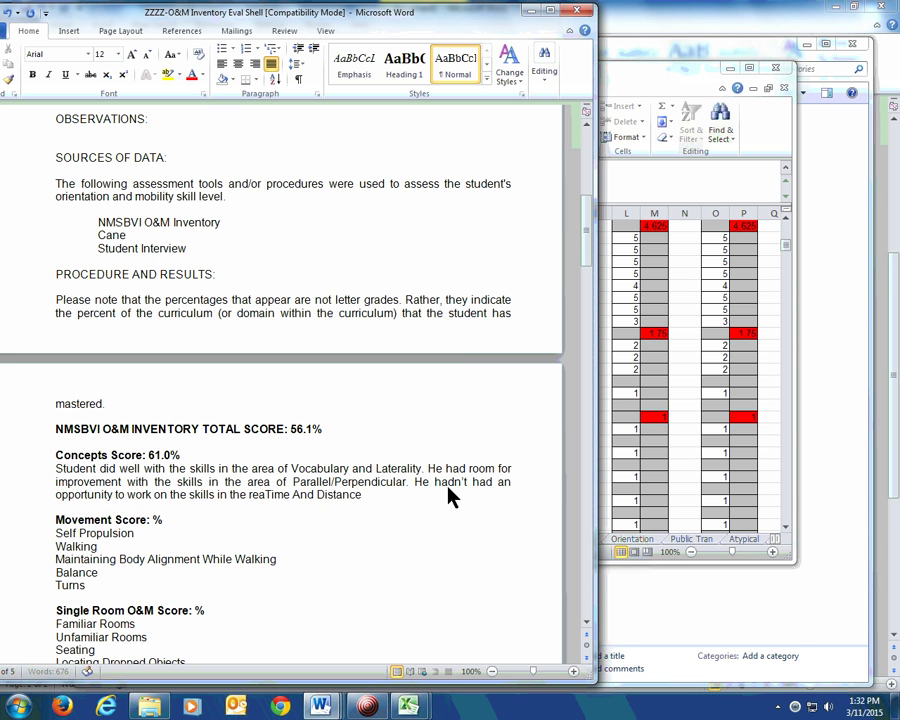
pyautogui.press('BackSpace')
pyautogui.press('BackSpace')
pyautogui.press('BackSpace')
pyautogui.press('BackSpace')
pyautogui.press('BackSpace')
pyautogui.press('BackSpace')
pyautogui.press('BackSpace')
pyautogui.write('area of Time')
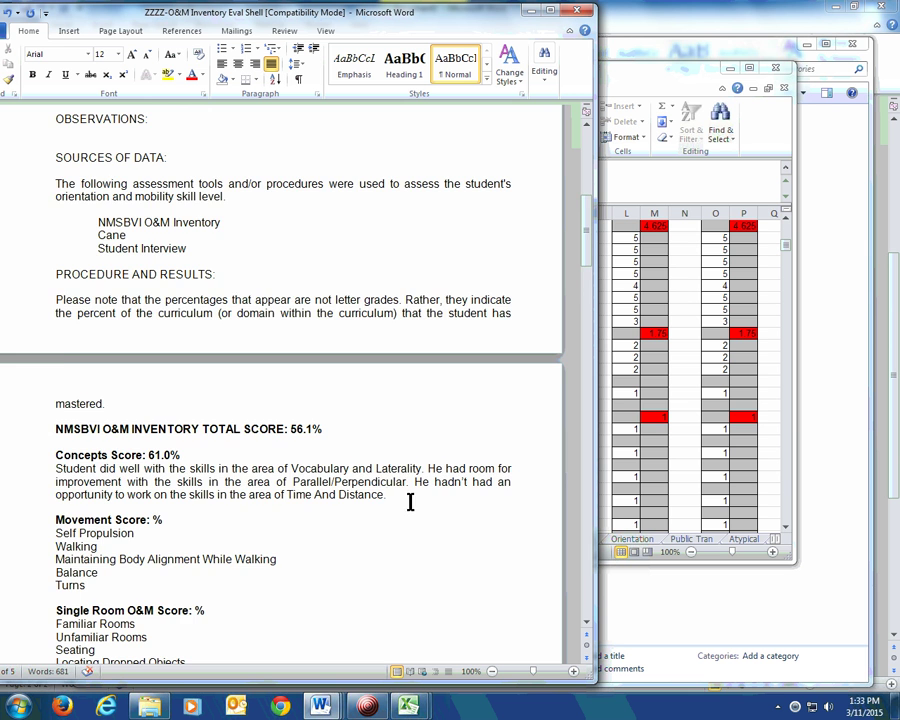
# Step: Insert an extra blank line below the SUMMARY heading in the Eval Shell
pyautogui.scroll(-3, 400, 500)
pyautogui.scroll(-3, 362, 505)
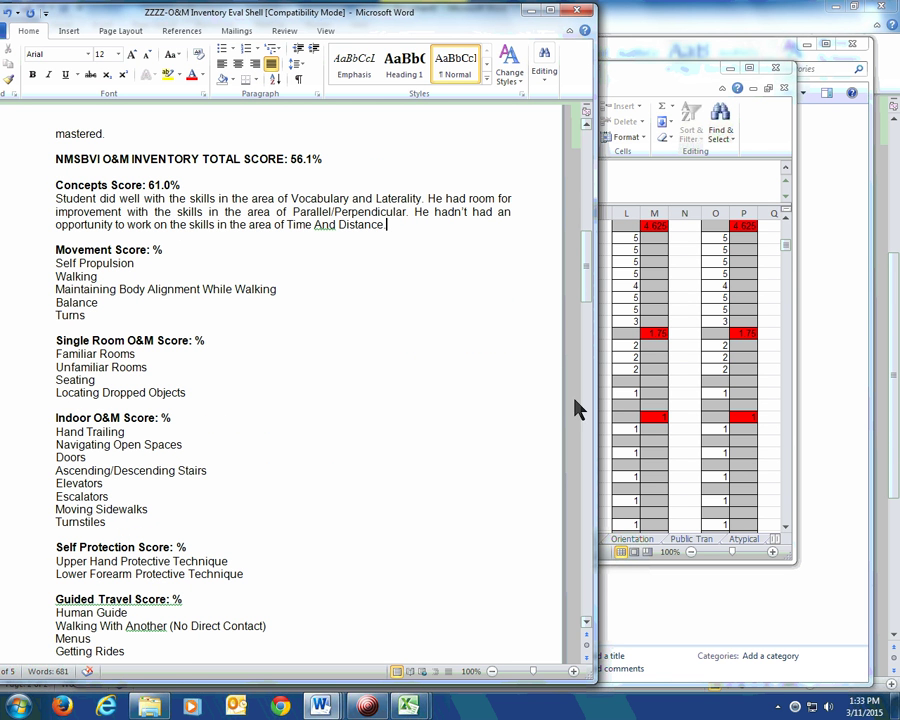
pyautogui.moveTo(584, 277); pyautogui.dragTo(589, 463)
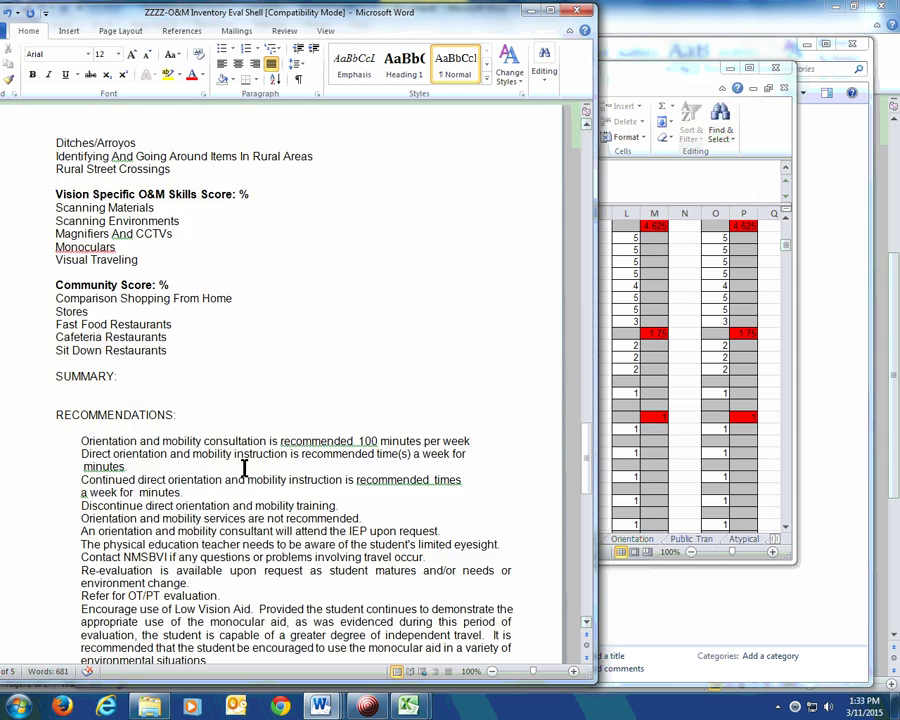
pyautogui.click(111, 398)
pyautogui.press('Return')
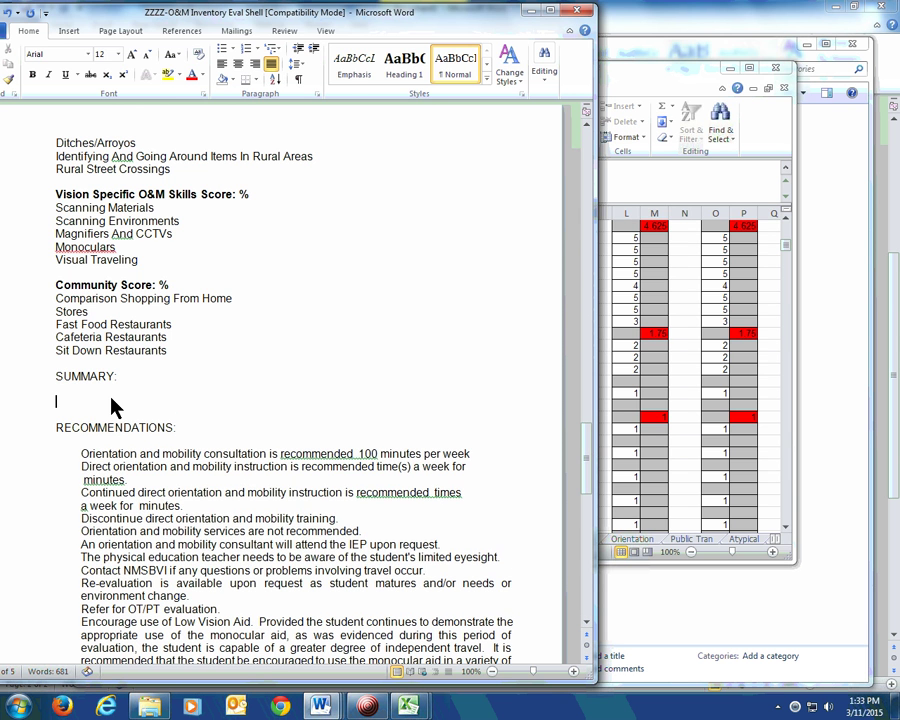
# Step: Switch to the inventory workbook, review the domain scores on its Front Page, and return to the Eval Shell
pyautogui.click(598, 357)
pyautogui.click(123, 539)
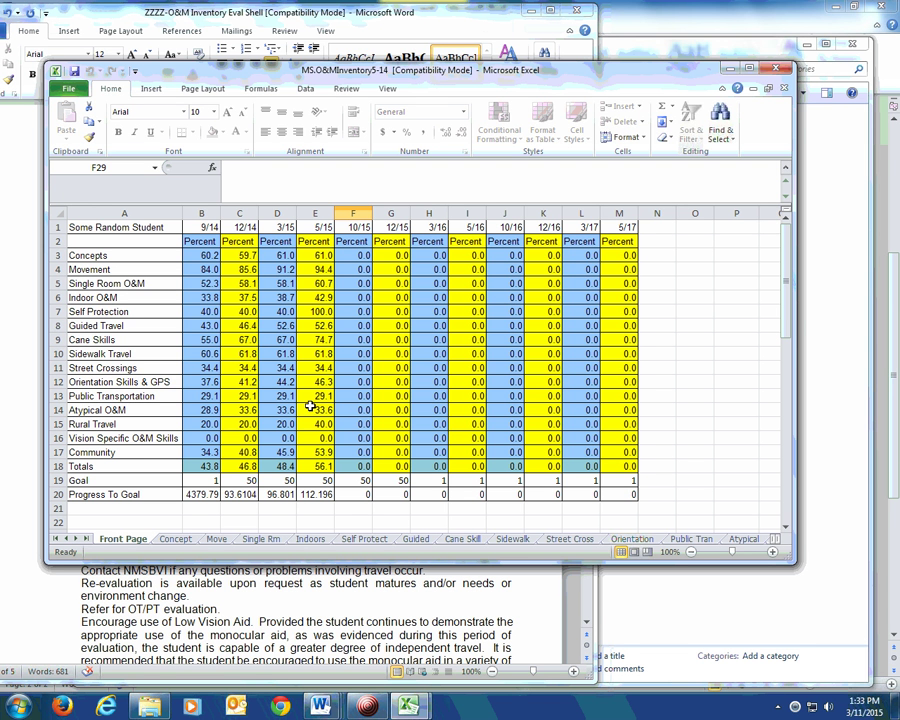
pyautogui.click(175, 648)
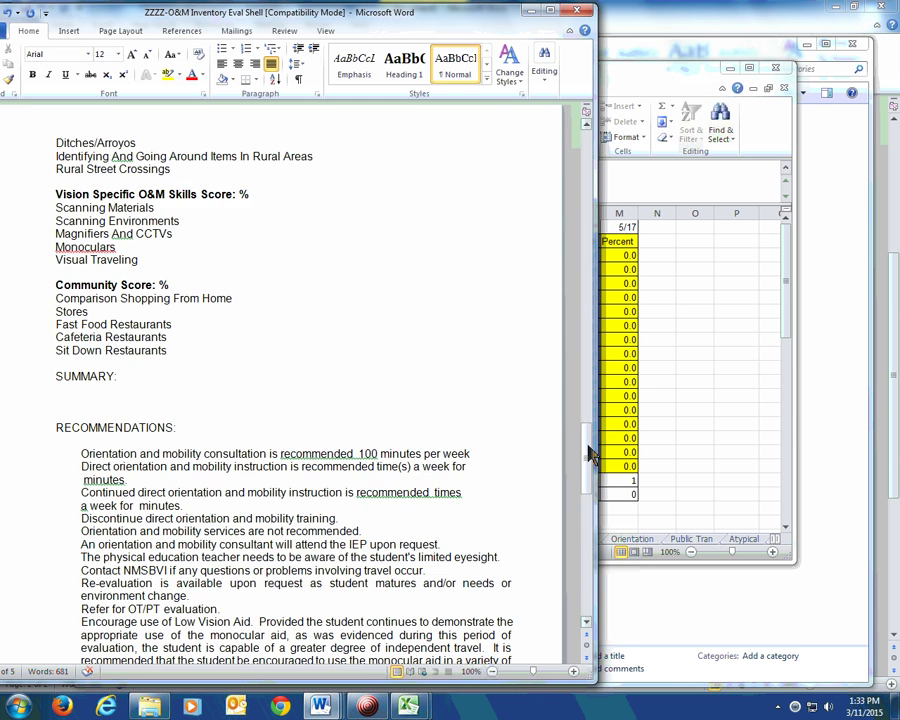
# Step: Examine the student information fields at the start of the Eval Shell, from Placement and School through Acuity, Prognosis and Recommendations
pyautogui.moveTo(590, 455); pyautogui.dragTo(611, 141)
pyautogui.scroll(-1, 330, 395)
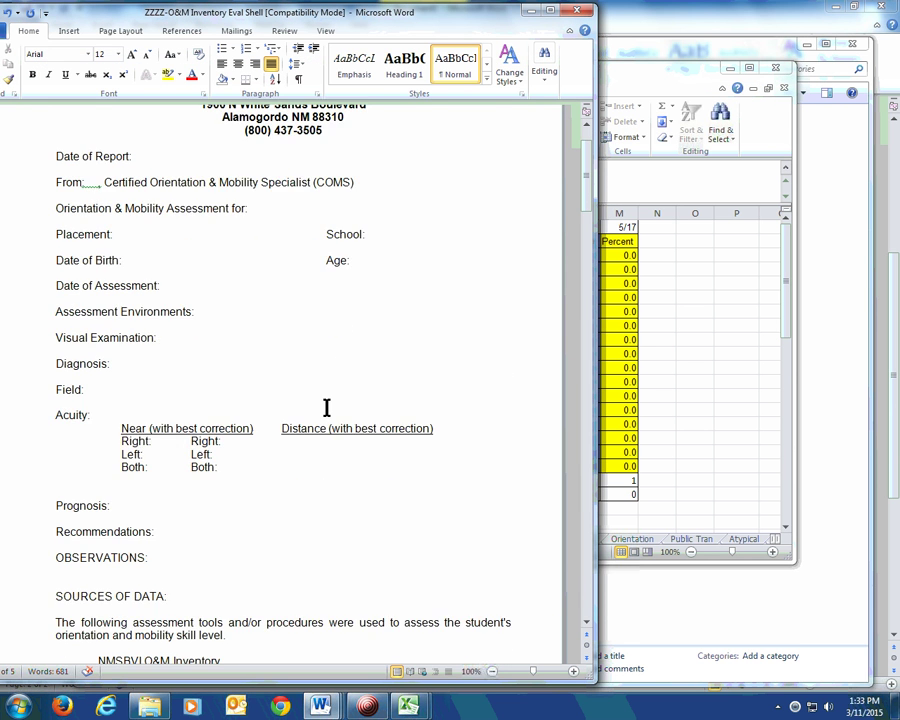
pyautogui.scroll(-1, 326, 407)
pyautogui.click(68, 200)
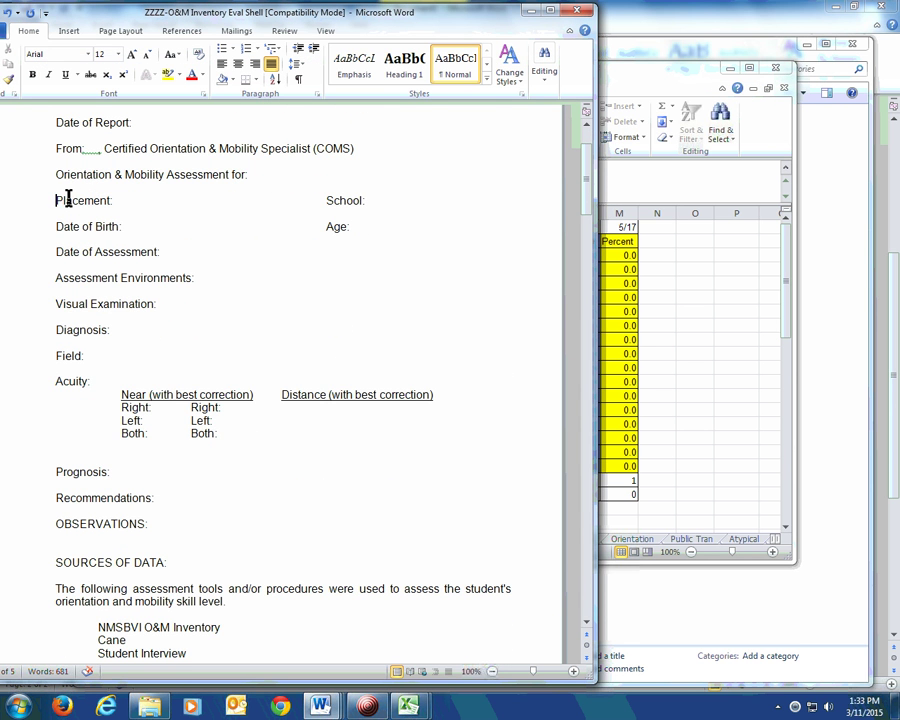
pyautogui.moveTo(68, 200); pyautogui.dragTo(378, 505)
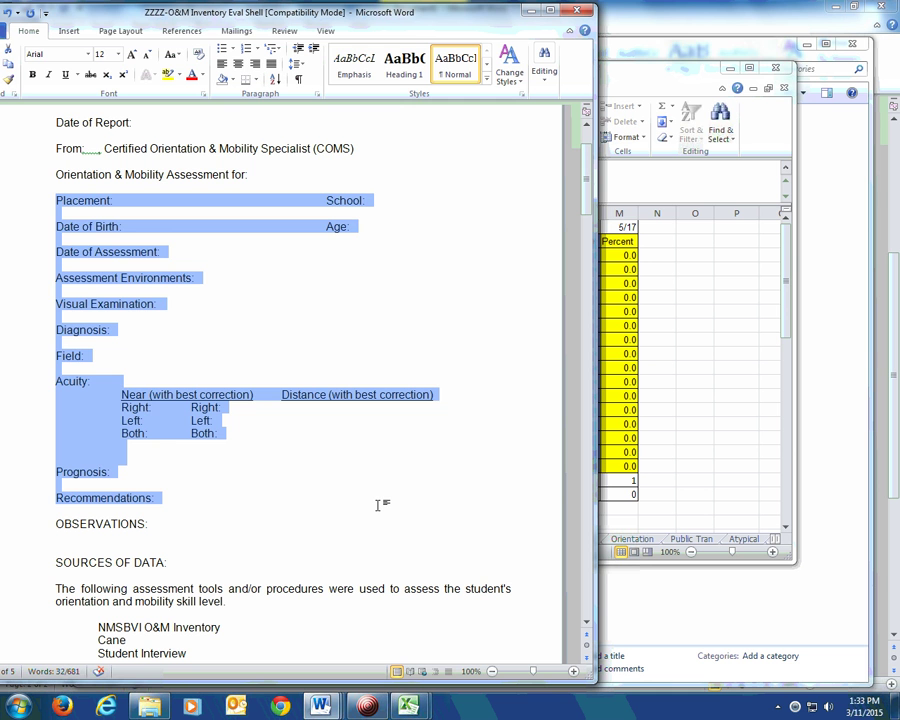
pyautogui.click(180, 353)
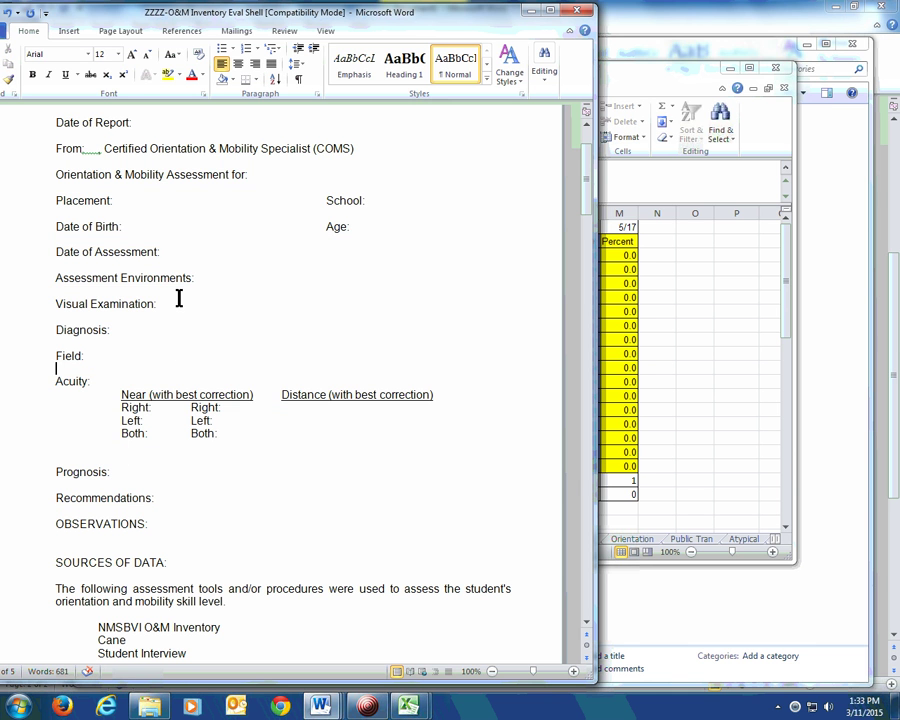
pyautogui.click(394, 210)
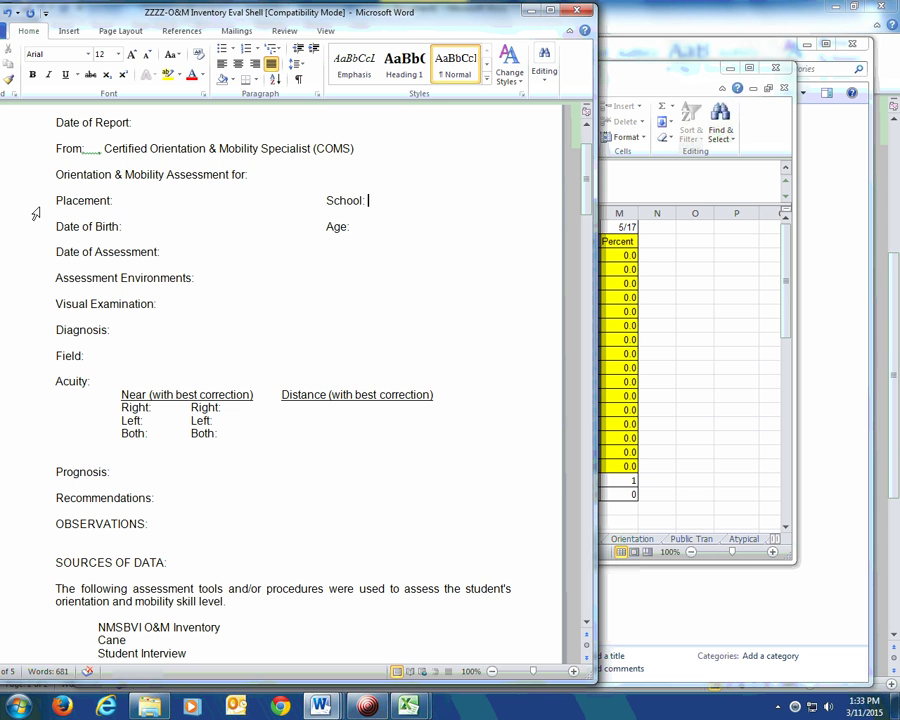
pyautogui.click(210, 276)
pyautogui.click(196, 306)
pyautogui.click(129, 331)
pyautogui.click(124, 361)
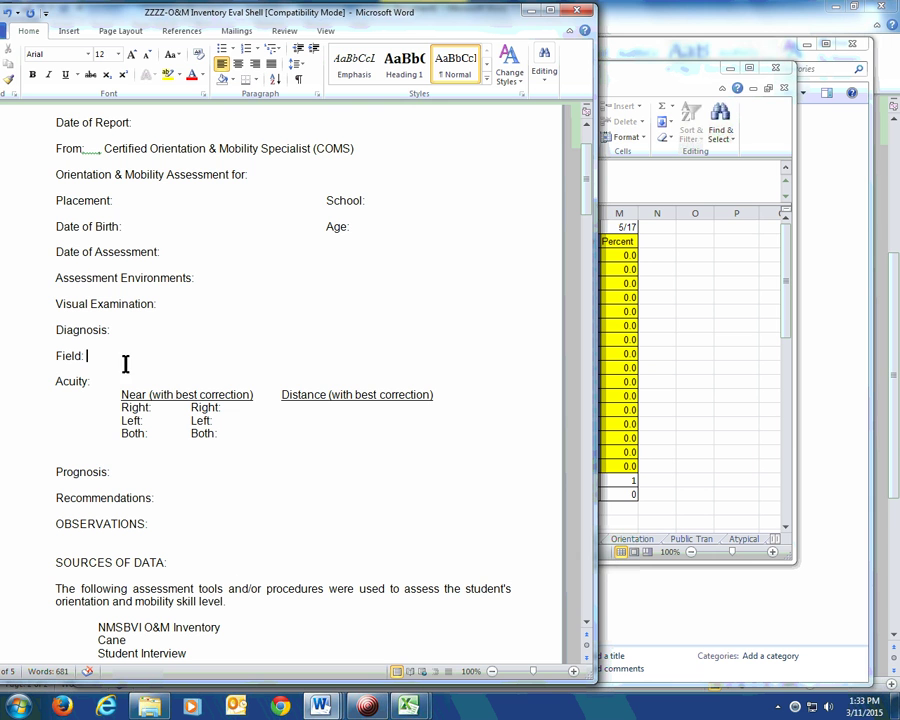
pyautogui.click(190, 420)
pyautogui.click(152, 486)
pyautogui.click(138, 477)
pyautogui.click(213, 282)
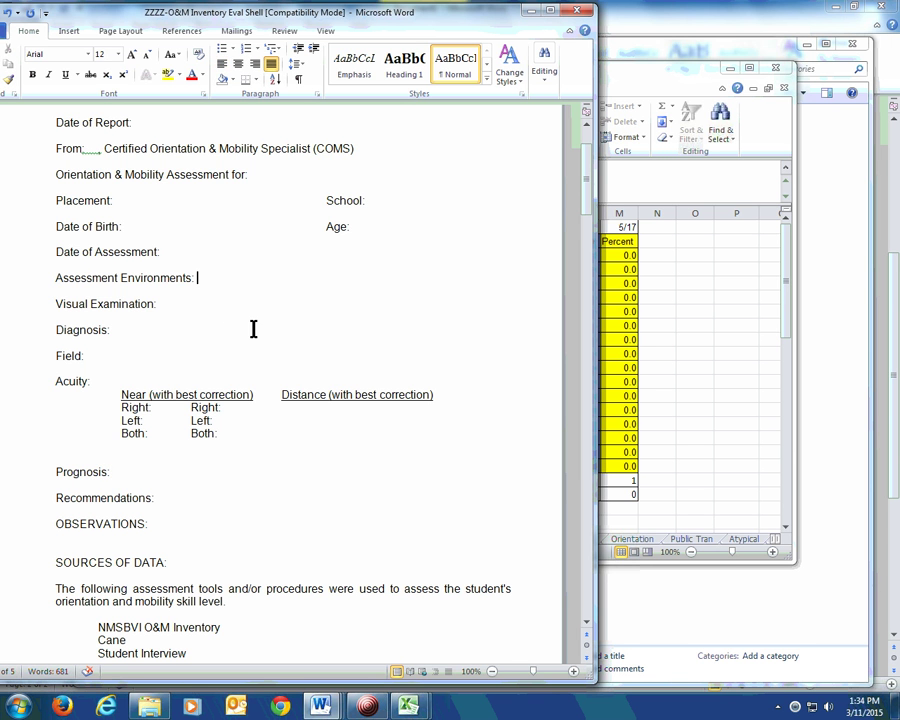
pyautogui.click(195, 251)
# Step: Delete the recommendation for orientation and mobility consultation of 100 minutes per week from the RECOMMENDATIONS section
pyautogui.scroll(-3, 244, 484)
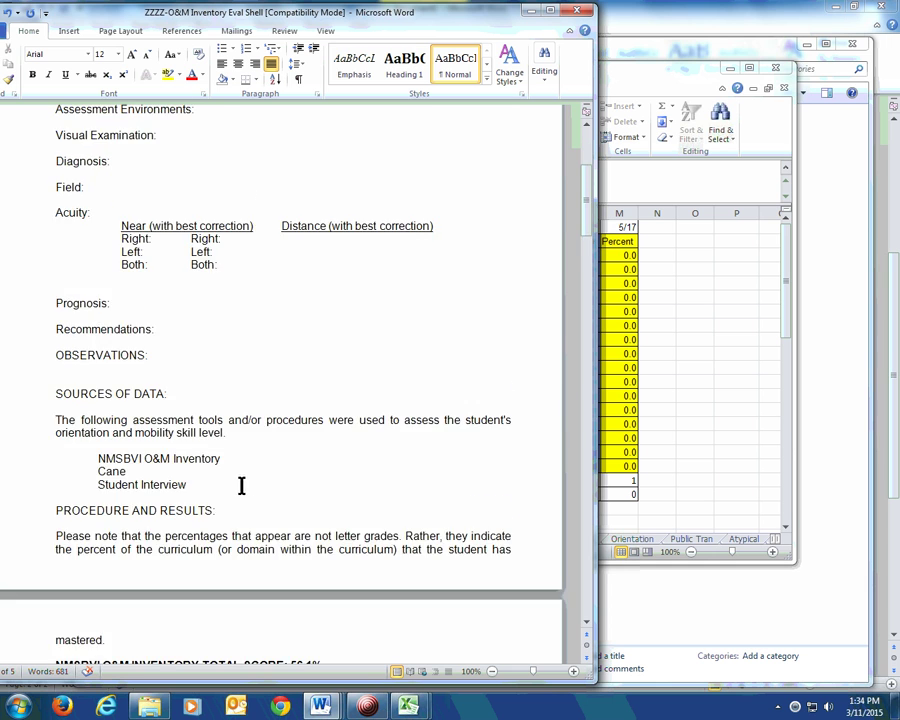
pyautogui.scroll(-4, 471, 400)
pyautogui.moveTo(587, 230); pyautogui.dragTo(591, 482)
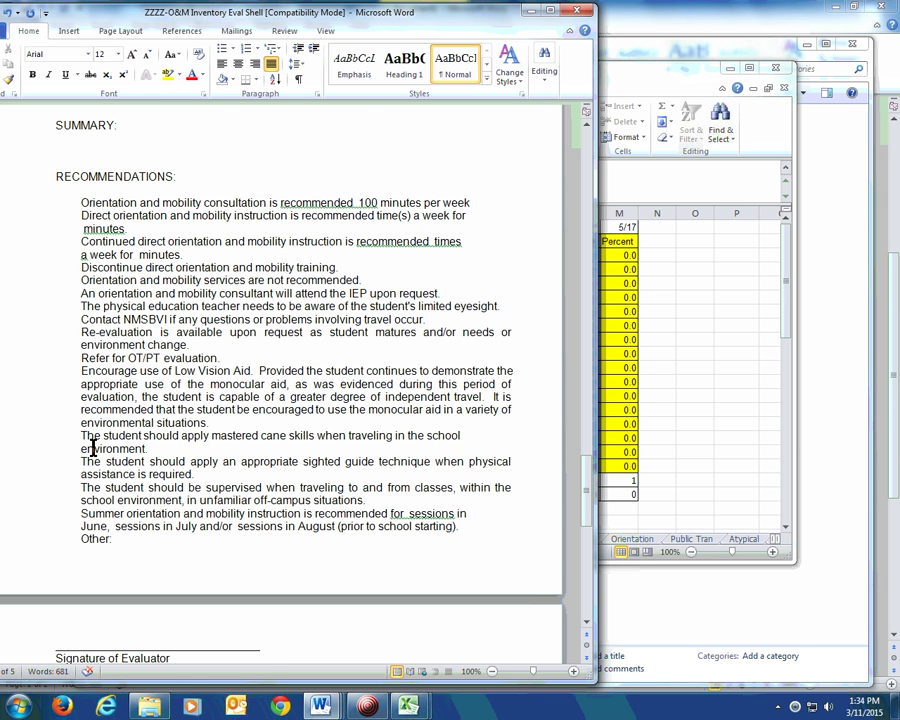
pyautogui.click(24, 206)
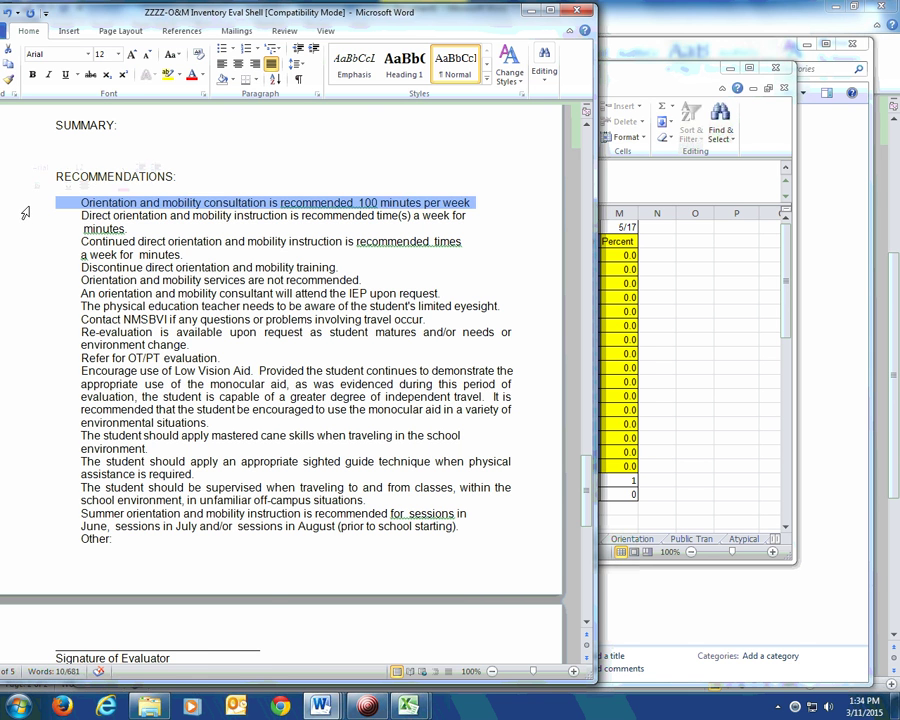
pyautogui.press('Delete')
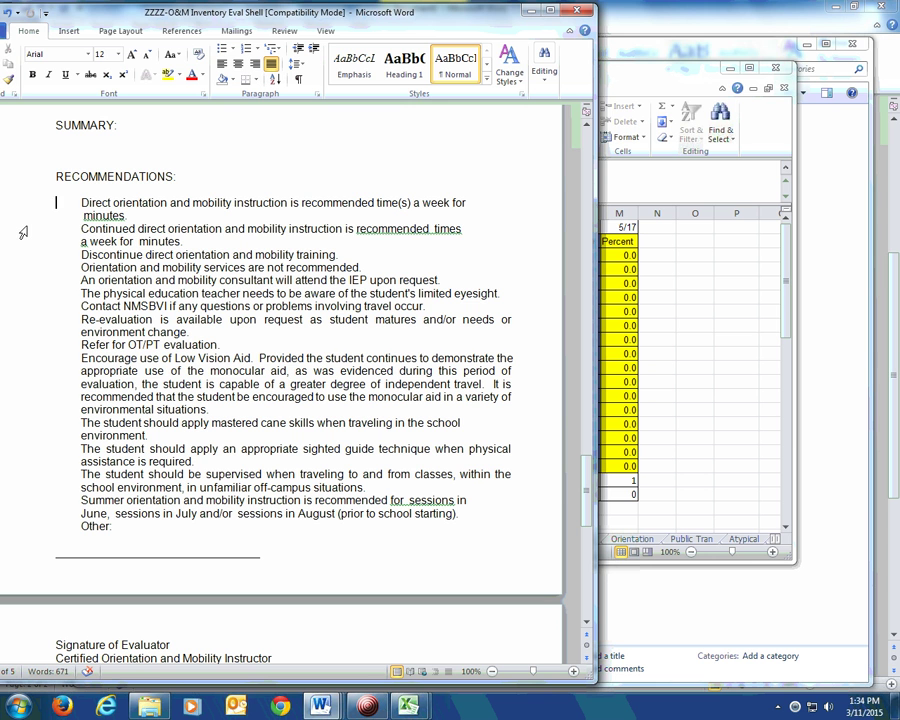
# Step: Delete the recommendation "Discontinue direct orientation and mobility training." from the list
pyautogui.click(24, 232)
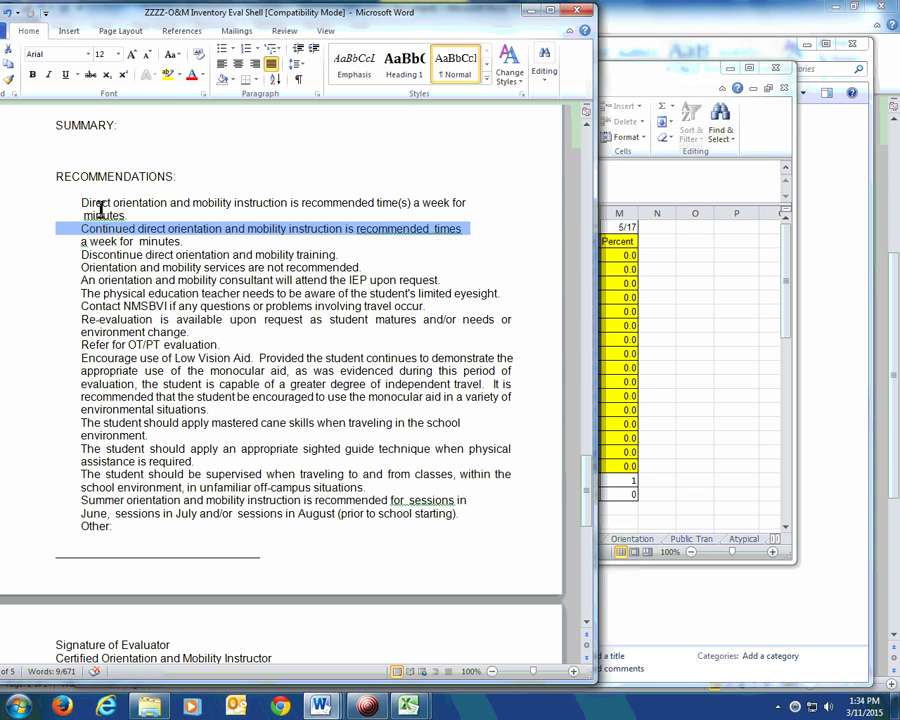
pyautogui.click(60, 256)
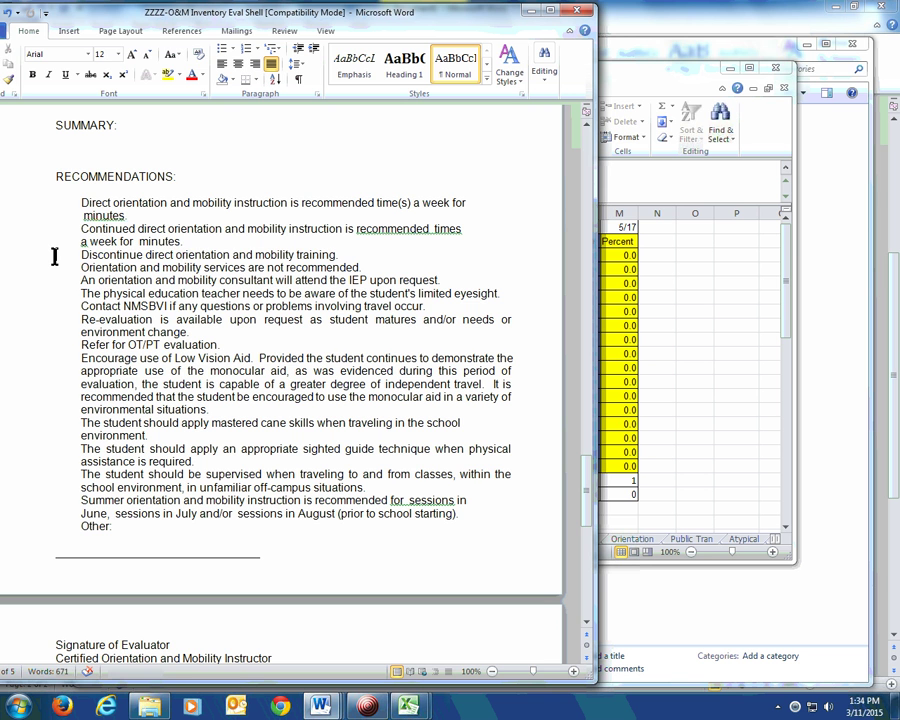
pyautogui.click(44, 255)
pyautogui.press('Delete')
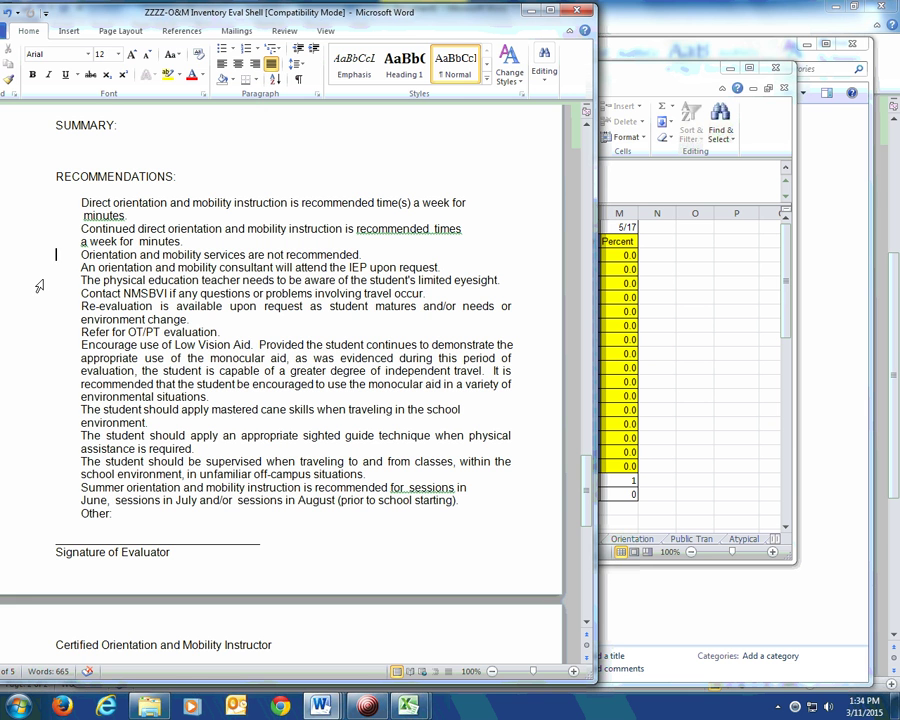
# Step: Review the remaining recommendations and the evaluator signature lines in the Eval Shell, and switch to the inventory workbook's Front Page
pyautogui.scroll(-2, 50, 400)
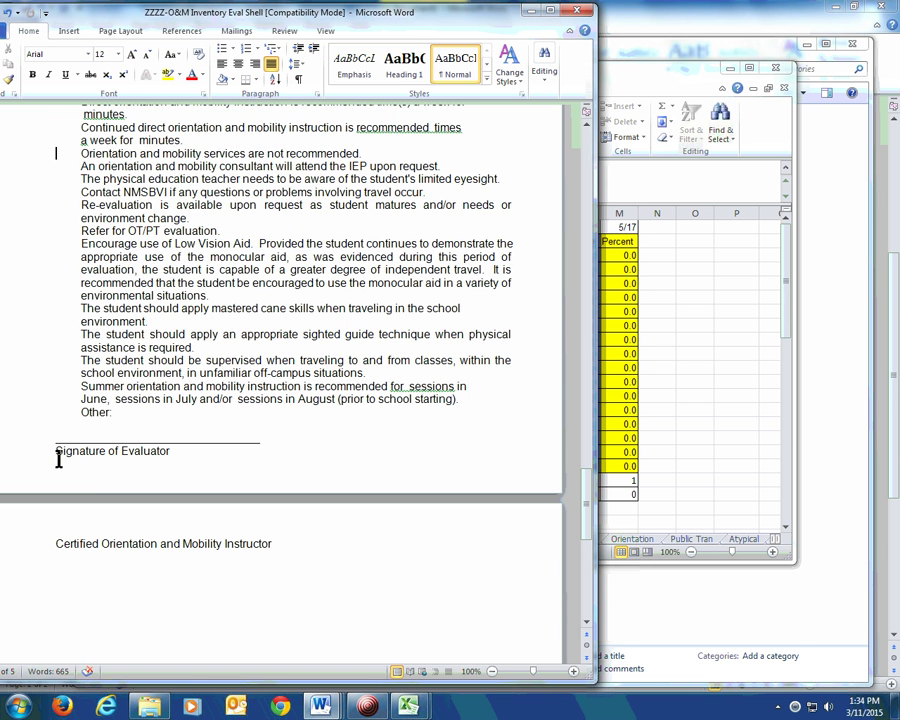
pyautogui.click(77, 437)
pyautogui.click(713, 240)
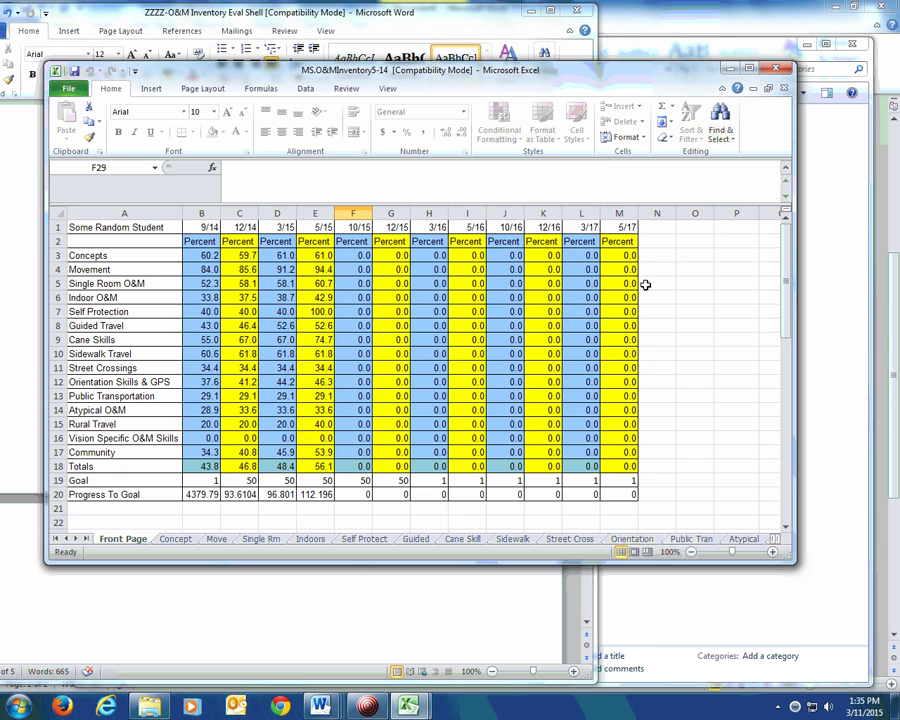
pyautogui.click(316, 509)
pyautogui.click(322, 520)
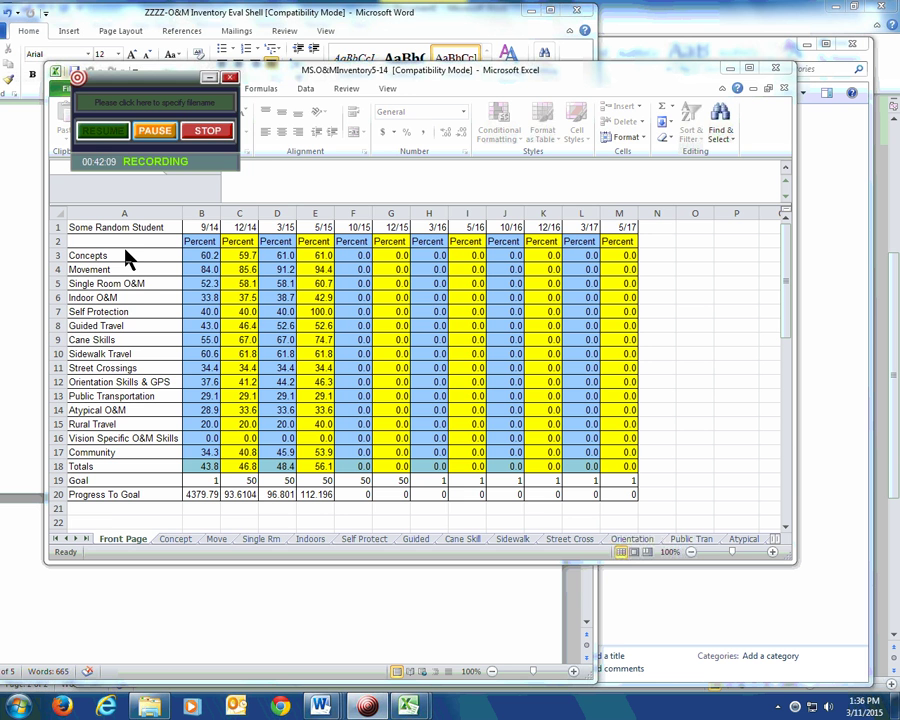
# Step: Return to the Eval Shell, look over its letterhead and student information fields, and switch back to the inventory workbook in Excel
pyautogui.click(6, 292)
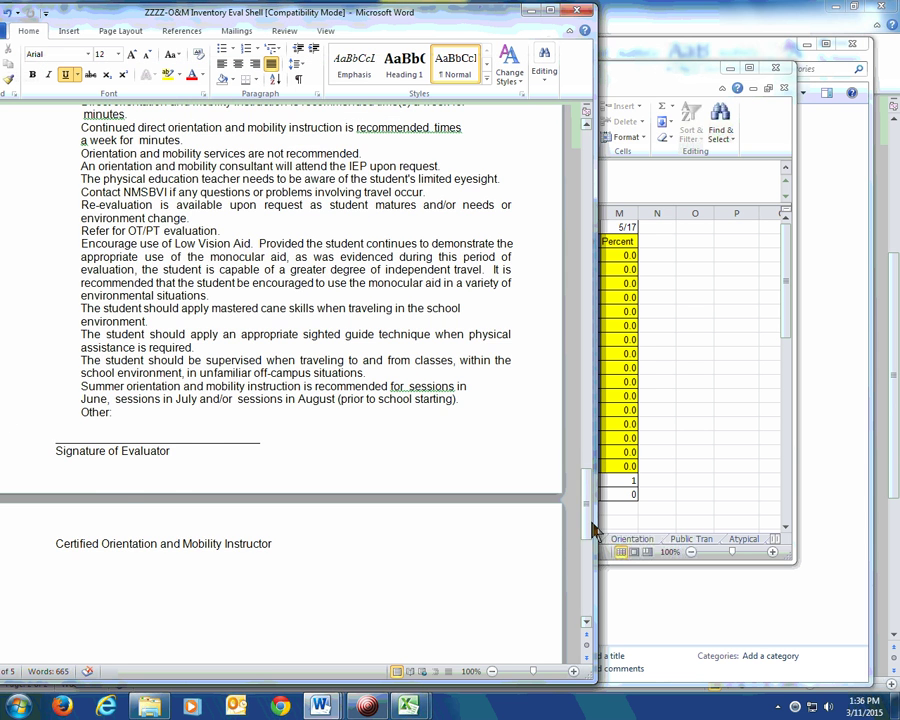
pyautogui.moveTo(592, 530); pyautogui.dragTo(588, 140)
pyautogui.moveTo(344, 202); pyautogui.dragTo(62, 157)
pyautogui.click(315, 356)
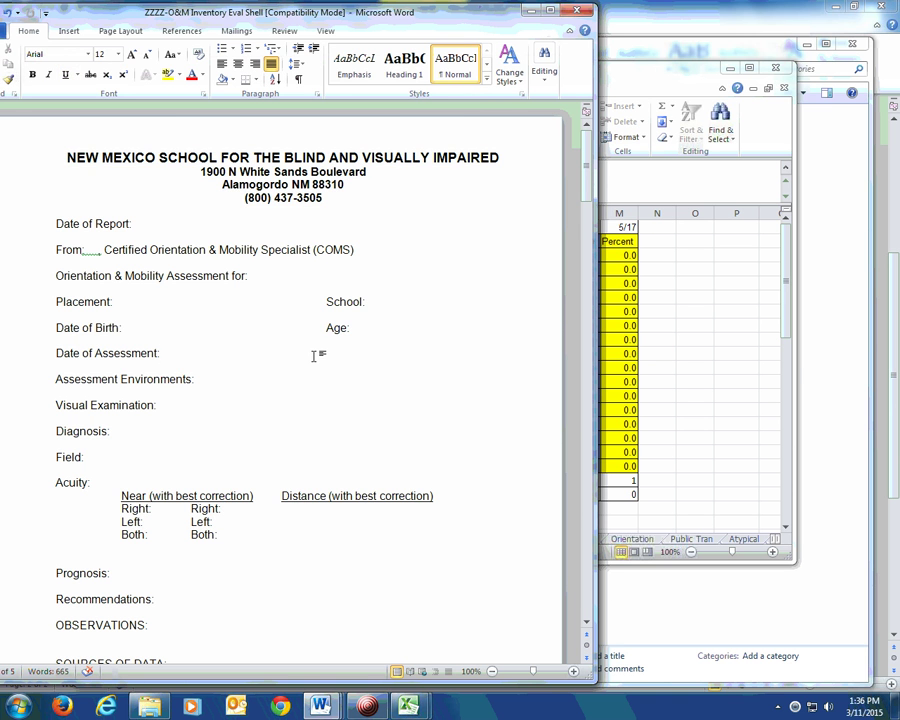
pyautogui.click(680, 335)
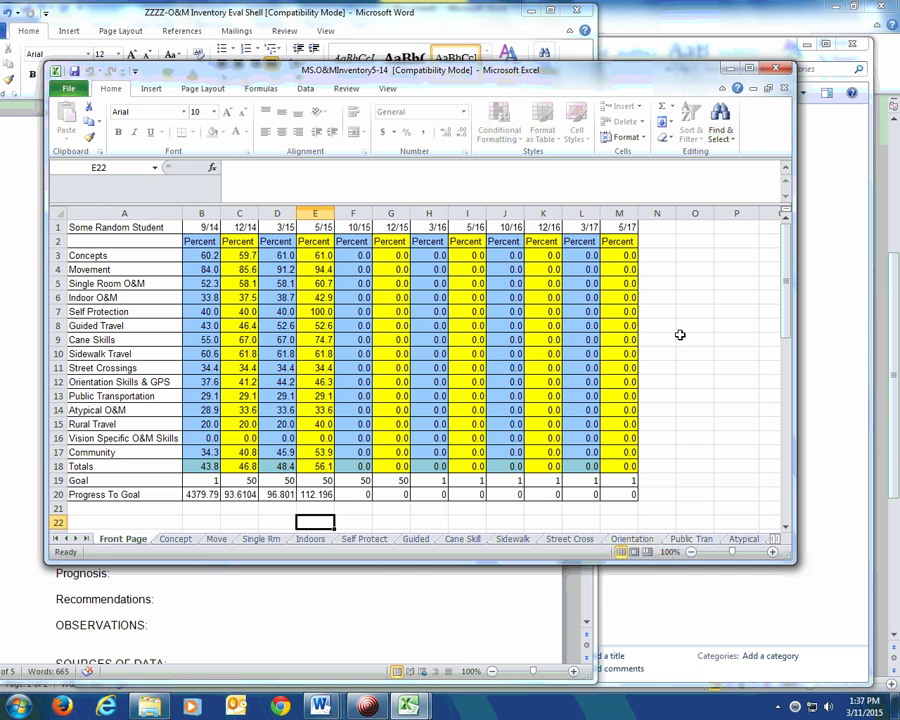
pyautogui.click(367, 706)
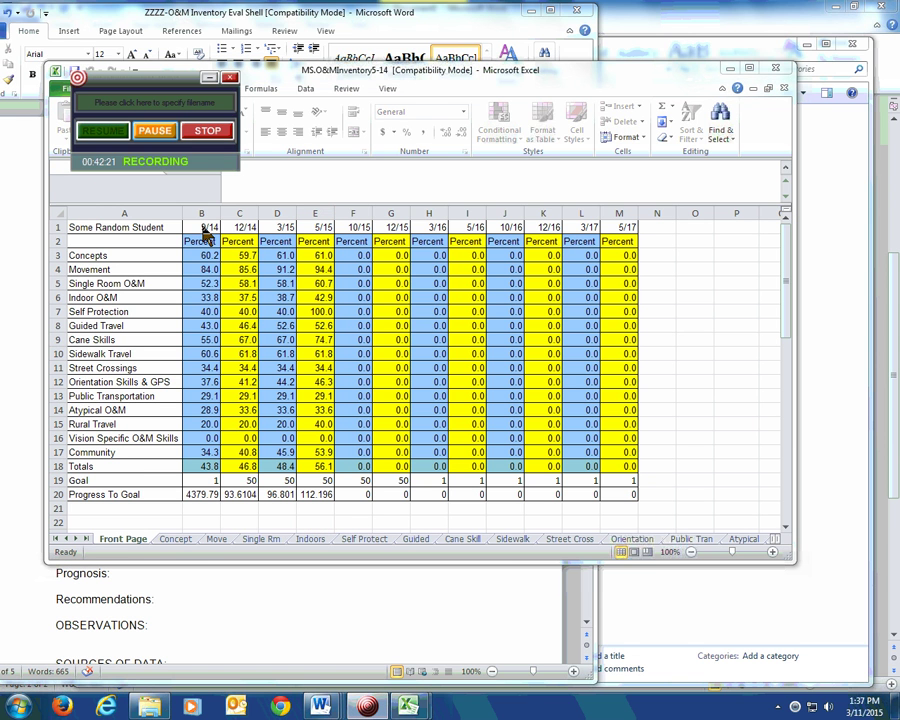